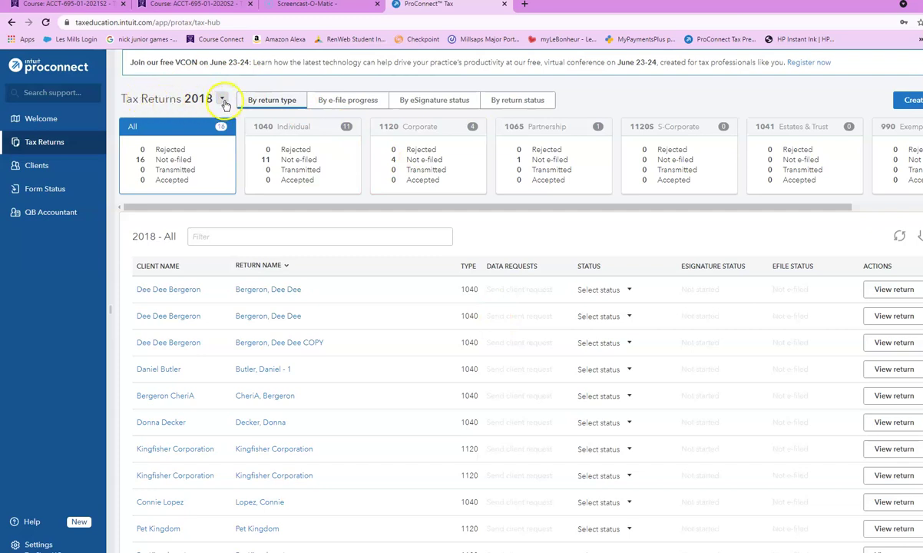
# Switch the tax returns list to tax year 2020 and start creating a new return
pyautogui.click(223, 100)
pyautogui.click(142, 125)
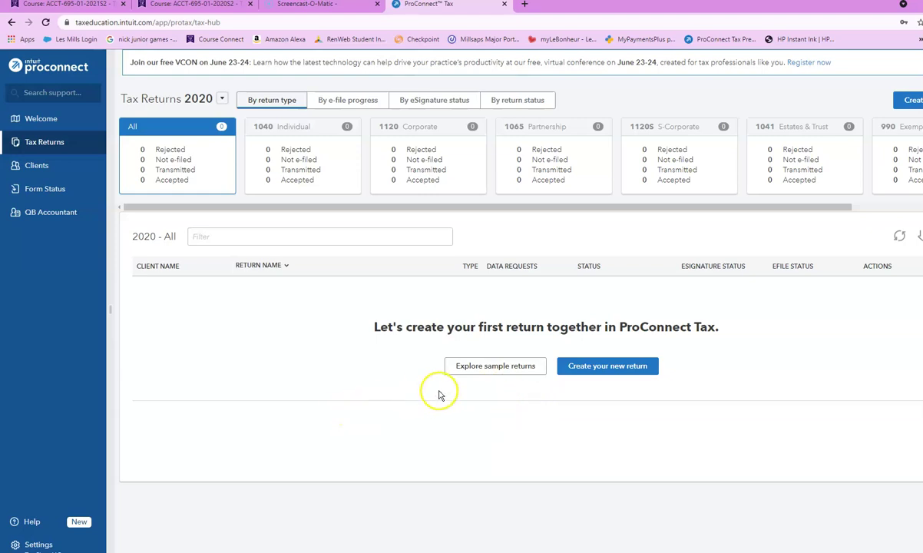
pyautogui.click(592, 367)
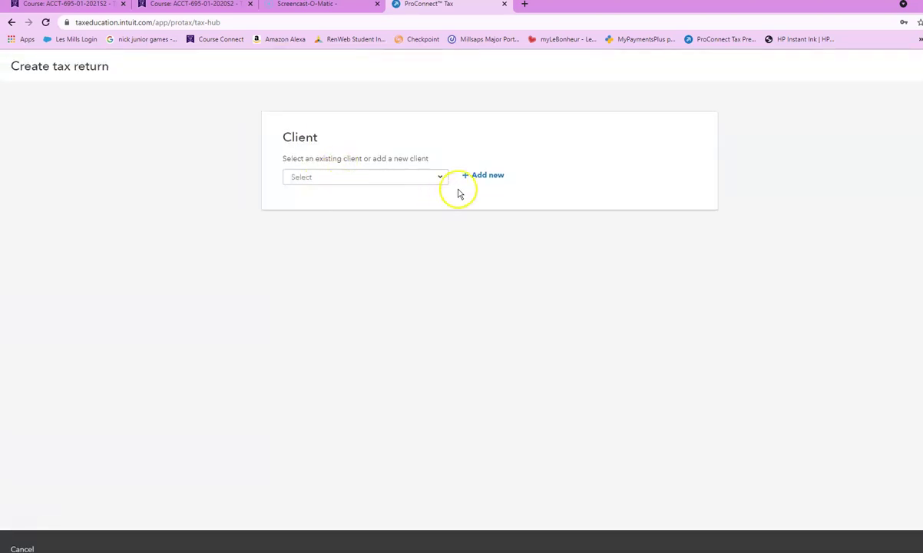
# Start adding a new client for the return and set the client type to Business
pyautogui.click(480, 175)
pyautogui.click(411, 151)
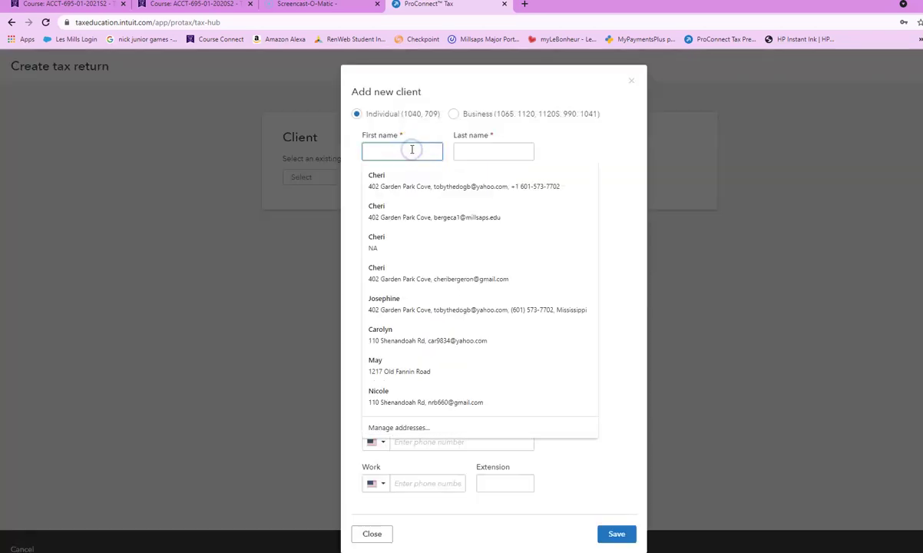
pyautogui.click(454, 115)
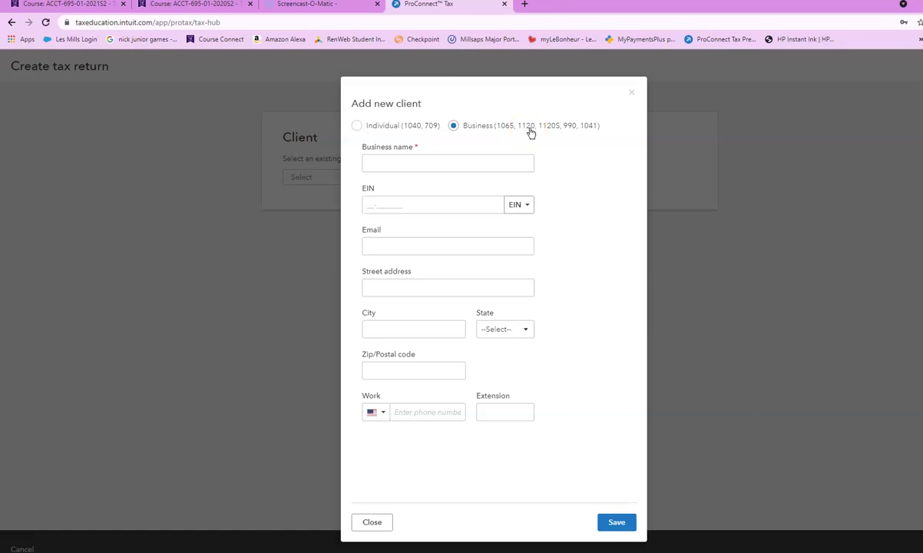
# Enter "CRT Corporation" as the new client's business name
pyautogui.click(391, 162)
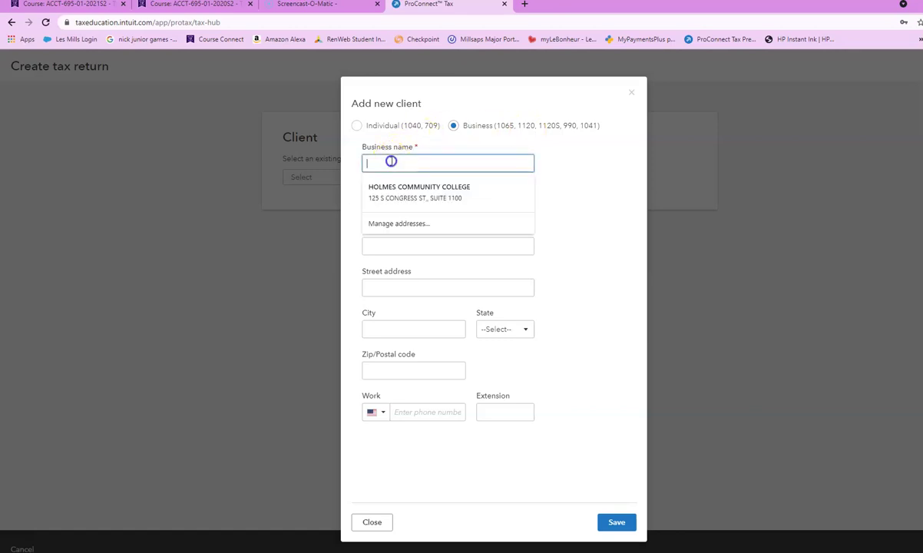
pyautogui.write('CRT')
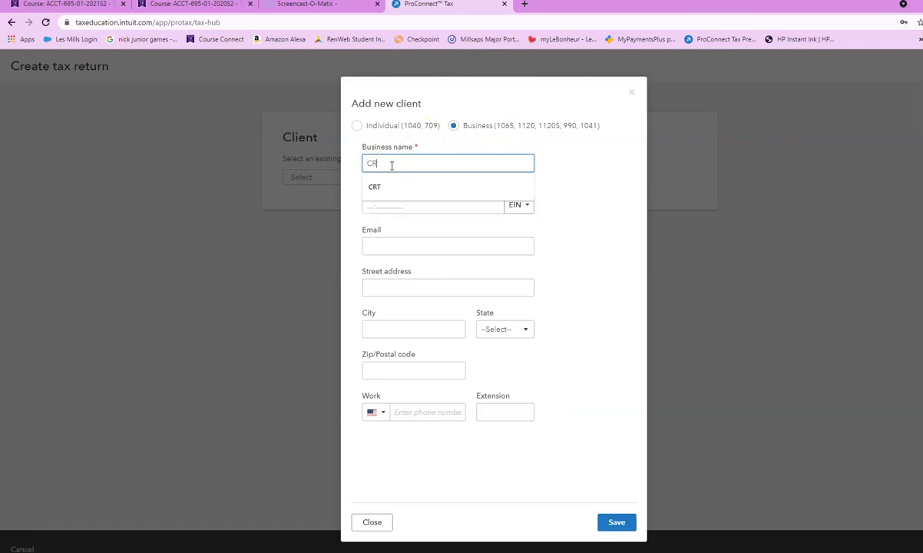
pyautogui.write(' Corporat')
pyautogui.press('BackSpace')
pyautogui.press('BackSpace')
pyautogui.press('BackSpace')
pyautogui.press('BackSpace')
pyautogui.press('BackSpace')
pyautogui.press('BackSpace')
pyautogui.press('BackSpace')
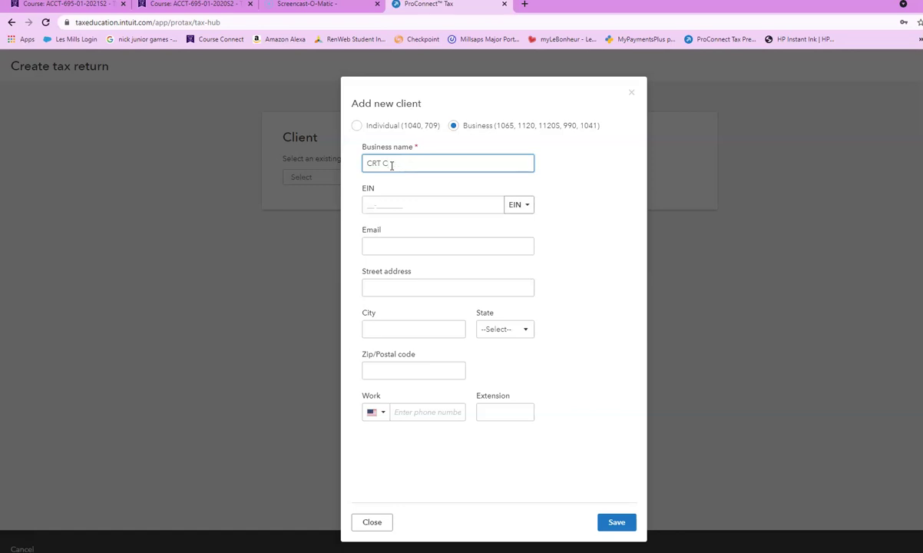
pyautogui.write('rporation')
# Enter the new business client's full employer identification number in the EIN field
pyautogui.click(398, 202)
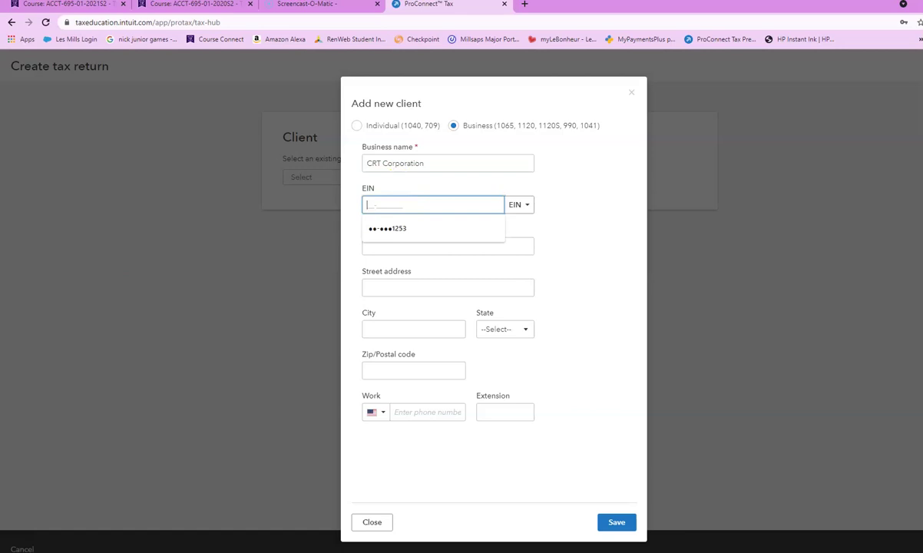
pyautogui.press('Tab')
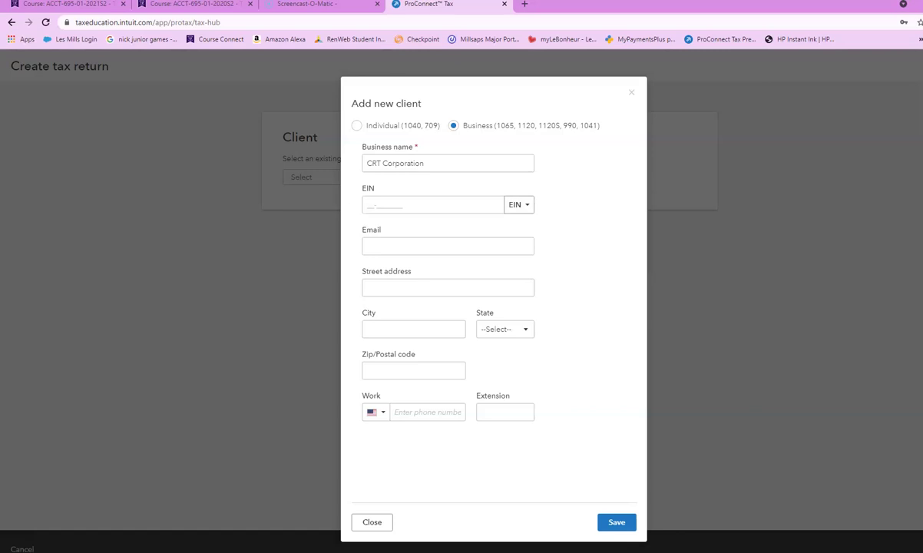
pyautogui.click(366, 202)
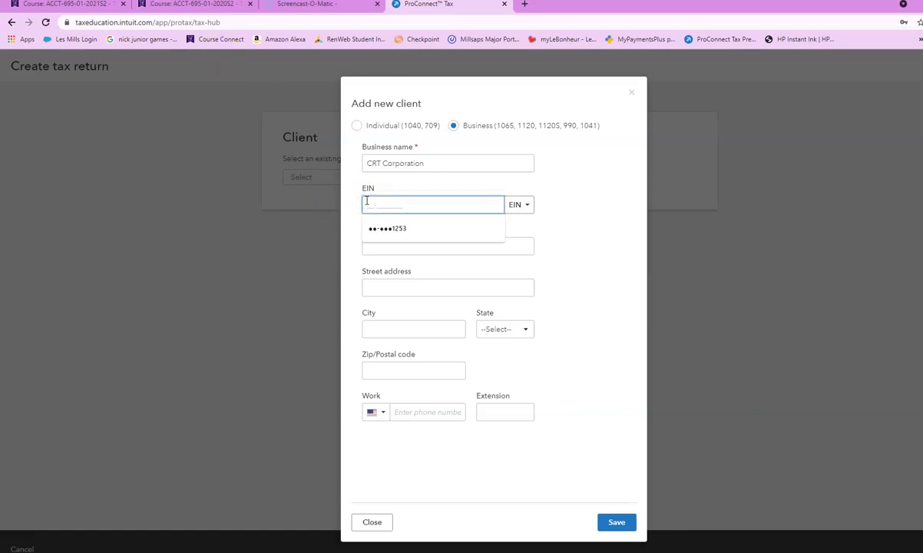
pyautogui.write('45-12317')
pyautogui.write('3')
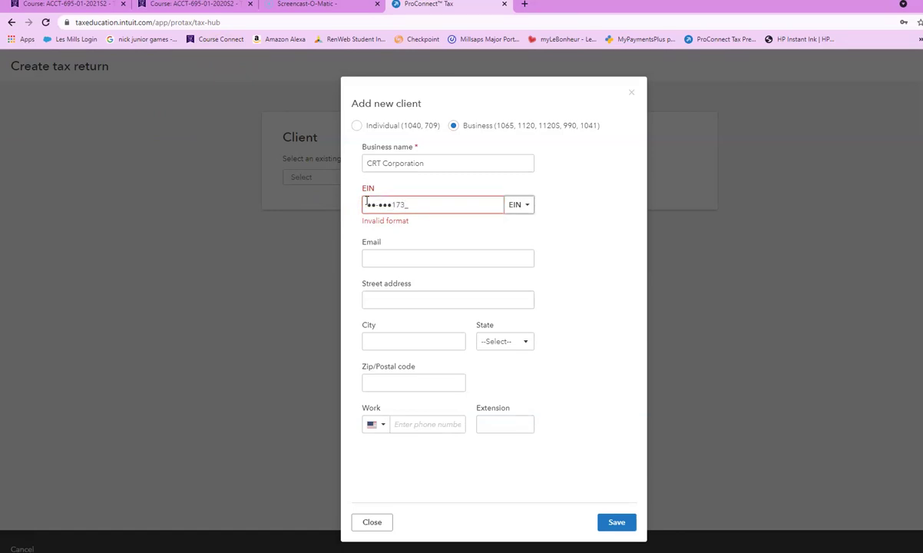
pyautogui.click(407, 202)
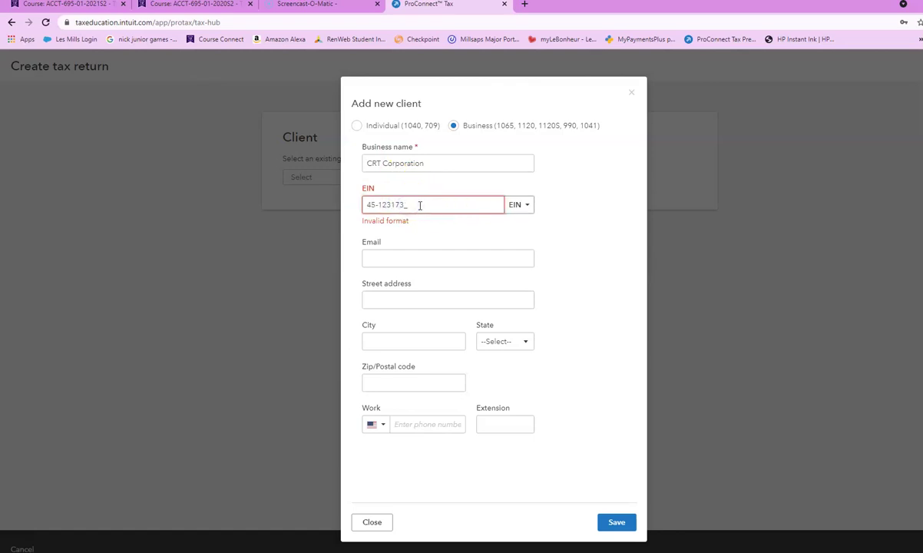
pyautogui.write('4')
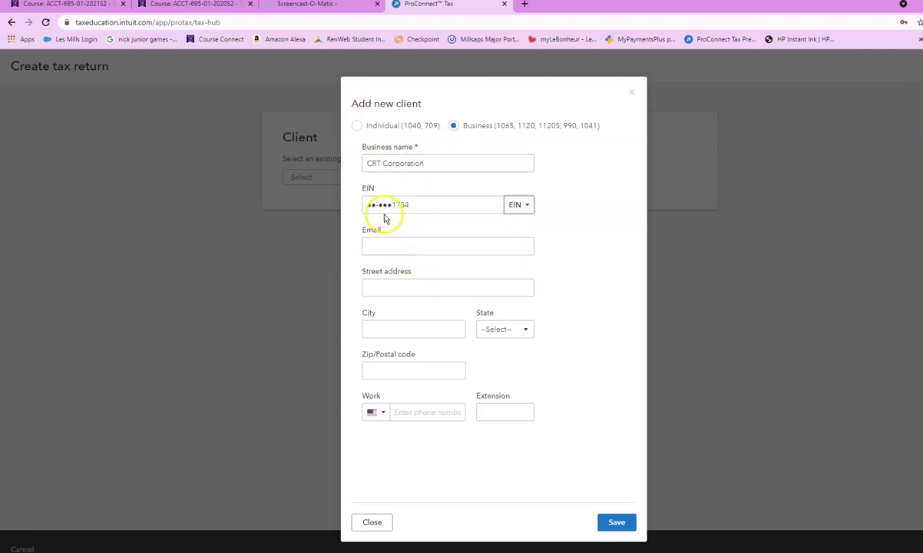
# Fill in the new client's e-mail, address and work phone from a saved contact entry
pyautogui.click(376, 248)
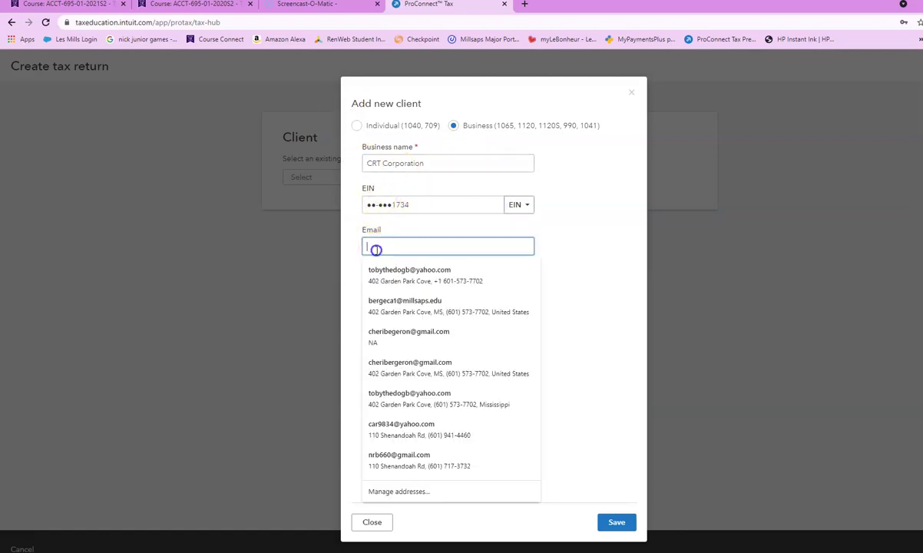
pyautogui.click(471, 308)
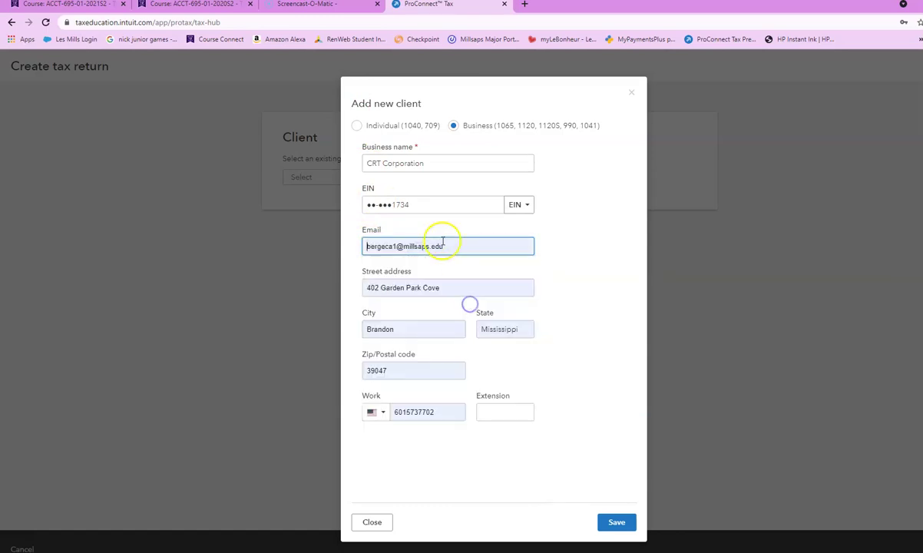
pyautogui.click(447, 290)
pyautogui.click(295, 274)
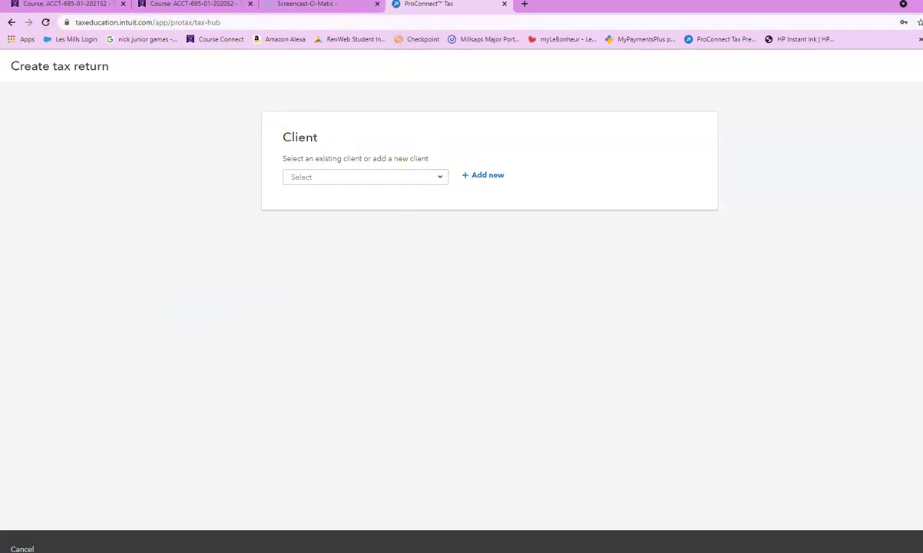
pyautogui.click(12, 25)
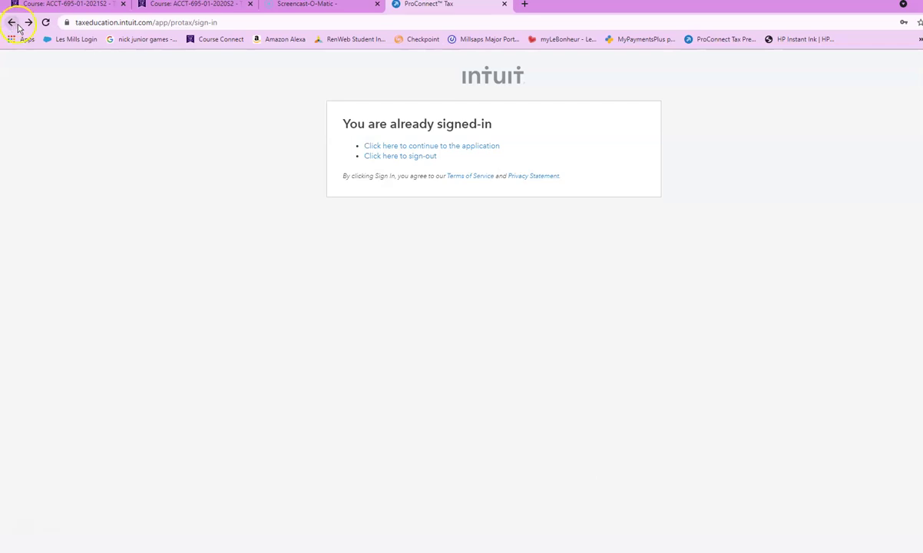
pyautogui.click(29, 24)
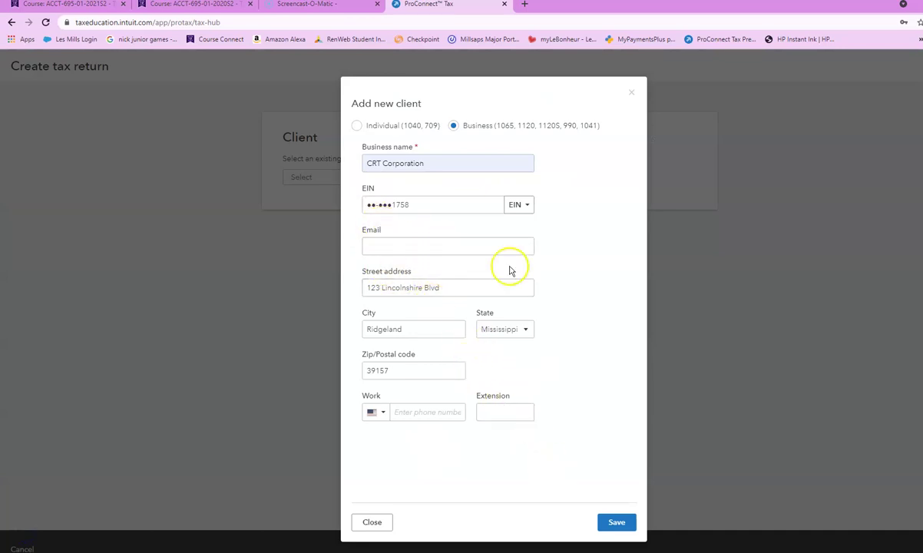
# Save the CRT Corporation client and create its 1120 - Corporate return for tax year 2020
pyautogui.click(619, 525)
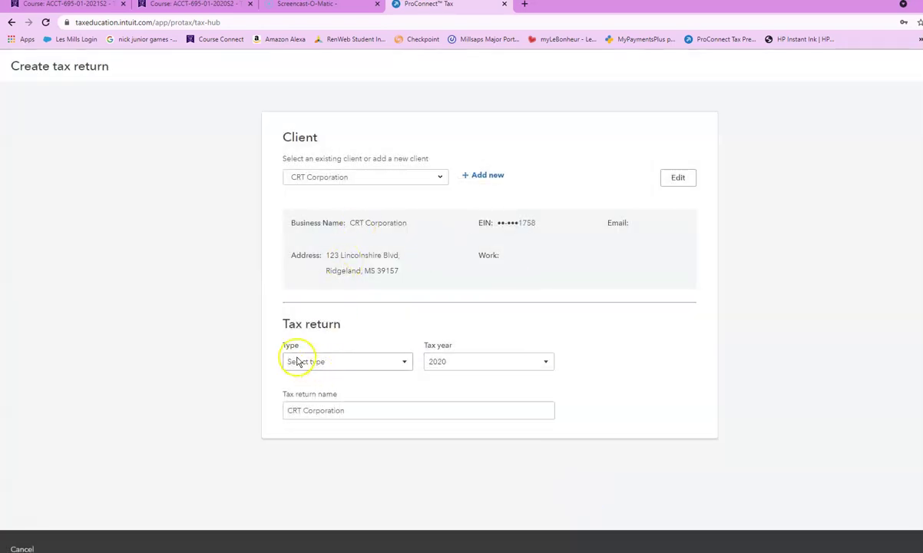
pyautogui.click(407, 364)
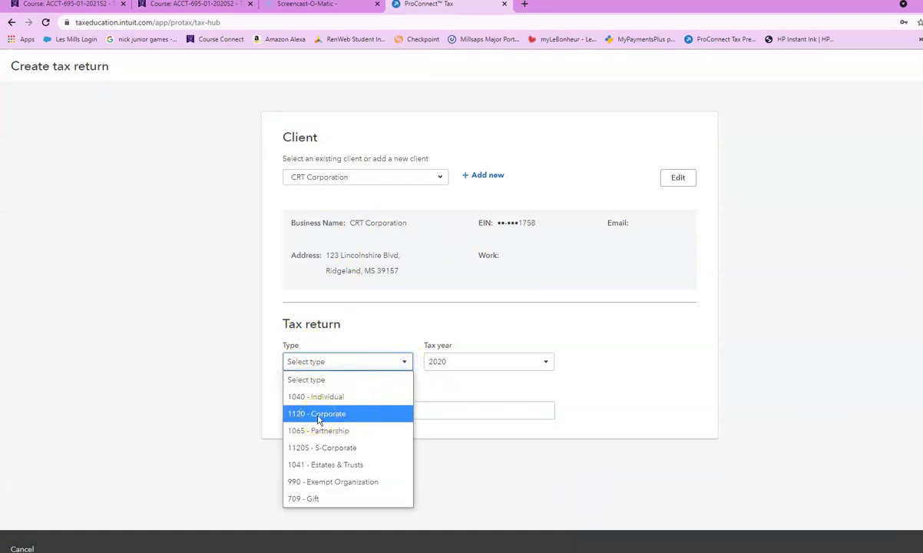
pyautogui.click(320, 417)
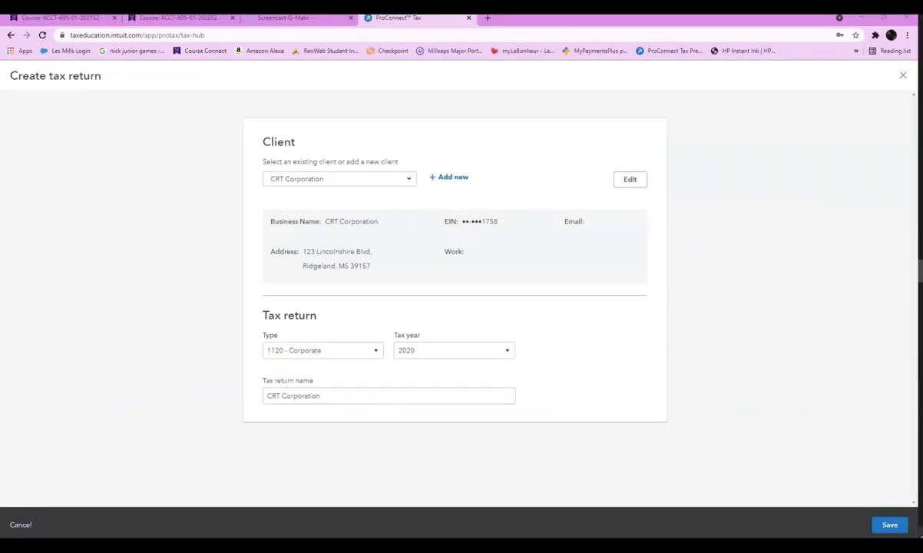
pyautogui.click(890, 525)
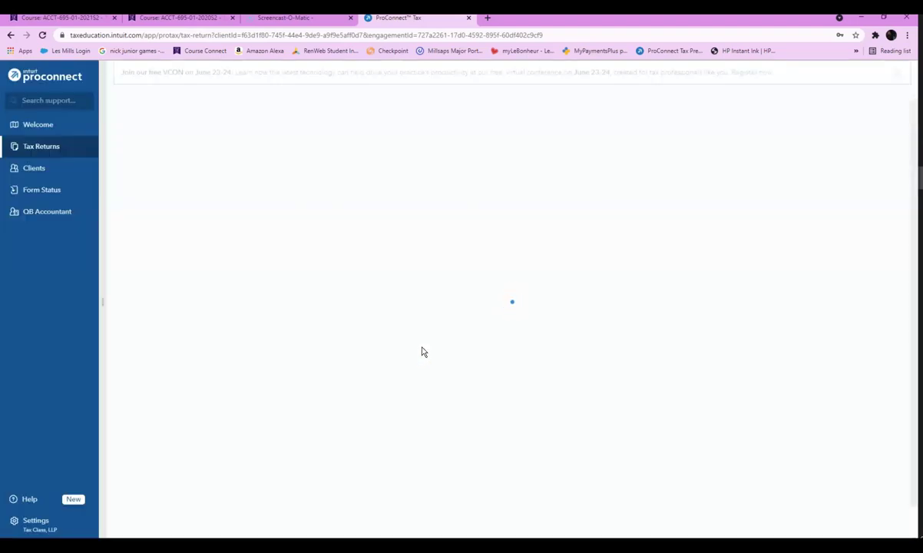
pyautogui.click(421, 344)
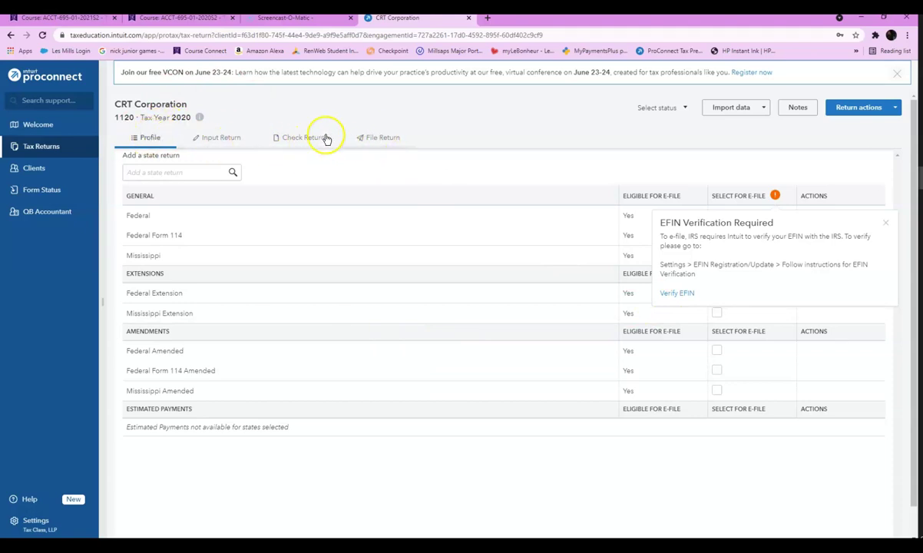
# In the return's Client Information input, set both Date Incorporated and Date Business Began to 02/10/1991
pyautogui.click(220, 144)
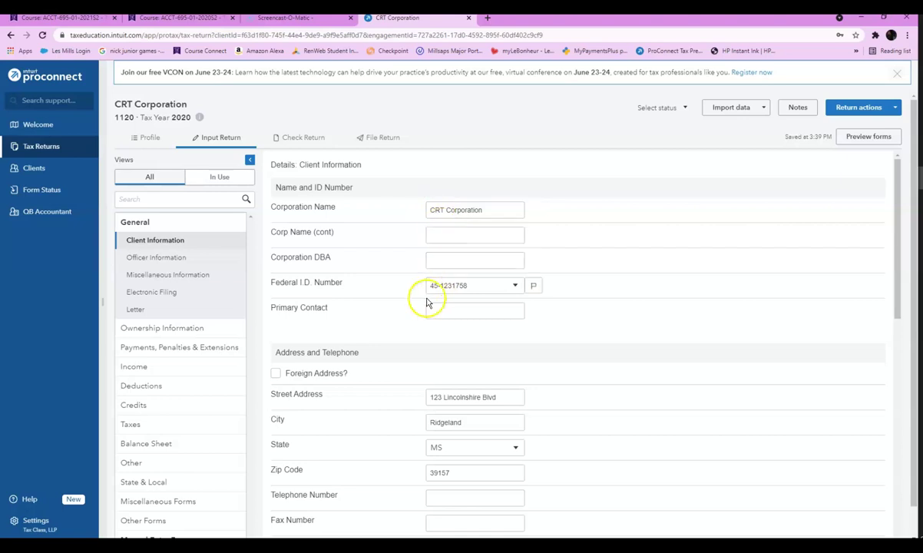
pyautogui.scroll(-3, 467, 401)
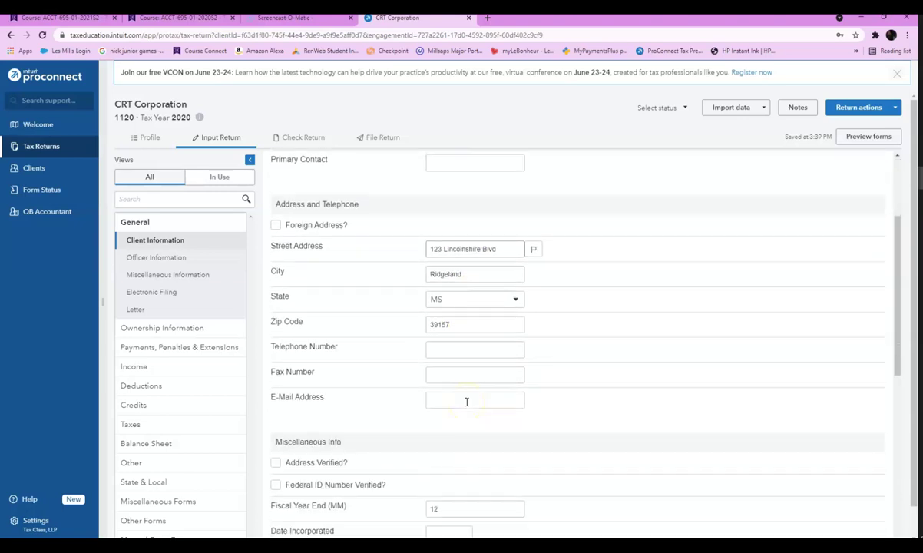
pyautogui.scroll(-4, 379, 440)
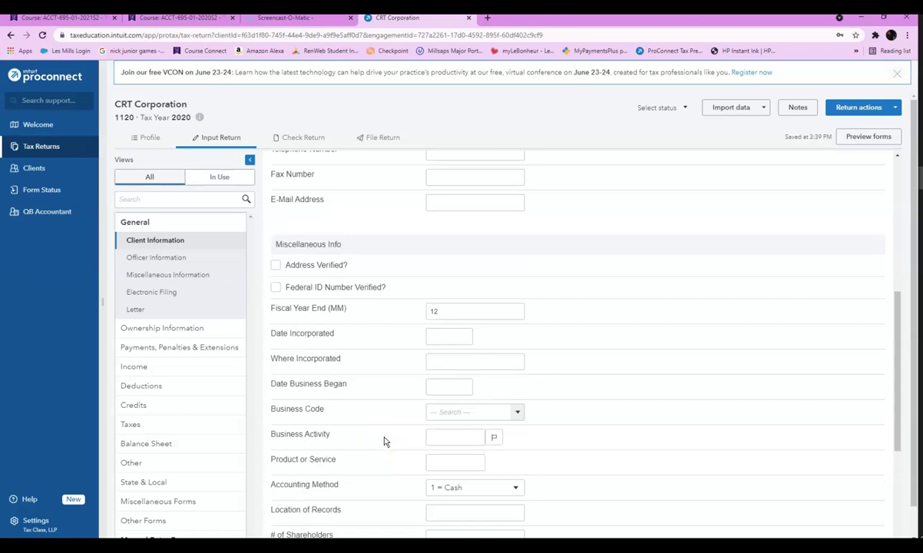
pyautogui.click(439, 336)
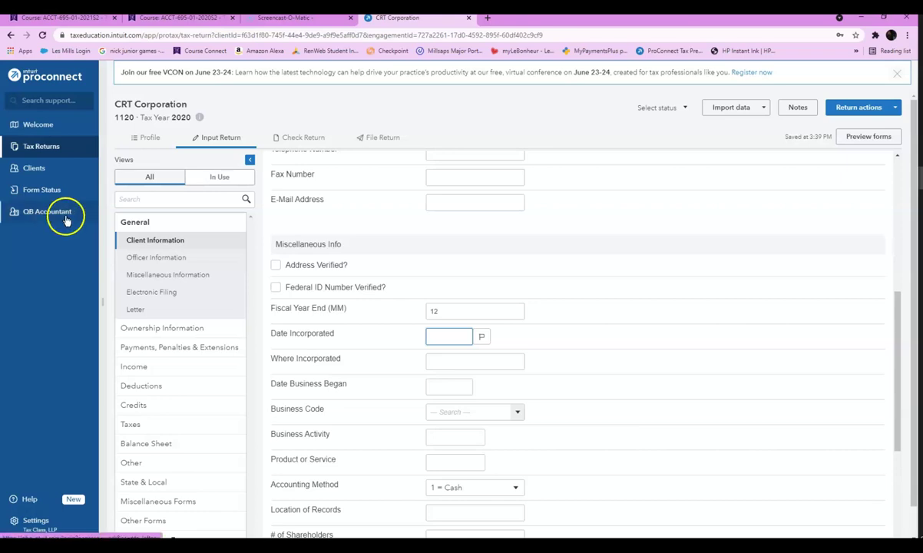
pyautogui.click(443, 335)
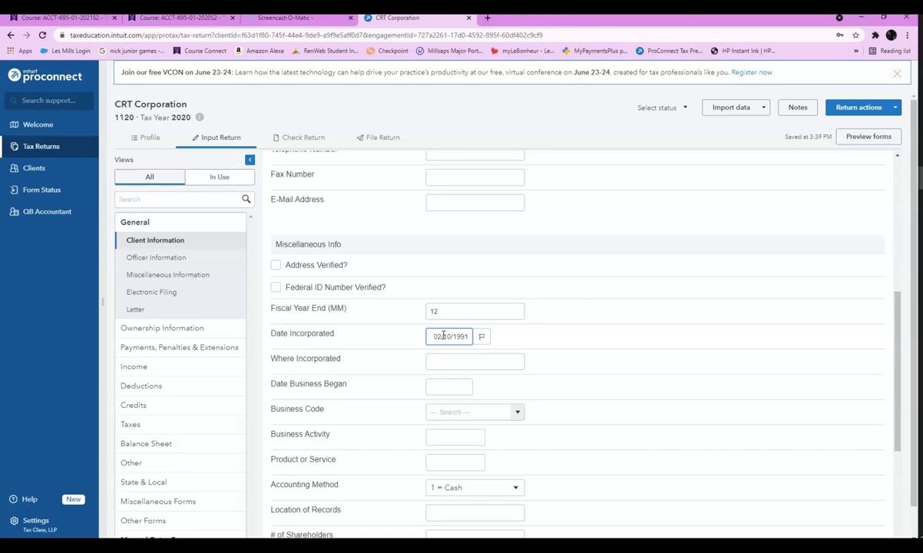
pyautogui.click(461, 386)
pyautogui.write('02/10/1991')
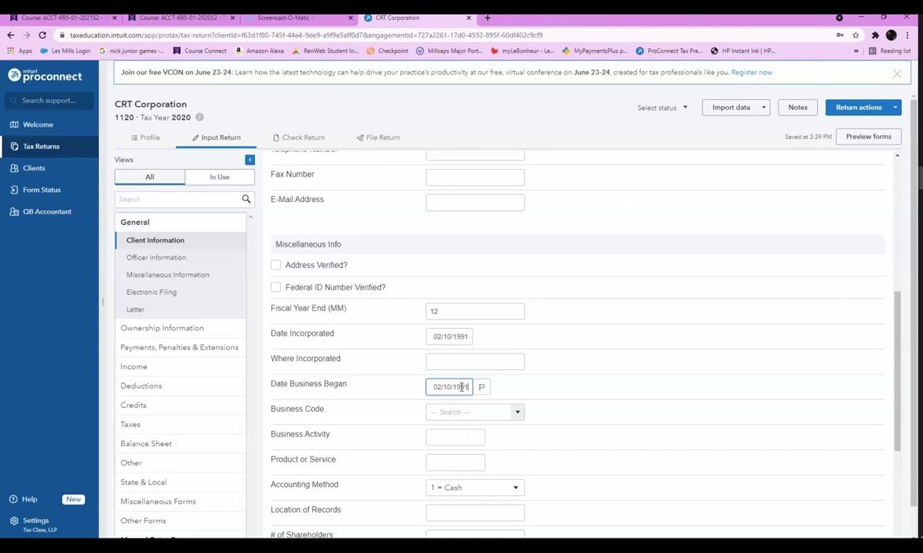
# Set the corporation's business code to 448110 = Men's clothing stores
pyautogui.click(451, 410)
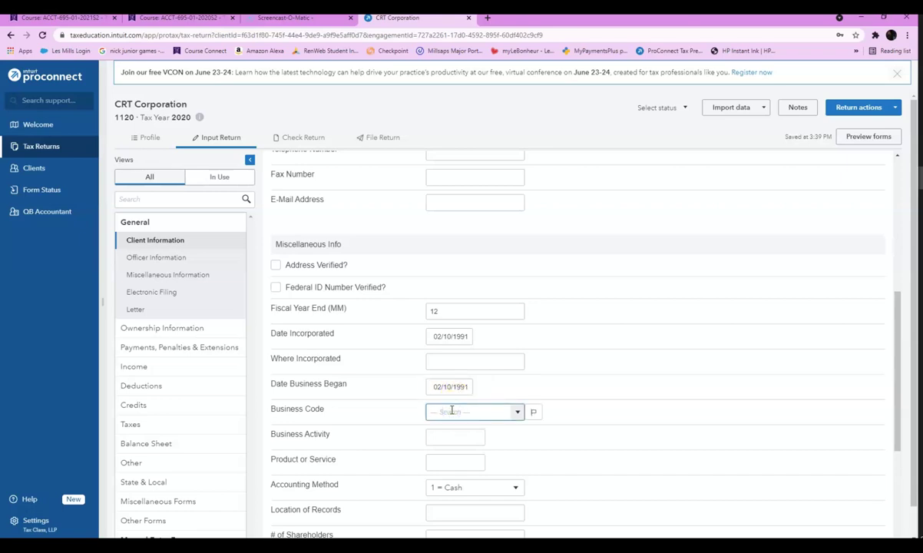
pyautogui.click(518, 412)
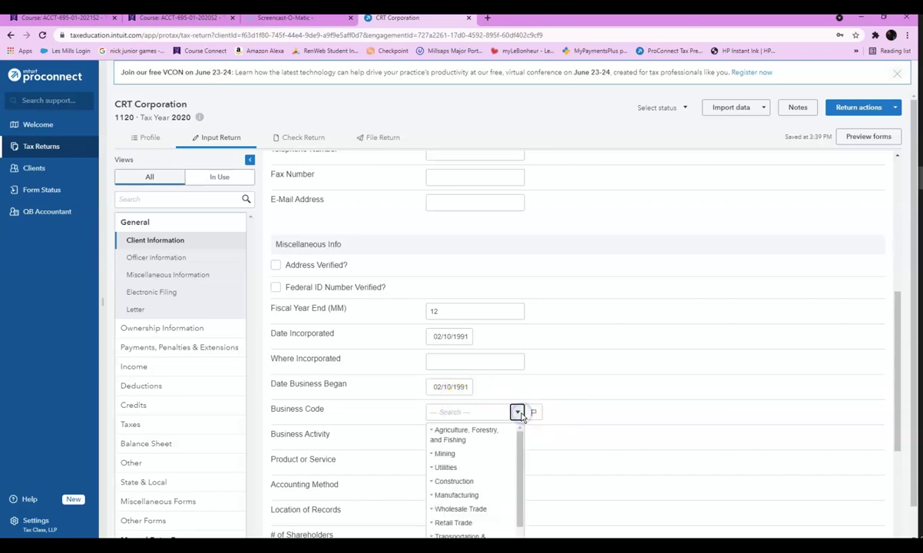
pyautogui.click(433, 411)
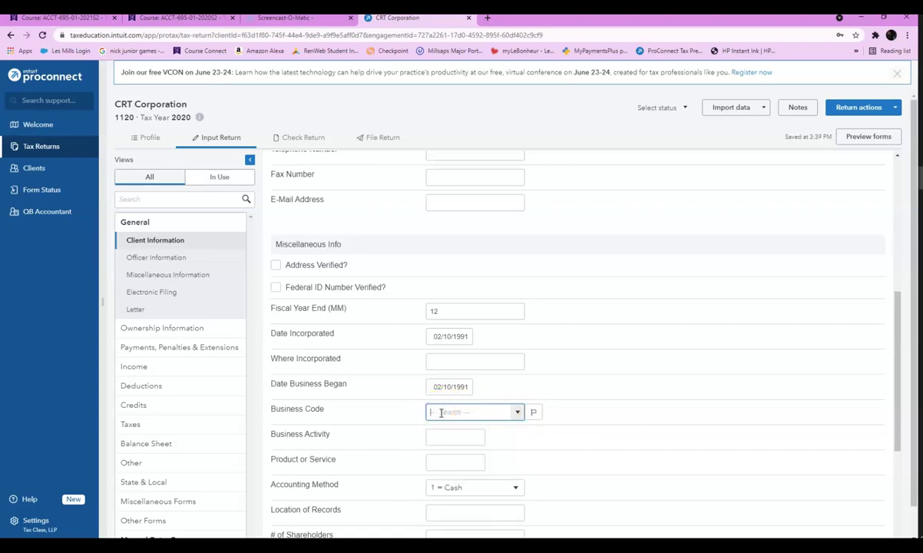
pyautogui.write('448110')
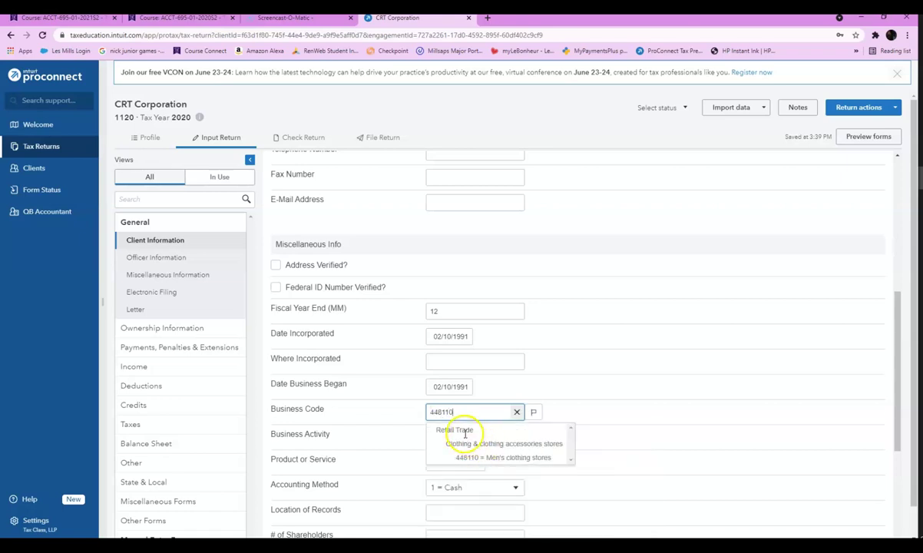
pyautogui.click(466, 458)
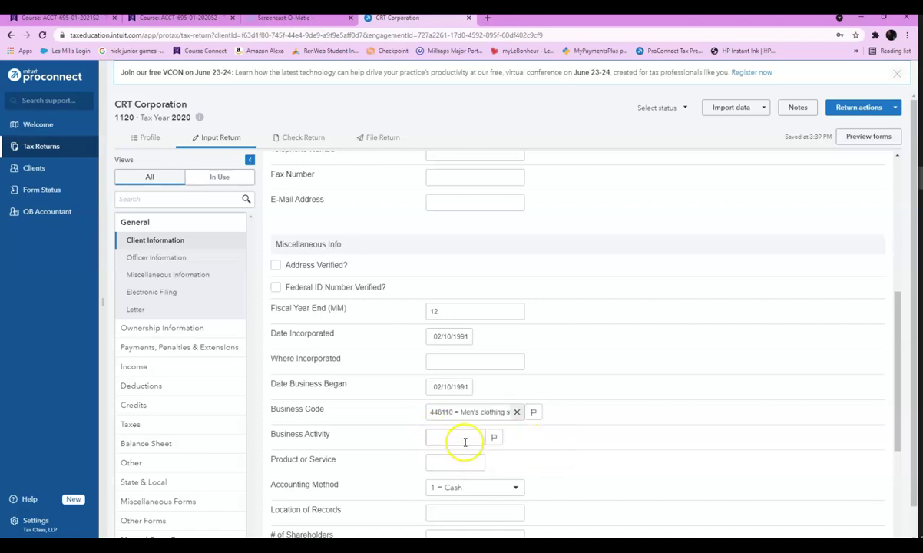
pyautogui.click(465, 443)
pyautogui.click(565, 447)
pyautogui.scroll(-1, 560, 453)
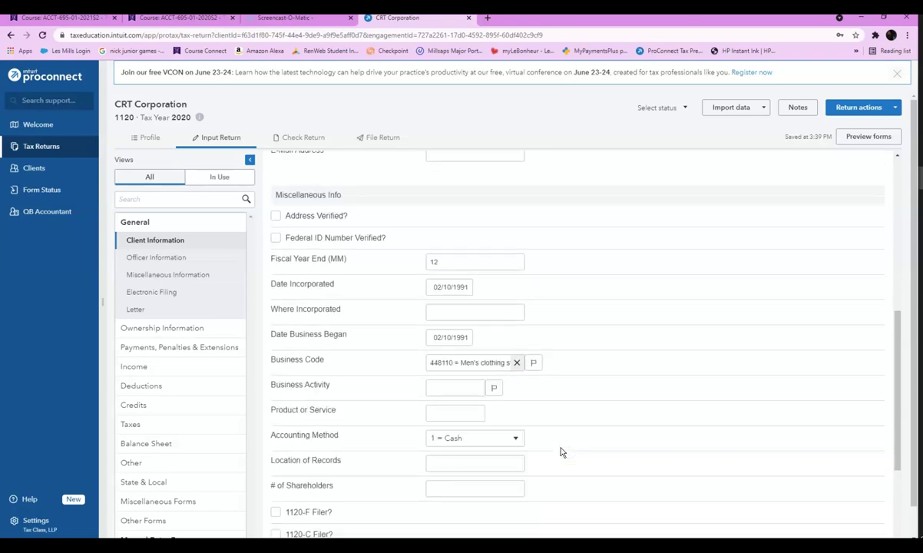
# Set the corporation's accounting method to 2 = Accrual and its number of shareholders to 2
pyautogui.scroll(-2, 392, 448)
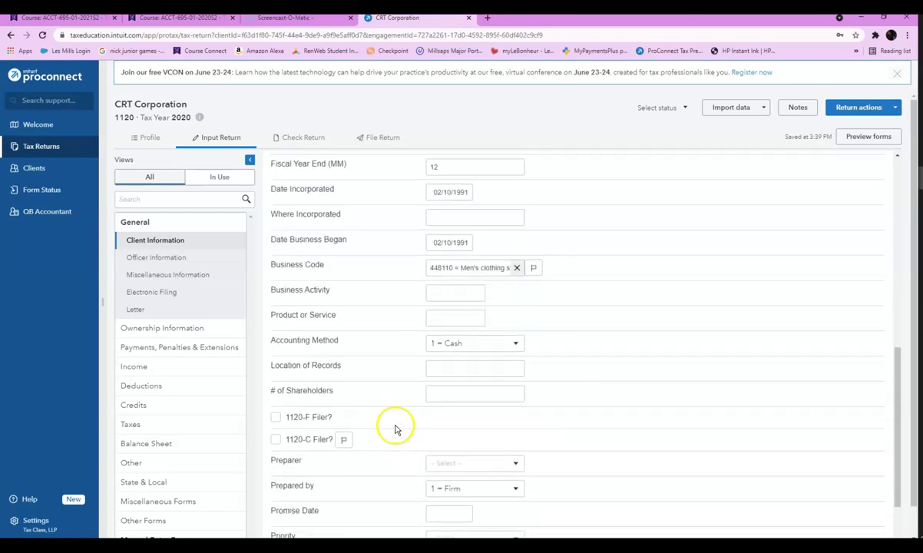
pyautogui.click(511, 339)
pyautogui.click(491, 378)
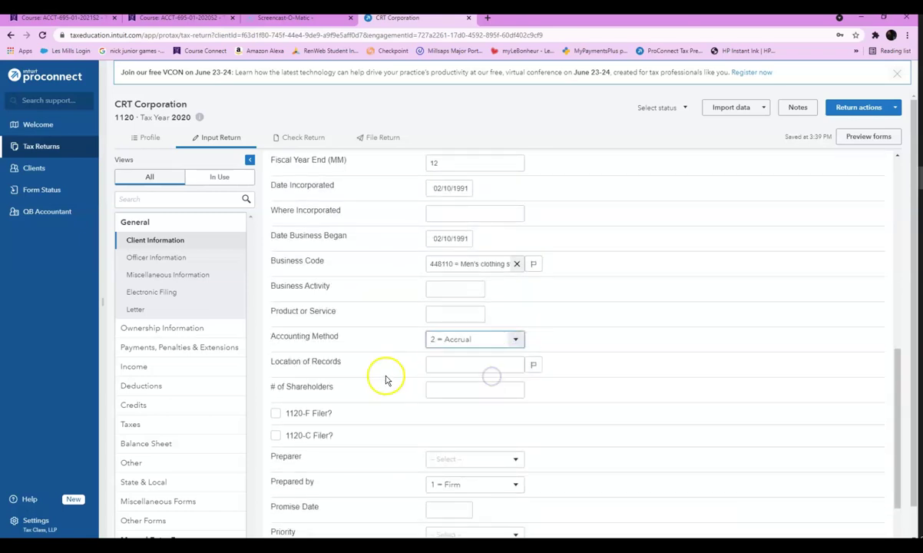
pyautogui.click(445, 388)
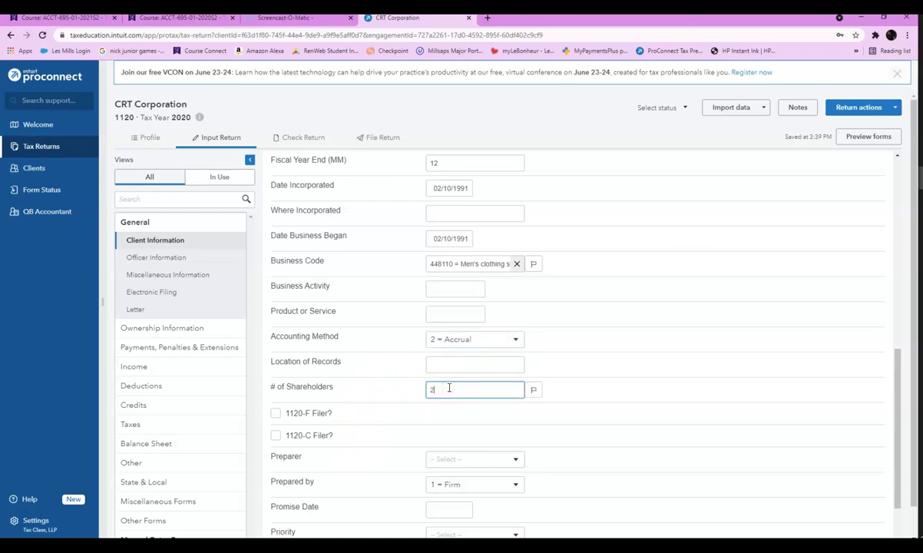
pyautogui.click(551, 422)
# Assign the firm's listed preparer to the return in the Miscellaneous Info section
pyautogui.scroll(-1, 552, 432)
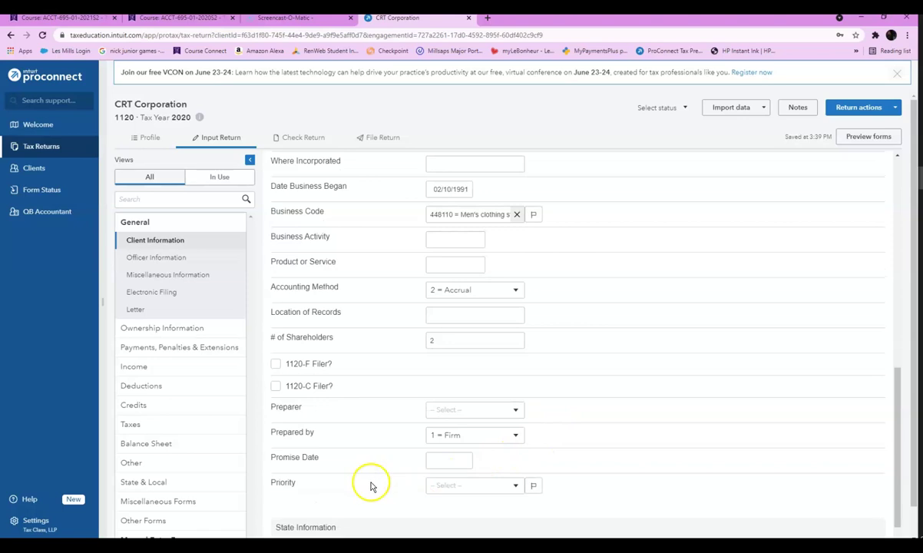
pyautogui.scroll(-1, 370, 485)
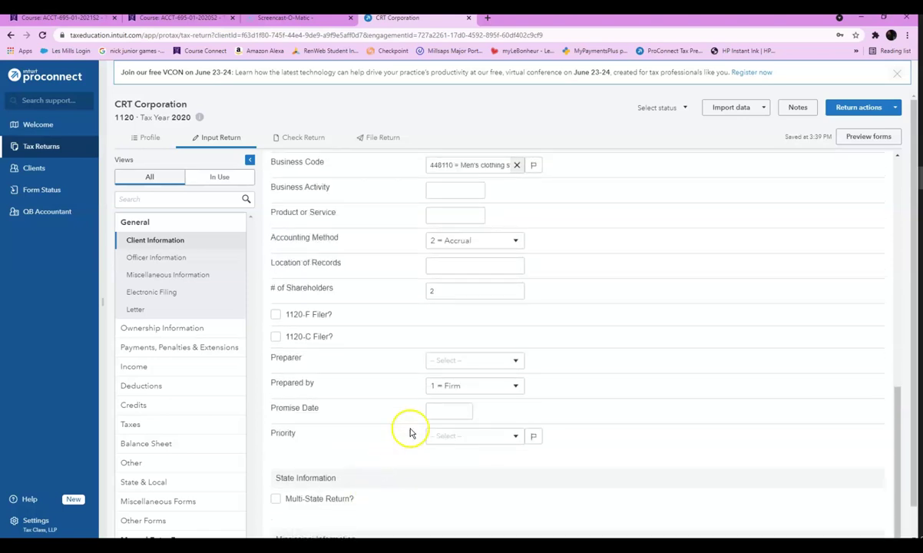
pyautogui.click(513, 360)
pyautogui.click(482, 393)
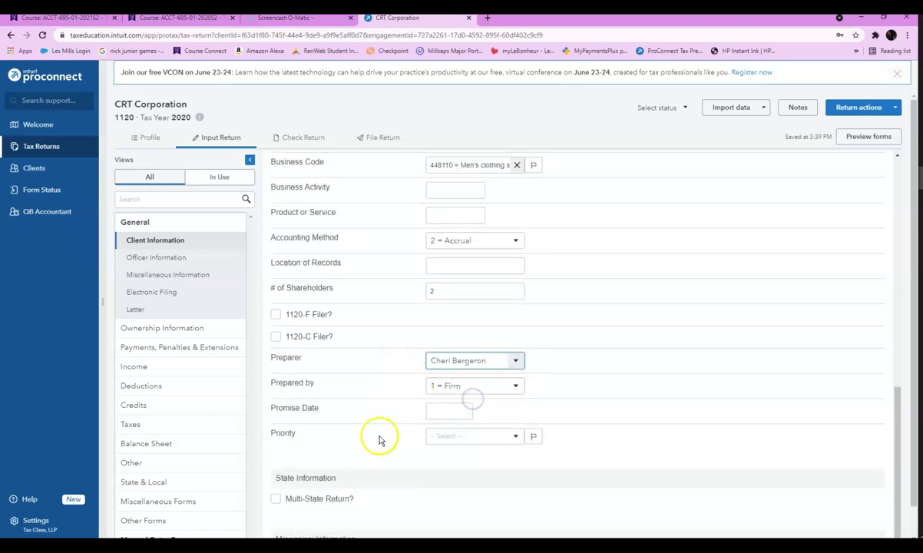
pyautogui.scroll(-2, 356, 446)
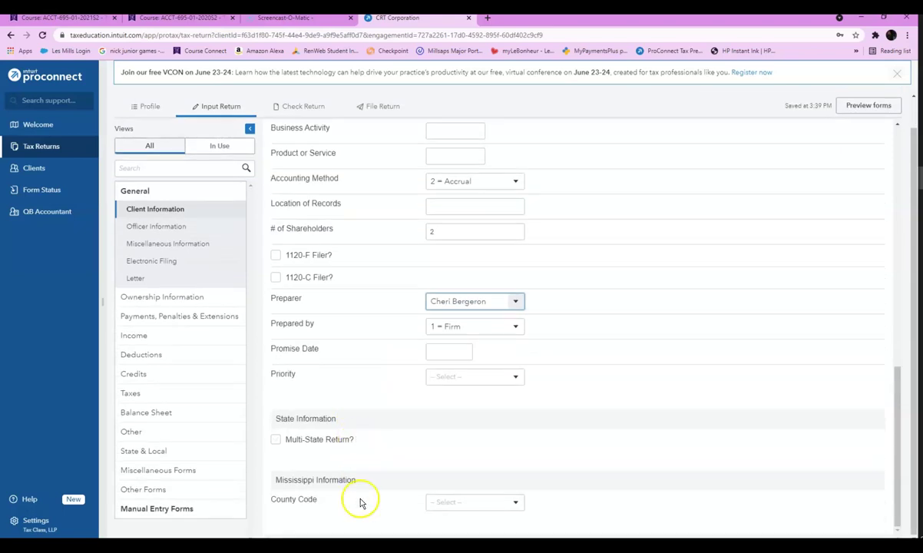
# In the Officer Information input, enter the first officer's full name and Social Security number
pyautogui.click(171, 231)
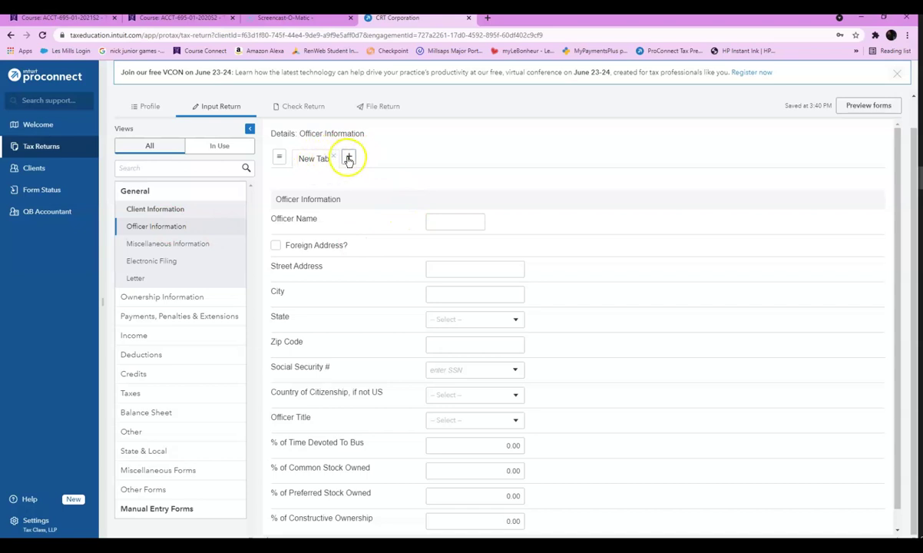
pyautogui.click(447, 224)
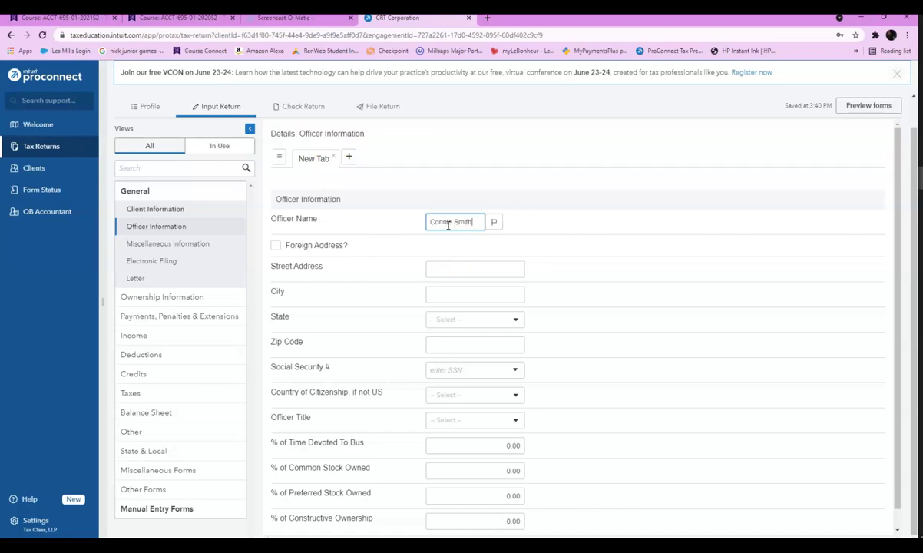
pyautogui.click(439, 271)
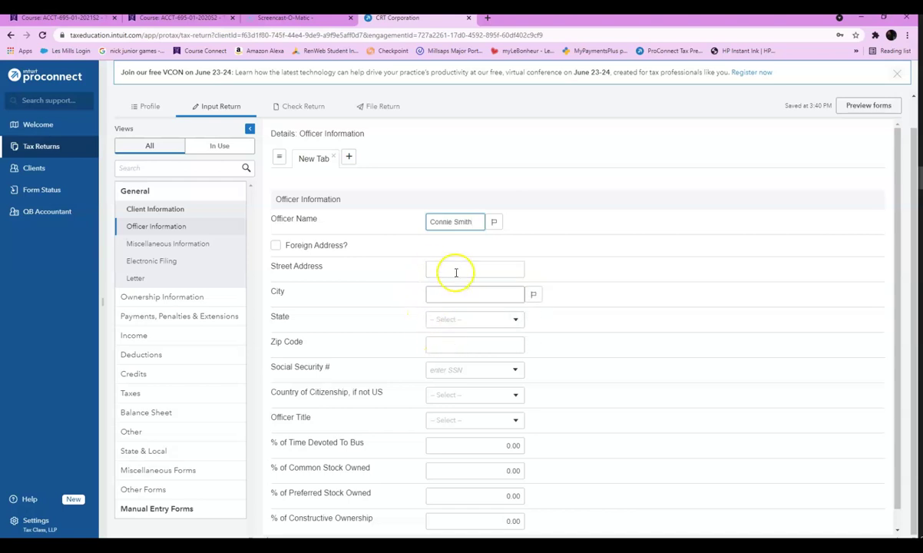
pyautogui.click(443, 372)
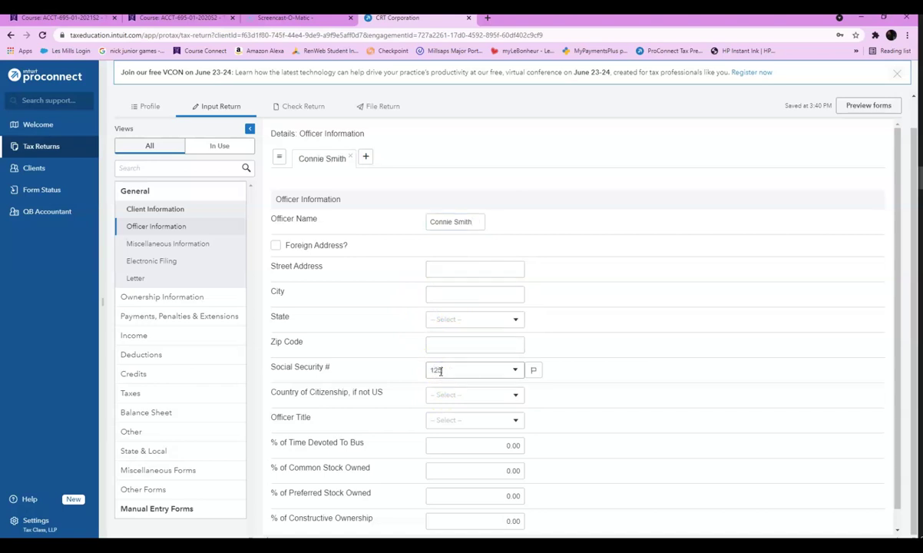
pyautogui.press('Tab')
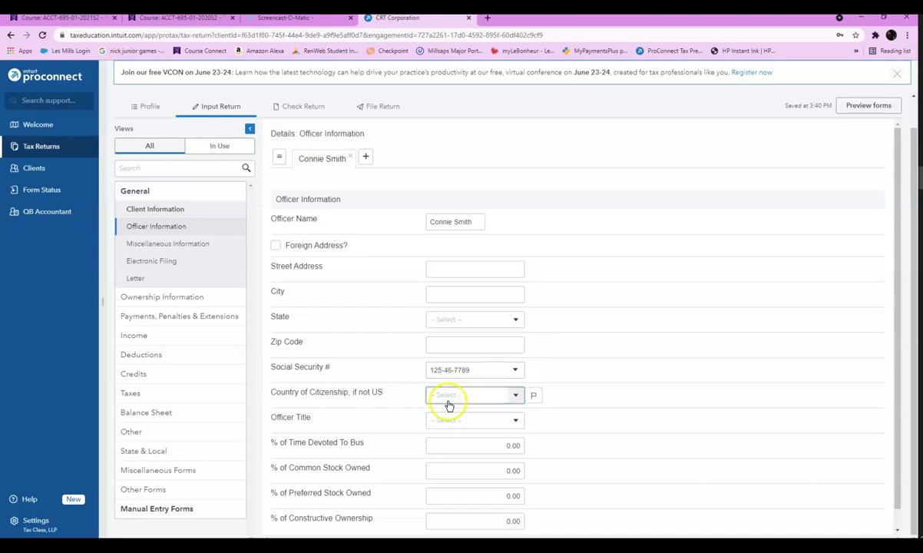
# Set the first officer's title to Treasurer and percentage of common stock owned to 50
pyautogui.click(436, 424)
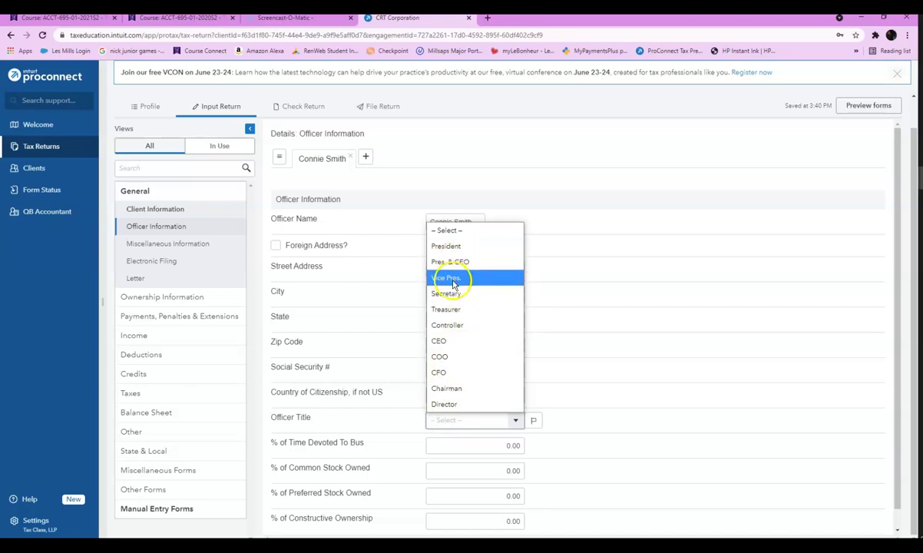
pyautogui.click(453, 308)
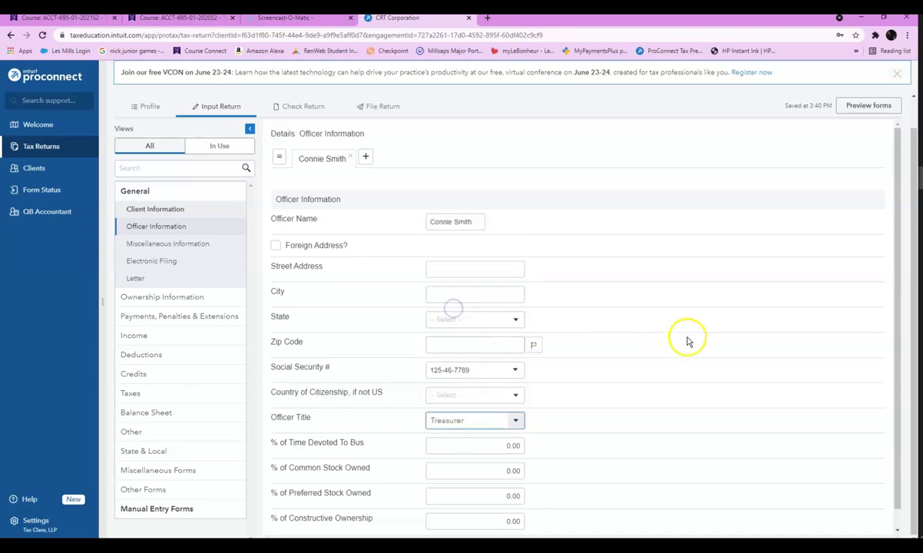
pyautogui.scroll(-1, 687, 380)
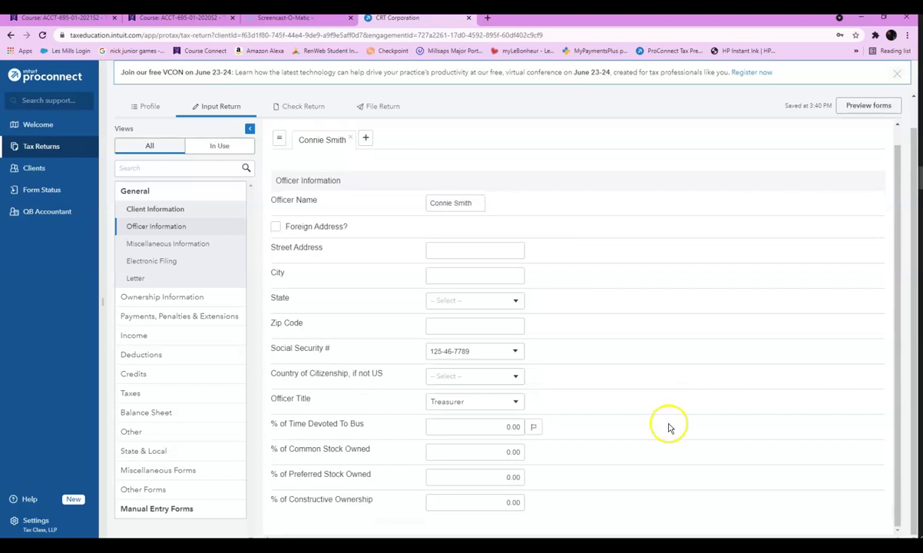
pyautogui.click(498, 451)
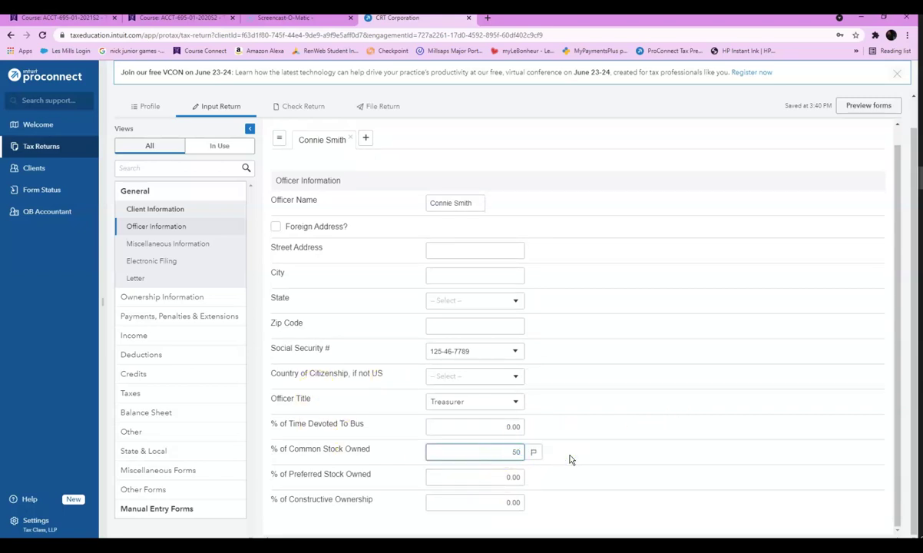
pyautogui.press('Tab')
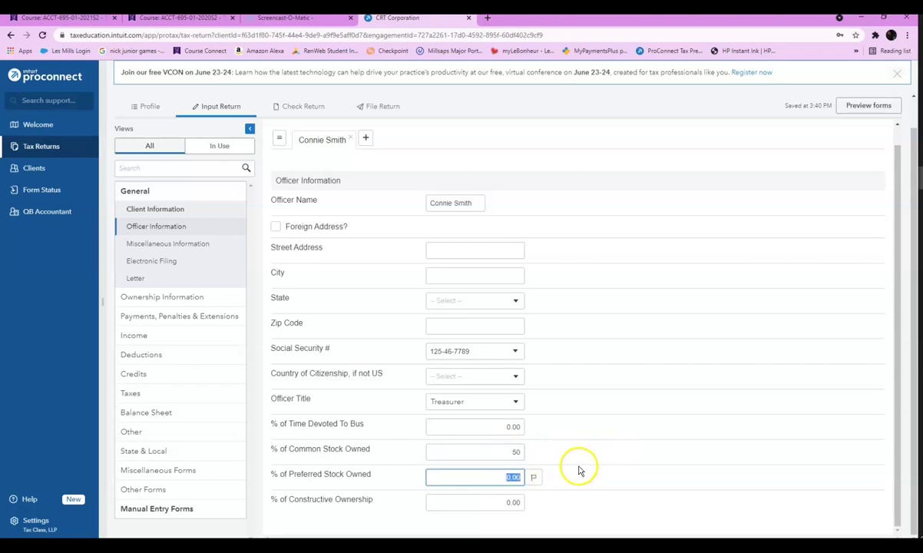
pyautogui.click(612, 455)
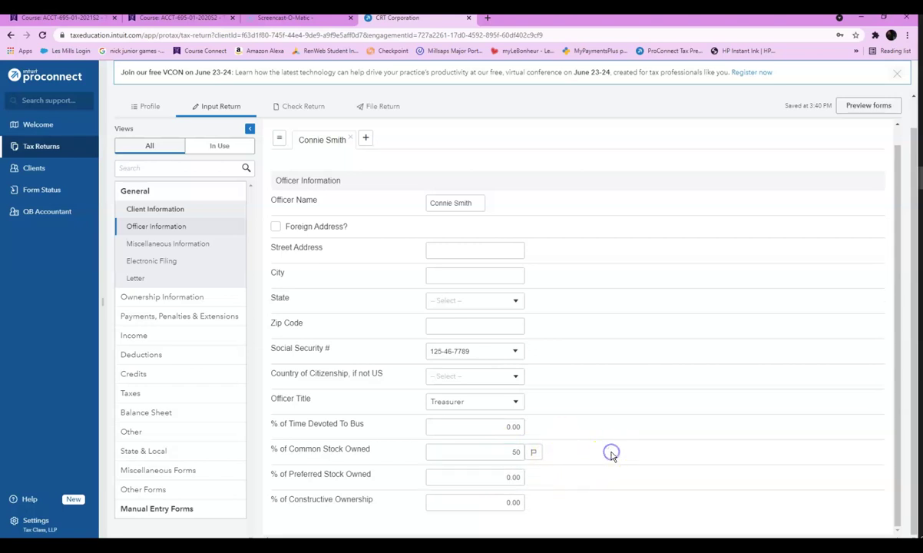
# Add a second officer record and enter that officer's full name and Social Security number
pyautogui.click(366, 138)
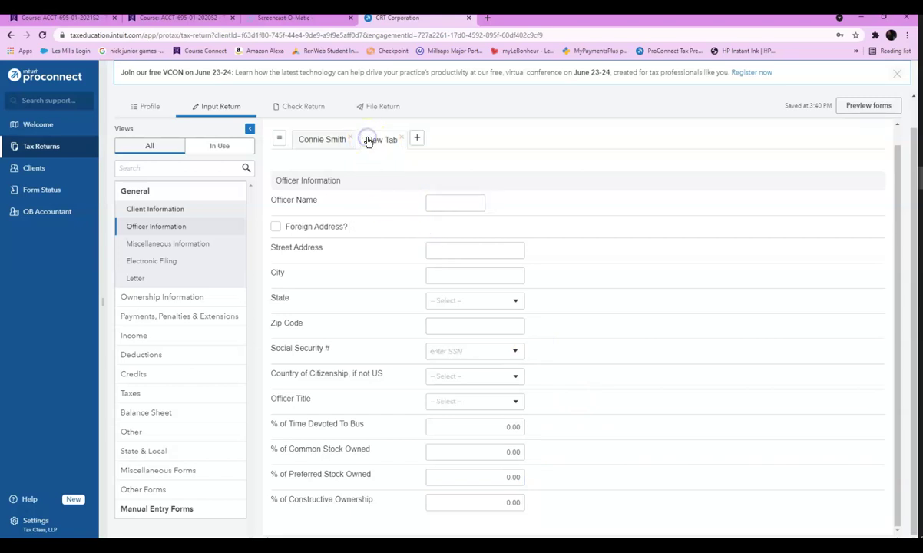
pyautogui.click(450, 200)
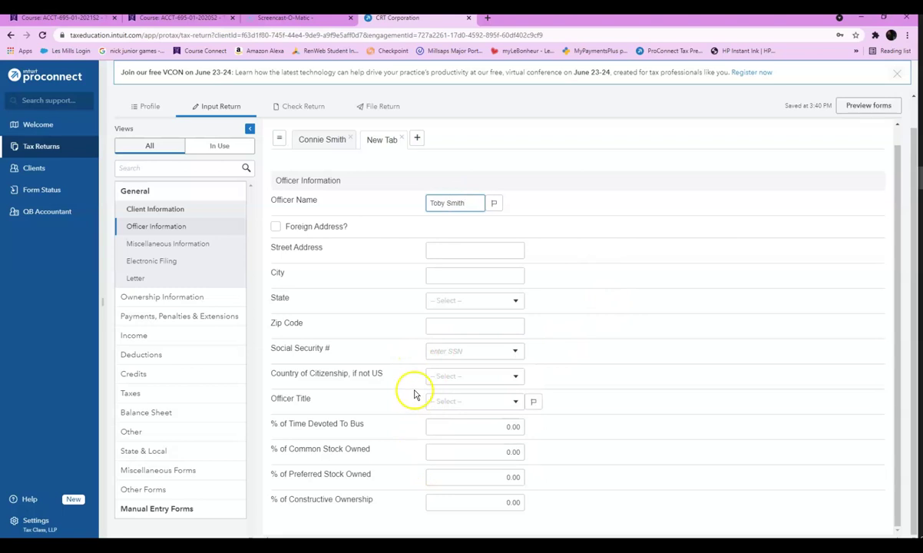
pyautogui.click(450, 350)
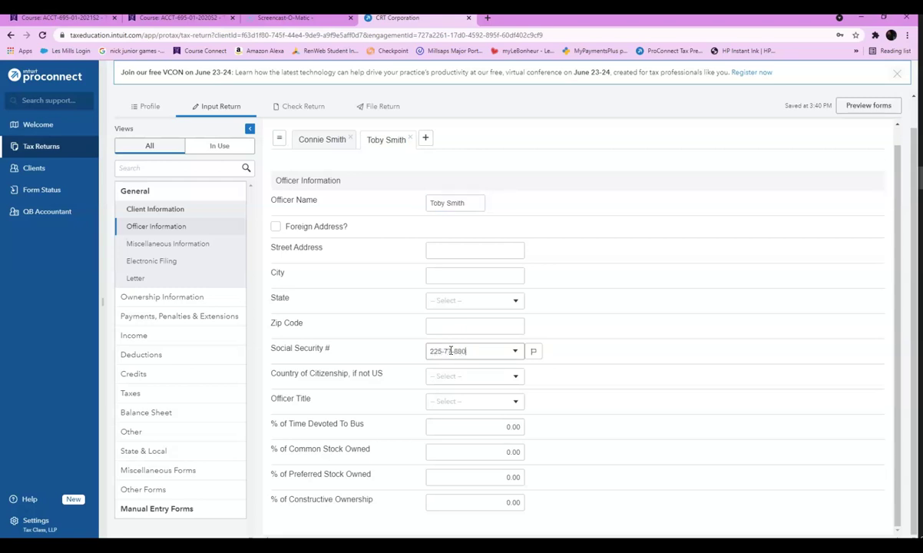
pyautogui.write('225-77-8890')
pyautogui.press('Tab')
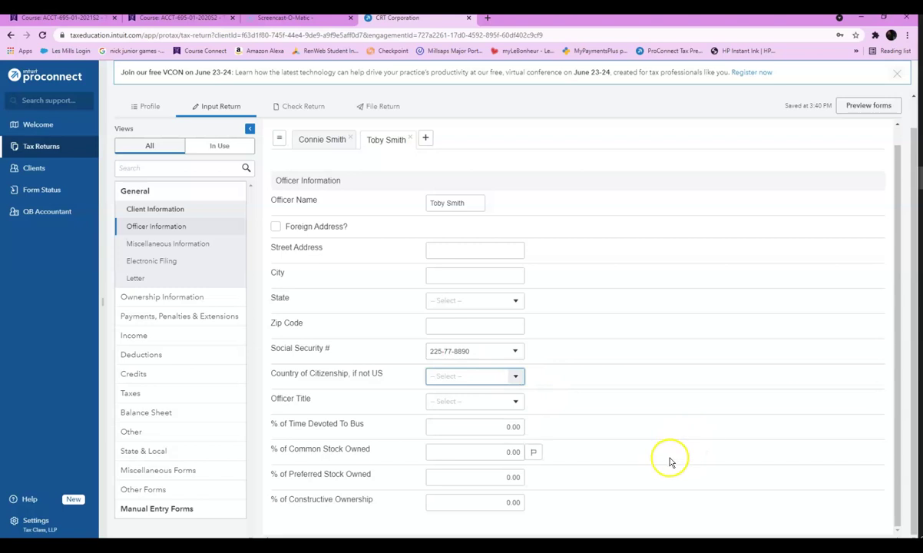
# Set the second officer's percentage of common stock owned to 50
pyautogui.click(517, 451)
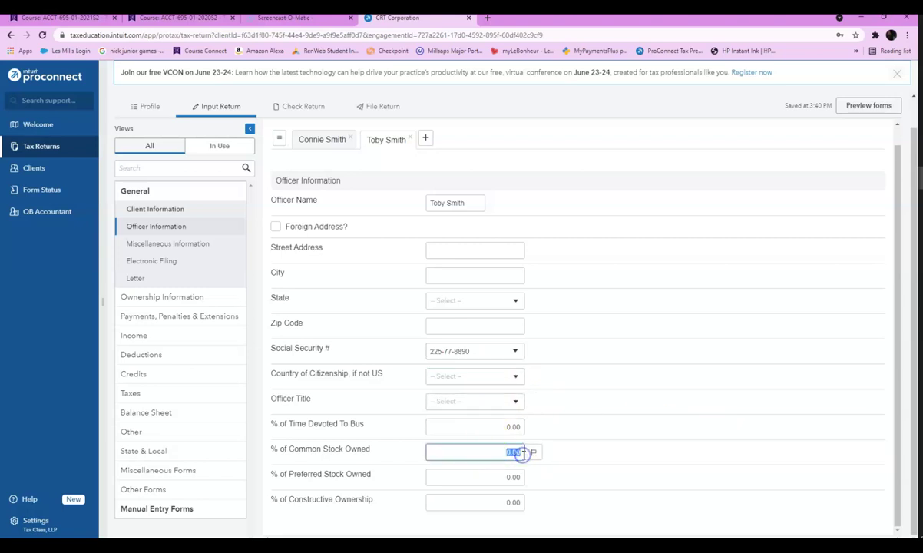
pyautogui.write('50')
pyautogui.press('Tab')
pyautogui.click(755, 437)
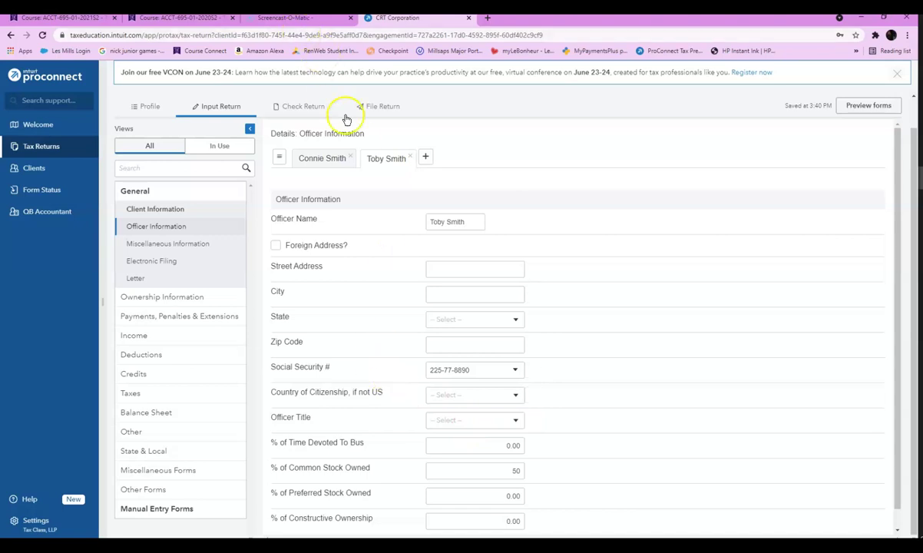
# Check the return by viewing its applicable US forms, including the client letter and Form 1120
pyautogui.click(304, 108)
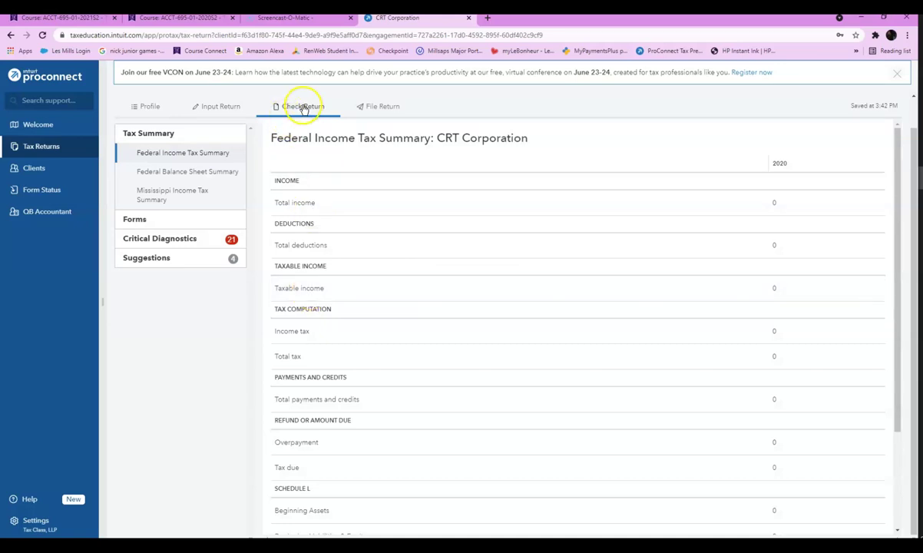
pyautogui.click(135, 221)
pyautogui.click(141, 224)
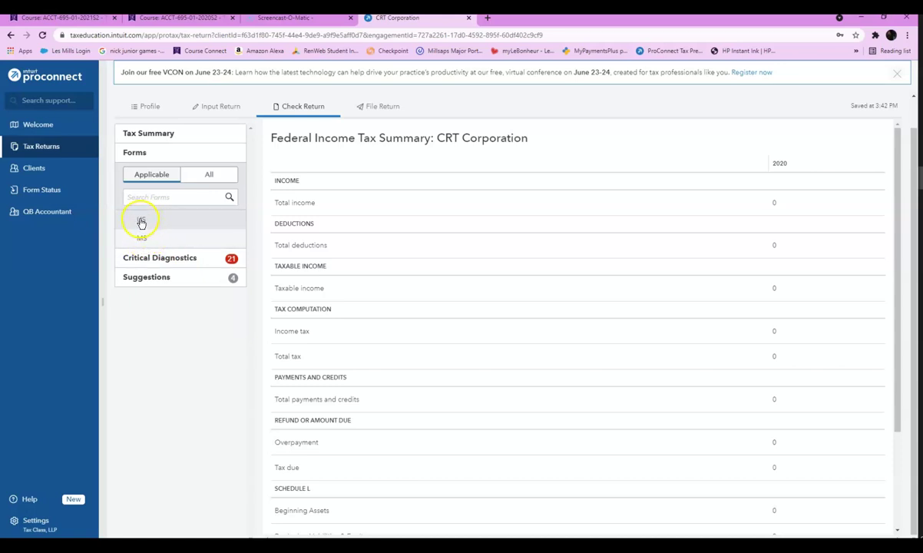
pyautogui.click(142, 223)
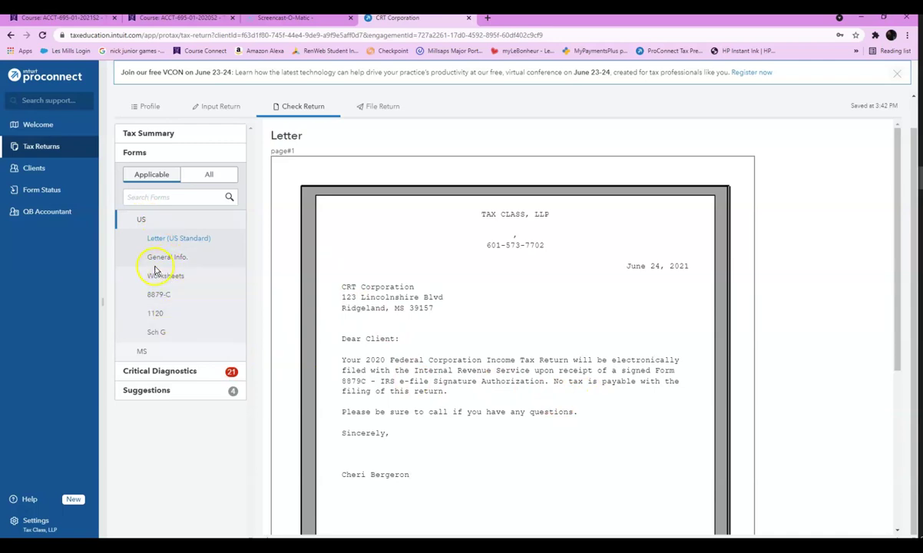
pyautogui.click(157, 314)
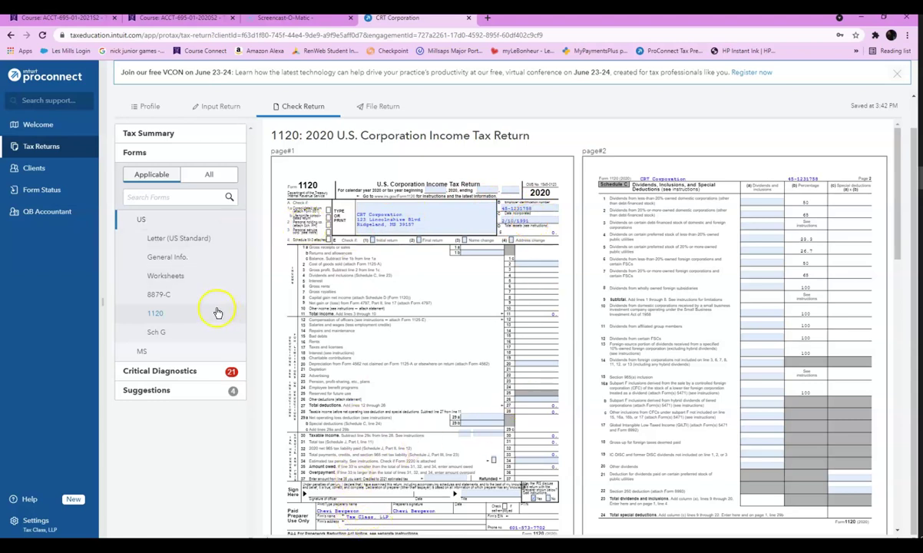
# Examine Schedule G to verify the individuals listed as owning the corporation's voting stock
pyautogui.click(163, 332)
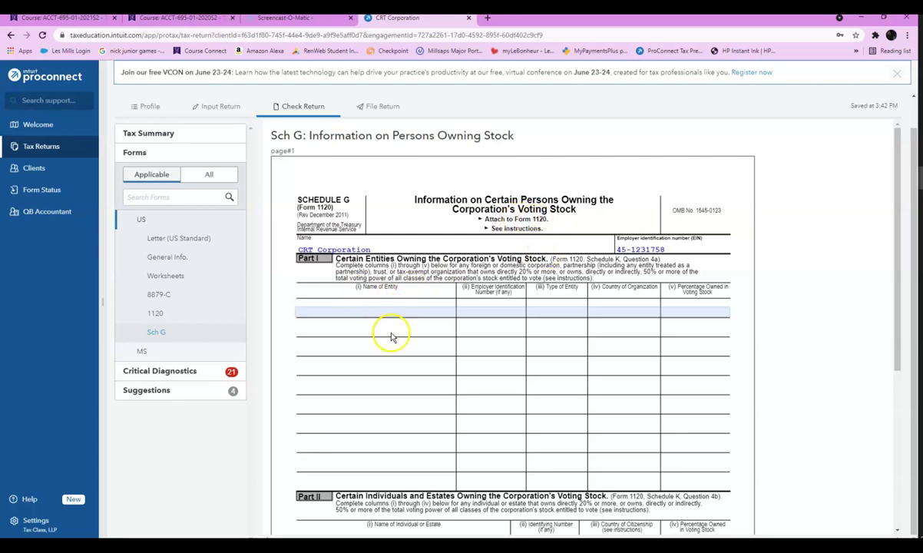
pyautogui.scroll(-3, 388, 331)
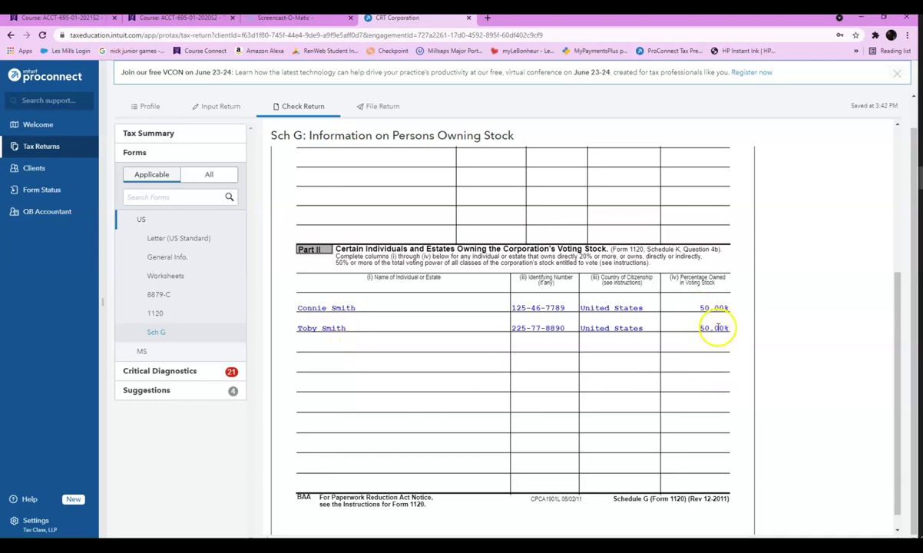
pyautogui.scroll(10, 645, 361)
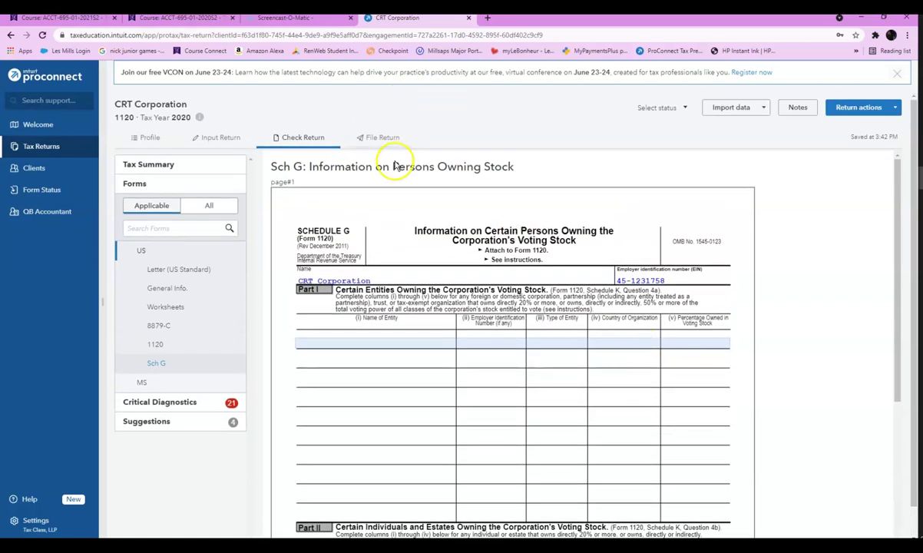
# Return to the input side and review the electronic payment and direct deposit fields under Miscellaneous Information
pyautogui.click(227, 142)
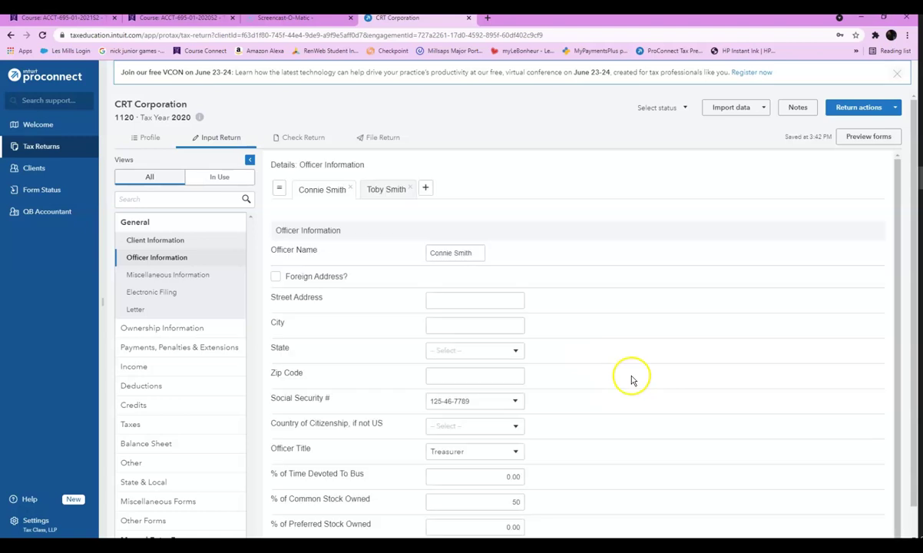
pyautogui.click(162, 278)
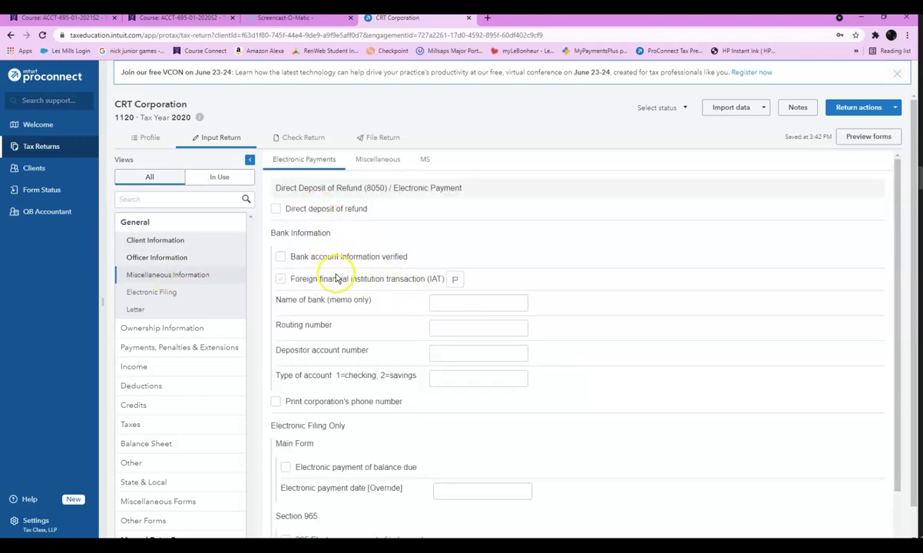
pyautogui.scroll(-2, 335, 273)
pyautogui.scroll(-1, 361, 277)
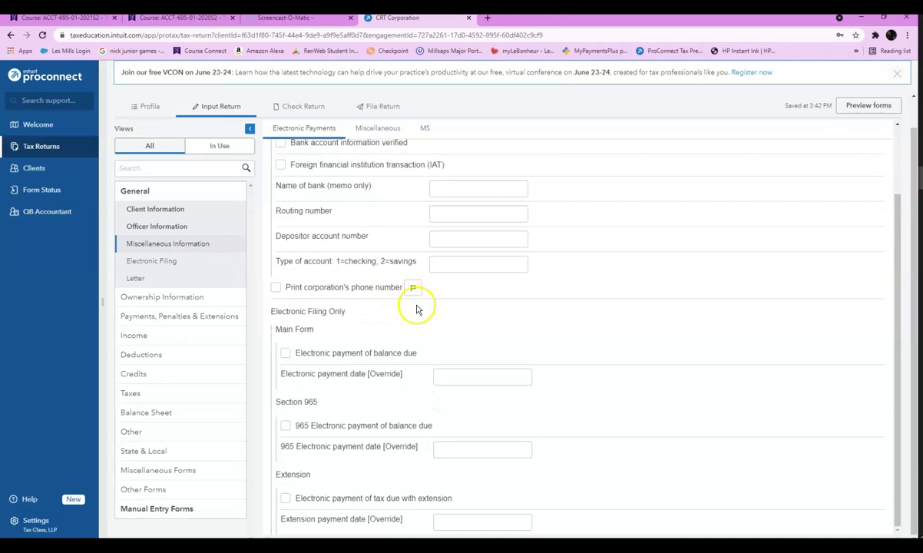
pyautogui.scroll(3, 415, 309)
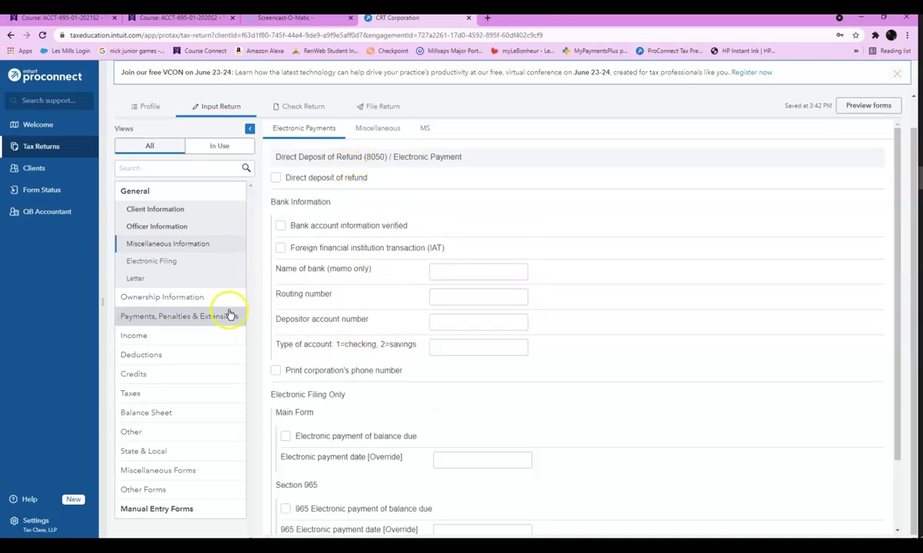
# Enter a federal 1st installment amount paid of 46,000 dated 01/01/2020 in the 2020 Estimated Tax section
pyautogui.click(147, 317)
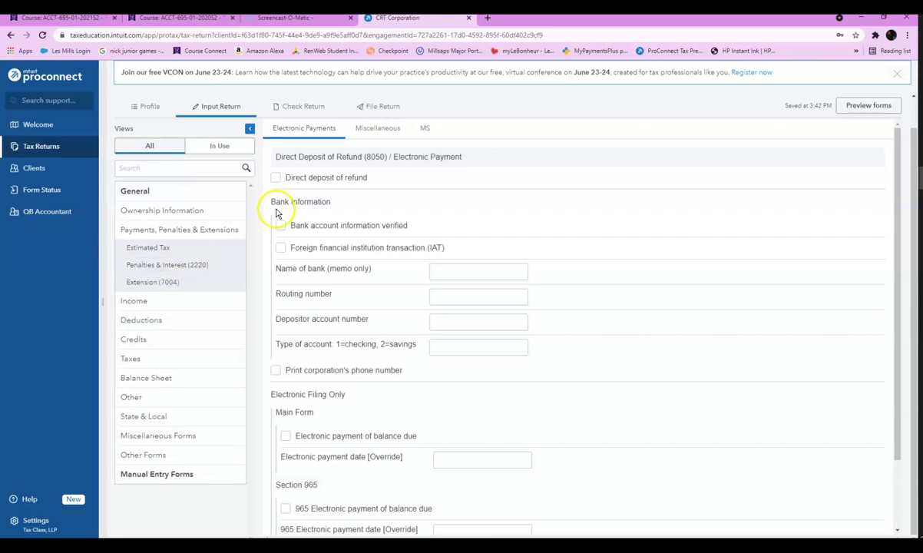
pyautogui.click(210, 229)
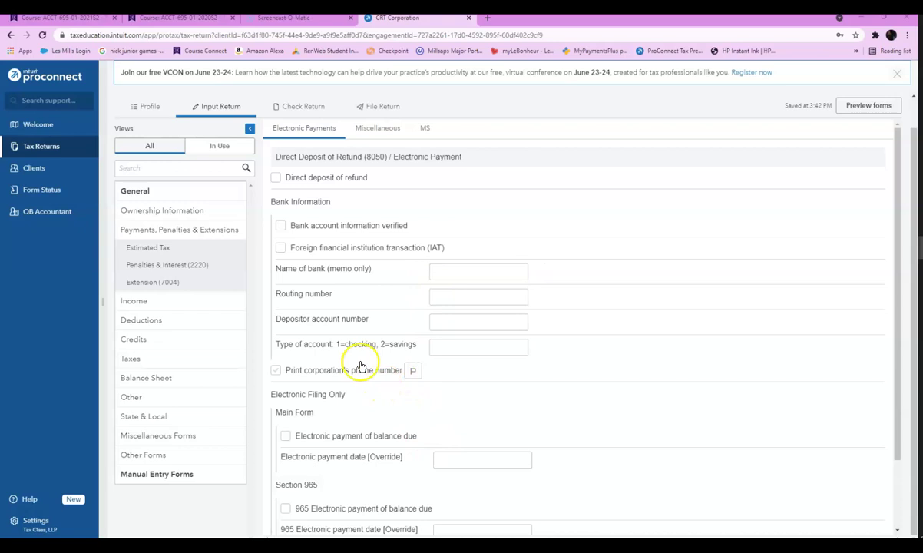
pyautogui.click(165, 254)
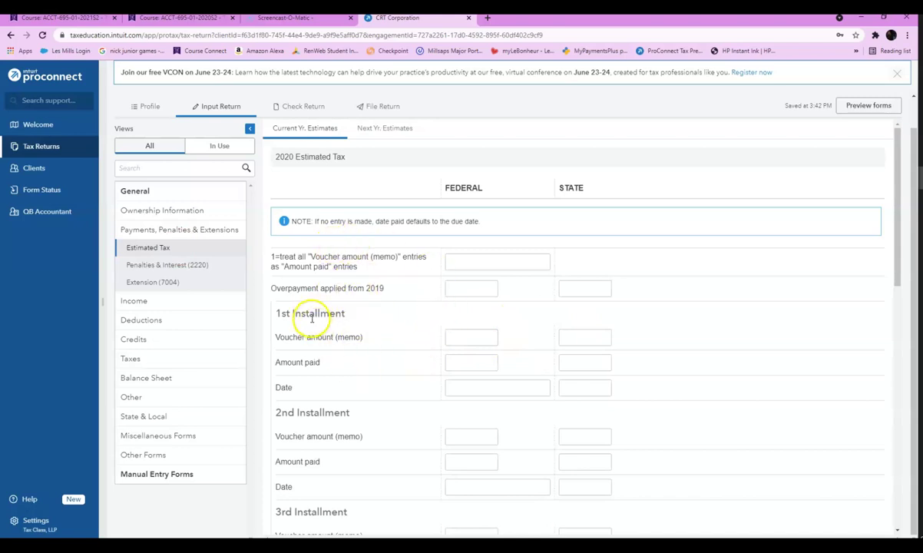
pyautogui.scroll(-4, 329, 332)
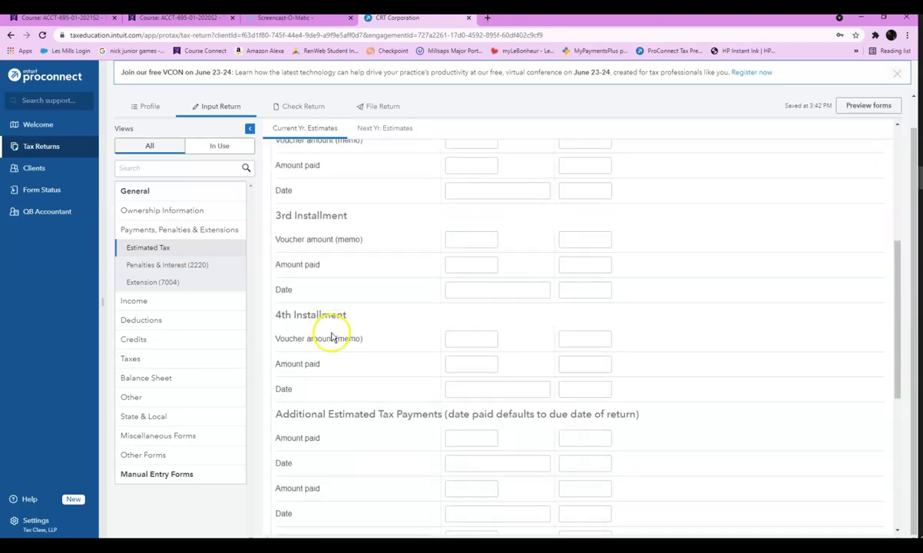
pyautogui.scroll(5, 394, 439)
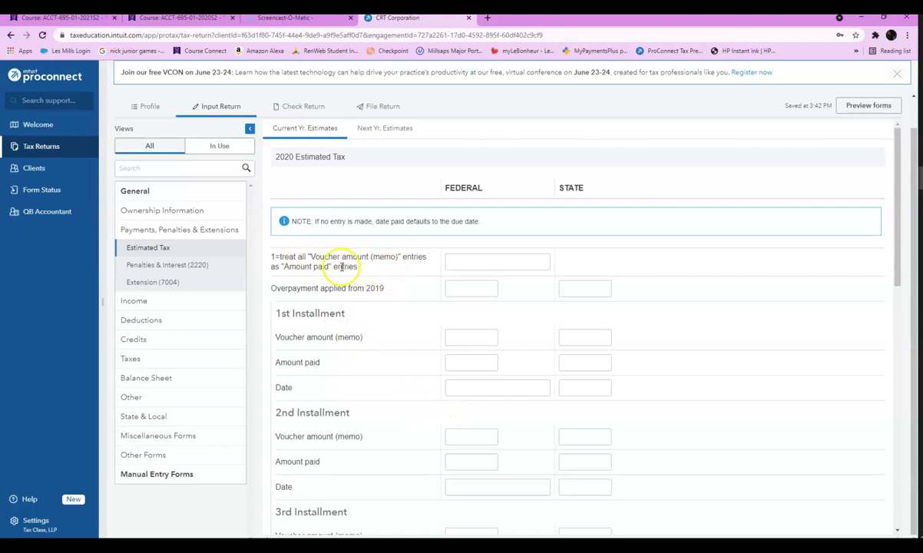
pyautogui.scroll(-1, 383, 361)
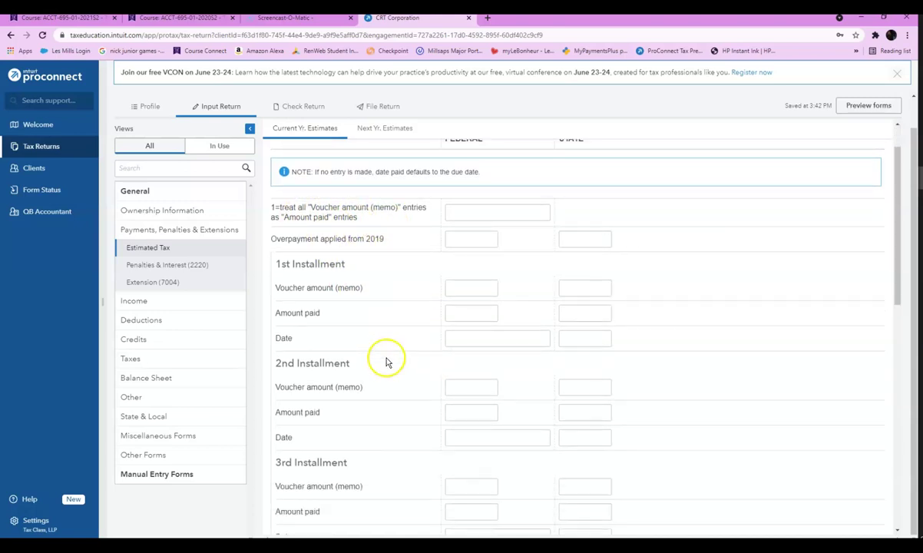
pyautogui.click(453, 314)
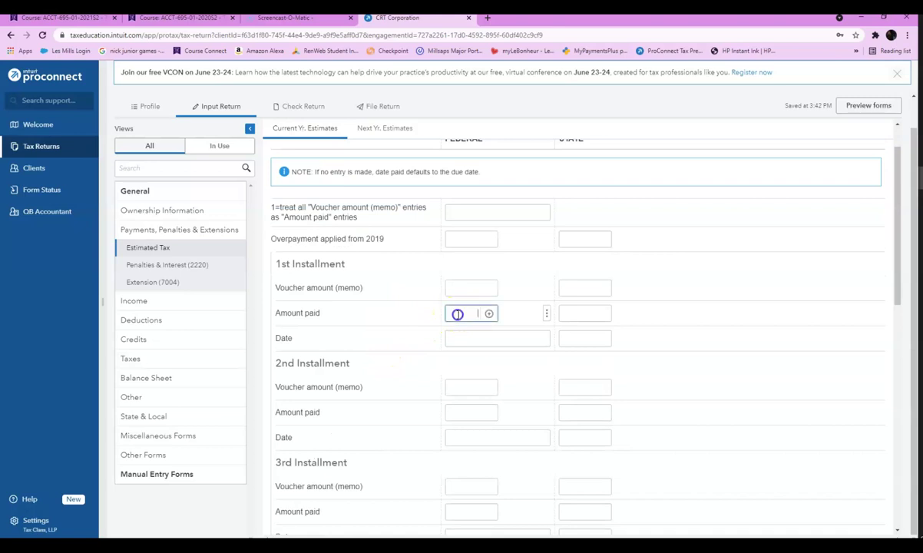
pyautogui.write('46000')
pyautogui.click(474, 342)
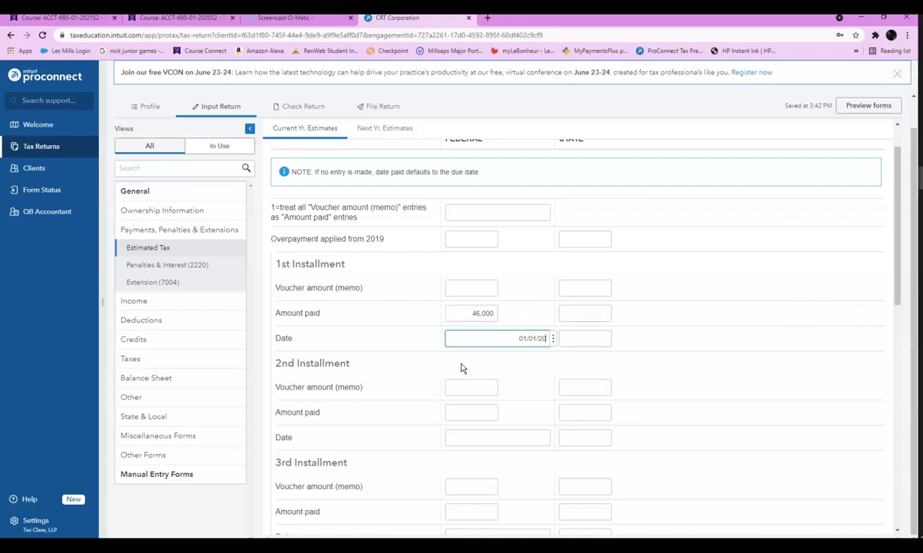
pyautogui.click(422, 387)
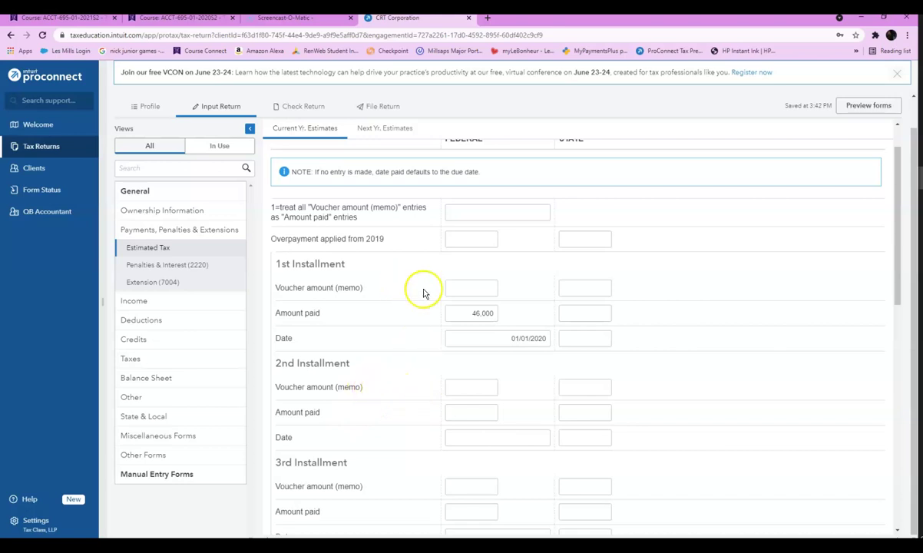
# Check the return's tax summary and applicable US Form 1120 for the estimated tax payment
pyautogui.scroll(-1, 435, 298)
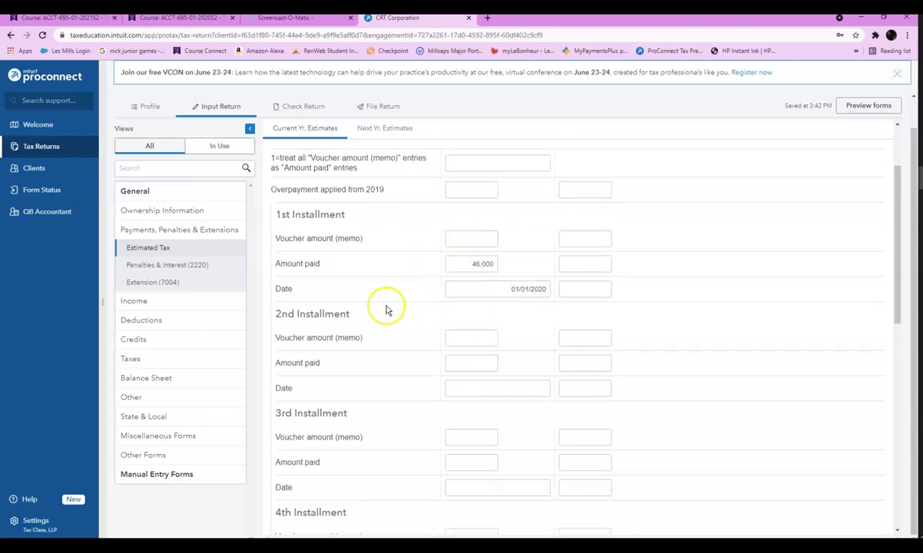
pyautogui.scroll(2, 388, 305)
pyautogui.scroll(1, 392, 306)
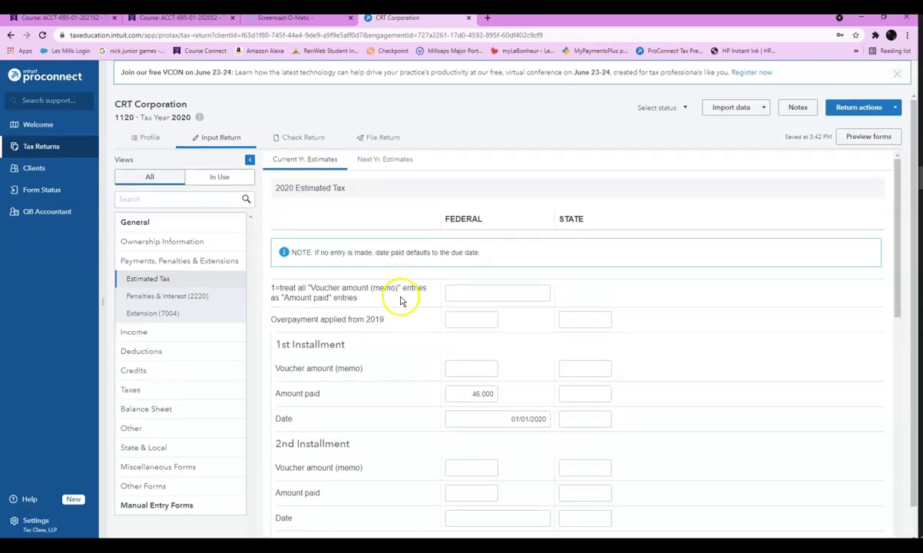
pyautogui.click(305, 141)
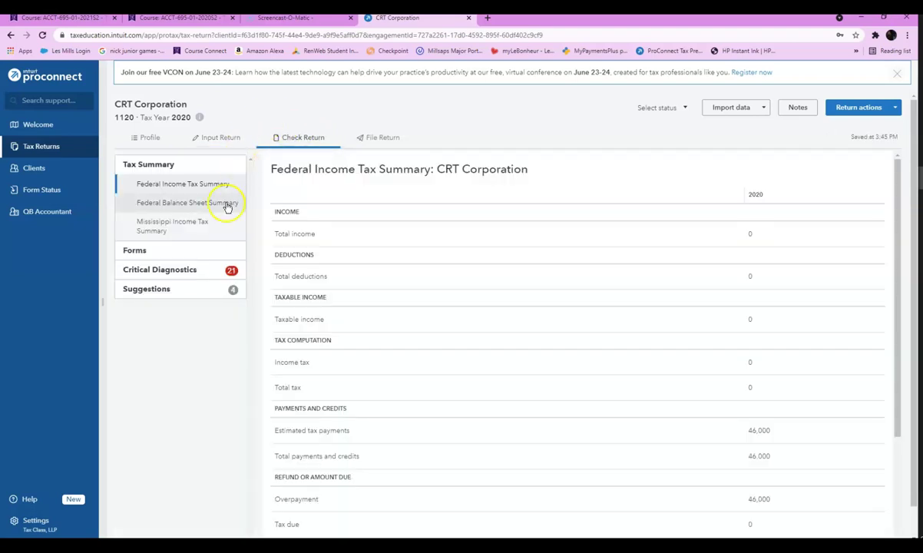
pyautogui.click(135, 252)
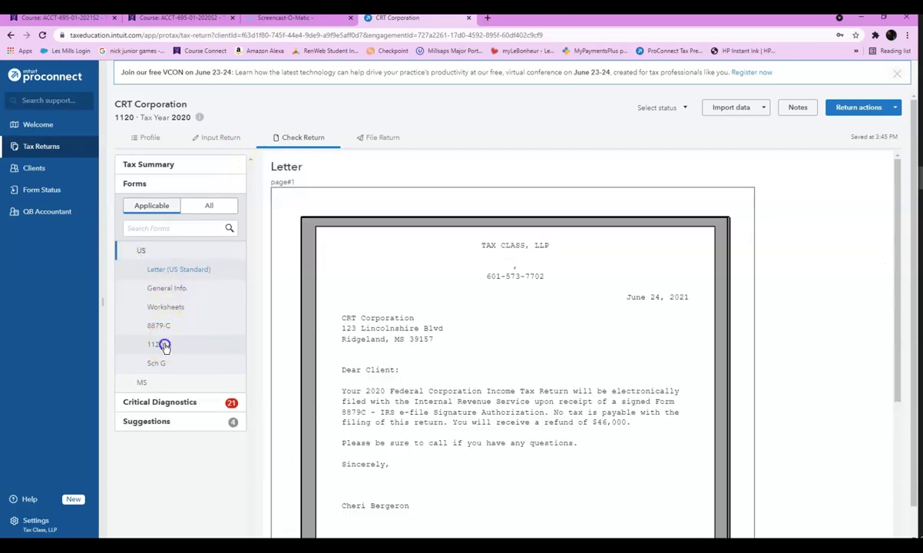
pyautogui.click(157, 343)
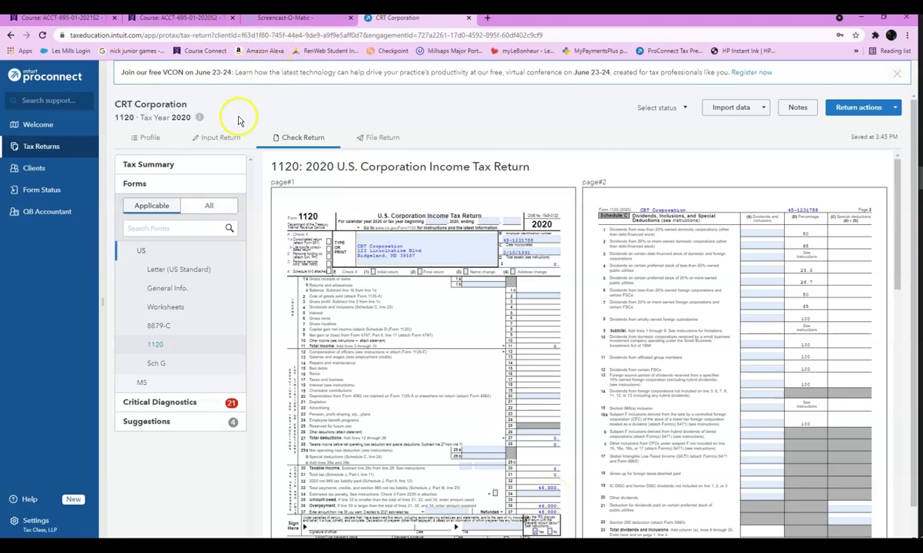
# Return to the input side and open the gross receipts field in the Income section
pyautogui.click(220, 138)
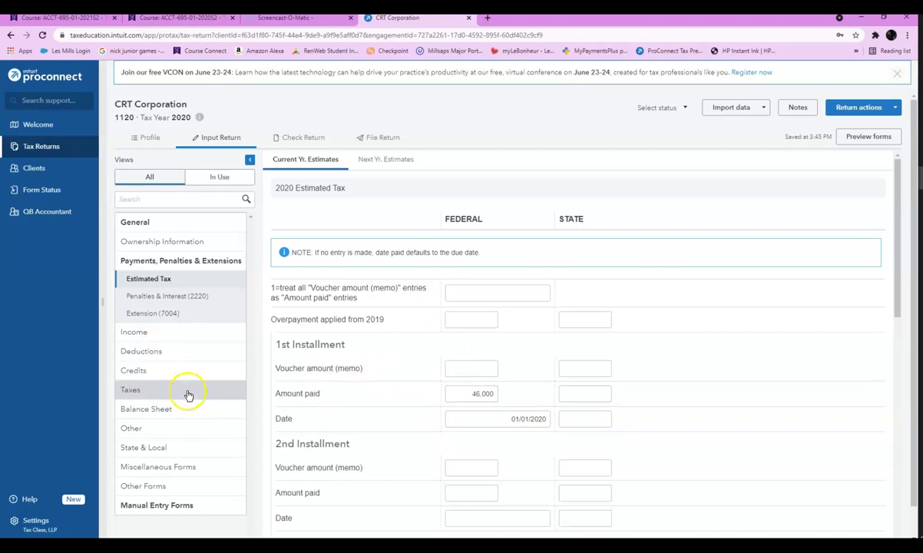
pyautogui.click(140, 331)
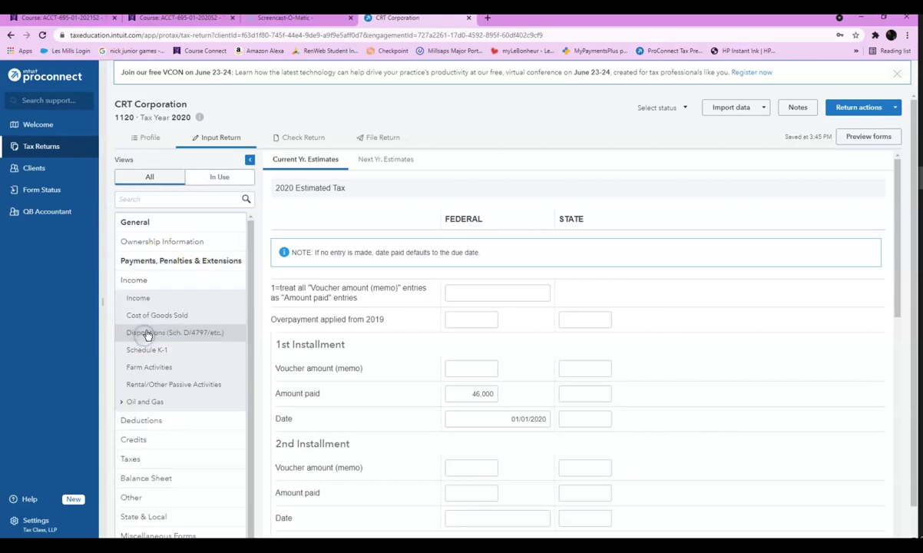
pyautogui.click(139, 298)
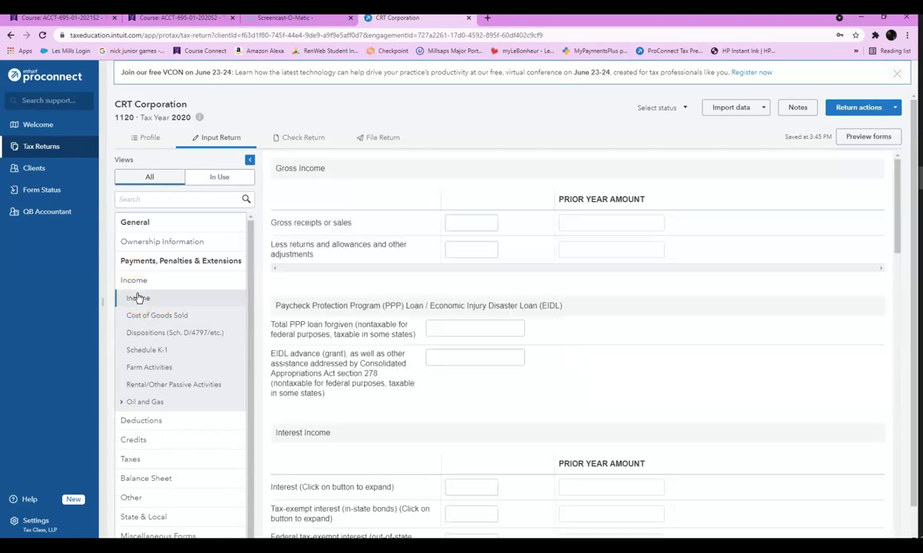
pyautogui.click(466, 223)
# Switch to the Excel trial balance and look up the gross sales amount in the tax credit column
pyautogui.moveTo(0, 14); pyautogui.dragTo(534, 38)
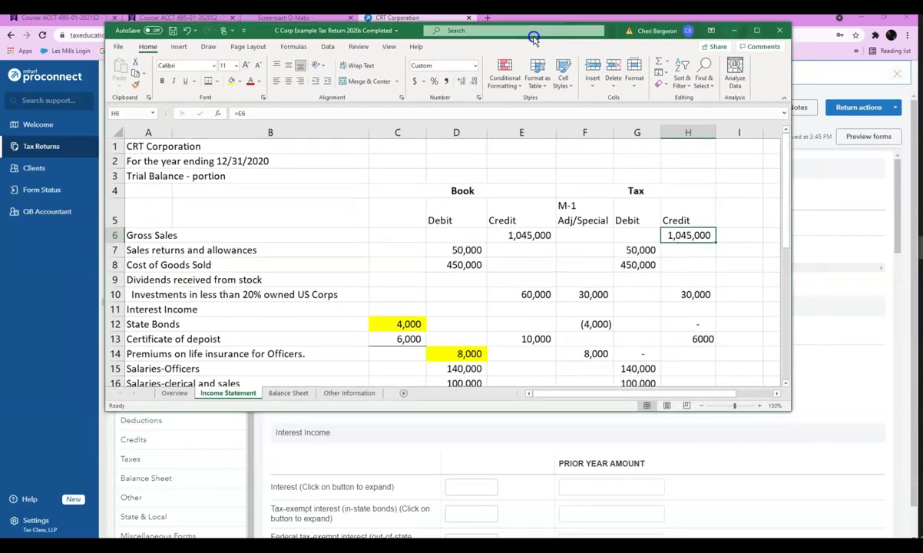
pyautogui.click(756, 29)
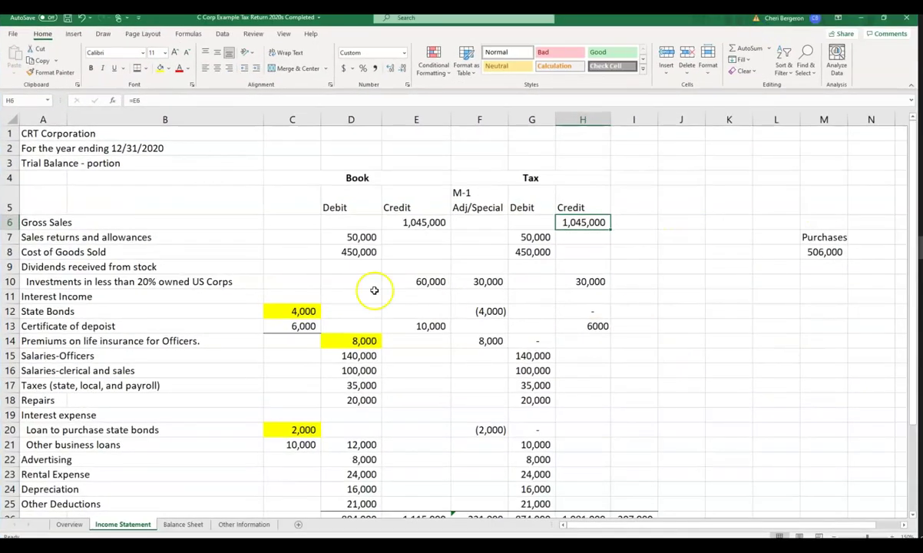
pyautogui.click(691, 327)
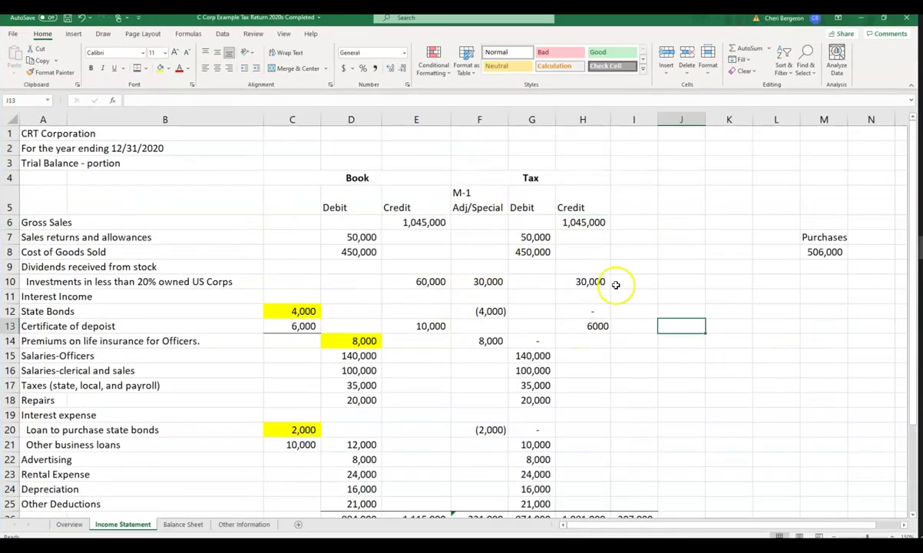
pyautogui.click(587, 220)
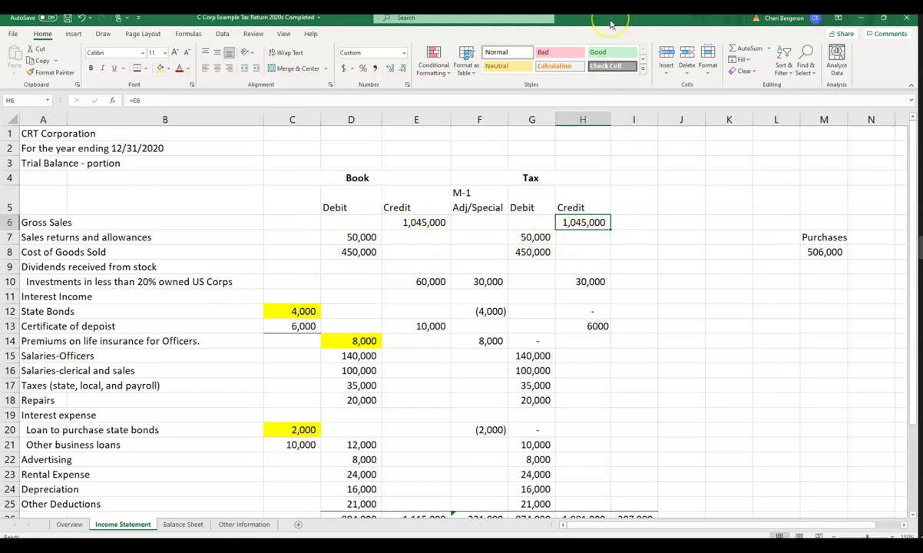
pyautogui.moveTo(612, 25); pyautogui.dragTo(0, 18)
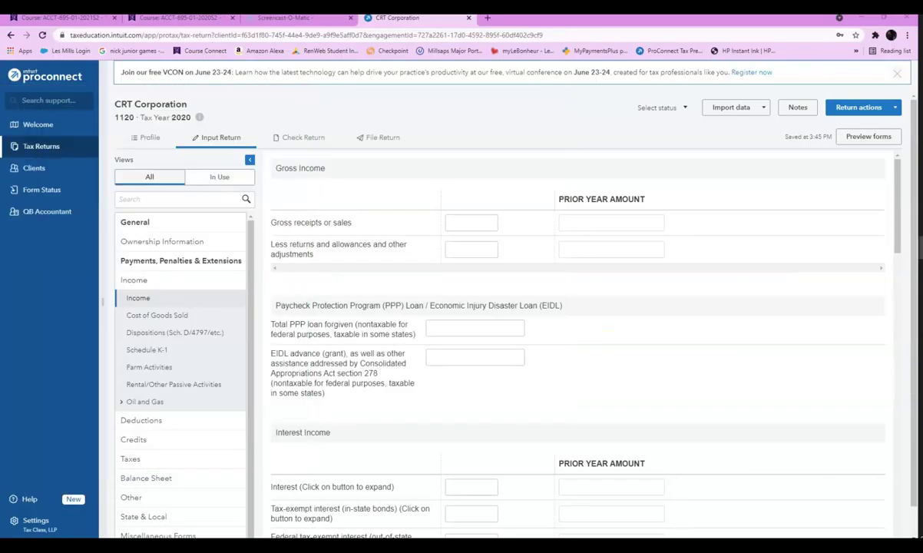
# In the tax return, enter gross receipts or sales of 1,045,000 and returns and allowances of 50,000
pyautogui.click(466, 221)
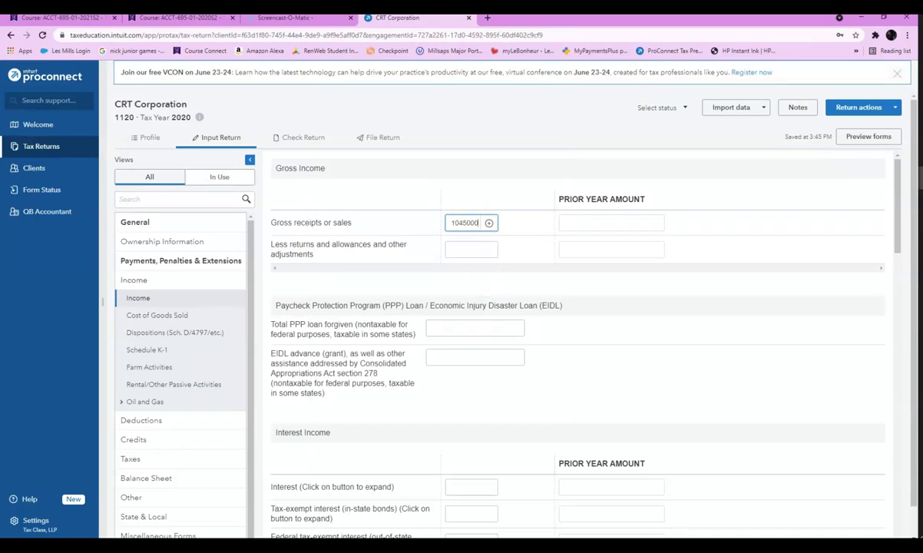
pyautogui.press('Tab')
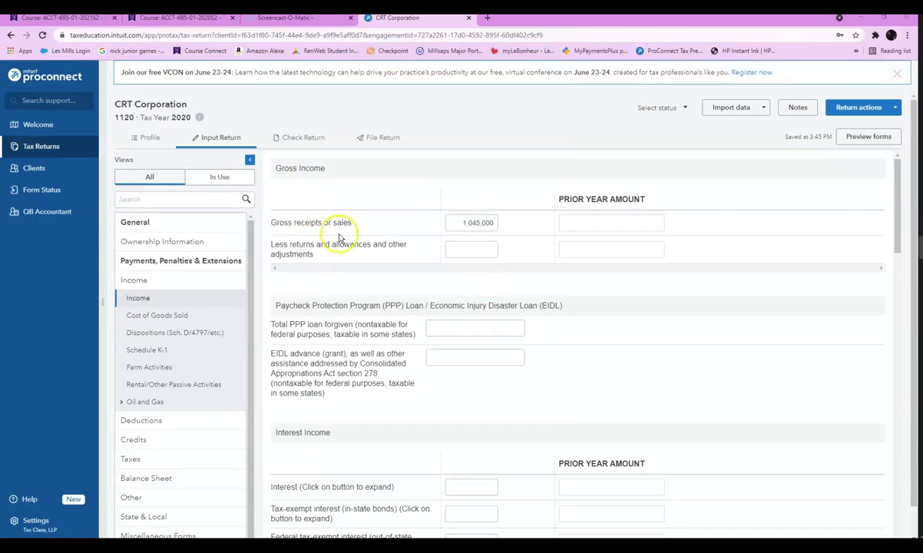
pyautogui.click(481, 251)
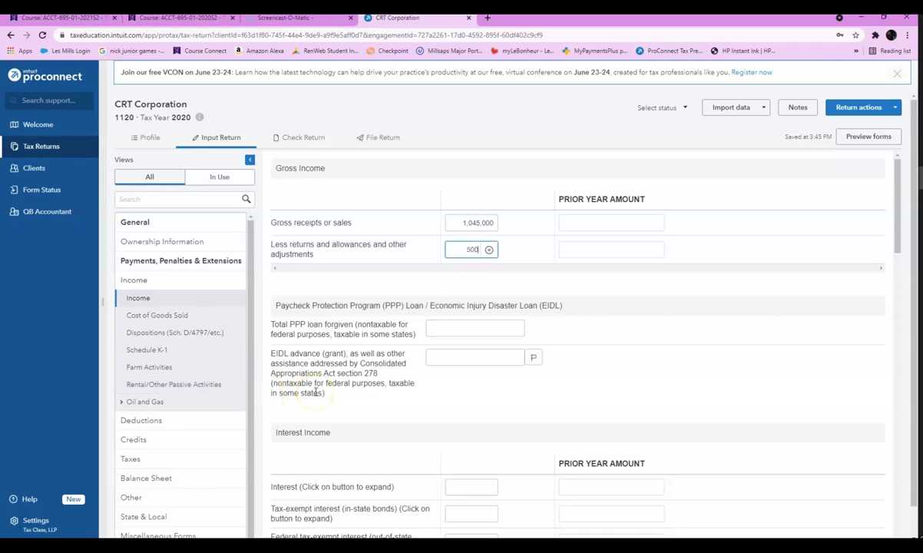
pyautogui.click(365, 239)
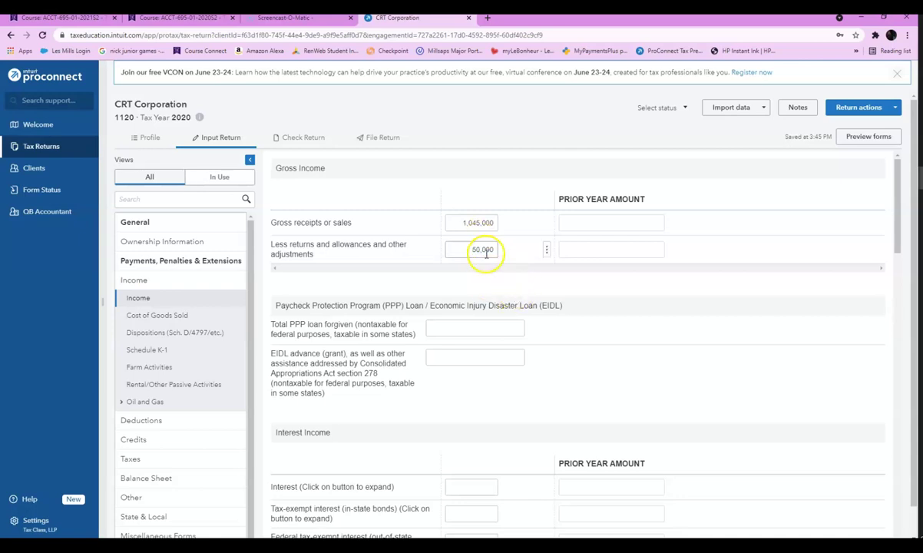
# Check the federal income tax summary, client letter and Form 1120 for the effect of the gross income entries
pyautogui.click(294, 136)
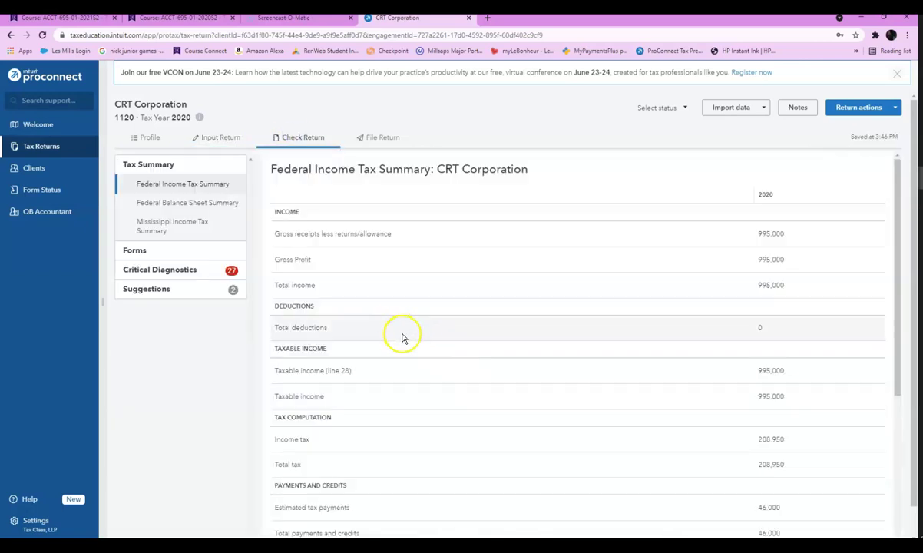
pyautogui.click(143, 253)
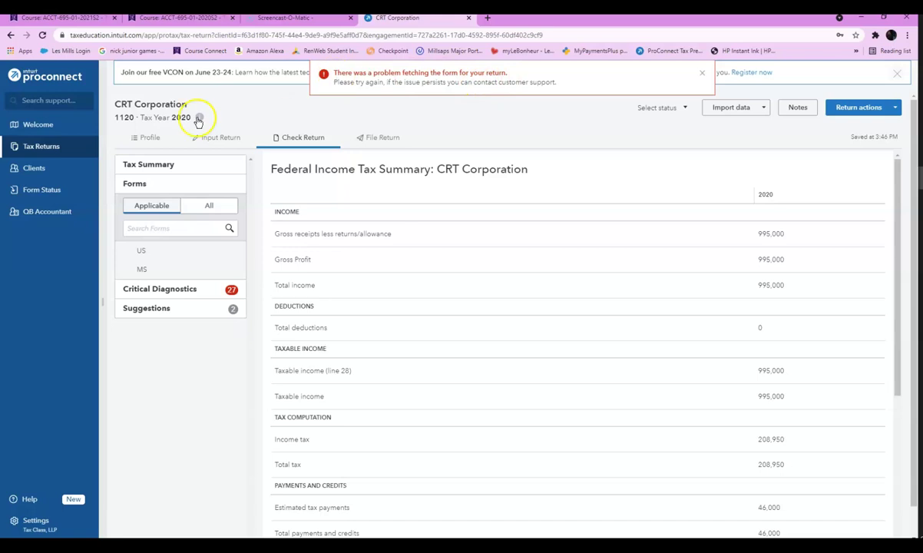
pyautogui.click(701, 74)
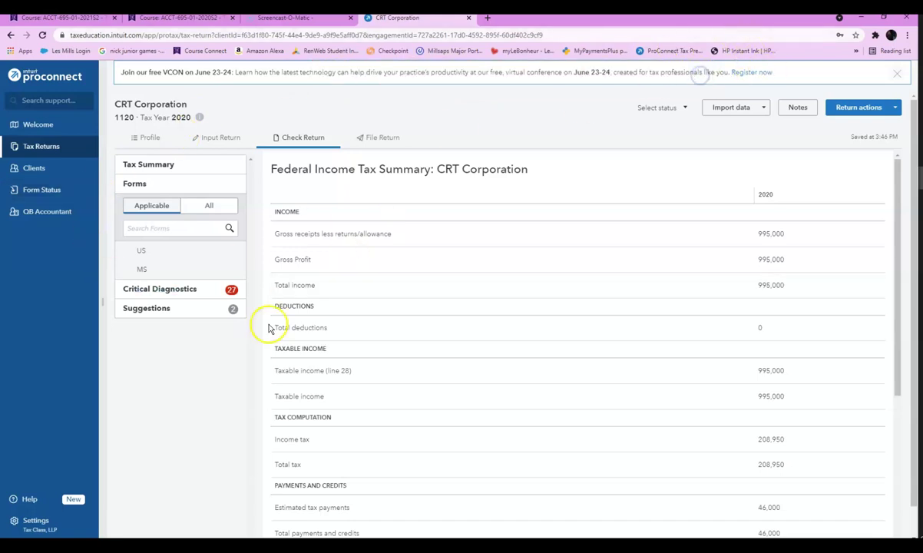
pyautogui.click(141, 255)
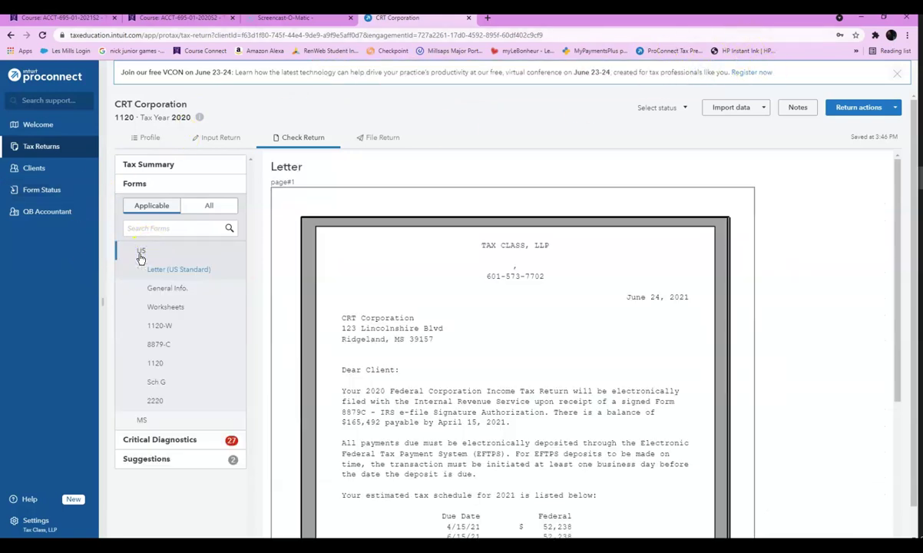
pyautogui.click(152, 363)
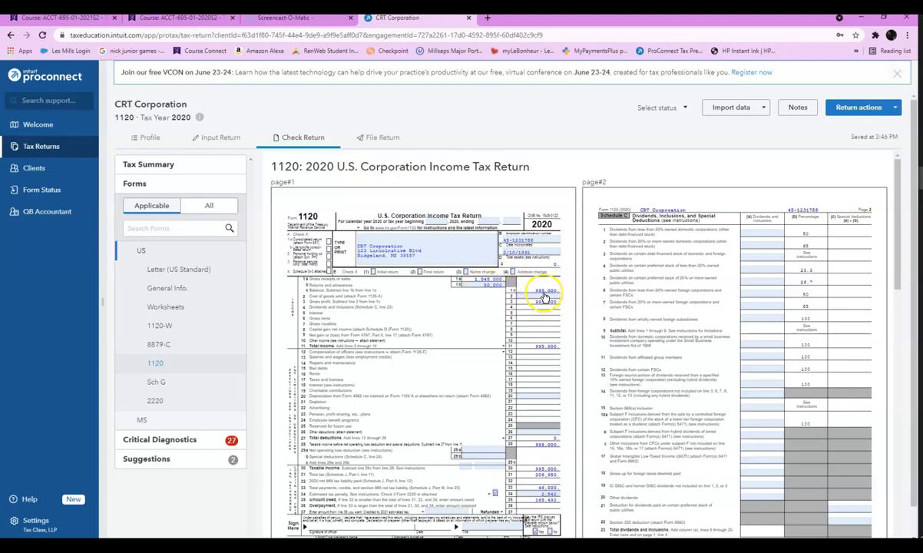
# Return to the Interest Income inputs and look up the state bond and certificate of deposit interest in the Excel trial balance
pyautogui.click(214, 139)
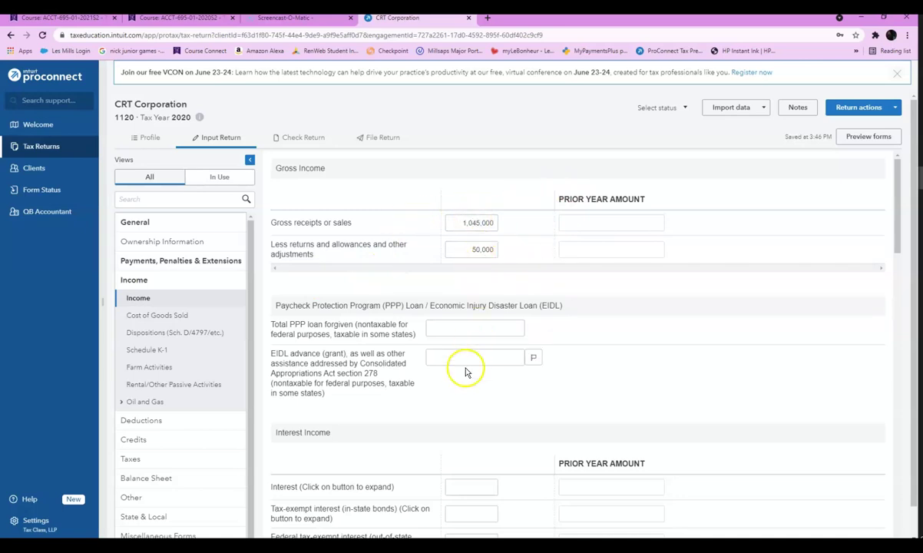
pyautogui.scroll(-2, 465, 371)
pyautogui.scroll(-1, 466, 369)
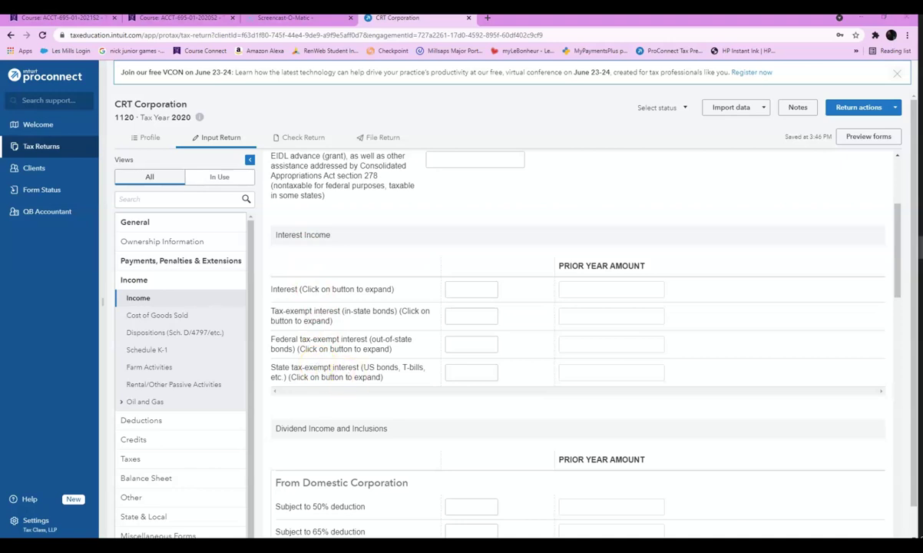
pyautogui.hotkey('alt', 'Tab')
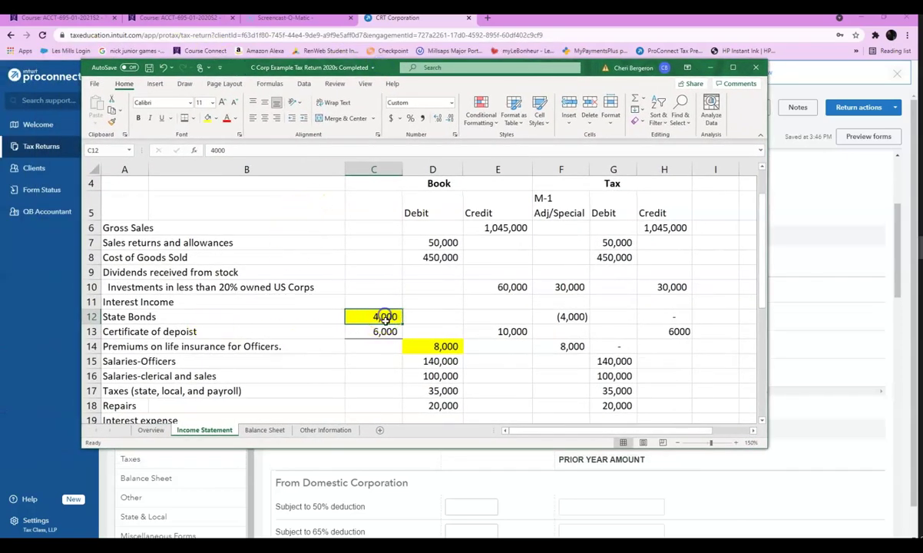
pyautogui.click(371, 331)
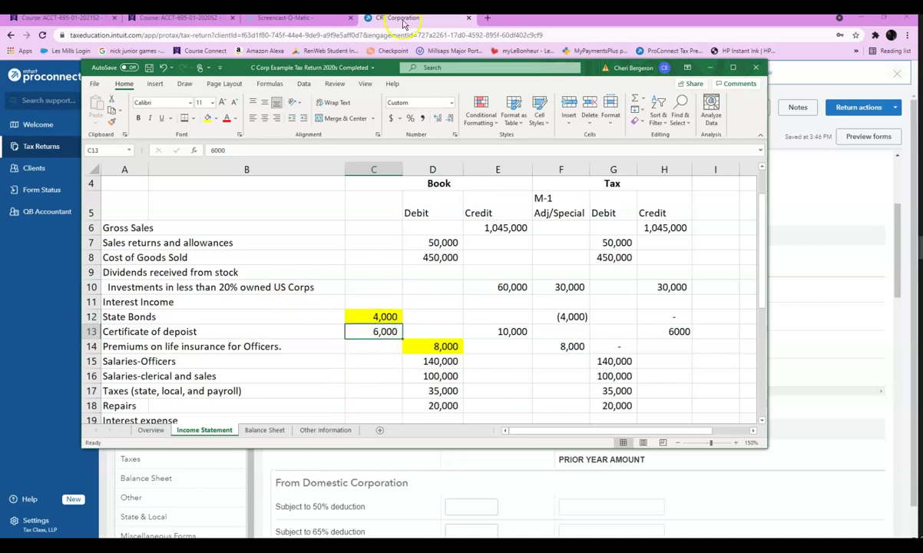
# Back in the tax return, add tax-exempt in-state bond interest with the description State Bonds and an amount of 4,000
pyautogui.moveTo(368, 68); pyautogui.dragTo(0, 45)
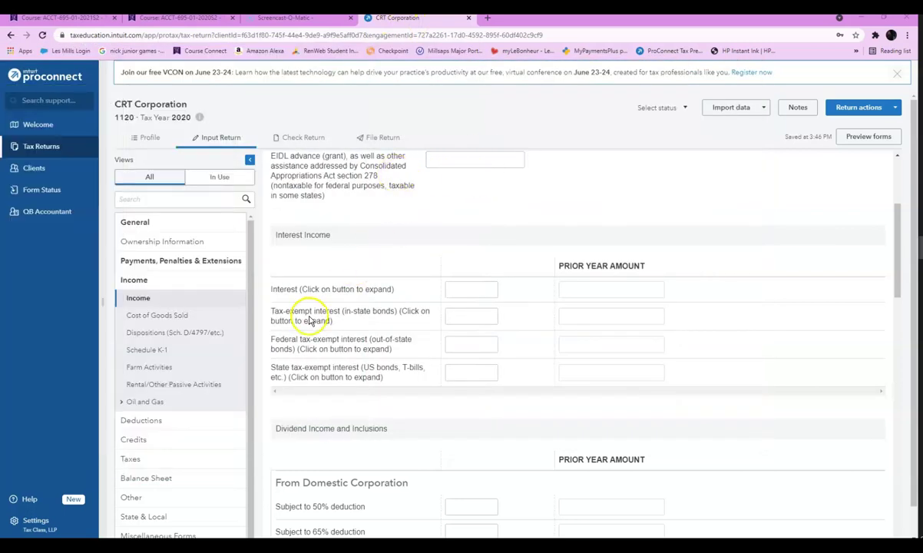
pyautogui.click(462, 316)
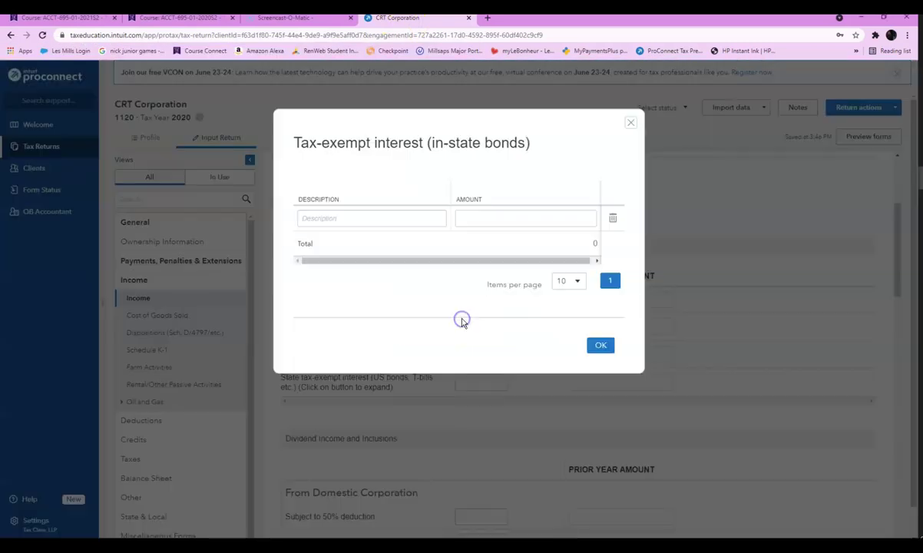
pyautogui.click(357, 216)
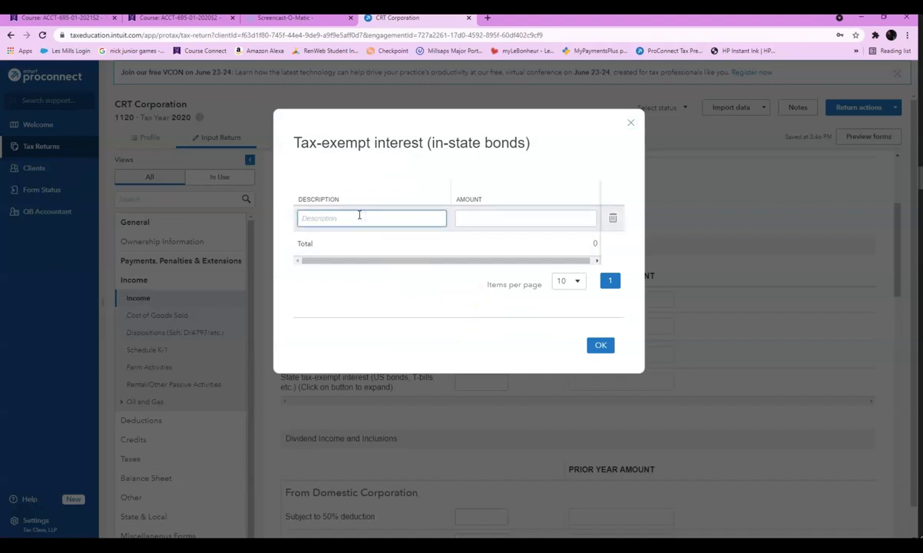
pyautogui.write('State Bonds')
pyautogui.press('Tab')
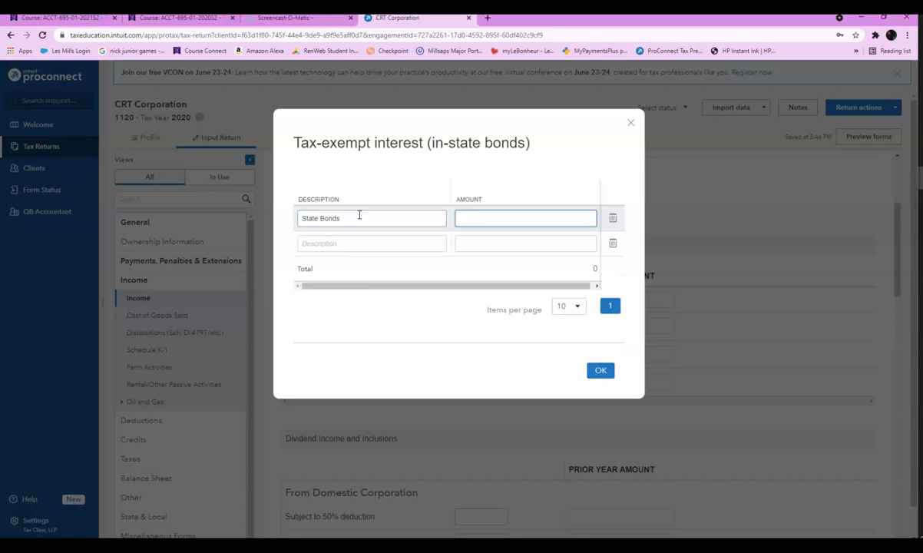
pyautogui.click(464, 218)
pyautogui.write('4000')
pyautogui.click(600, 370)
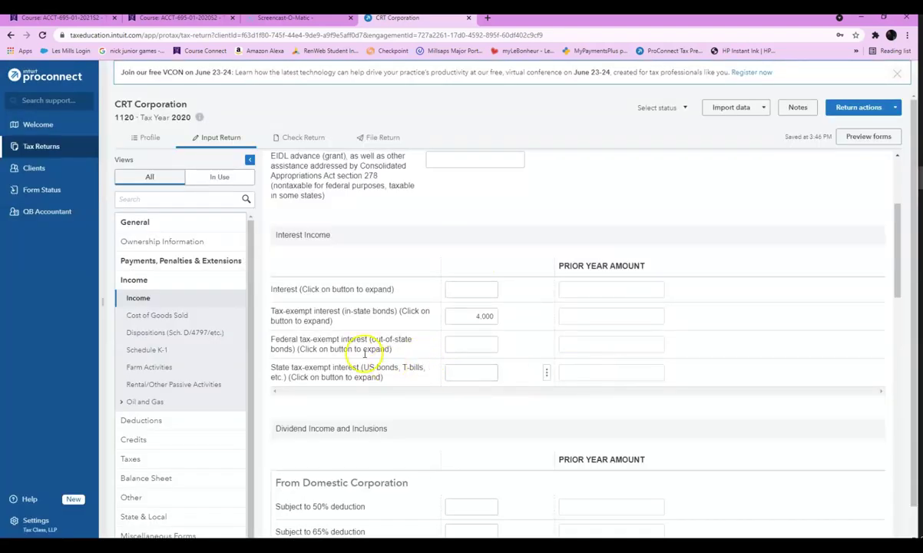
# Add taxable interest income with the description Certificate of Deposit and an amount of 6,000
pyautogui.click(472, 290)
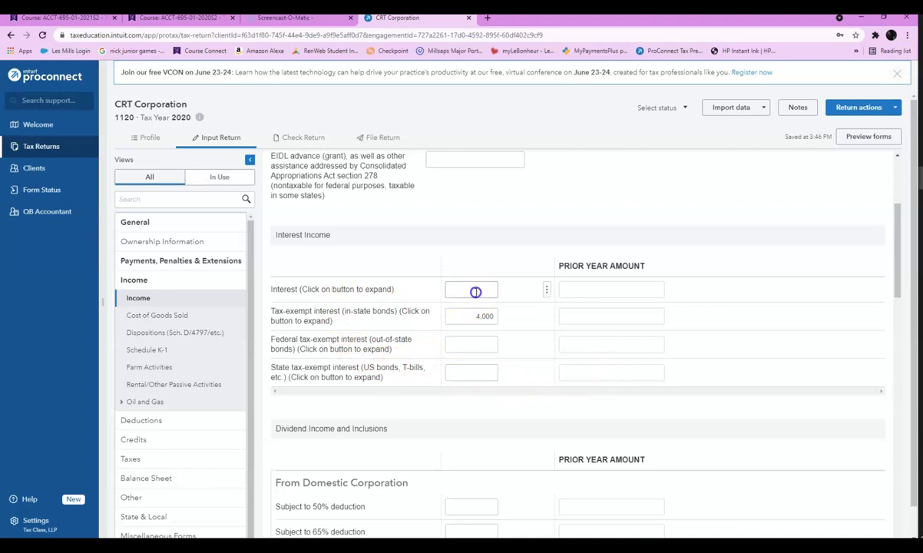
pyautogui.click(341, 218)
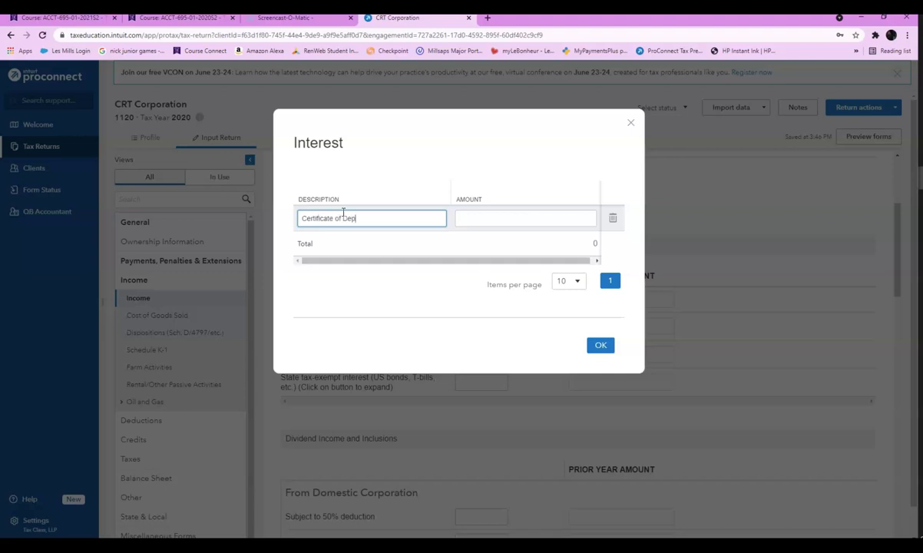
pyautogui.click(469, 219)
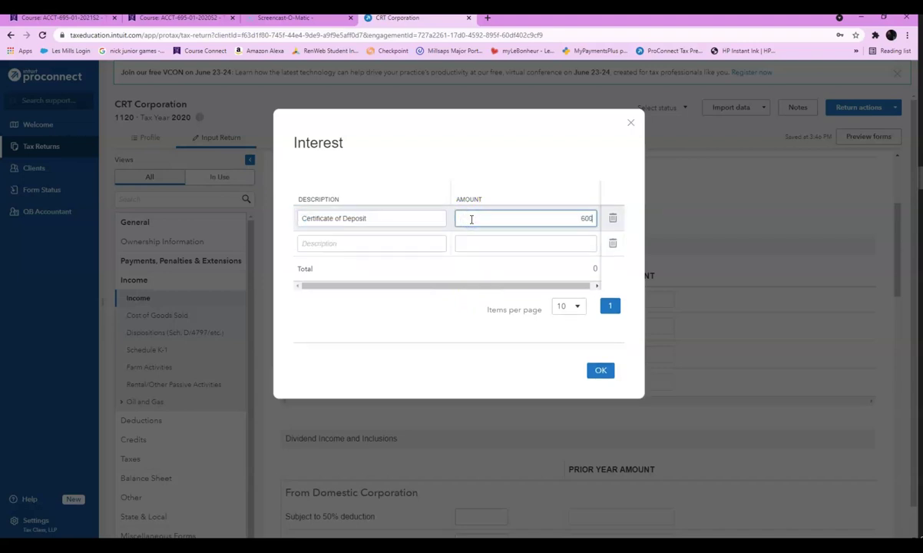
pyautogui.click(602, 371)
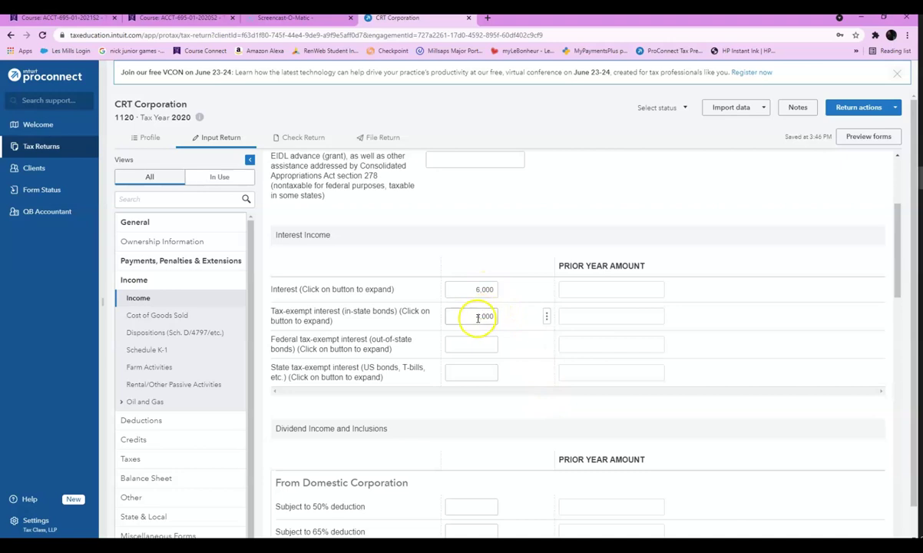
# Check the federal income tax summary and client letter, and open Form 1120 to see the interest entries
pyautogui.scroll(3, 449, 307)
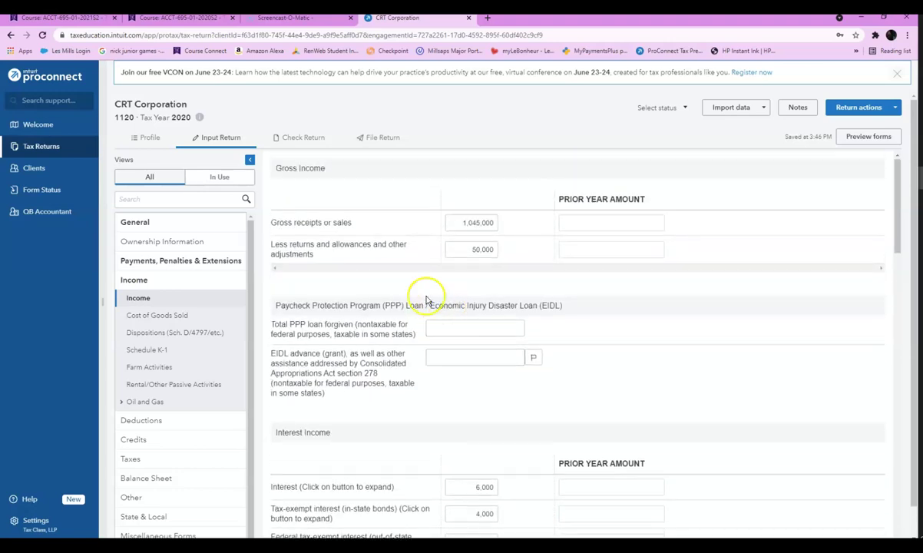
pyautogui.click(298, 139)
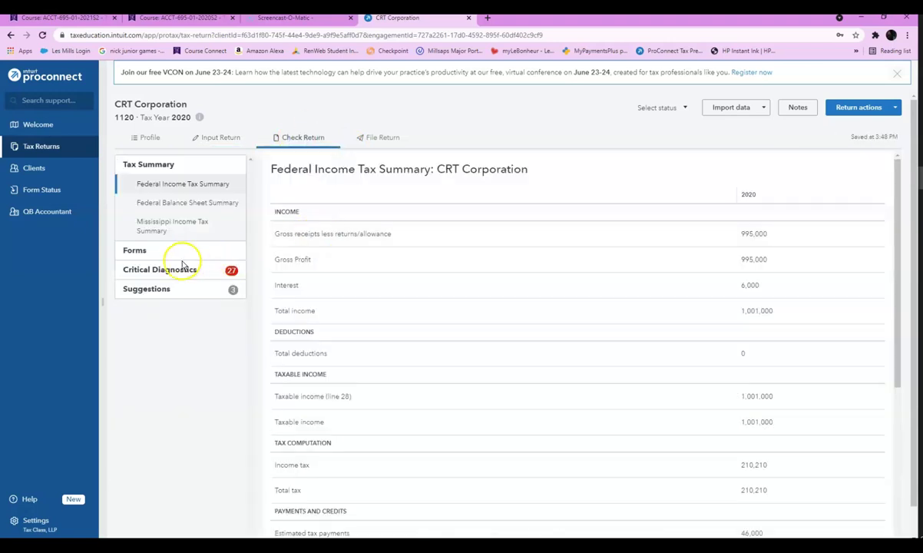
pyautogui.click(135, 252)
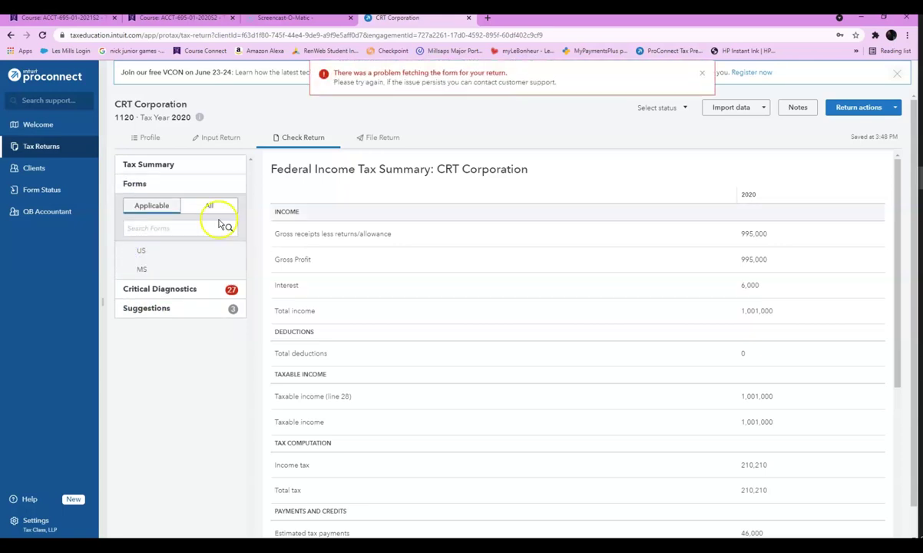
pyautogui.click(142, 257)
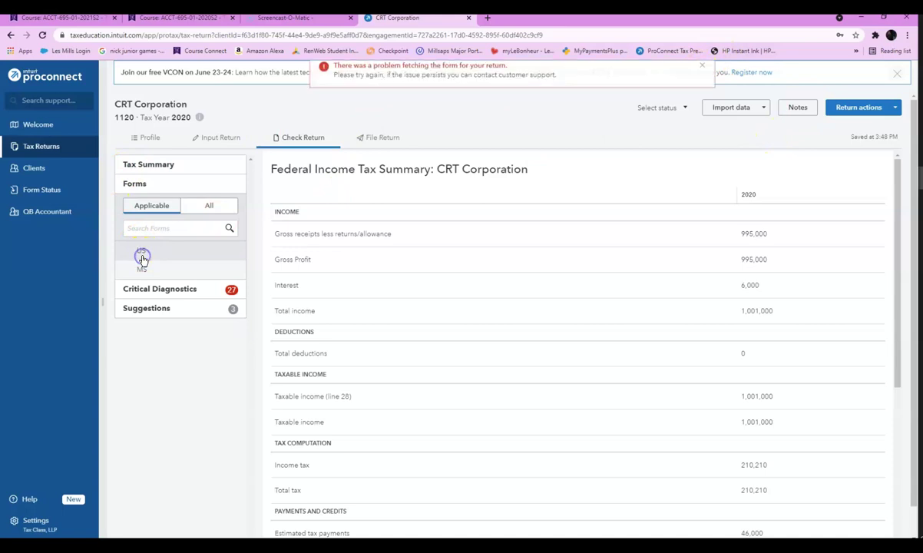
pyautogui.click(701, 72)
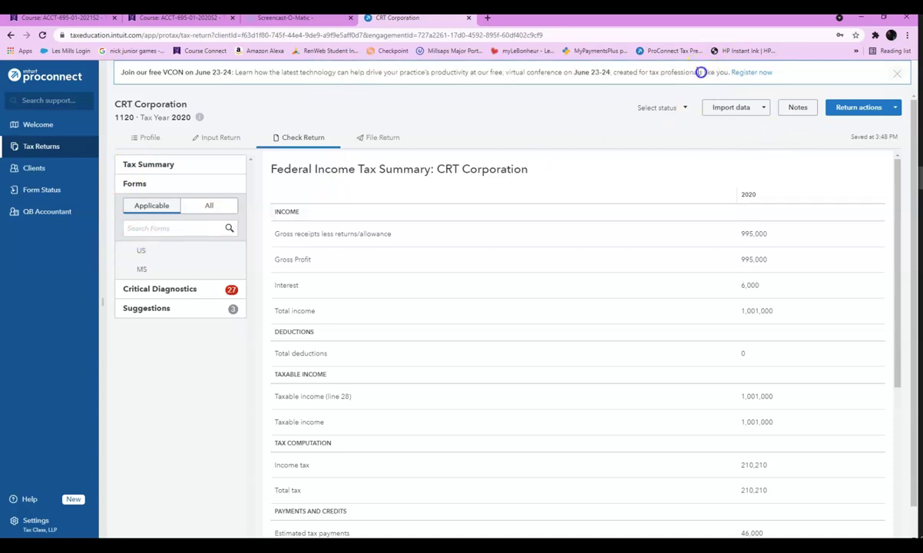
pyautogui.click(136, 185)
pyautogui.click(137, 184)
pyautogui.click(143, 253)
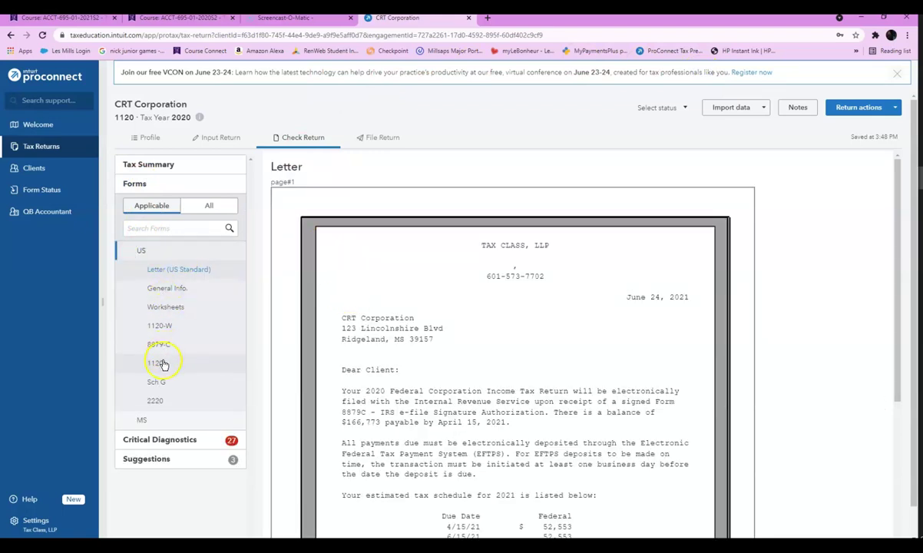
pyautogui.click(163, 361)
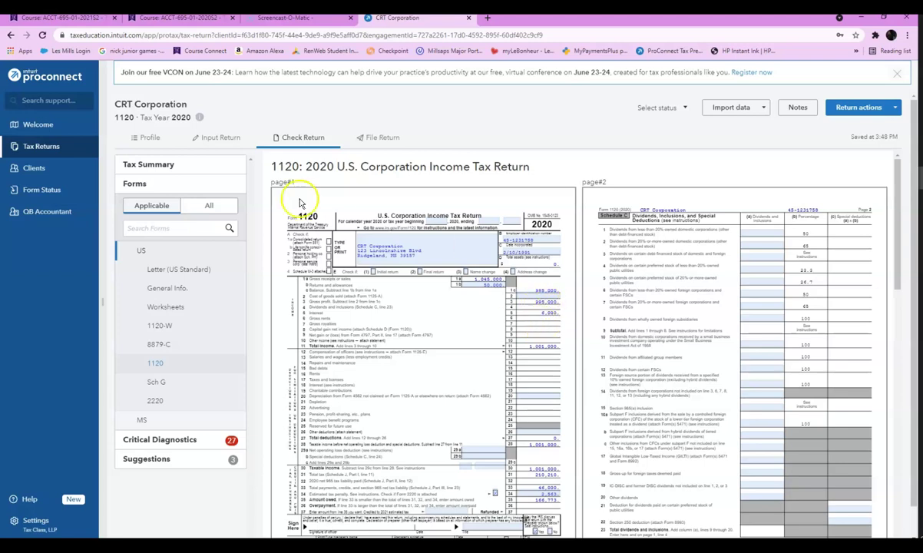
# Review the remaining Form 1120 pages through Schedules L, M-1 and M-2 for the treatment of tax-exempt interest
pyautogui.scroll(-1, 191, 365)
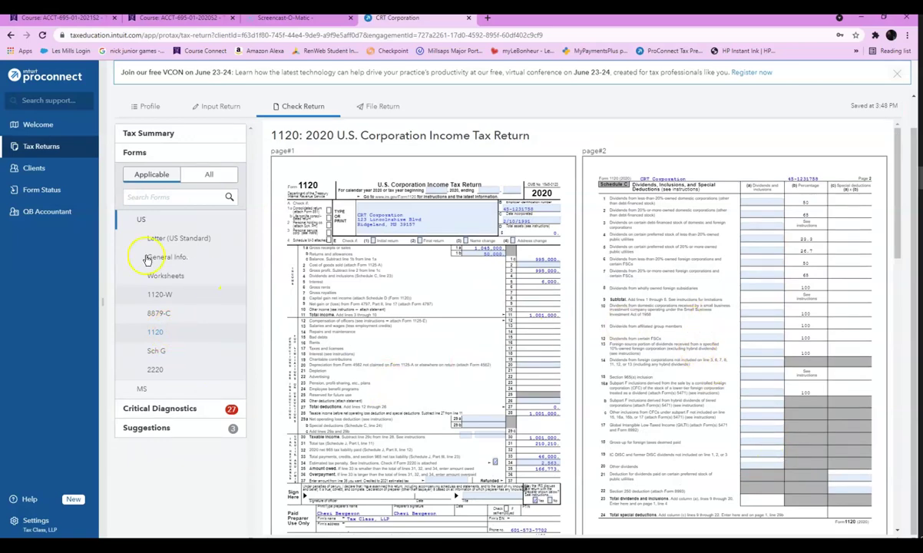
pyautogui.scroll(-5, 391, 311)
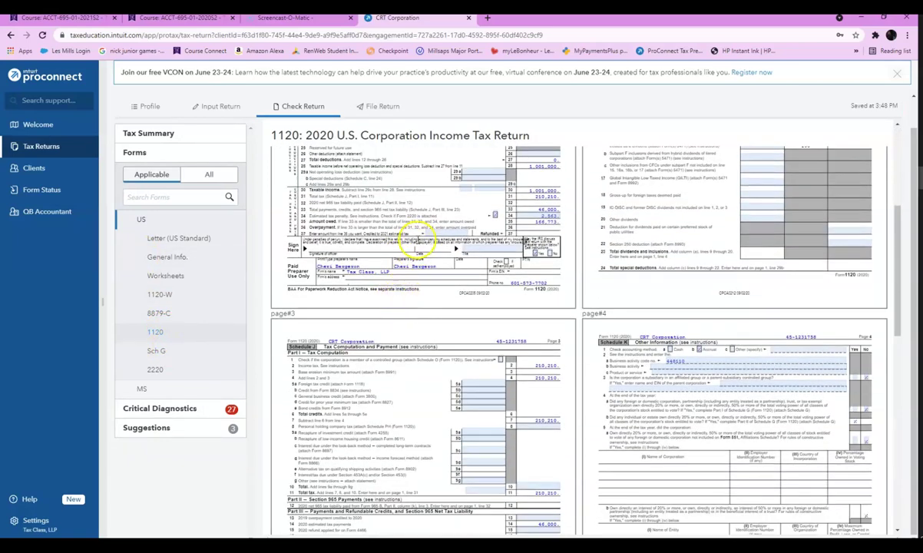
pyautogui.scroll(-4, 407, 238)
pyautogui.scroll(-8, 402, 239)
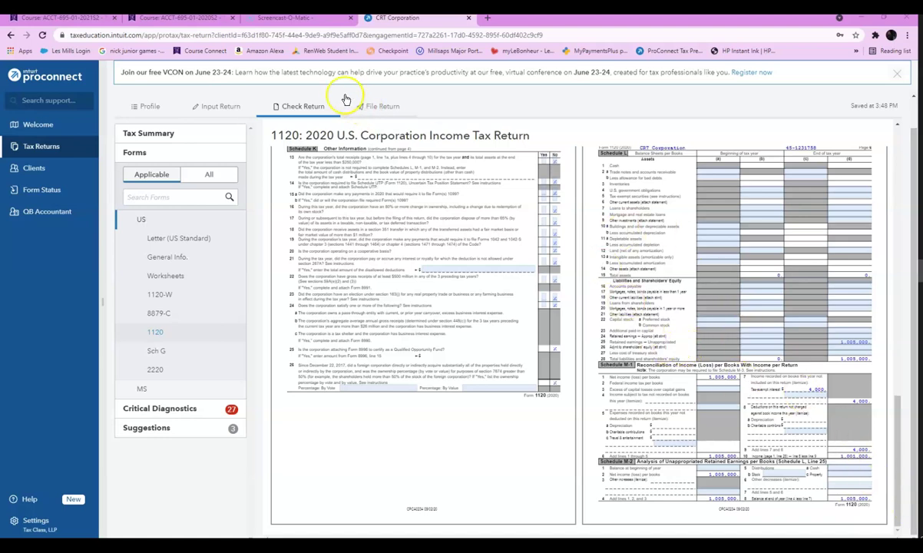
# Return to the income inputs and enter 60,000 of domestic corporation dividends subject to the 50% deduction
pyautogui.click(228, 107)
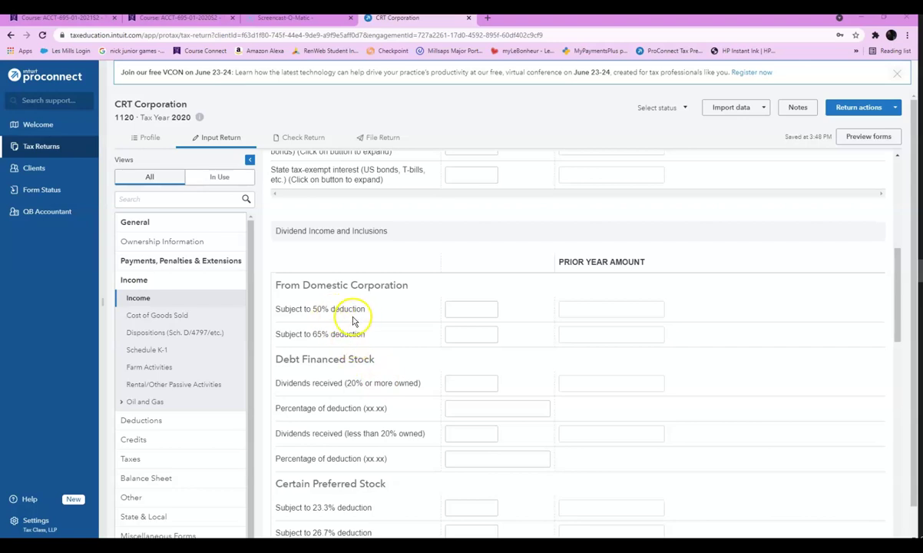
pyautogui.click(456, 308)
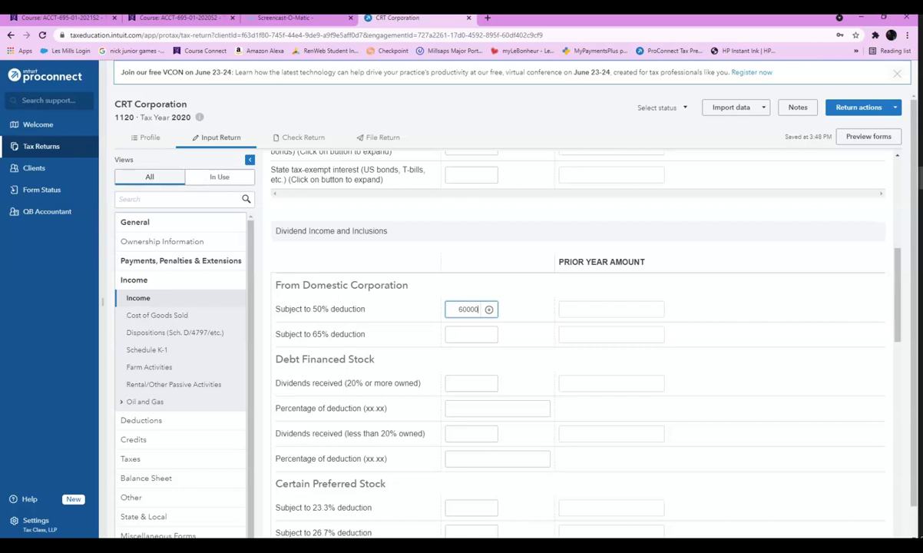
# Compare the dividend entry with the book amount and M-1/special adjustment in the Excel trial balance, and return to the tax return
pyautogui.moveTo(2, 22); pyautogui.dragTo(377, 87)
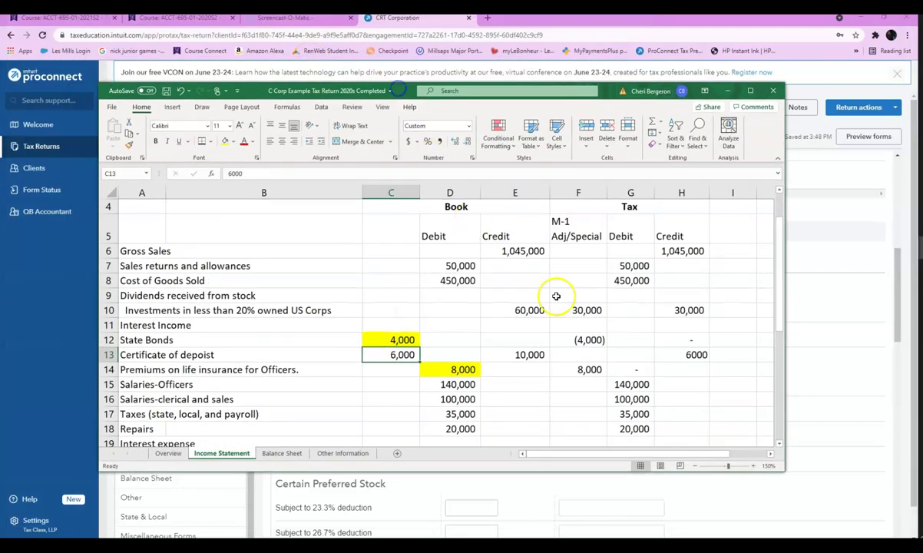
pyautogui.click(527, 310)
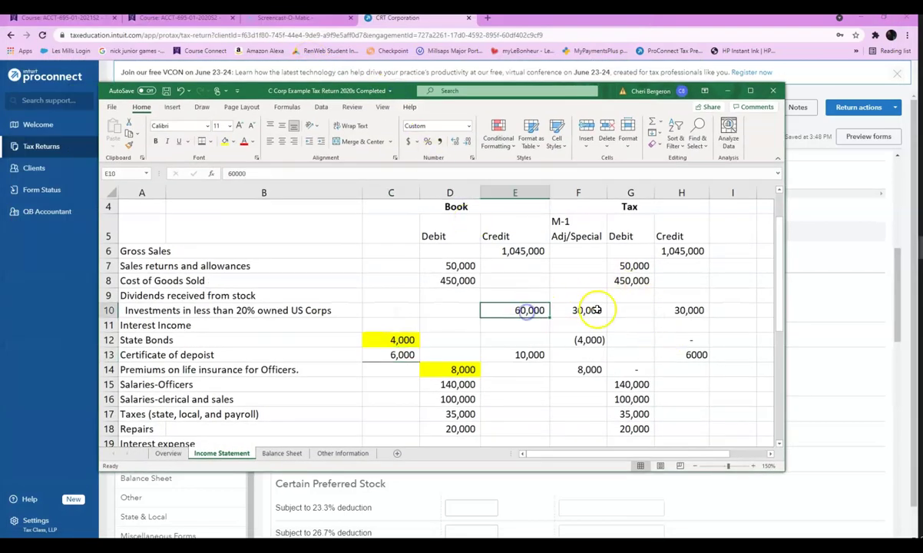
pyautogui.click(594, 309)
pyautogui.click(588, 310)
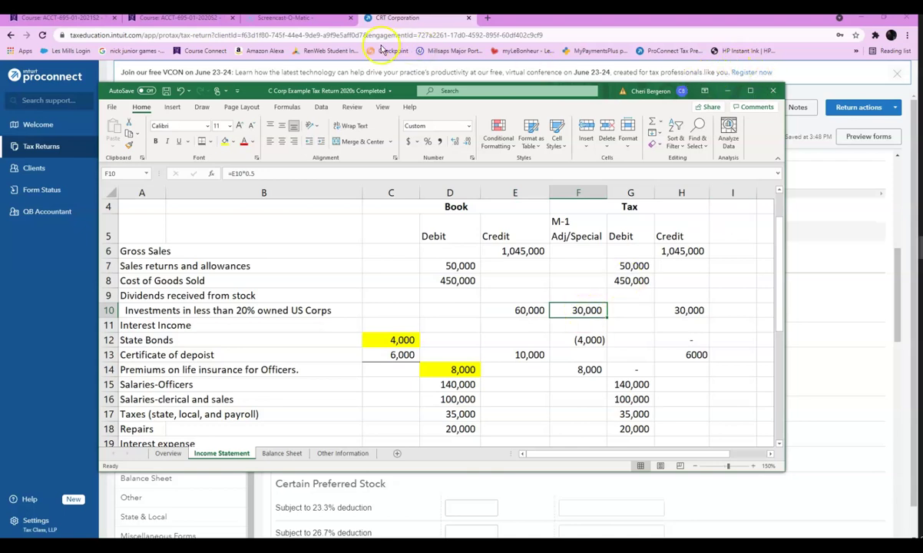
pyautogui.moveTo(399, 90); pyautogui.dragTo(0, 184)
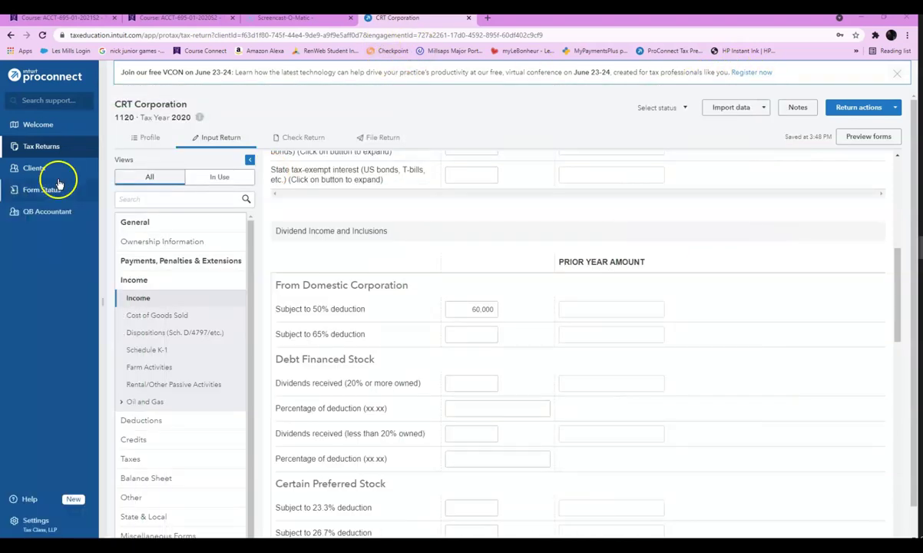
# Check the tax summary, client letter and Form 1120 pages, including Schedule C, for the effect of the dividend income
pyautogui.click(302, 137)
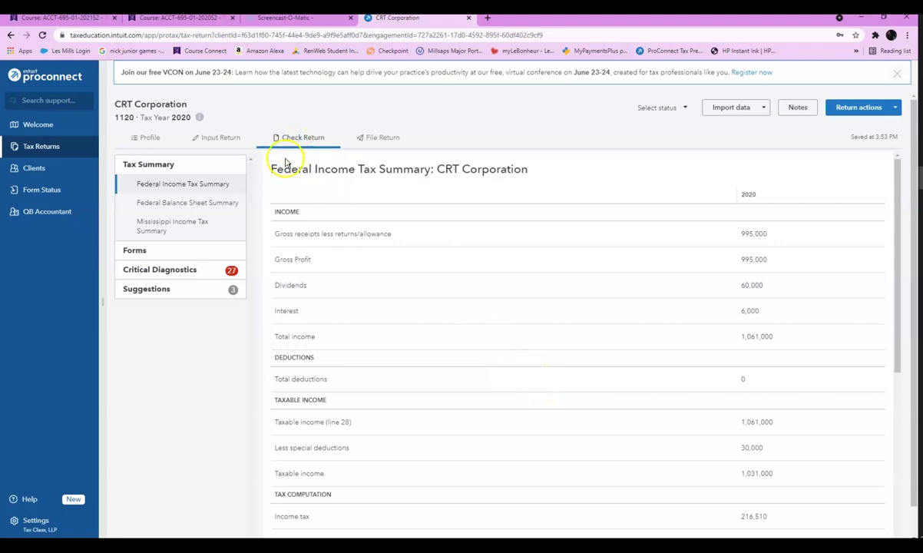
pyautogui.click(128, 250)
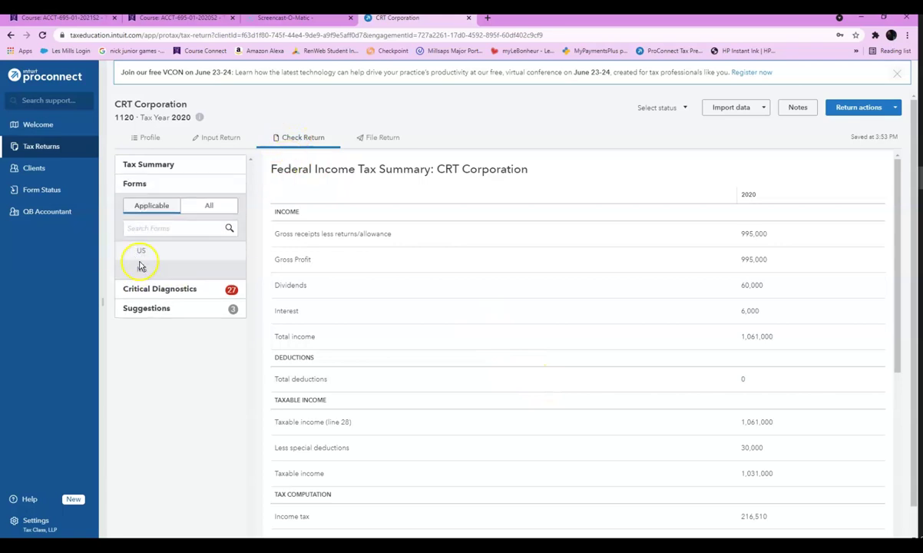
pyautogui.click(140, 256)
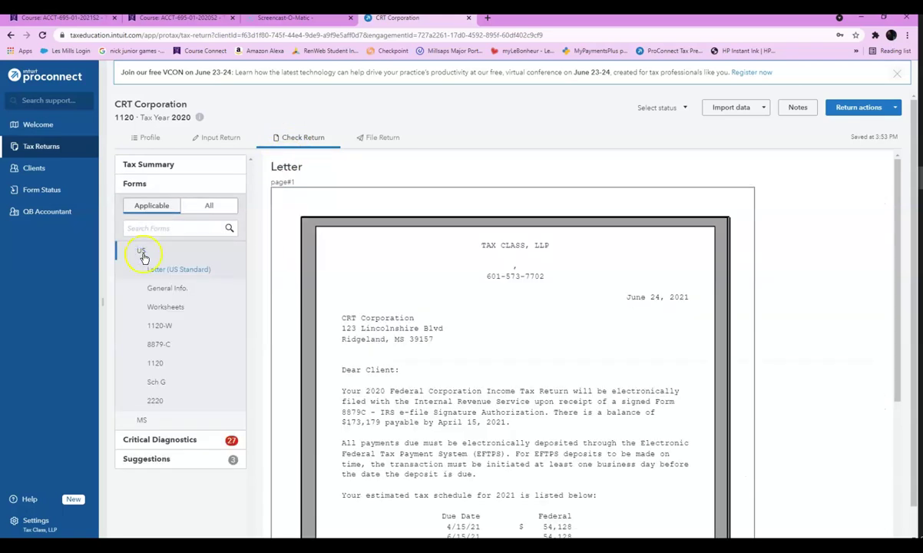
pyautogui.click(168, 368)
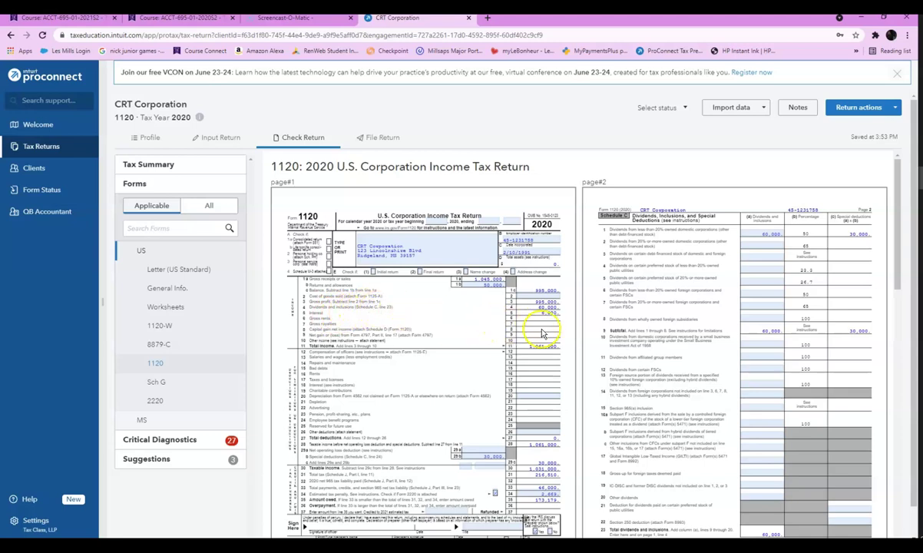
pyautogui.scroll(-1, 546, 315)
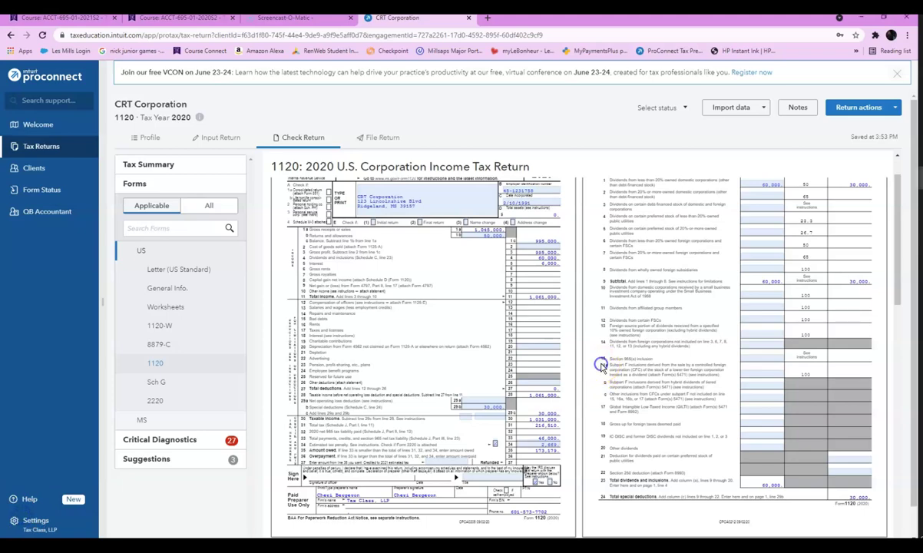
pyautogui.scroll(-5, 601, 366)
pyautogui.scroll(1, 597, 374)
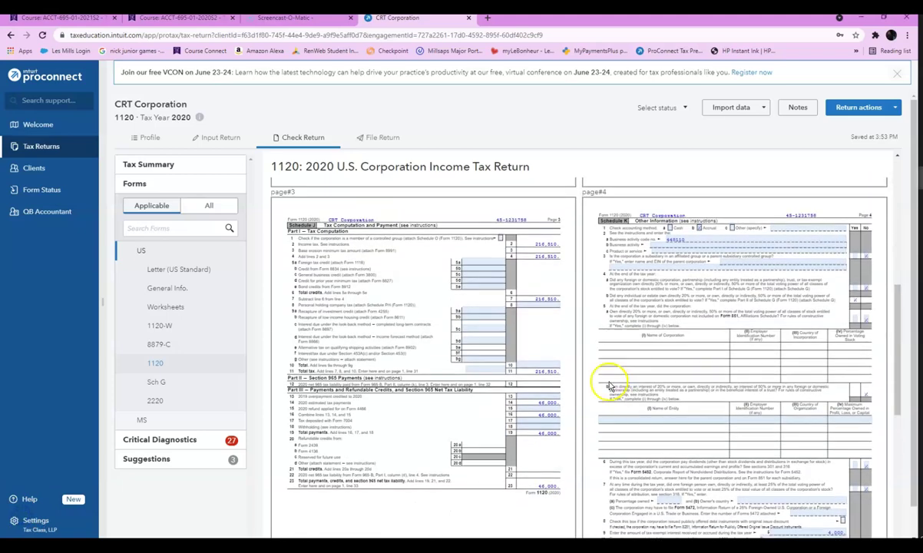
# Review the rest of Form 1120, from Schedules J and K through Schedules L and M-1
pyautogui.scroll(-7, 604, 336)
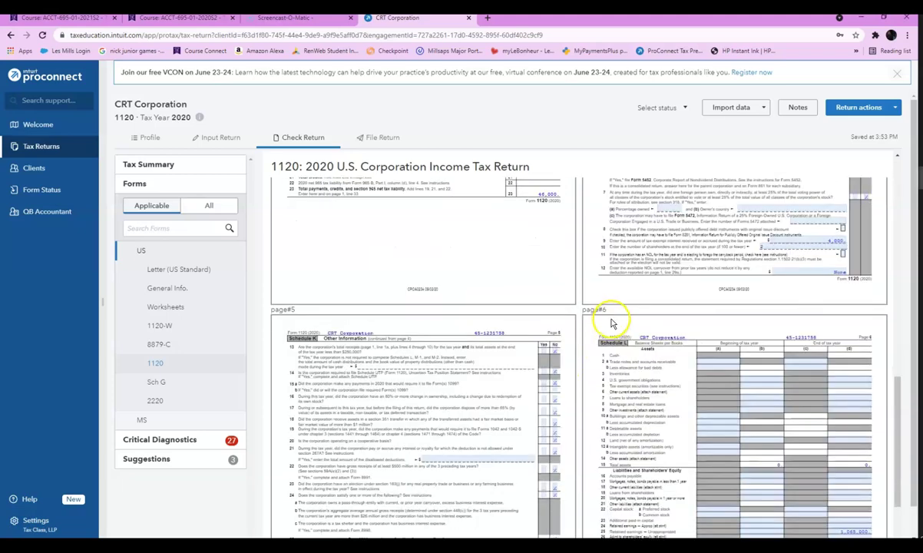
pyautogui.scroll(-2, 611, 321)
pyautogui.scroll(-2, 612, 306)
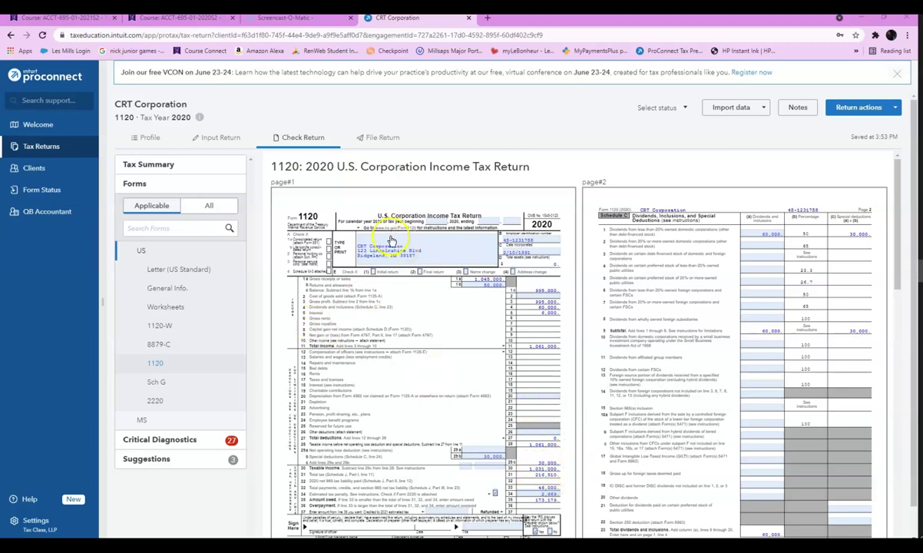
# Compare the income inputs with the tax credit column of the Excel trial balance, covering gross sales, dividends and interest
pyautogui.click(214, 140)
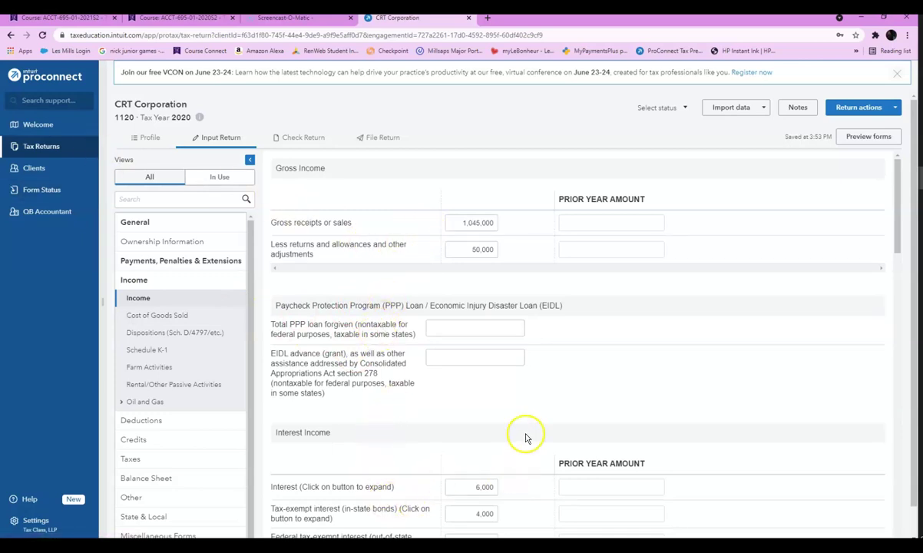
pyautogui.scroll(-3, 511, 390)
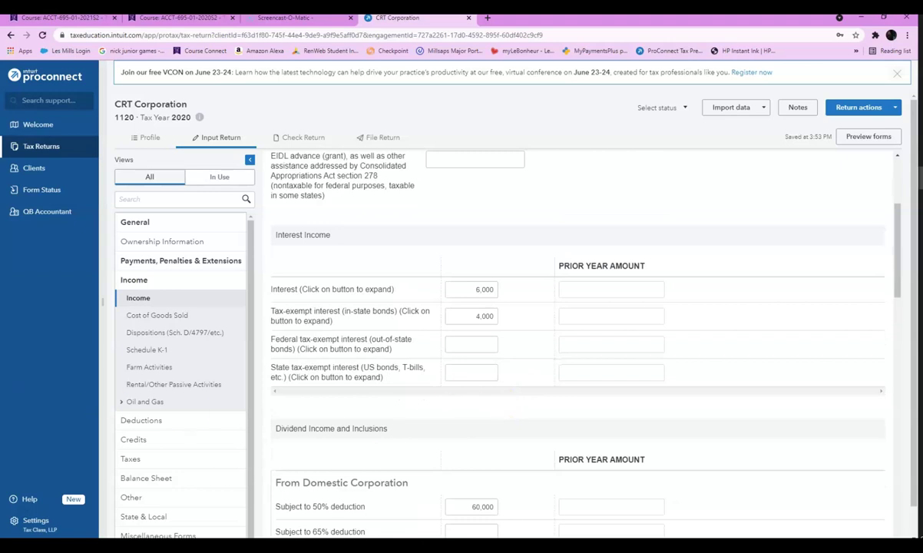
pyautogui.moveTo(0, 100); pyautogui.dragTo(402, 75)
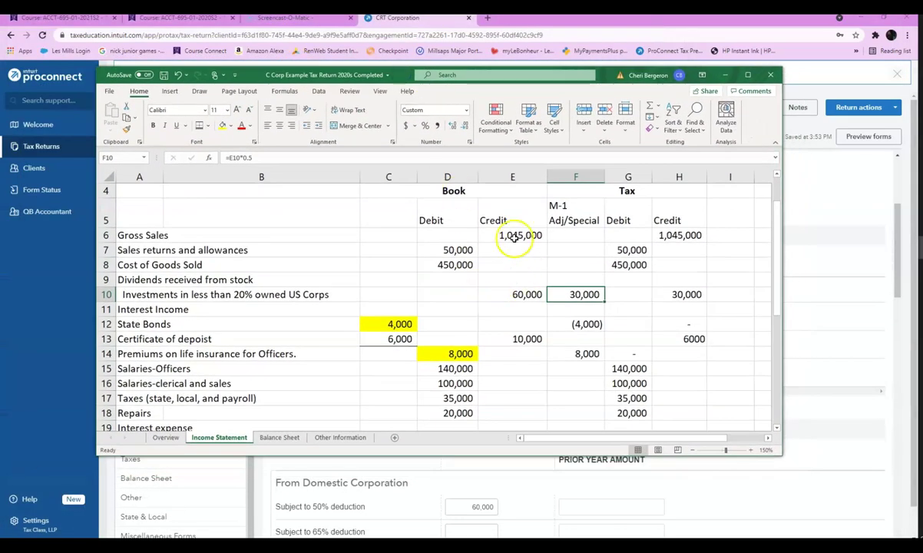
pyautogui.moveTo(680, 235); pyautogui.dragTo(665, 347)
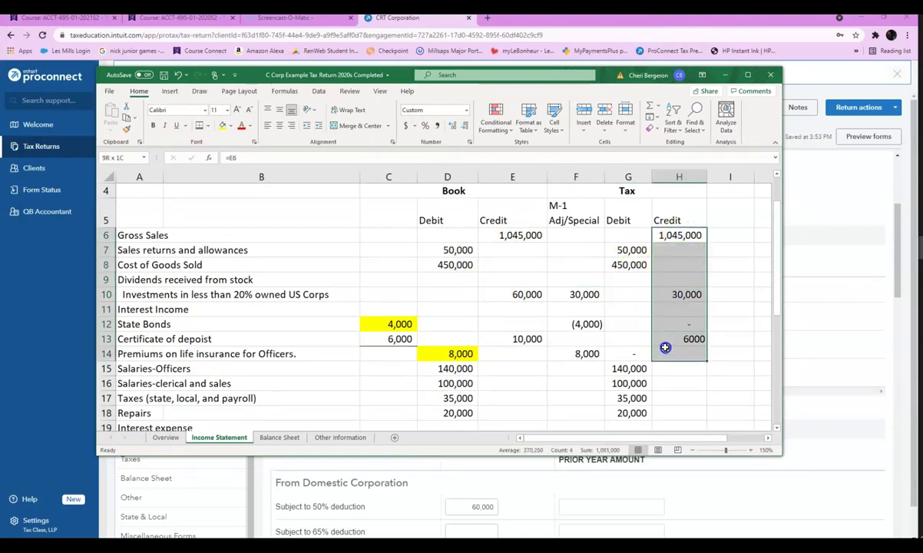
pyautogui.click(682, 236)
pyautogui.click(676, 294)
pyautogui.click(682, 353)
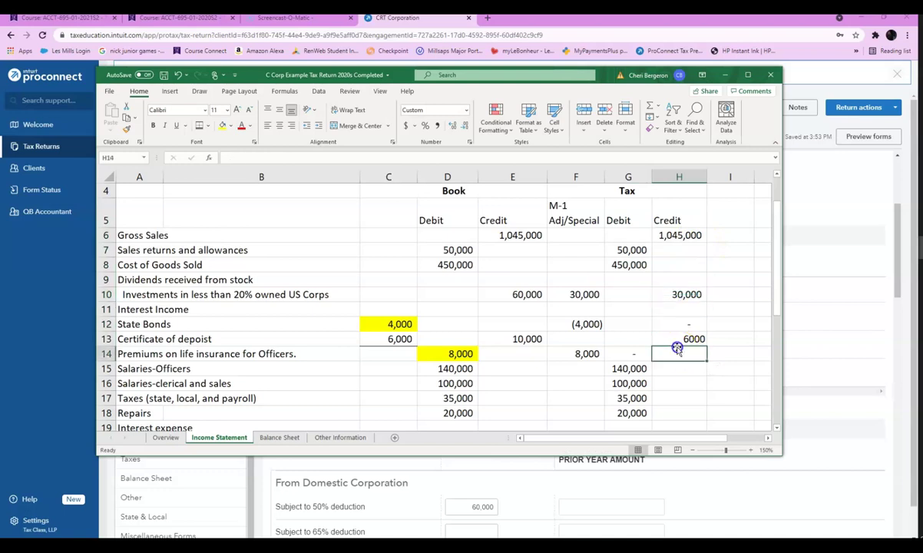
pyautogui.moveTo(392, 73); pyautogui.dragTo(0, 69)
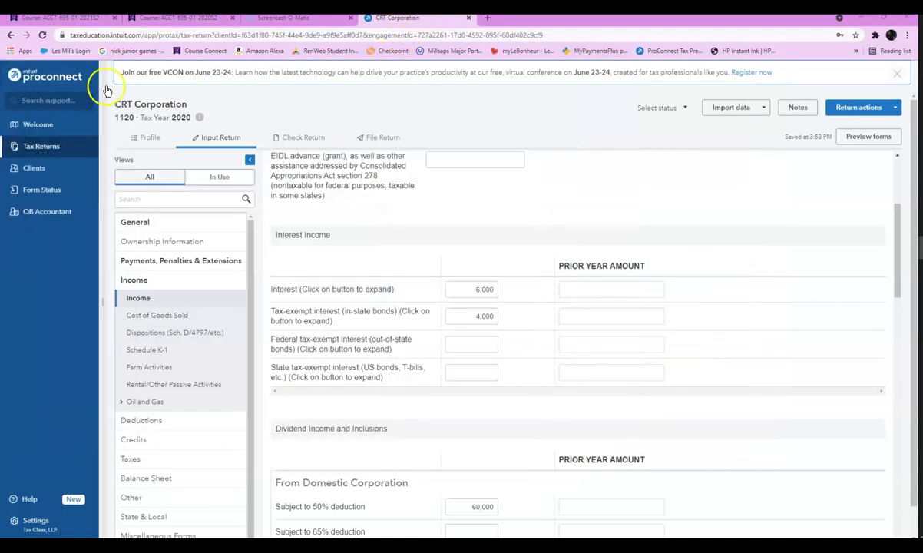
# Open the Cost of Goods Sold inputs and look up beginning inventory, purchases, ending inventory and cost of goods sold in the Excel trial balance
pyautogui.click(130, 318)
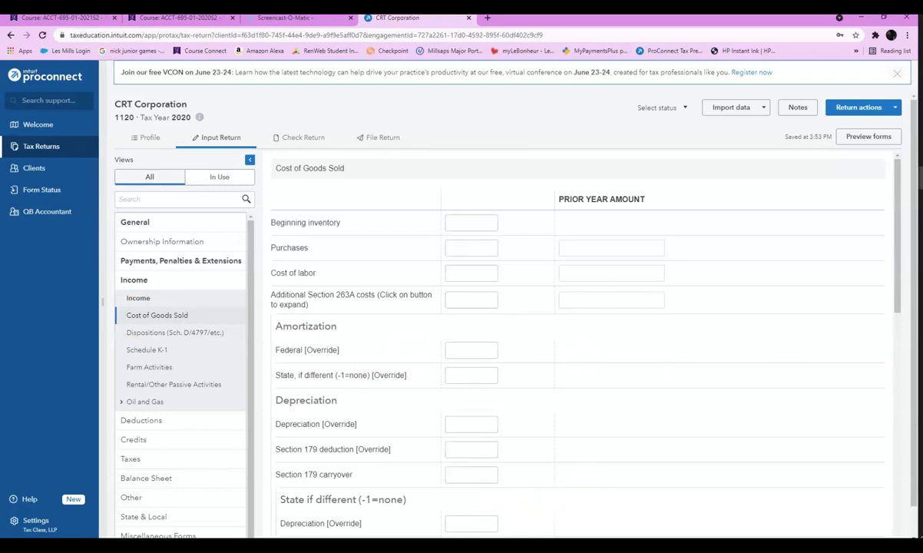
pyautogui.moveTo(0, 36); pyautogui.dragTo(262, 47)
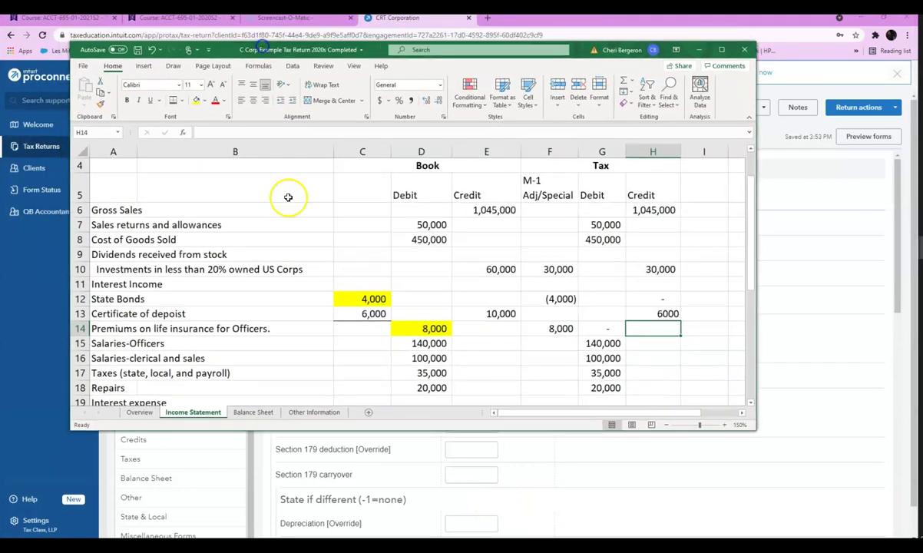
pyautogui.click(277, 267)
pyautogui.scroll(-7, 277, 266)
pyautogui.scroll(1, 283, 284)
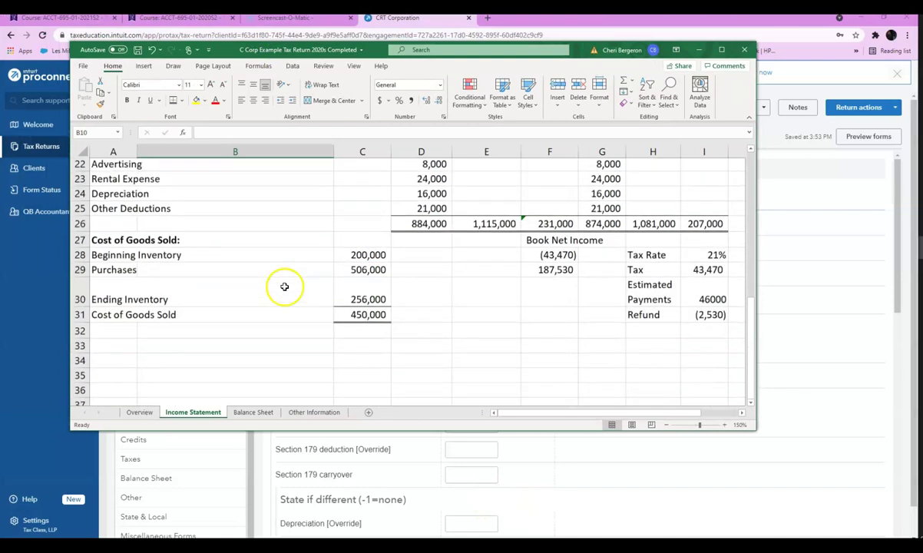
pyautogui.click(375, 251)
pyautogui.click(367, 273)
pyautogui.click(367, 294)
pyautogui.click(367, 317)
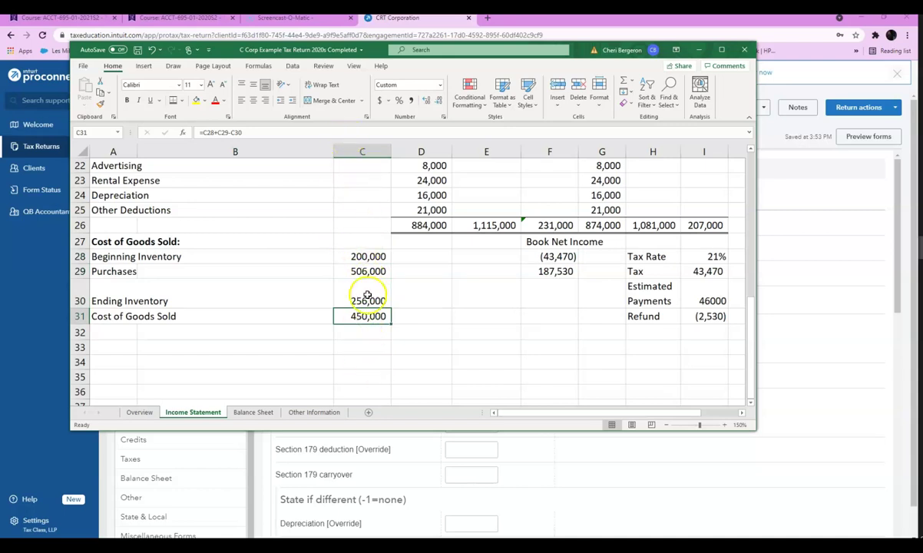
pyautogui.moveTo(586, 49); pyautogui.dragTo(0, 115)
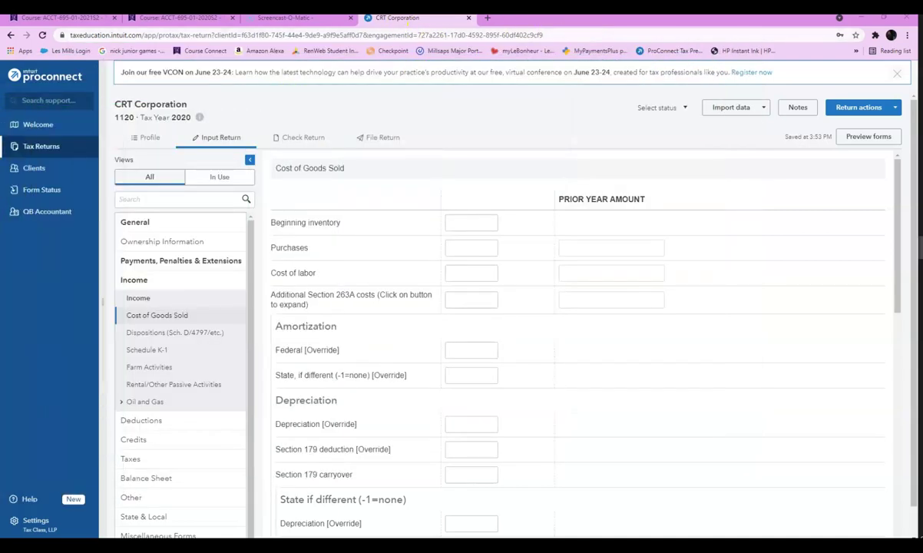
# Enter cost of goods sold amounts: beginning inventory 200,000, purchases 506,000 and ending inventory 256,000
pyautogui.click(464, 223)
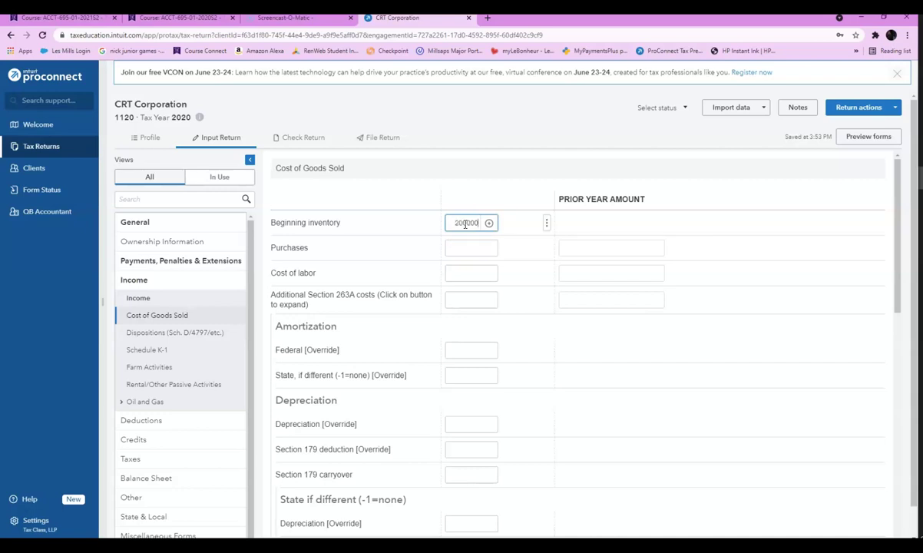
pyautogui.click(453, 244)
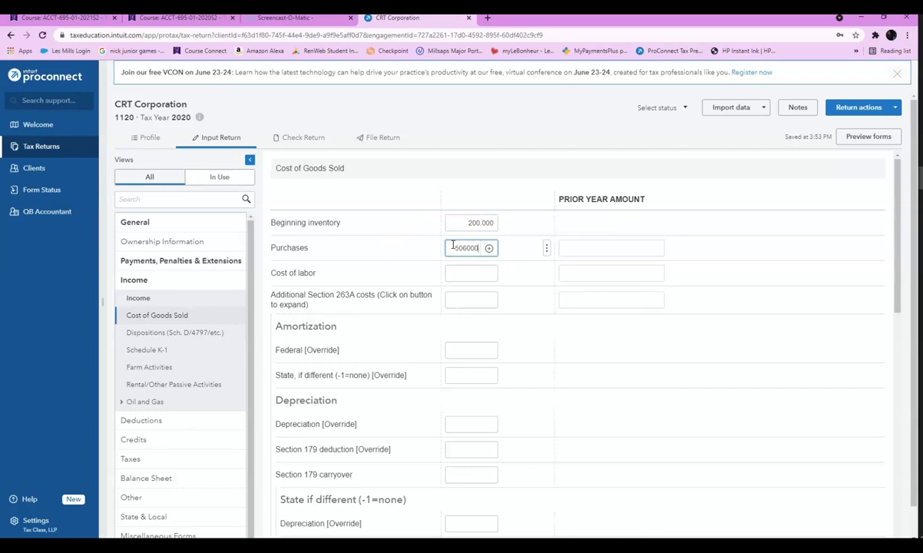
pyautogui.click(462, 298)
pyautogui.click(629, 126)
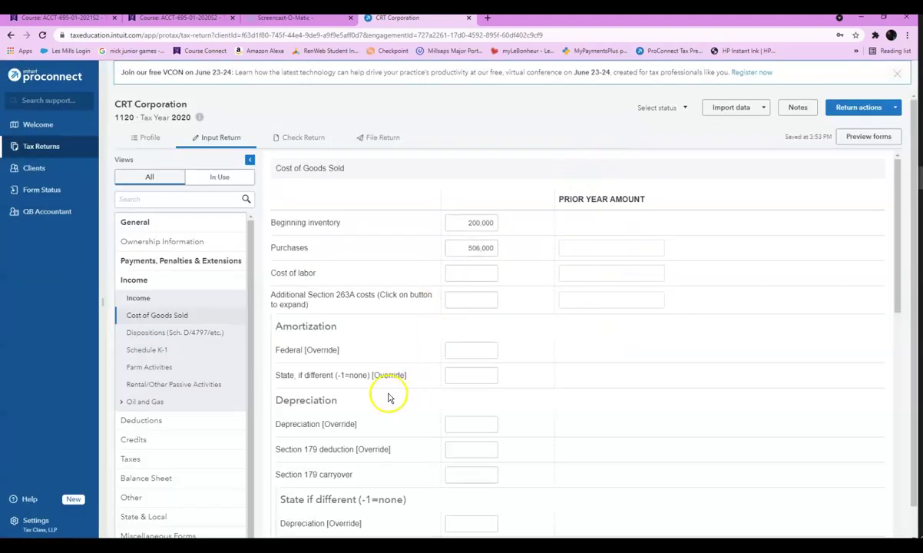
pyautogui.scroll(-5, 388, 398)
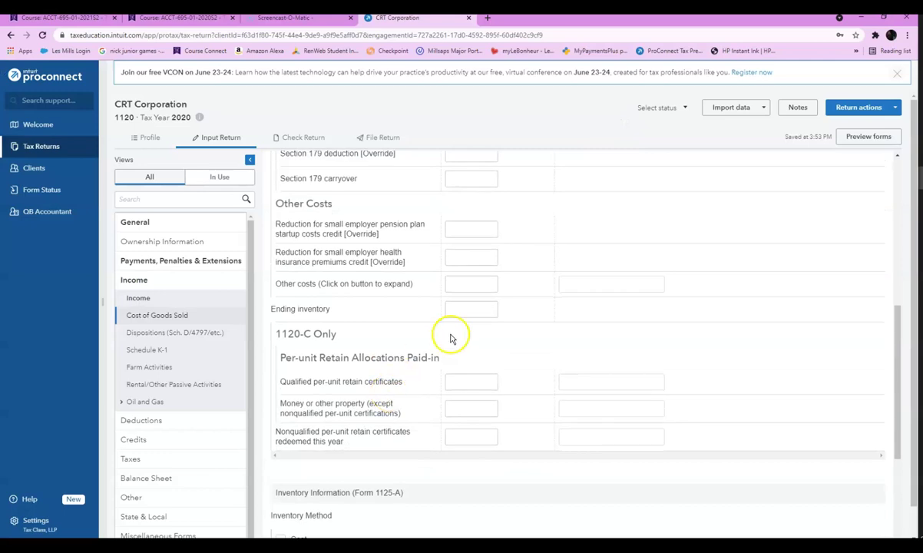
pyautogui.click(447, 308)
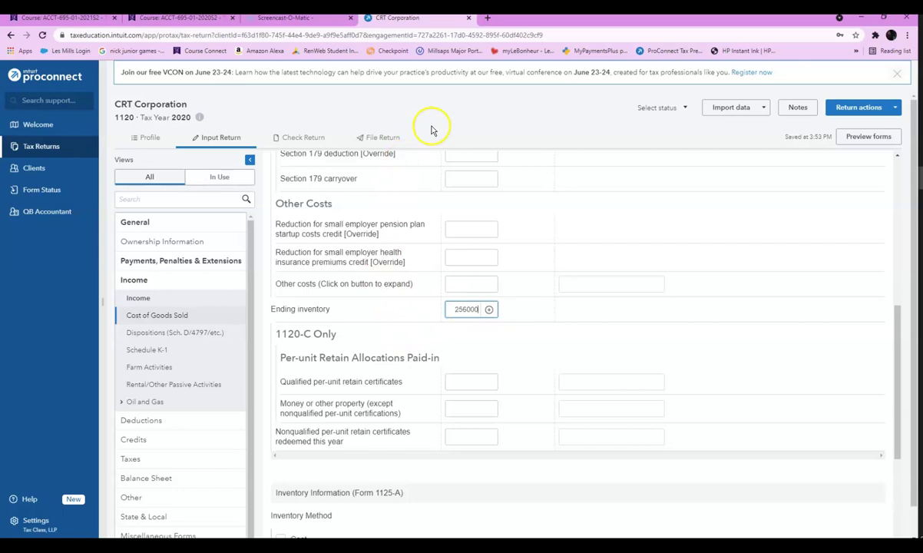
# Check the federal income tax summary for the cost of goods sold effect and open the US Form 1120
pyautogui.click(304, 143)
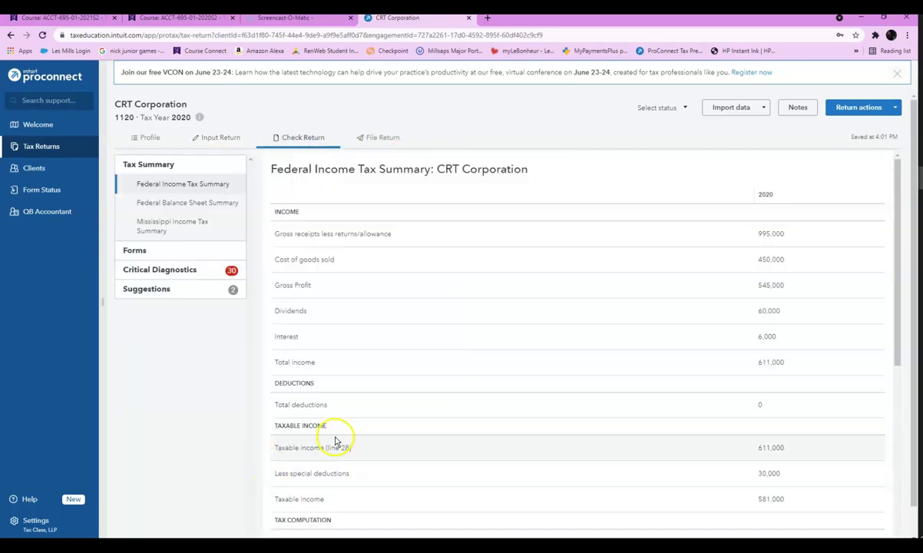
pyautogui.click(139, 255)
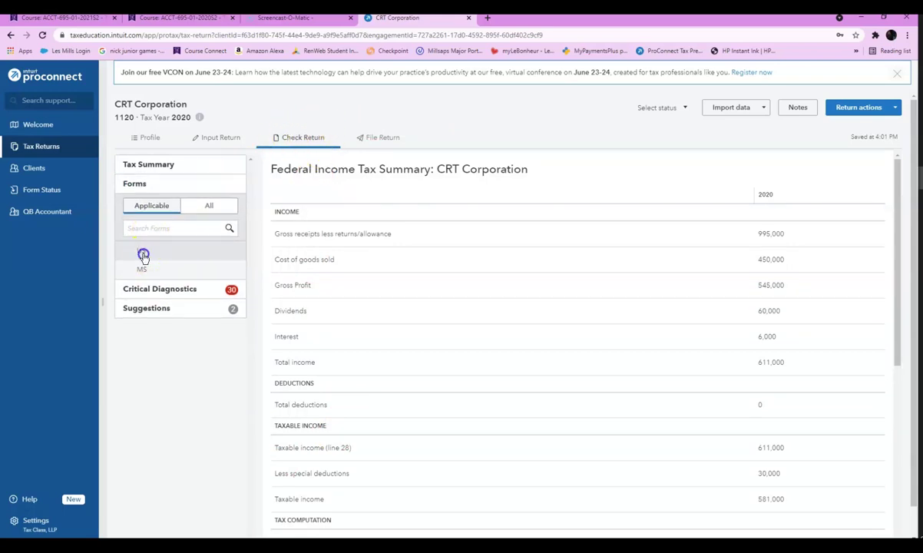
pyautogui.click(700, 74)
pyautogui.click(134, 254)
pyautogui.click(156, 363)
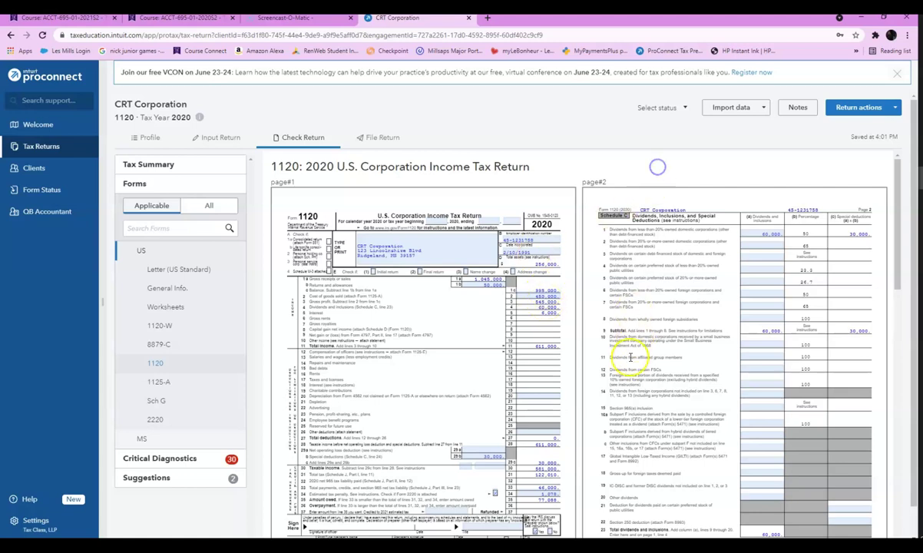
# Examine the Form 1120 pages for cost of goods sold, computed tax and the Schedule L inventories, returning to page 1
pyautogui.scroll(-3, 616, 347)
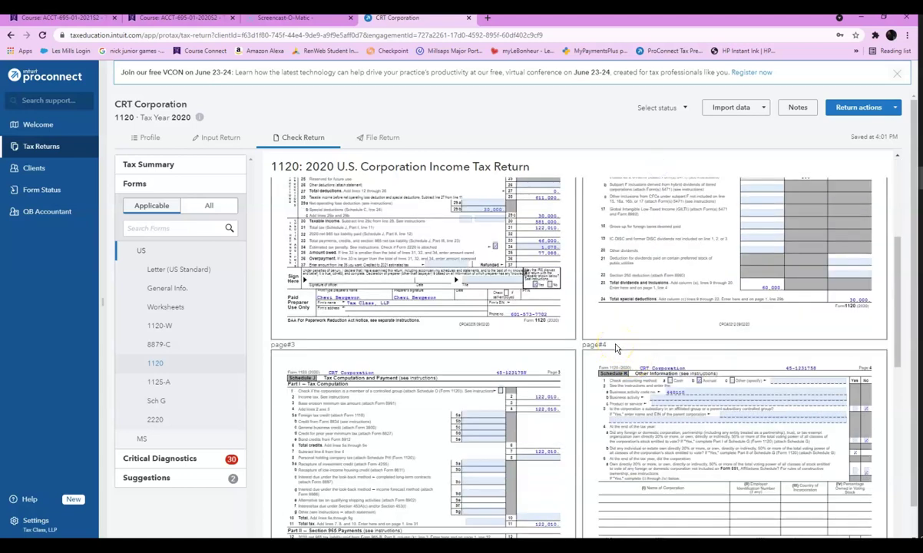
pyautogui.scroll(-3, 616, 347)
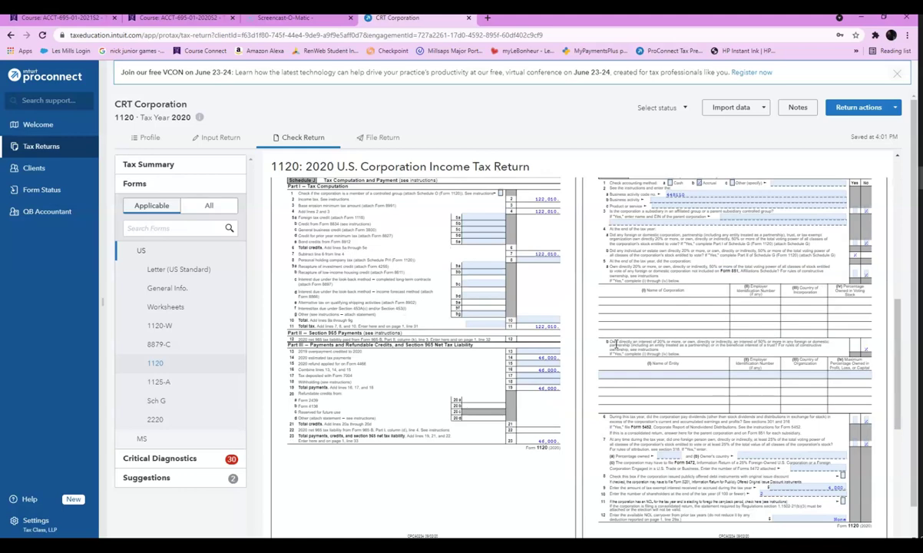
pyautogui.scroll(-4, 616, 347)
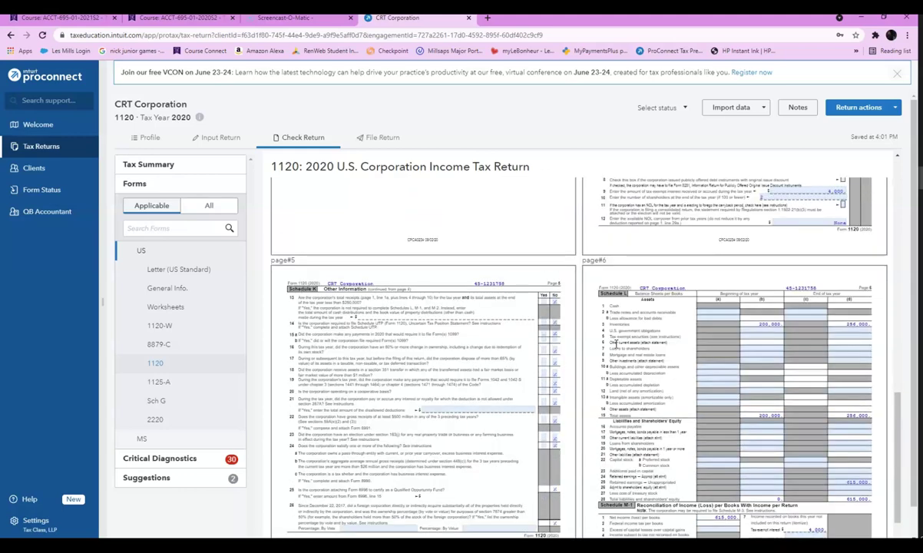
pyautogui.scroll(-2, 615, 344)
pyautogui.scroll(8, 616, 344)
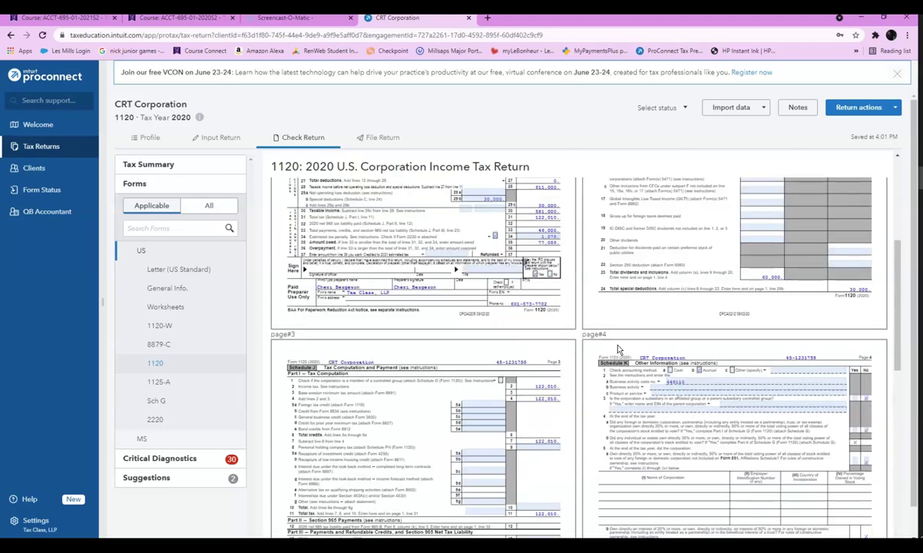
pyautogui.scroll(4, 618, 350)
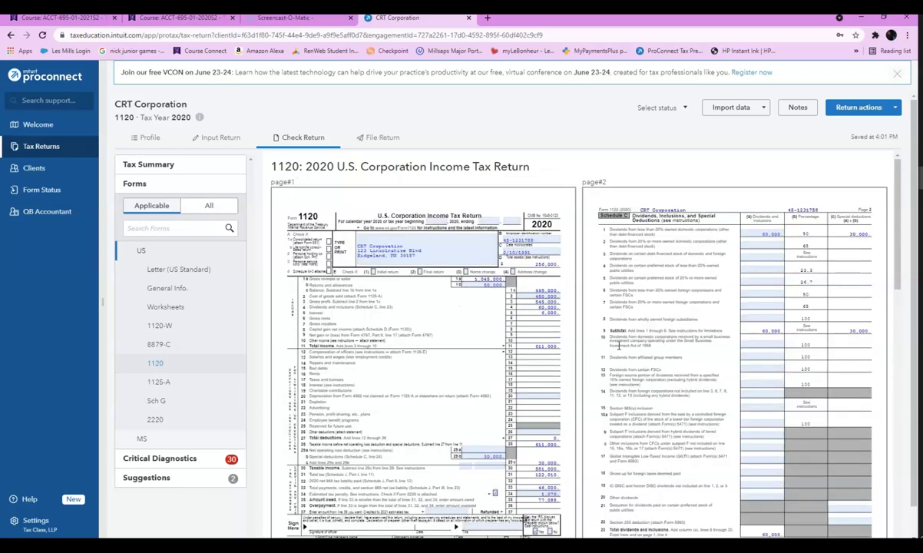
pyautogui.scroll(-3, 620, 344)
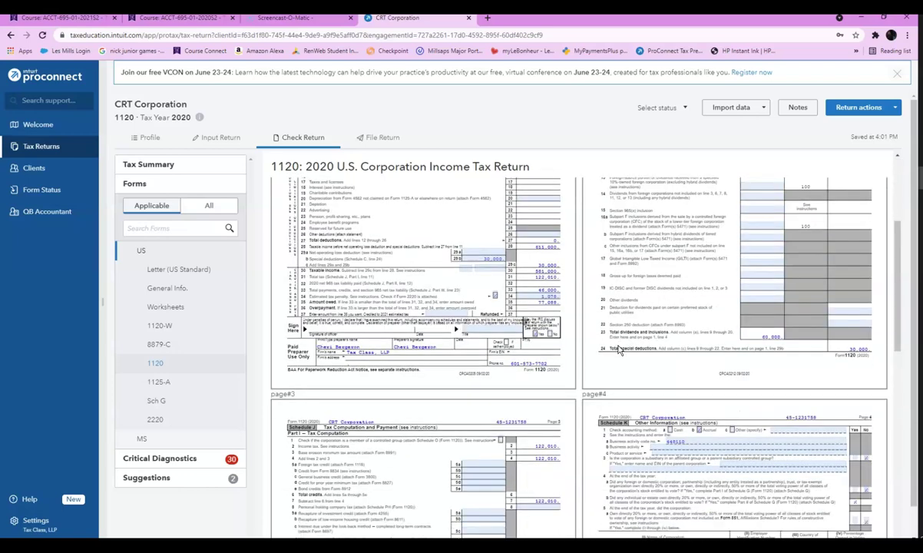
pyautogui.scroll(3, 619, 348)
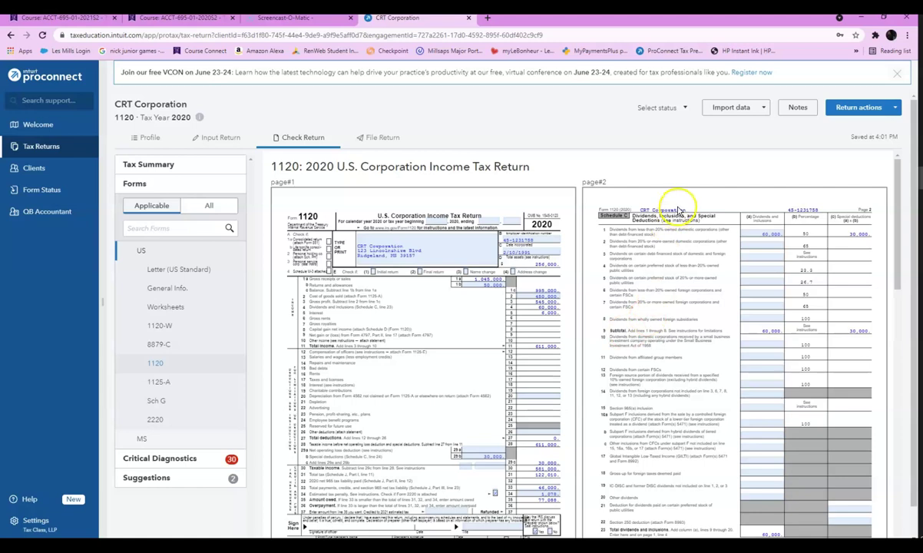
pyautogui.scroll(-5, 655, 450)
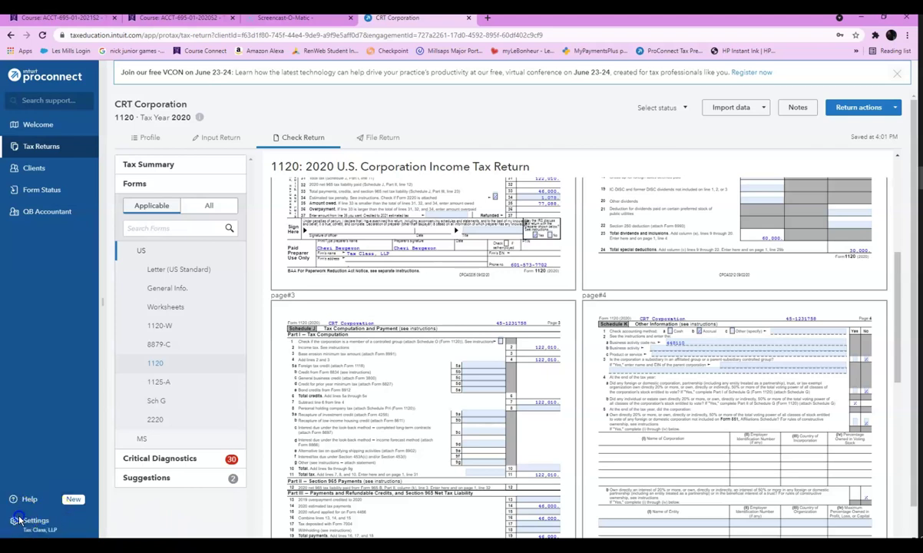
pyautogui.click(156, 364)
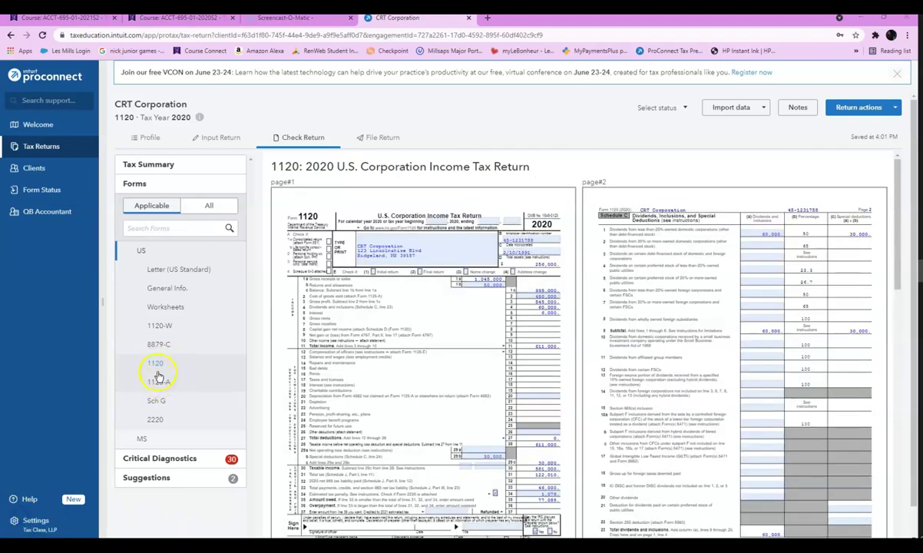
# Review Form 1125-A and go from its closing inventory valuation line to the input to select Lower of cost or market
pyautogui.click(159, 382)
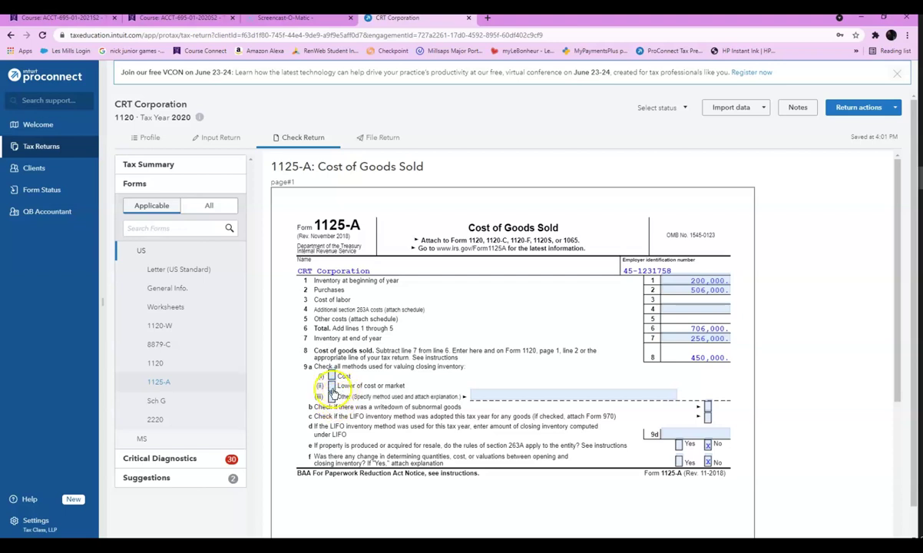
pyautogui.click(332, 391)
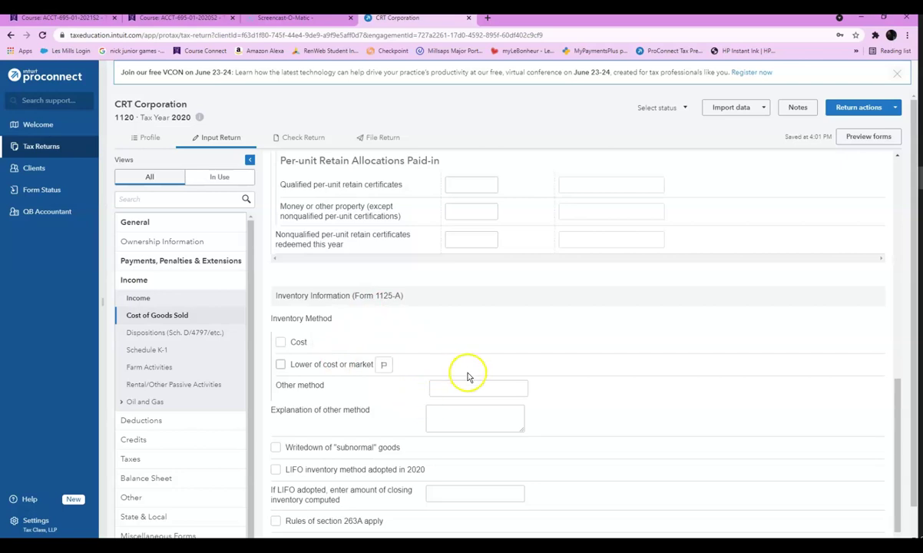
pyautogui.click(281, 368)
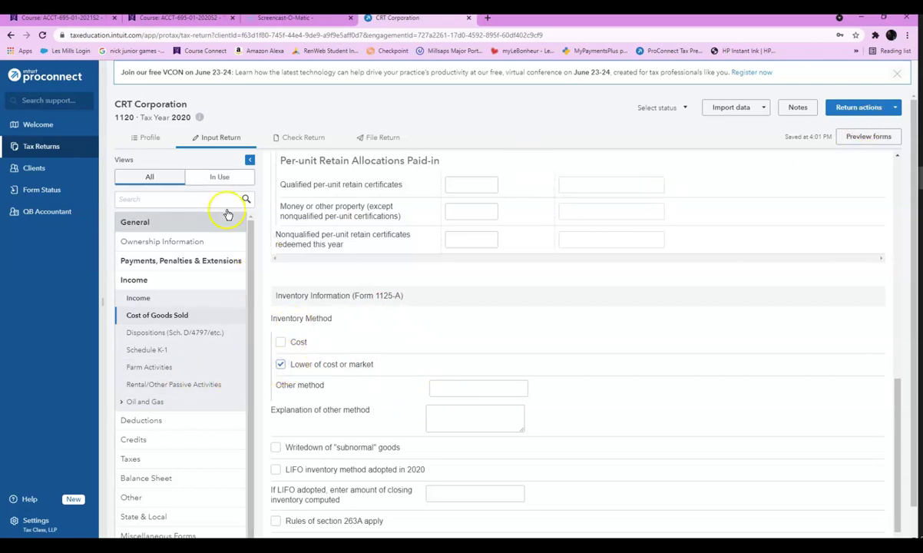
# Enter officer compensation of 70,000 for each of the two officers and check the amounts on Form 1125-E
pyautogui.click(213, 141)
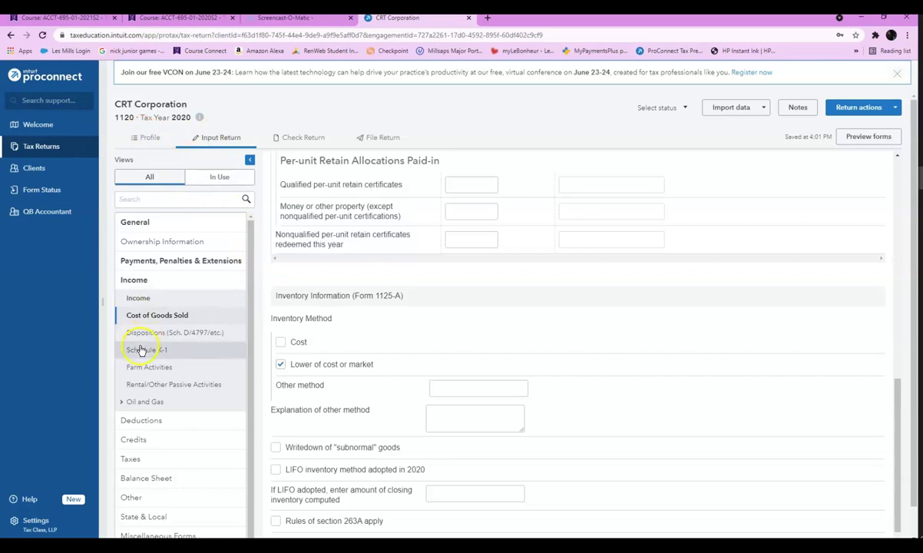
pyautogui.click(137, 425)
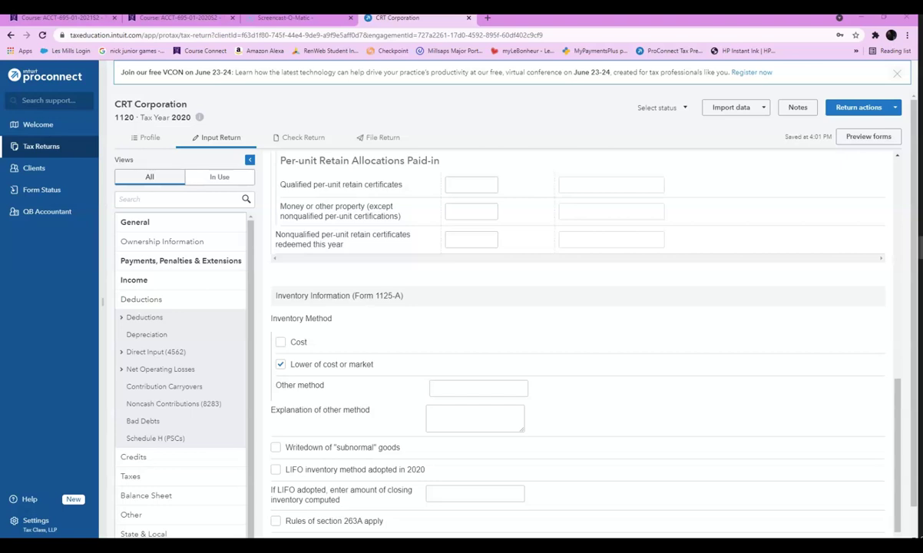
pyautogui.click(155, 322)
pyautogui.click(152, 354)
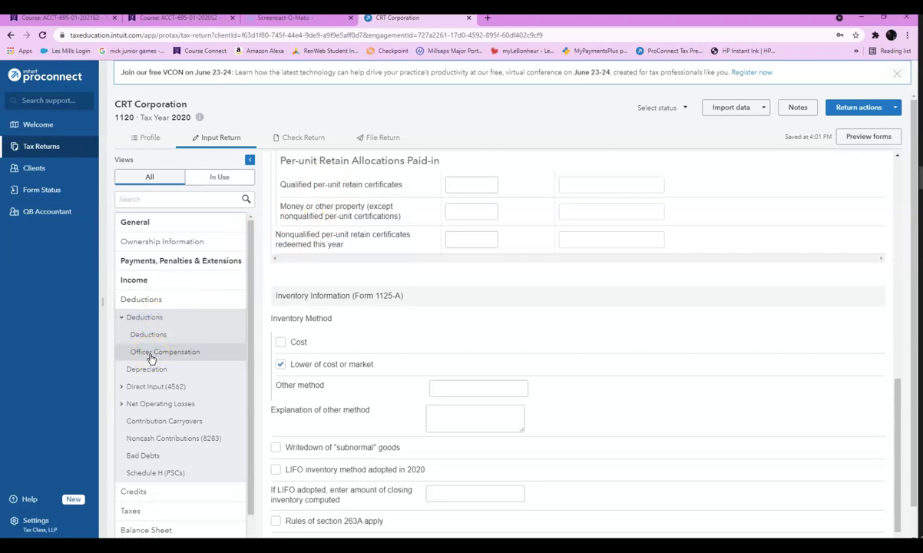
pyautogui.click(152, 356)
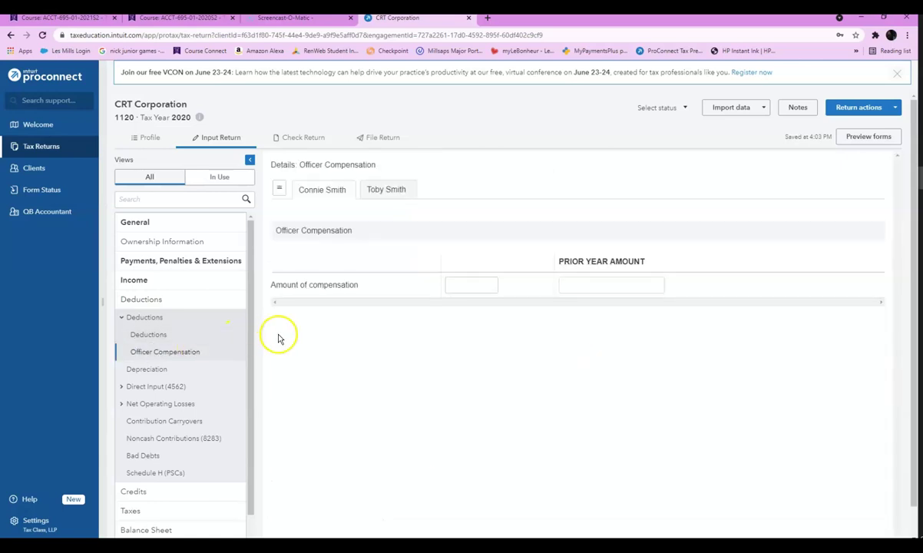
pyautogui.click(321, 192)
pyautogui.click(466, 281)
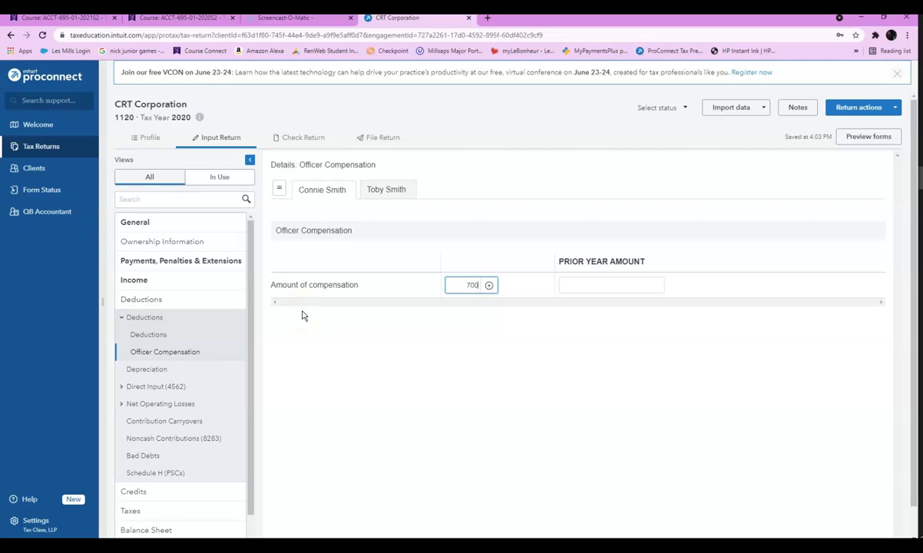
pyautogui.click(387, 189)
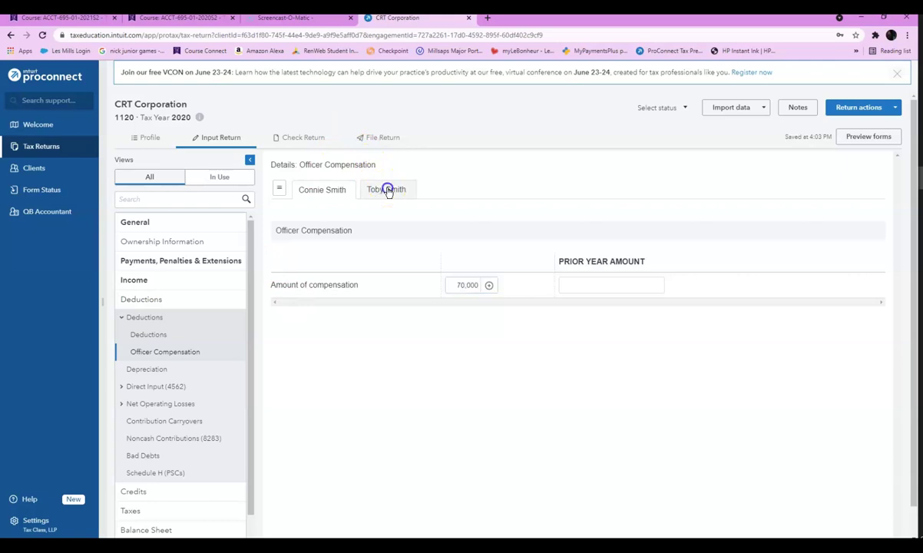
pyautogui.click(467, 287)
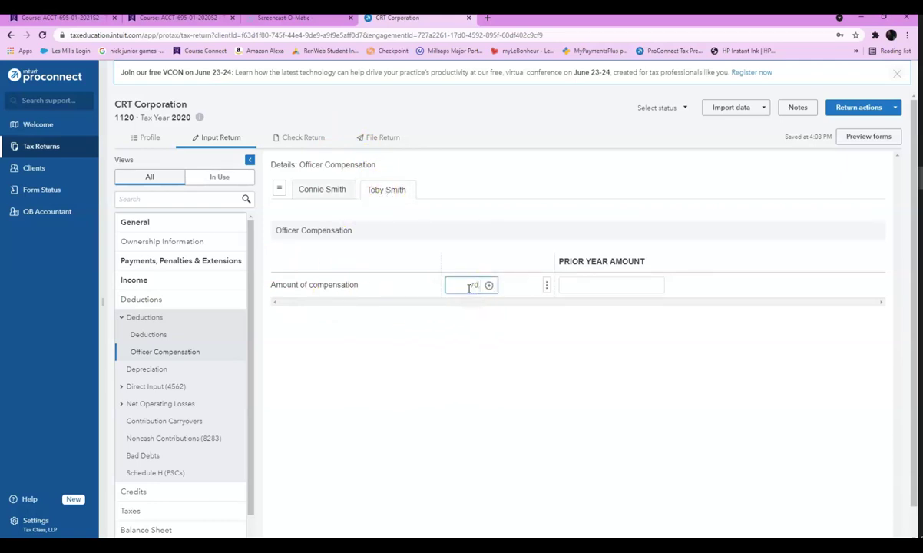
pyautogui.write('70000')
pyautogui.click(304, 136)
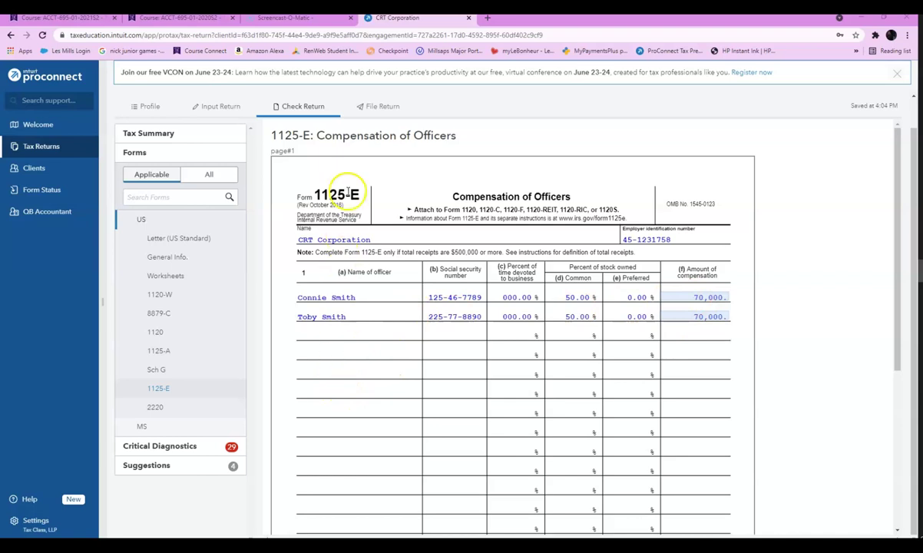
# Enter 100,000 as salaries and wages other than officers in the deductions input
pyautogui.click(201, 109)
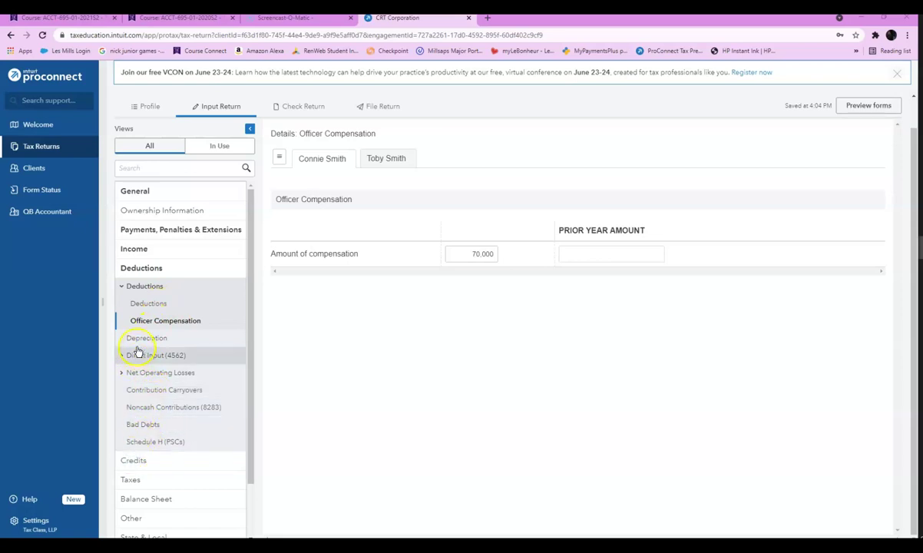
pyautogui.click(151, 305)
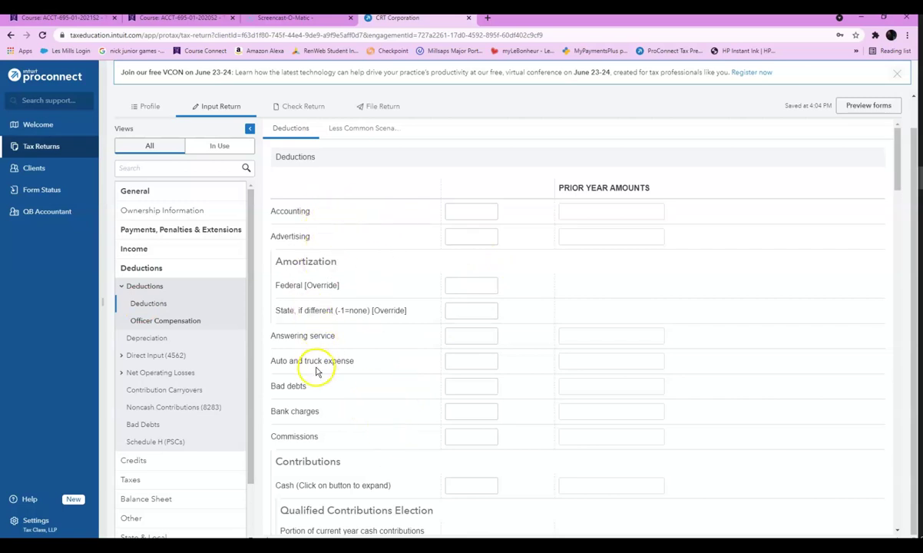
pyautogui.scroll(-3, 315, 371)
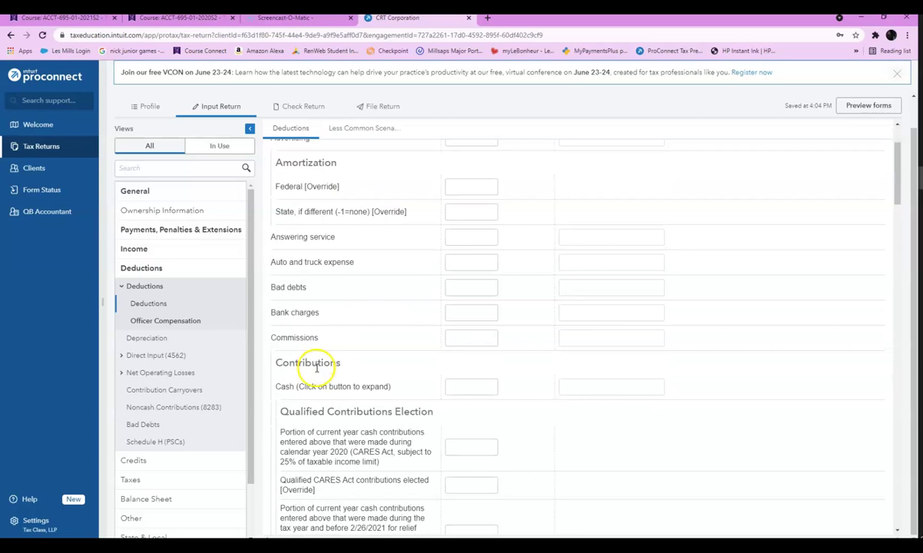
pyautogui.scroll(-2, 309, 391)
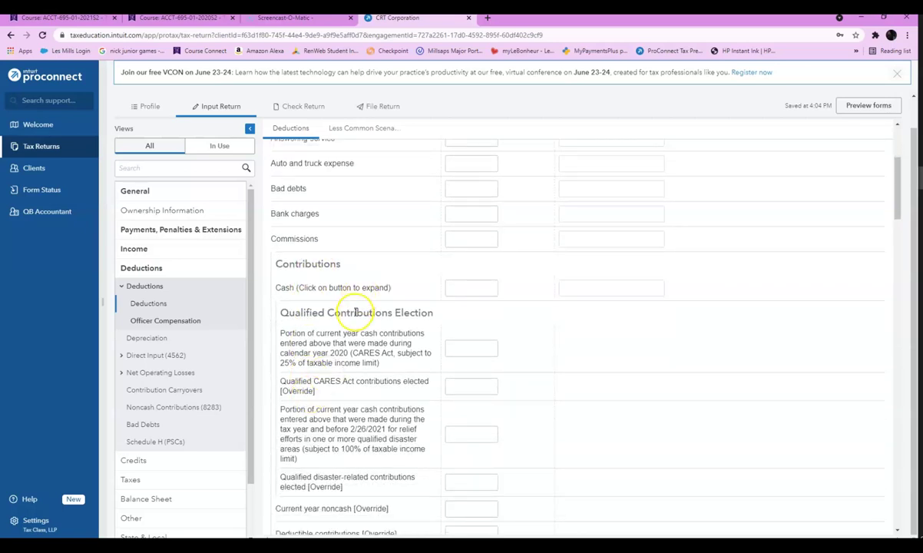
pyautogui.scroll(-4, 356, 312)
pyautogui.scroll(-3, 355, 312)
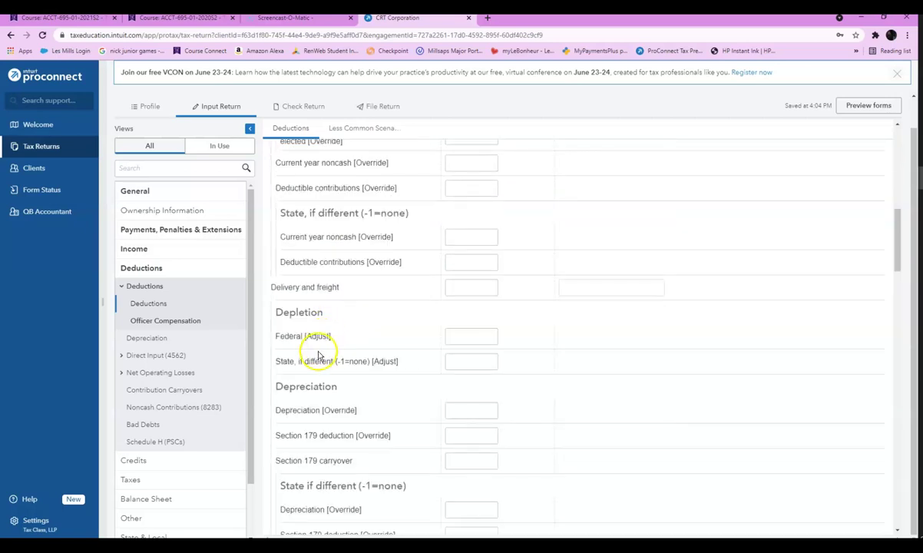
pyautogui.scroll(-3, 314, 354)
pyautogui.scroll(-4, 319, 357)
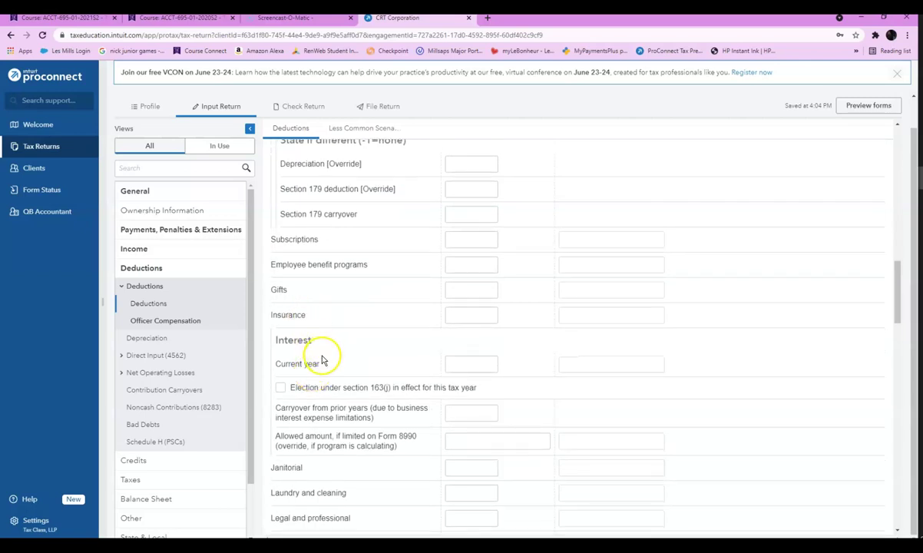
pyautogui.scroll(-1, 319, 354)
pyautogui.scroll(-1, 319, 378)
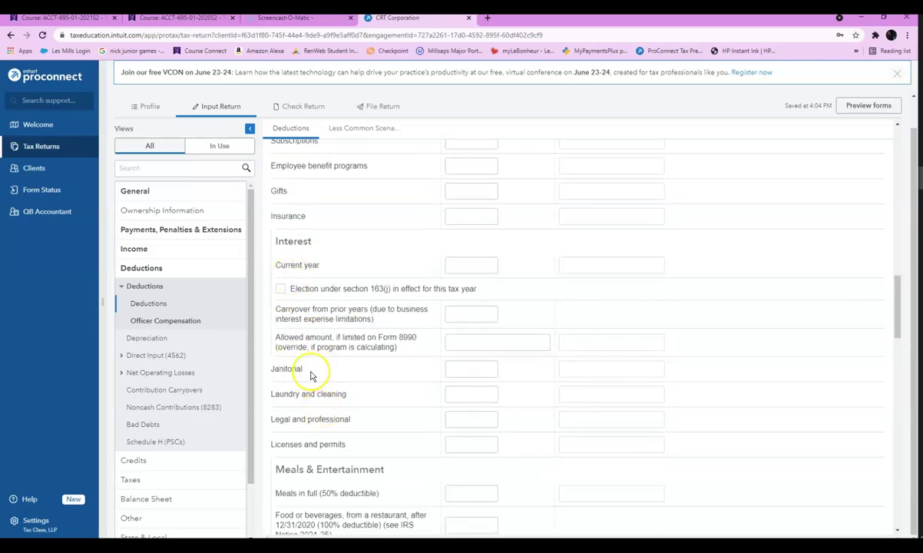
pyautogui.scroll(-1, 314, 384)
pyautogui.scroll(-4, 315, 391)
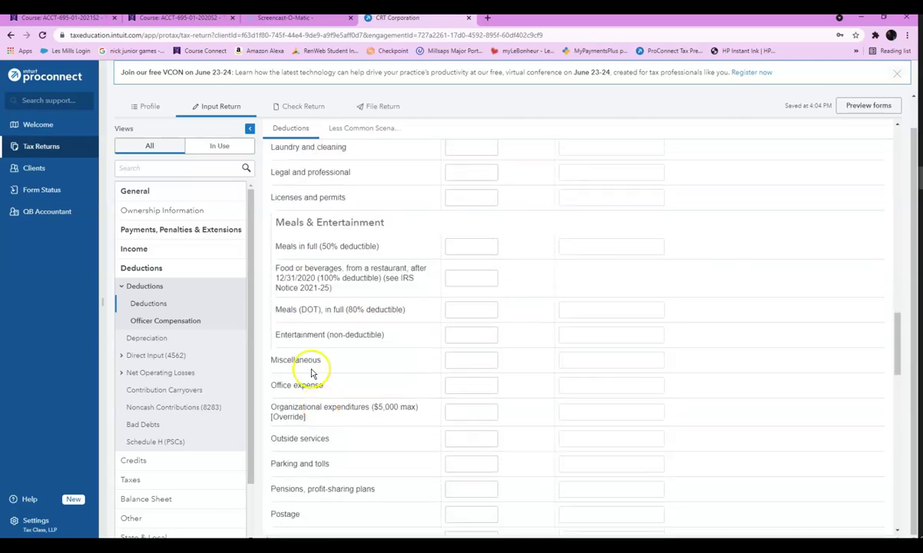
pyautogui.scroll(-3, 308, 422)
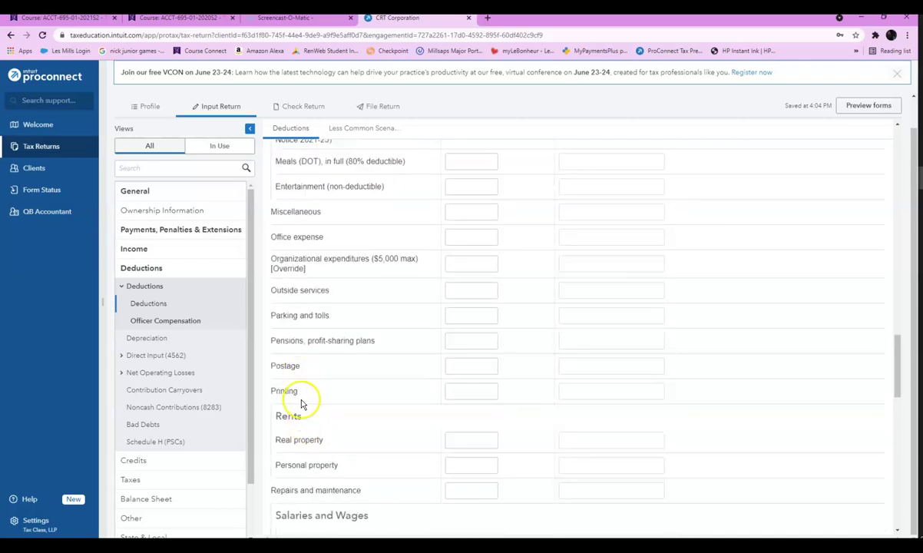
pyautogui.scroll(-2, 304, 411)
pyautogui.scroll(-2, 329, 461)
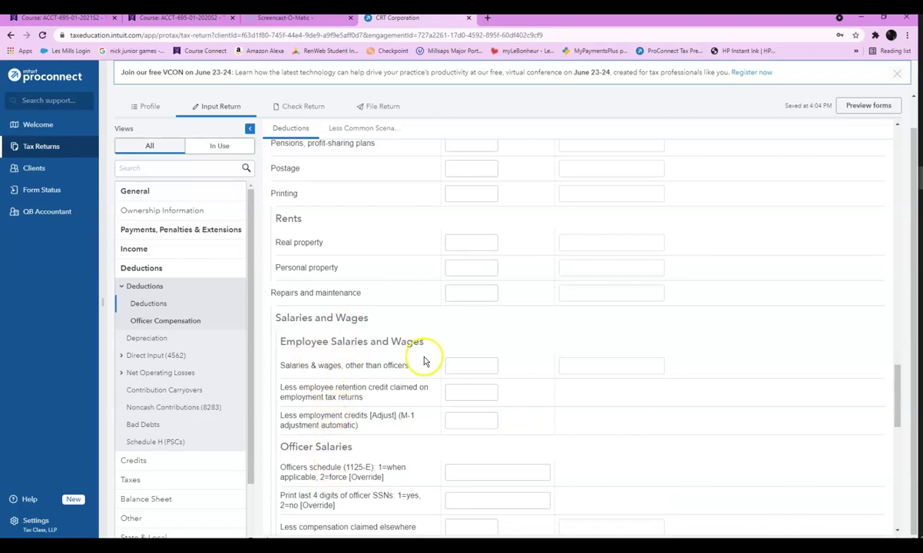
pyautogui.click(458, 364)
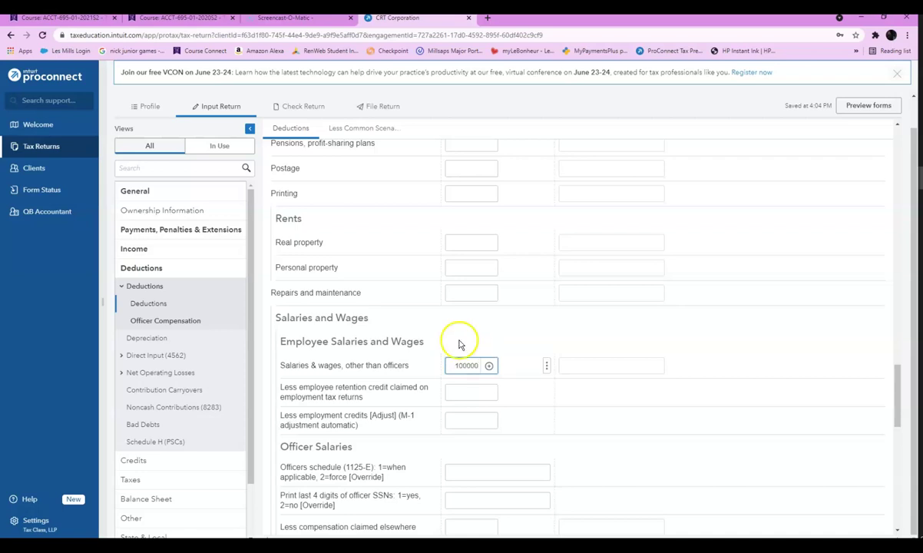
pyautogui.click(459, 395)
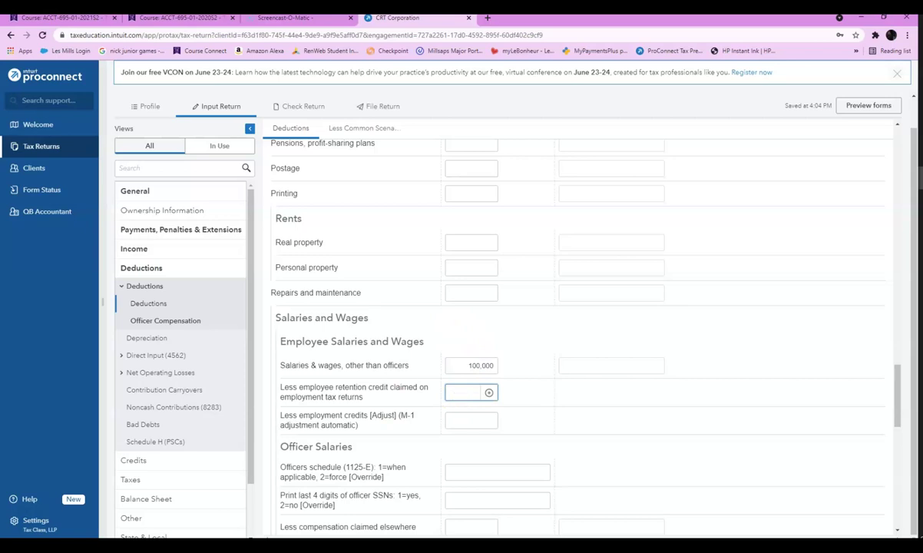
# Add an Other taxes deduction described as "State, local, and other" with an amount of 35,000
pyautogui.scroll(-3, 336, 355)
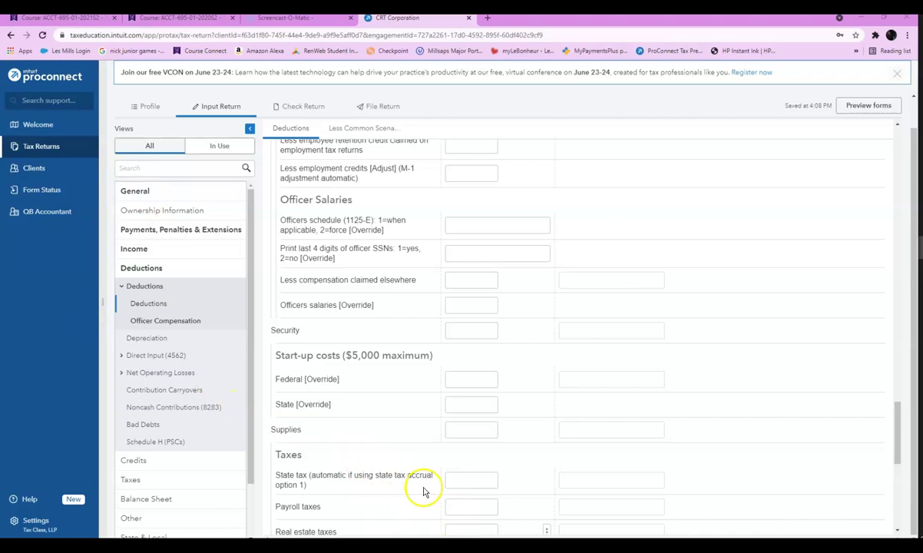
pyautogui.click(453, 483)
pyautogui.scroll(-2, 452, 481)
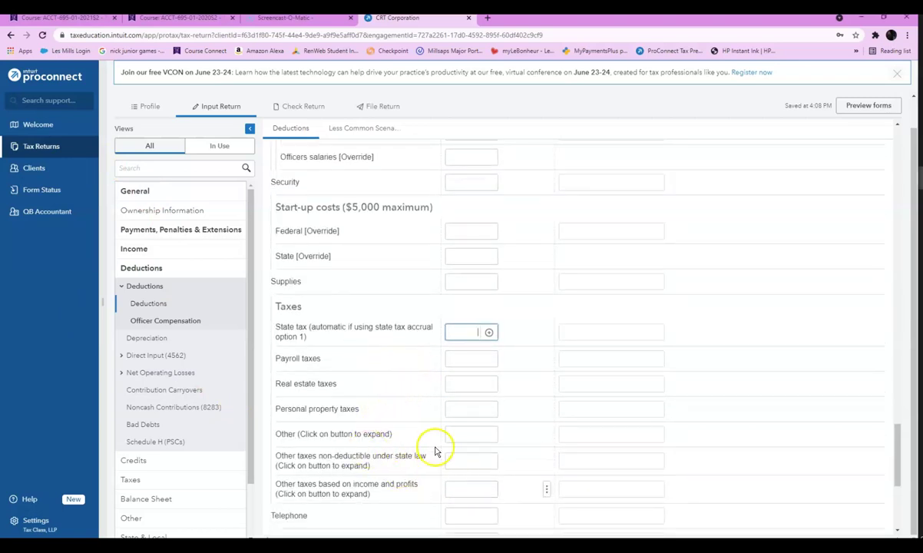
pyautogui.click(460, 432)
pyautogui.click(489, 433)
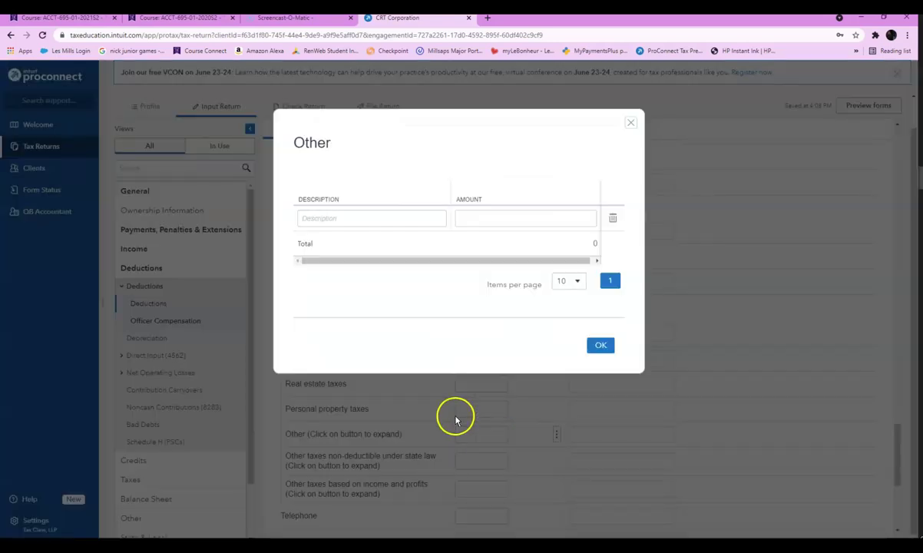
pyautogui.click(328, 216)
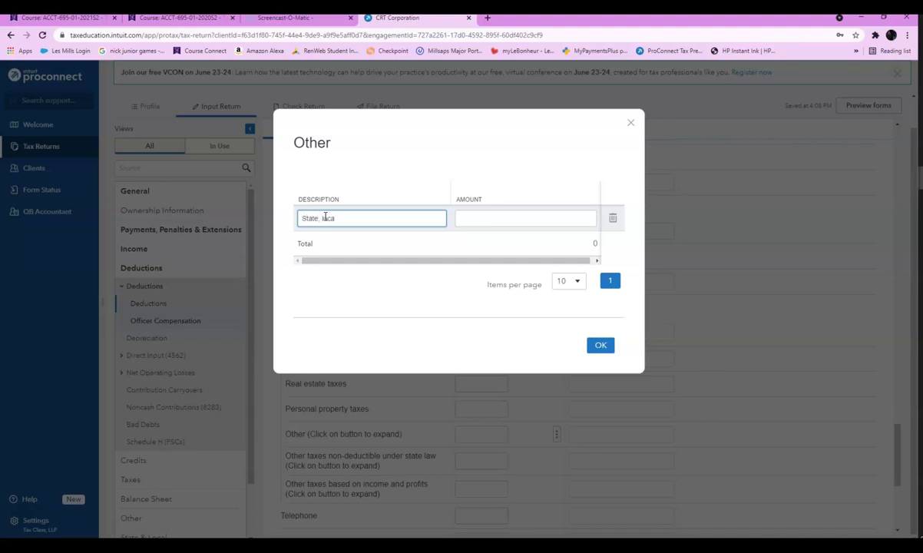
pyautogui.press('Tab')
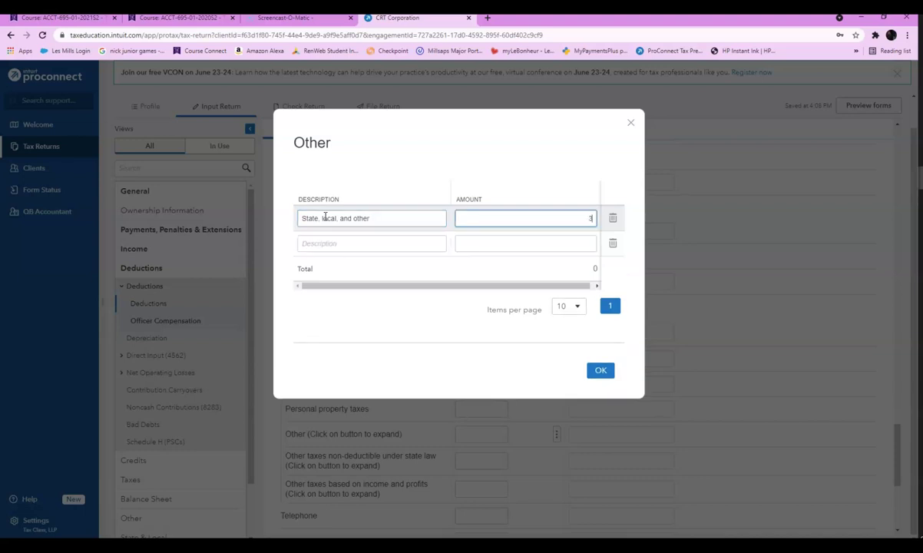
pyautogui.write('35,000')
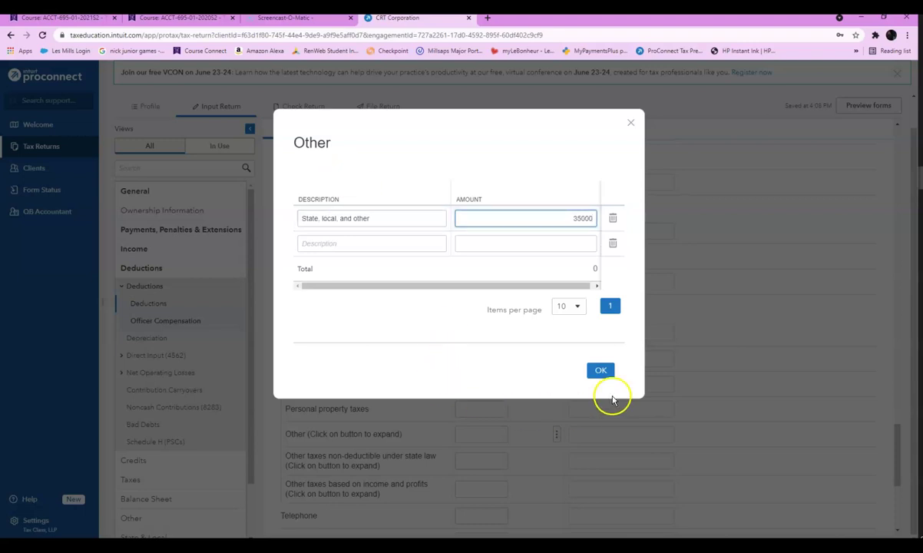
pyautogui.click(603, 372)
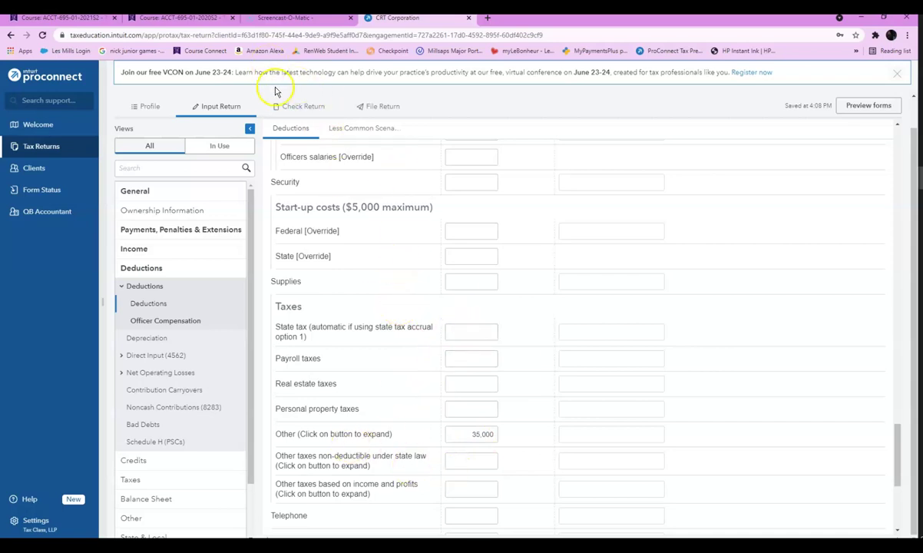
# Check the federal income tax summary, then review Form 1120 for the deductions and Schedules L, M-1 and M-2
pyautogui.click(292, 106)
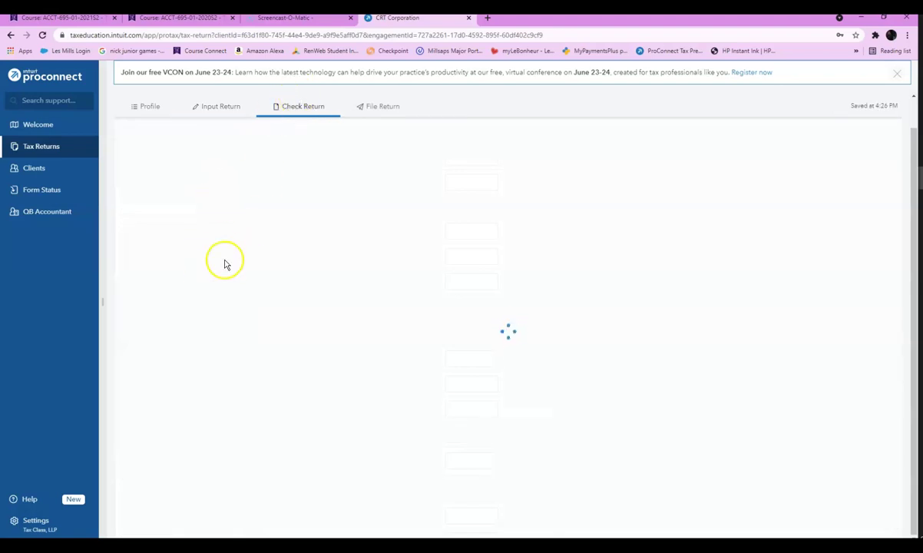
pyautogui.click(136, 220)
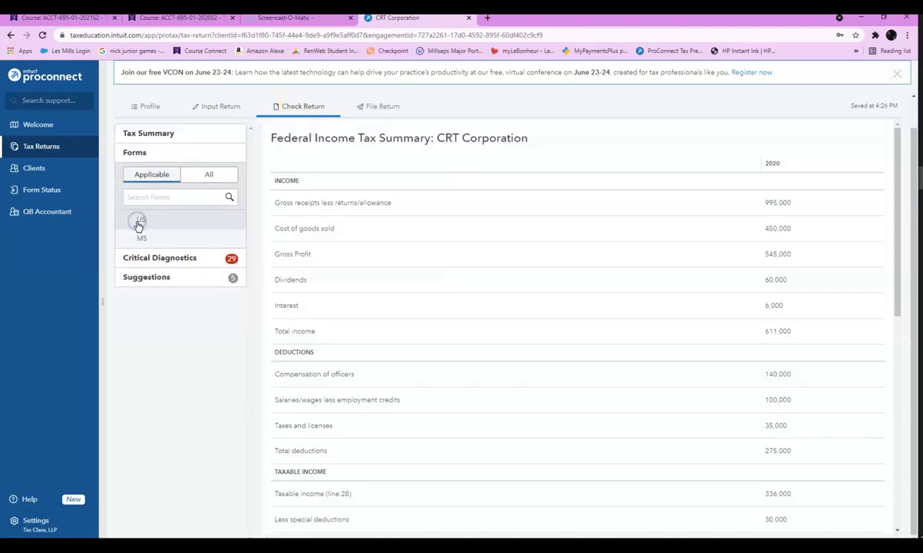
pyautogui.click(146, 221)
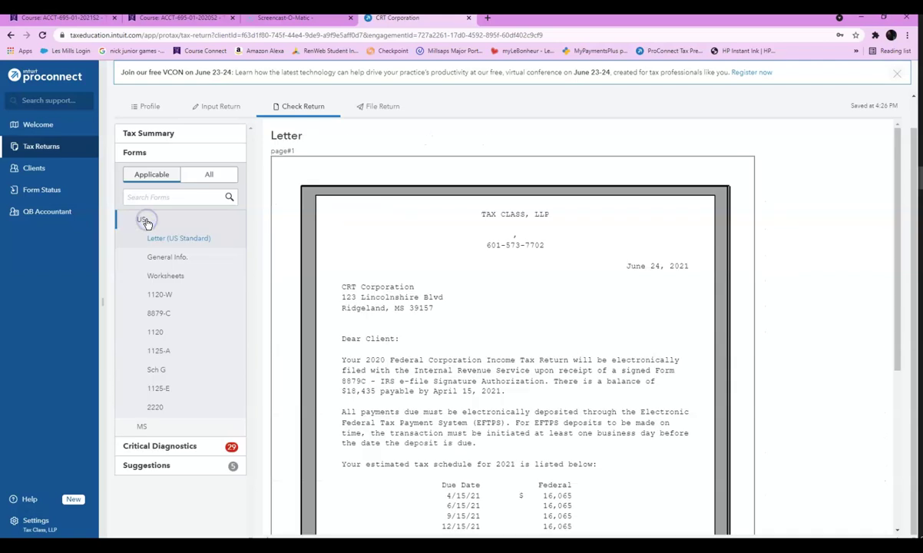
pyautogui.click(168, 332)
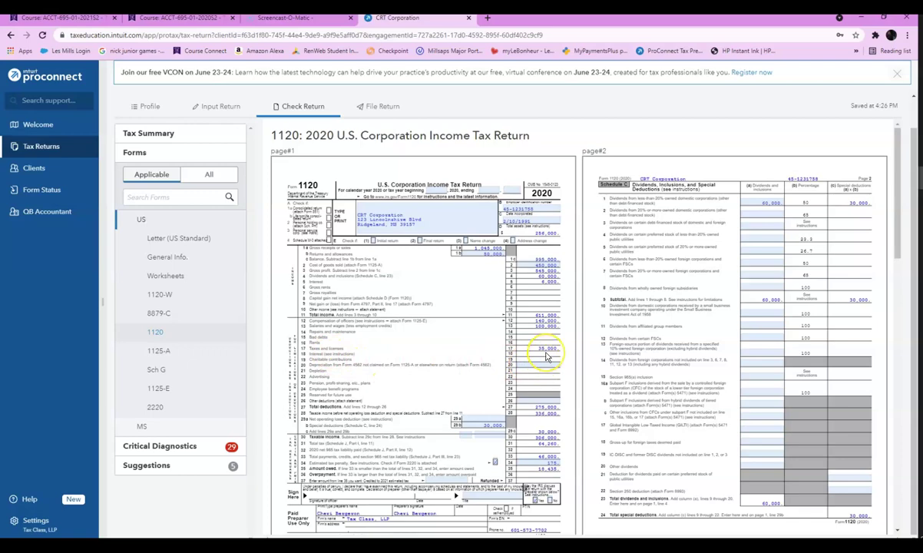
pyautogui.scroll(-15, 628, 399)
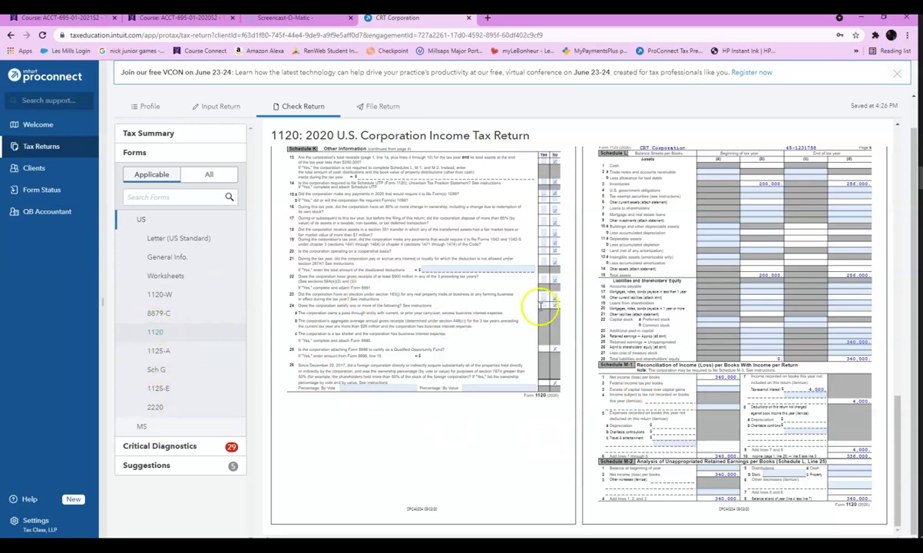
pyautogui.scroll(8, 692, 270)
pyautogui.scroll(3, 691, 277)
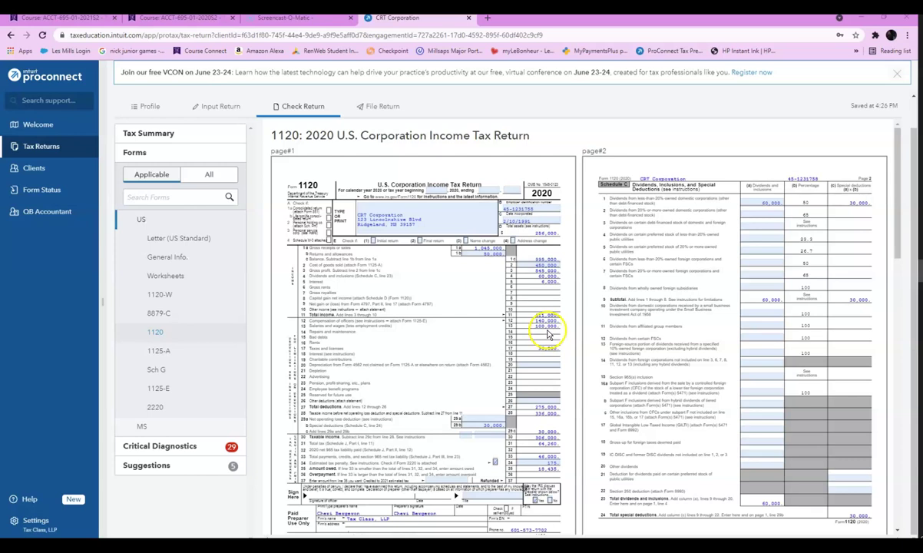
# Return to the deductions input of the return and enter 20,000 as repairs and maintenance
pyautogui.click(220, 107)
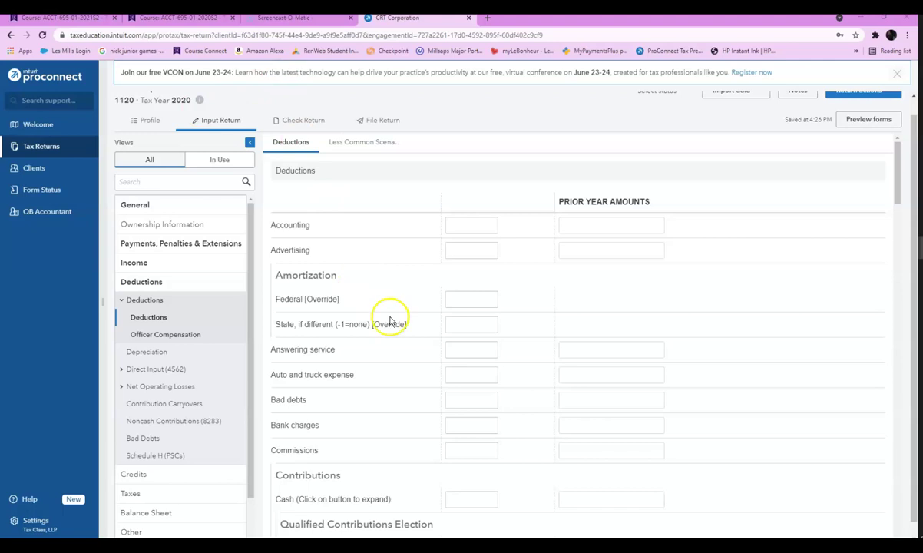
pyautogui.scroll(1, 731, 306)
pyautogui.scroll(-10, 731, 305)
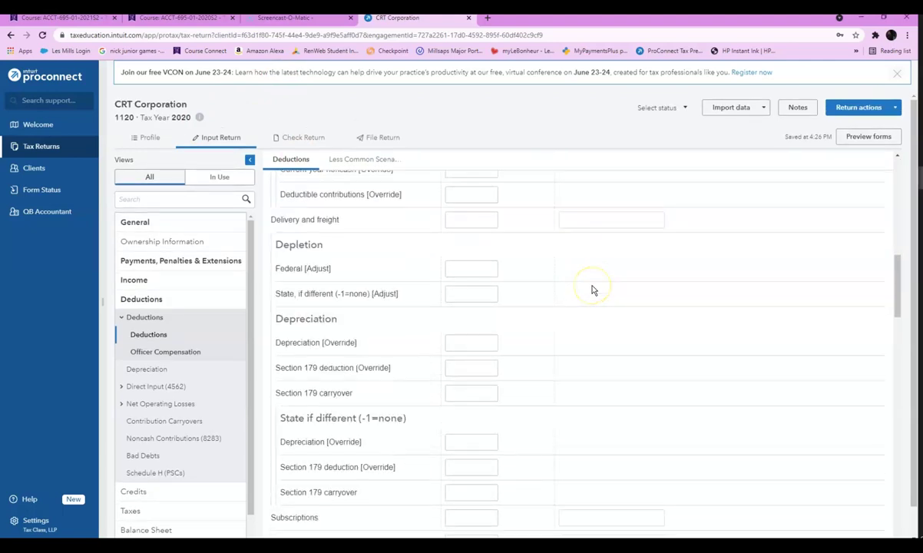
pyautogui.scroll(-3, 592, 290)
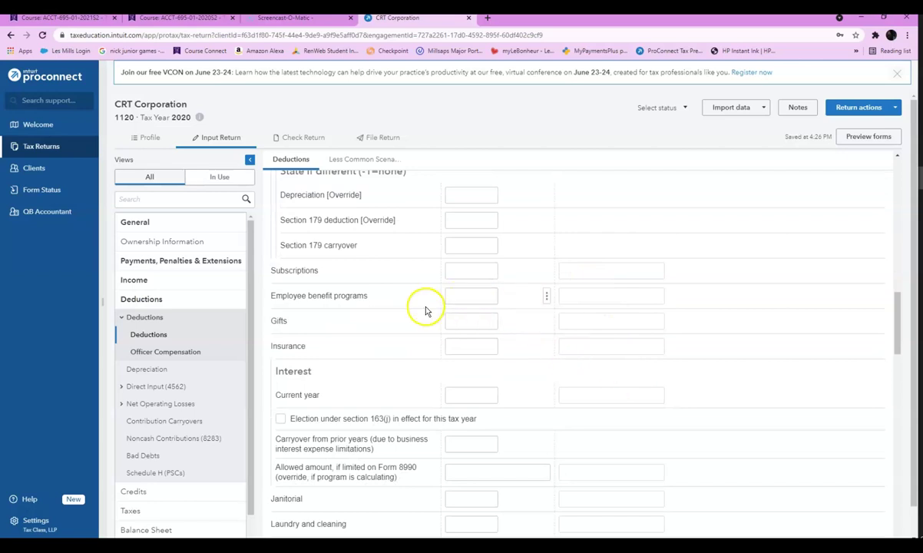
pyautogui.scroll(-2, 354, 301)
pyautogui.scroll(-1, 354, 299)
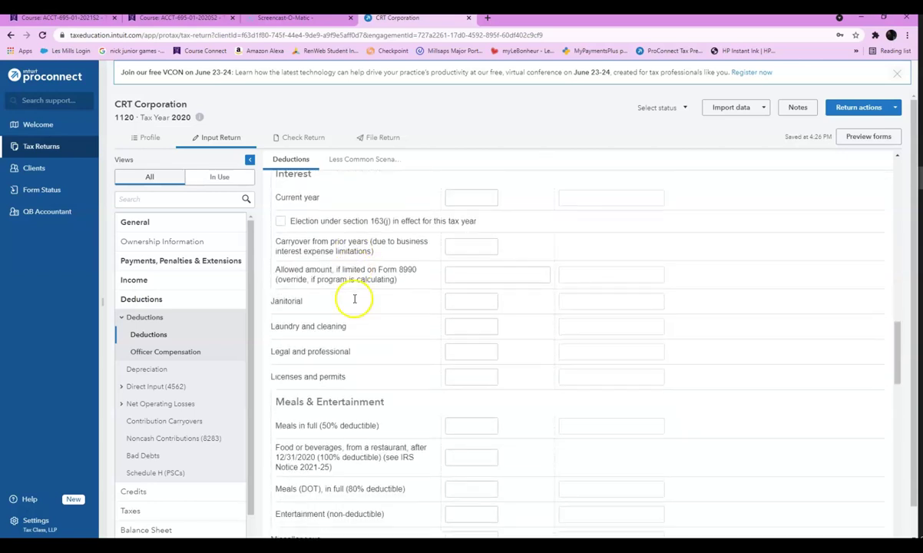
pyautogui.scroll(-3, 346, 345)
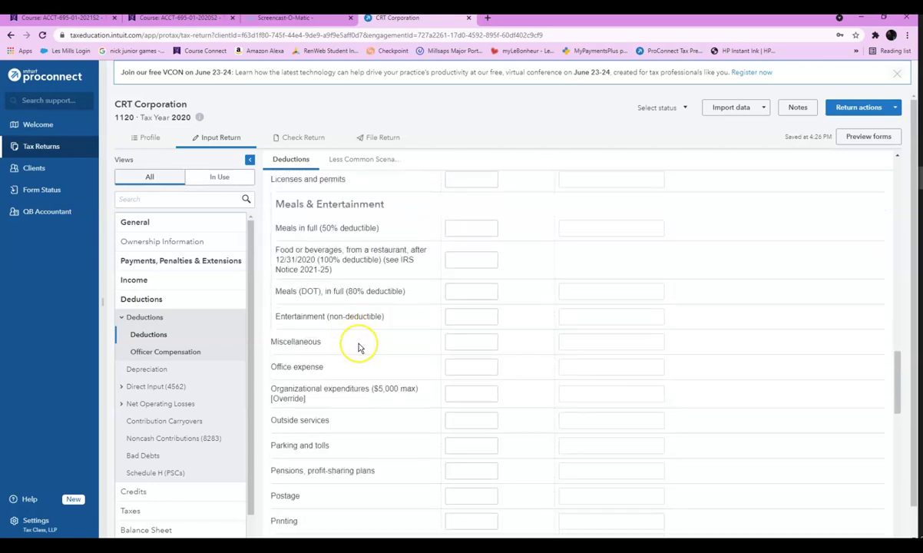
pyautogui.scroll(-2, 358, 348)
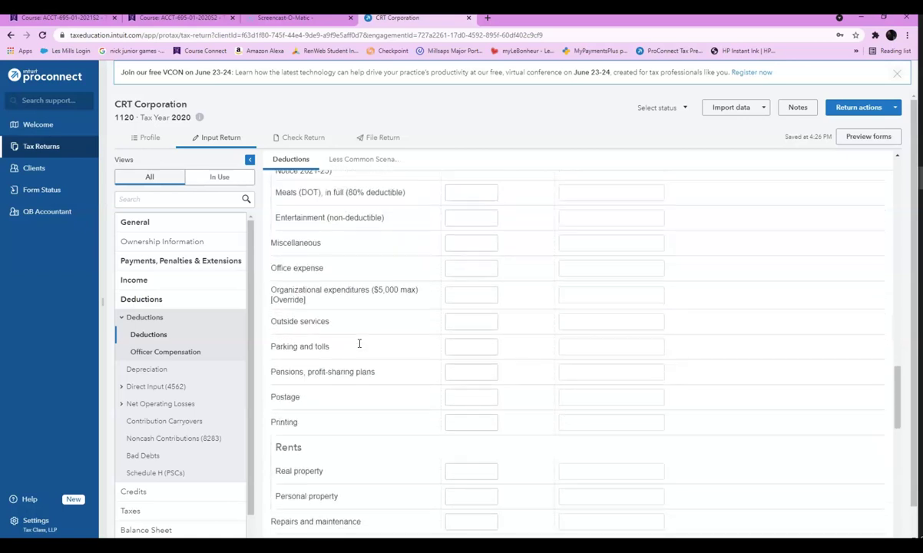
pyautogui.scroll(-2, 358, 348)
pyautogui.click(476, 422)
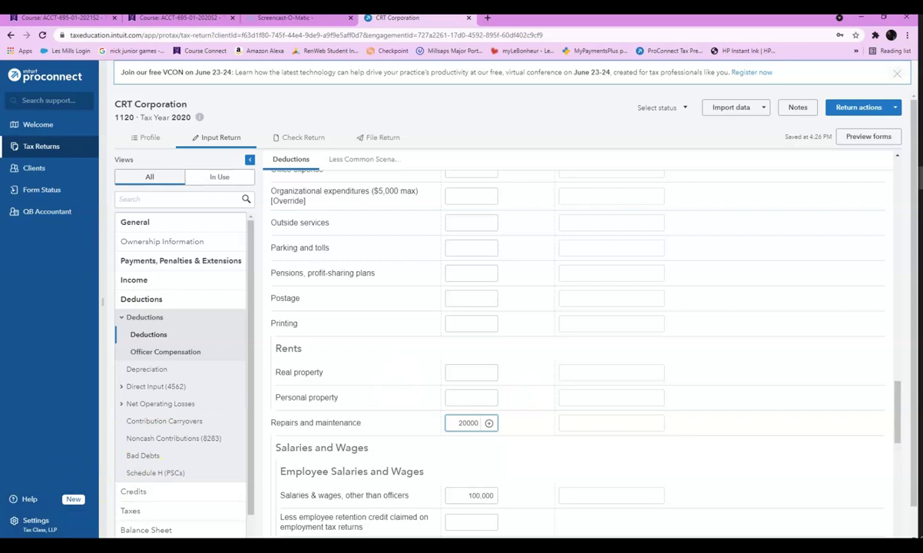
pyautogui.press('Tab')
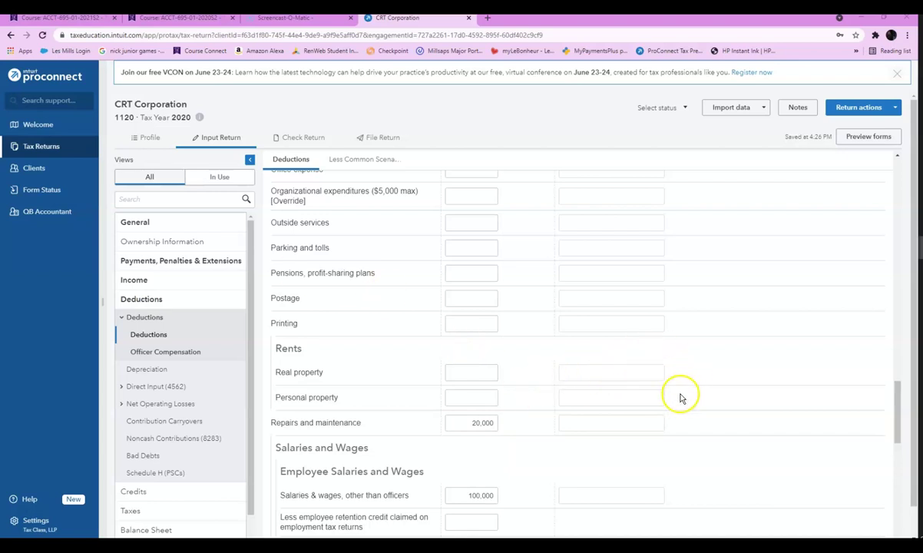
# Enter 10,000 as the current-year interest expense in the Deductions input
pyautogui.click(614, 433)
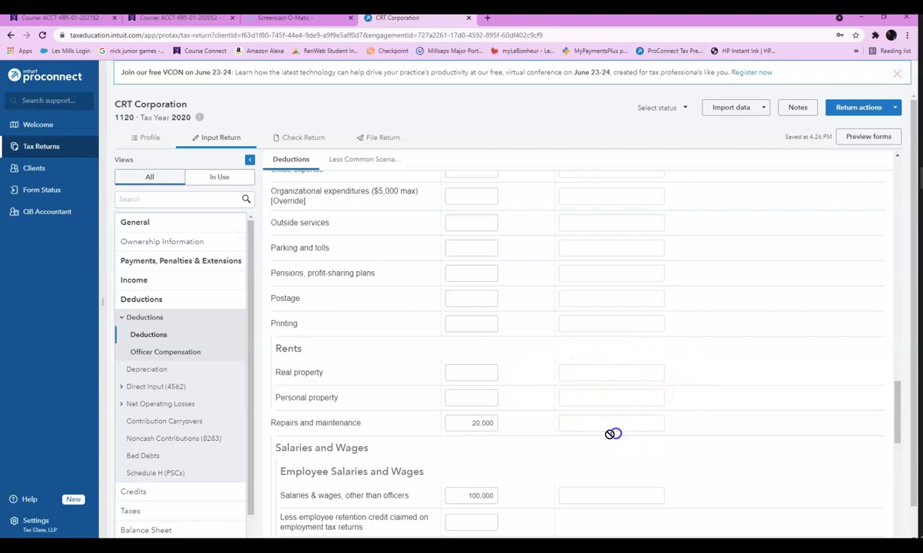
pyautogui.scroll(-5, 618, 438)
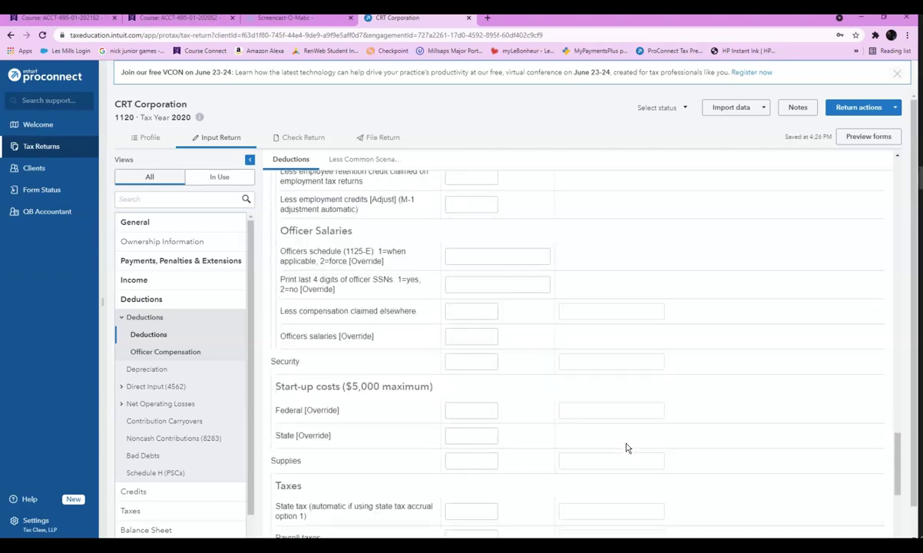
pyautogui.scroll(-5, 626, 448)
pyautogui.scroll(-1, 626, 443)
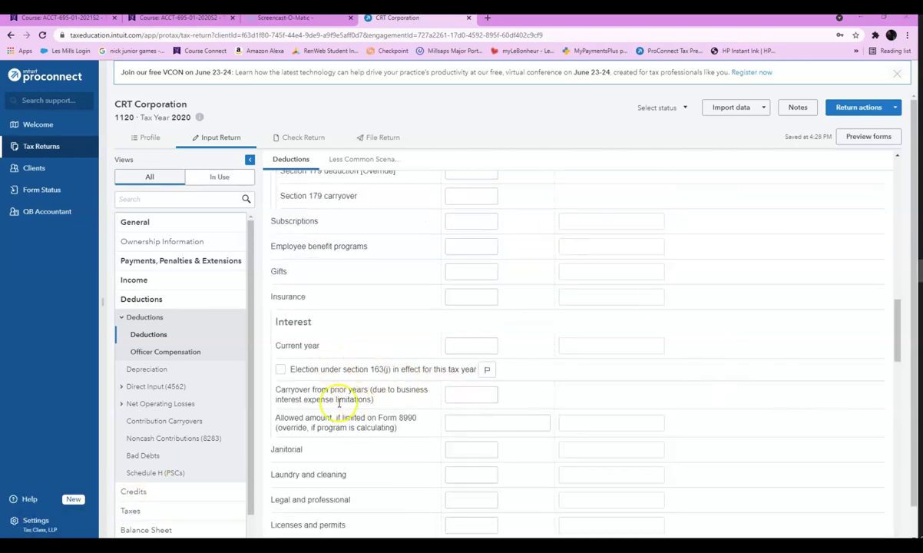
pyautogui.click(469, 346)
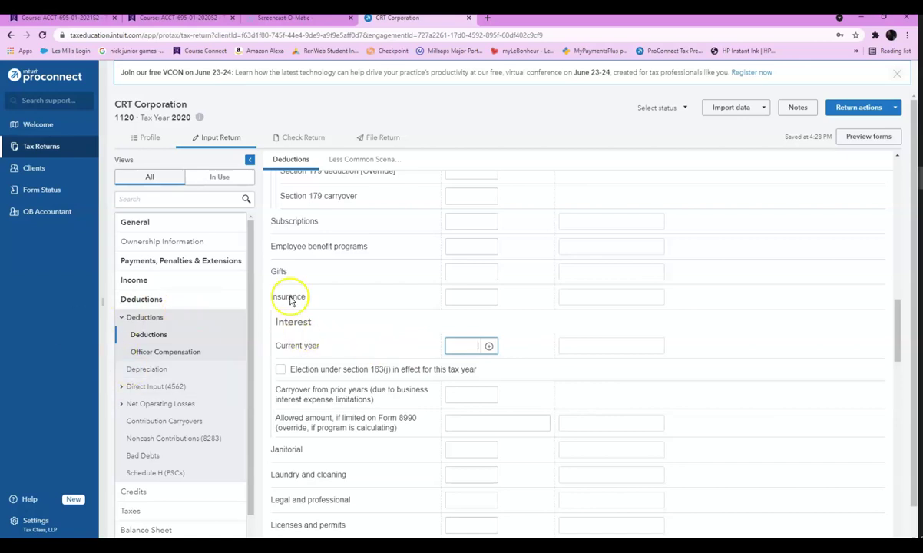
pyautogui.write('000')
pyautogui.click(593, 344)
pyautogui.click(393, 321)
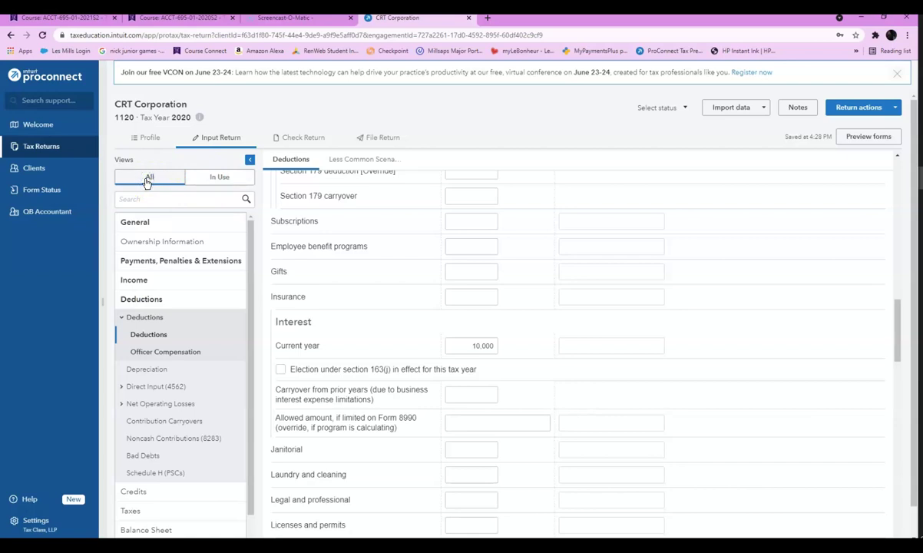
# Open the Schedule M-1 book-tax adjustment input within the Balance Sheet section
pyautogui.scroll(-1, 184, 419)
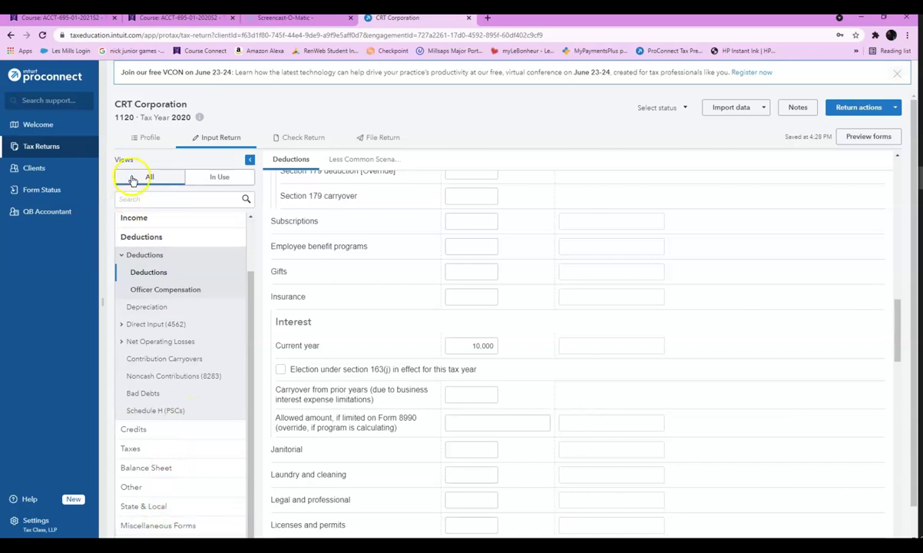
pyautogui.moveTo(253, 294); pyautogui.dragTo(258, 340)
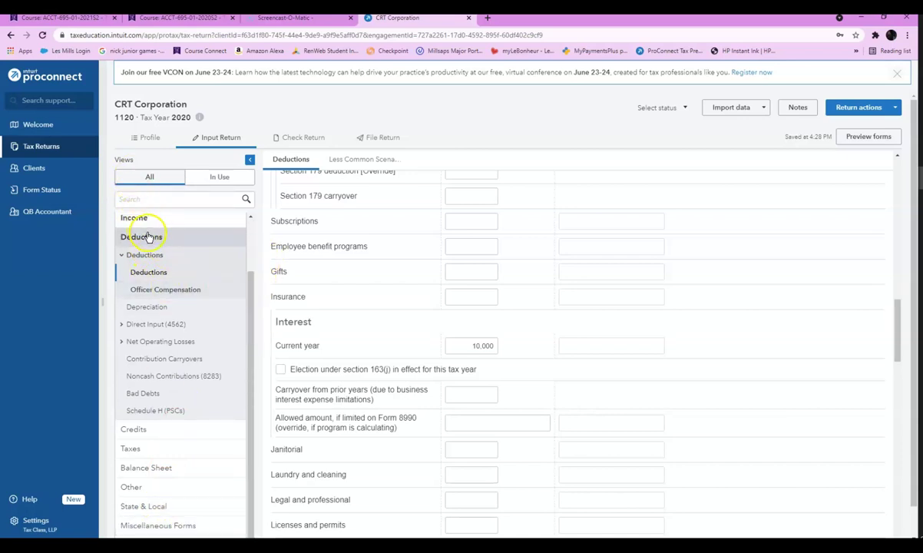
pyautogui.scroll(-1, 151, 385)
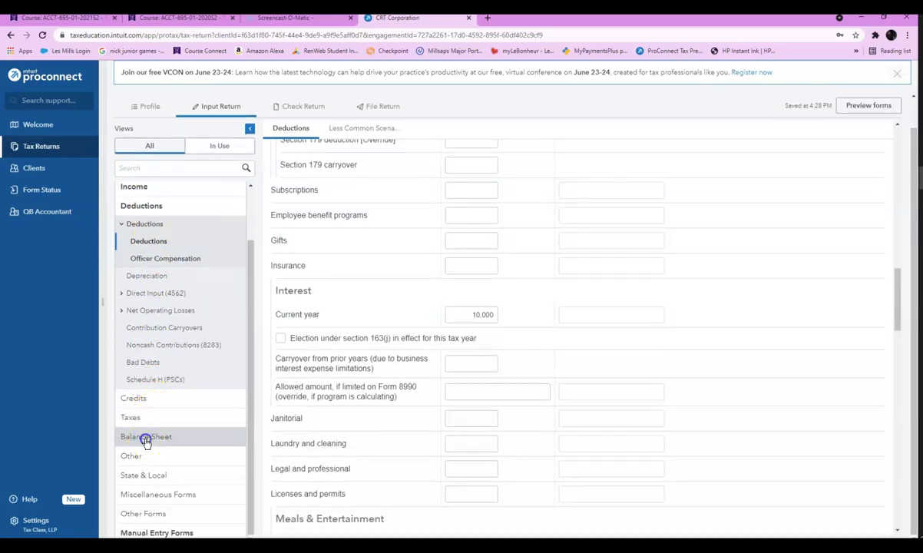
pyautogui.click(146, 437)
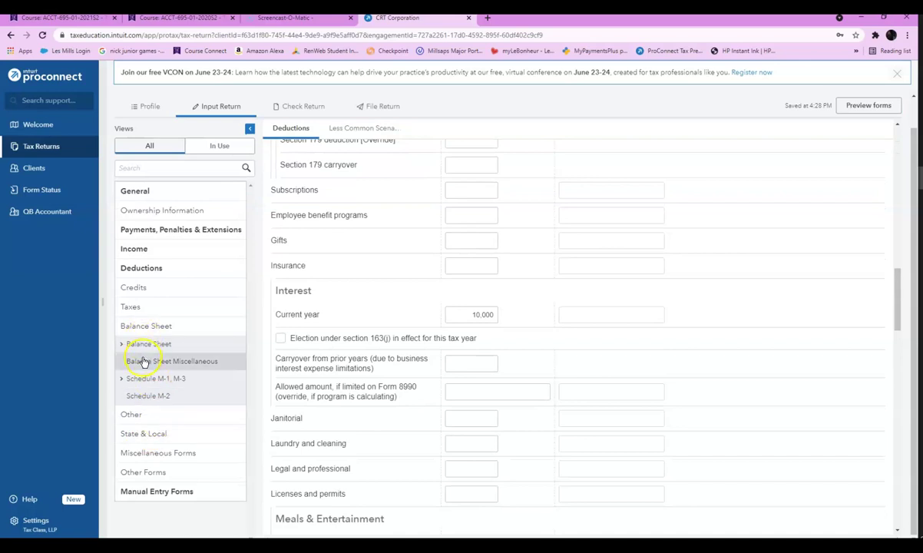
pyautogui.click(149, 333)
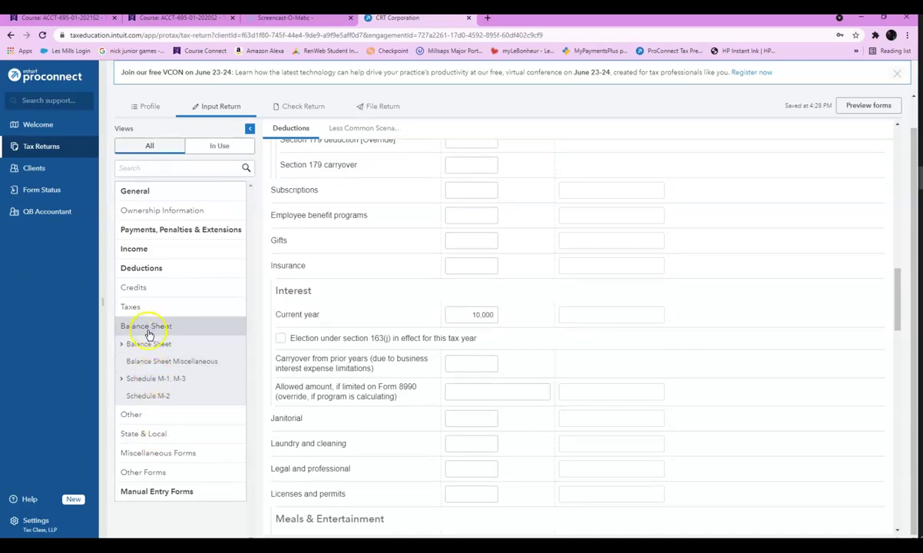
pyautogui.click(148, 384)
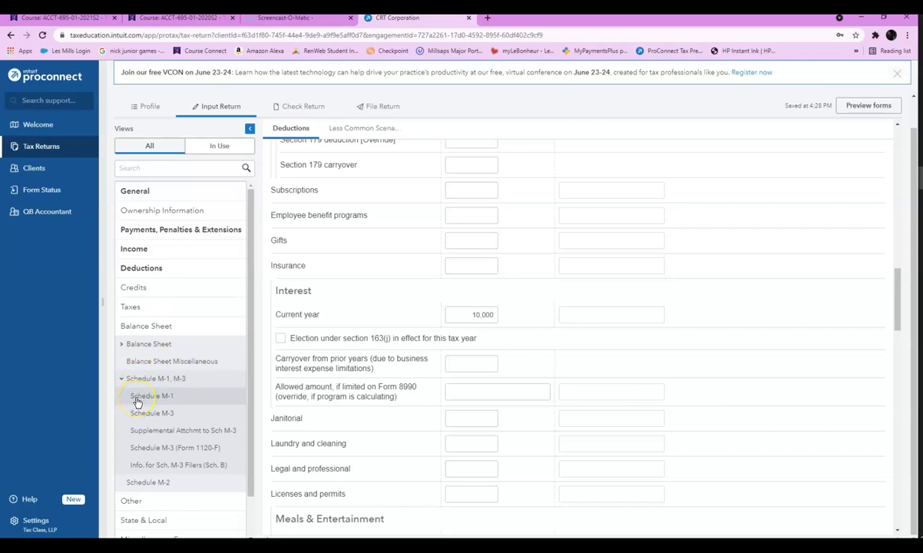
pyautogui.click(137, 399)
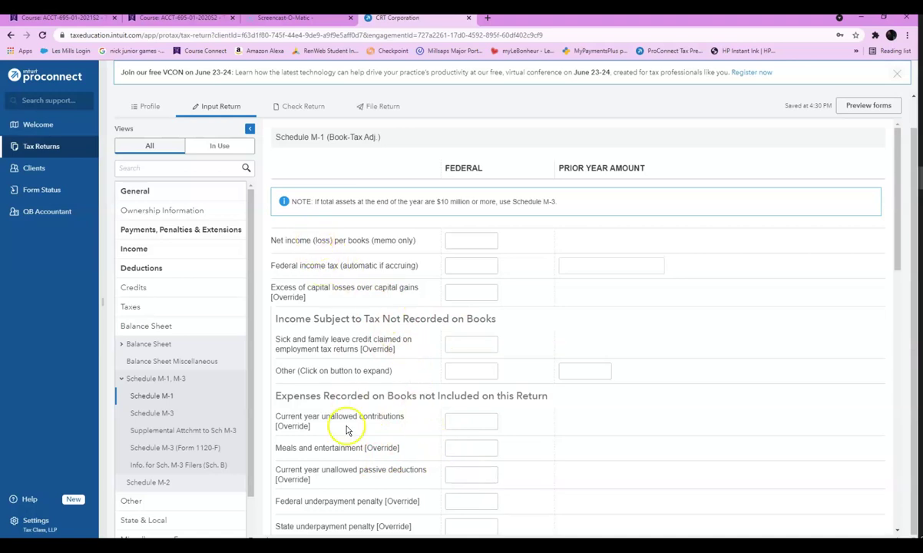
# Add an other expense recorded on books not included on this return: "Interest expense for tax exempt bonds", federal amount 2,000
pyautogui.scroll(-1, 342, 445)
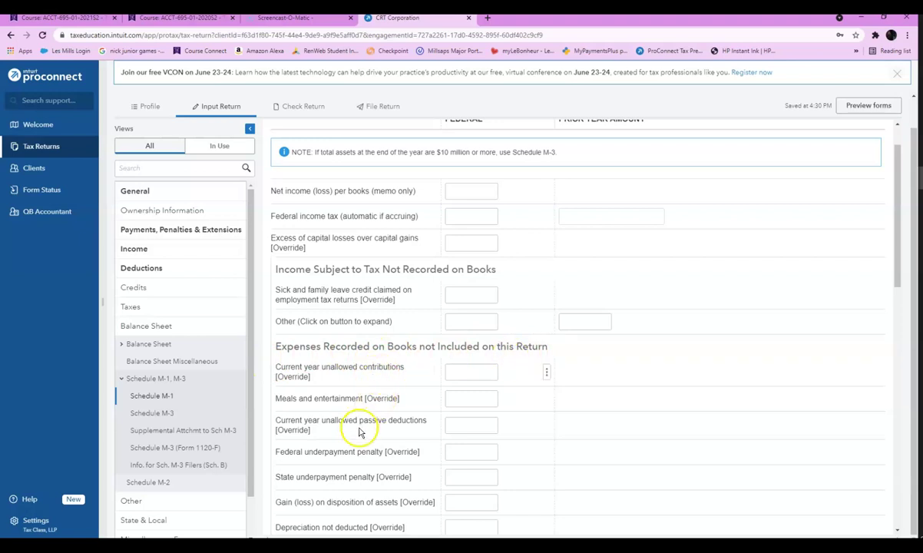
pyautogui.scroll(-1, 361, 431)
pyautogui.scroll(-1, 363, 430)
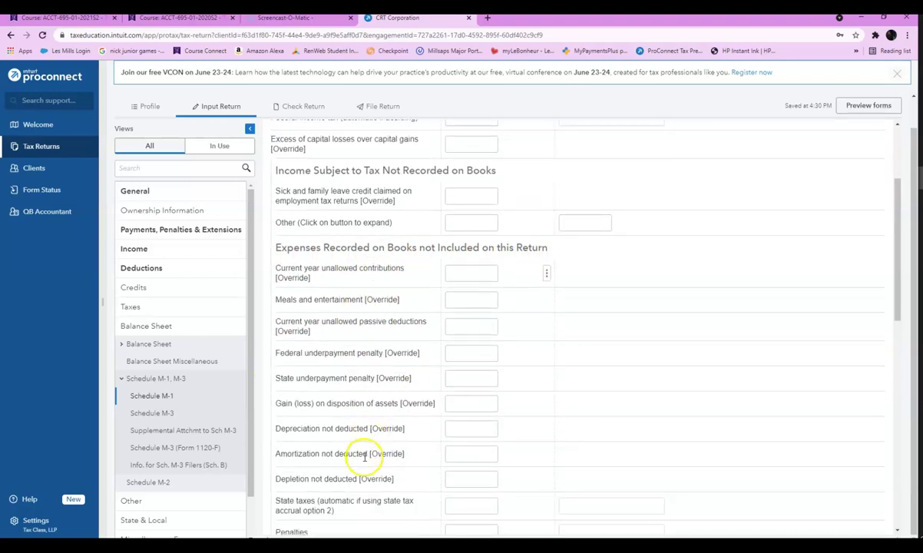
pyautogui.scroll(-3, 358, 464)
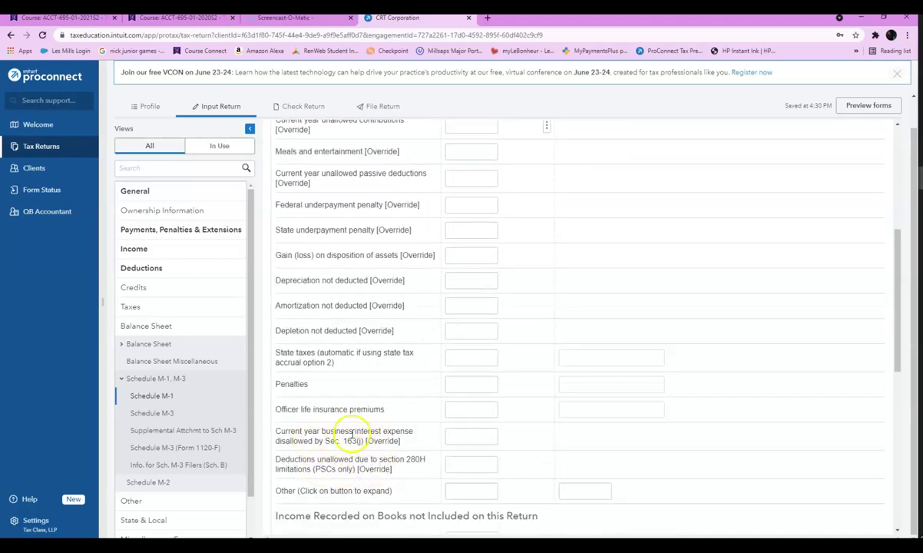
pyautogui.scroll(-1, 398, 428)
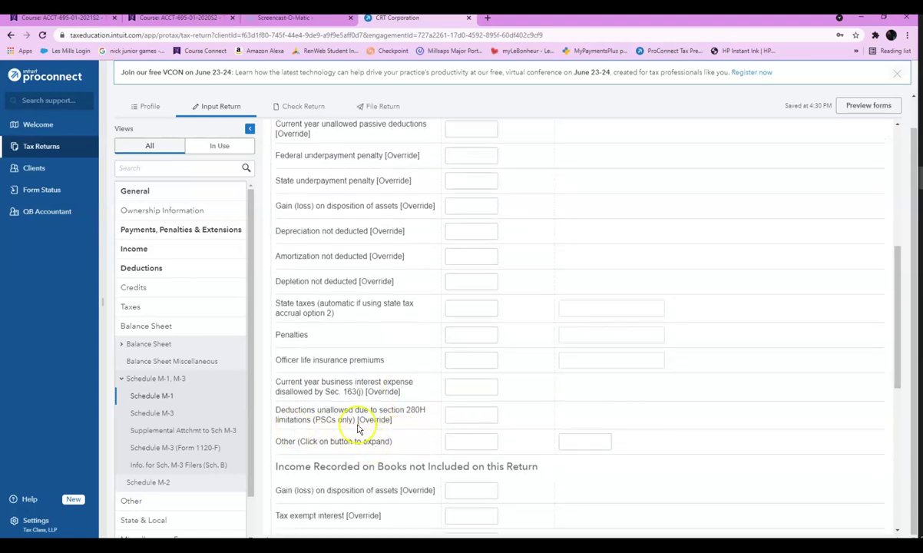
pyautogui.click(466, 441)
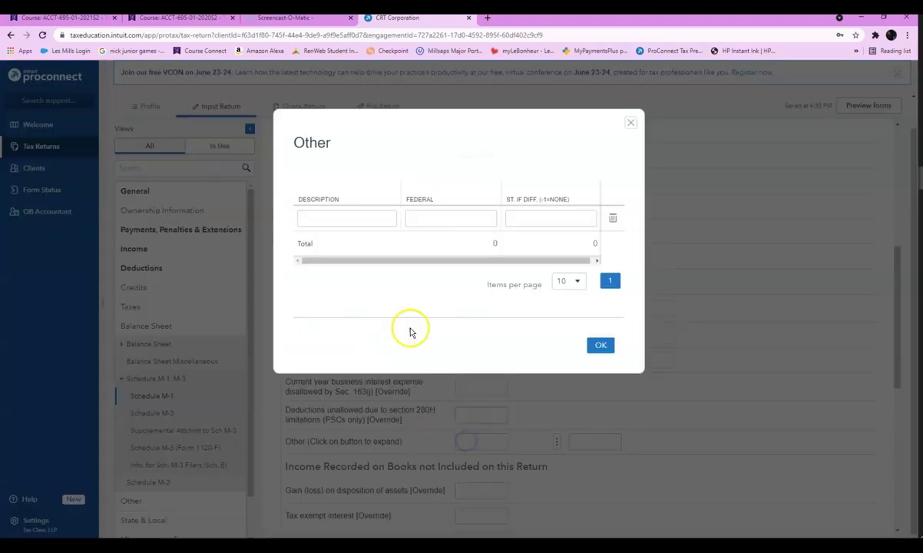
pyautogui.click(327, 219)
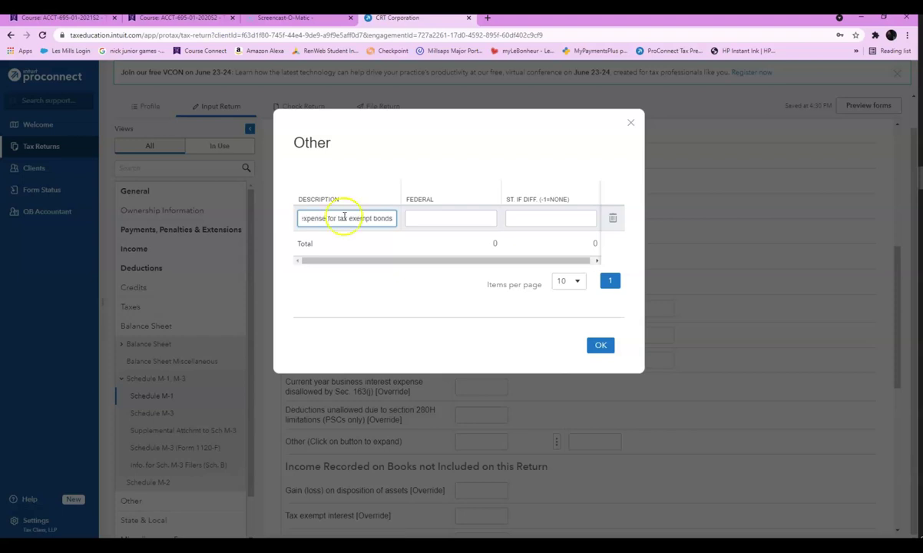
pyautogui.click(432, 217)
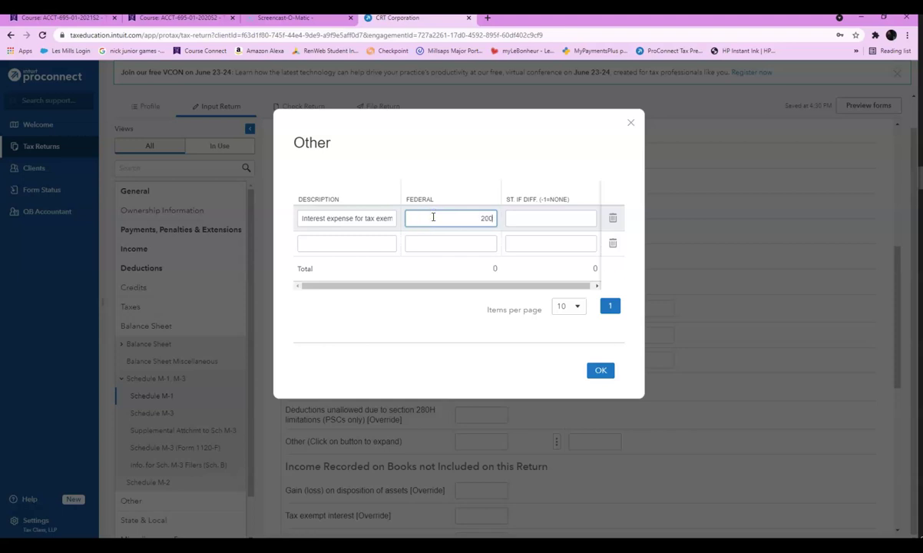
pyautogui.click(598, 372)
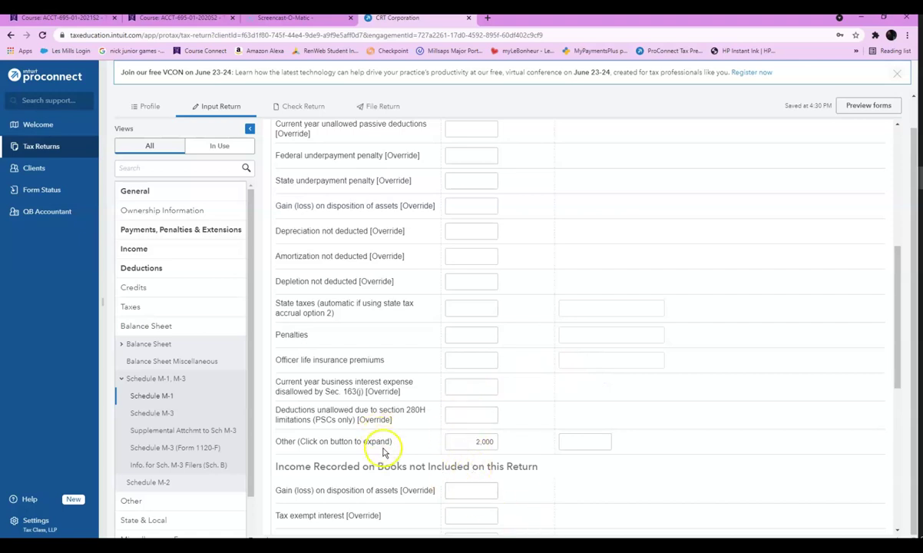
# Check the federal Form 1120, examining Schedule M-1 and the income, deduction and tax lines on page 1
pyautogui.click(311, 108)
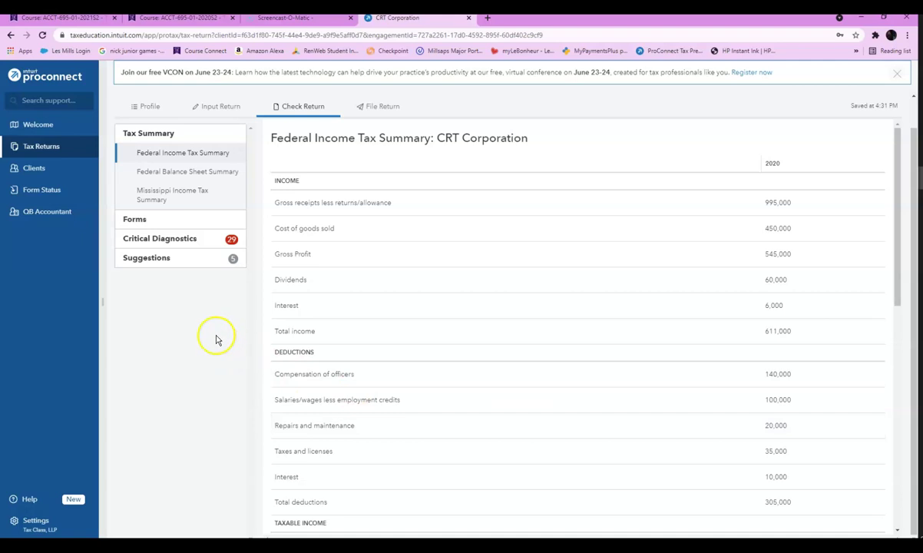
pyautogui.click(132, 219)
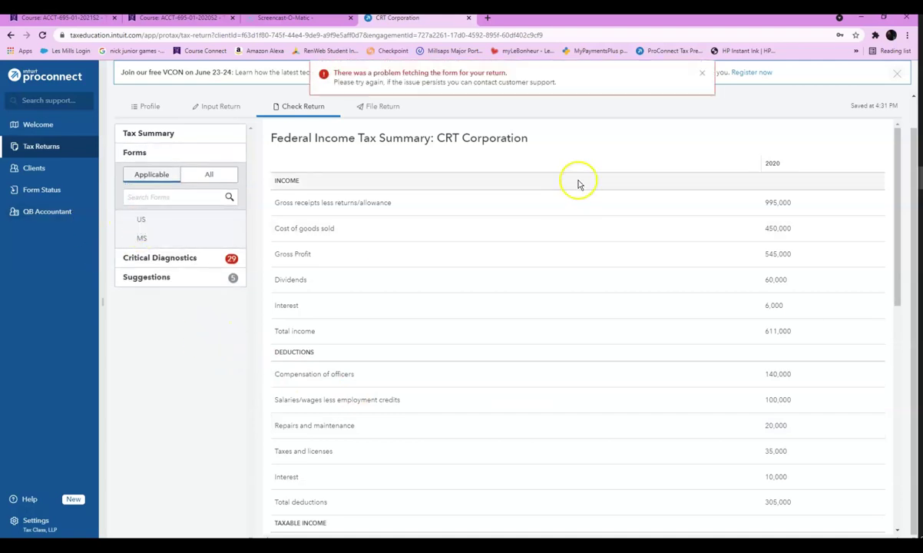
pyautogui.click(702, 76)
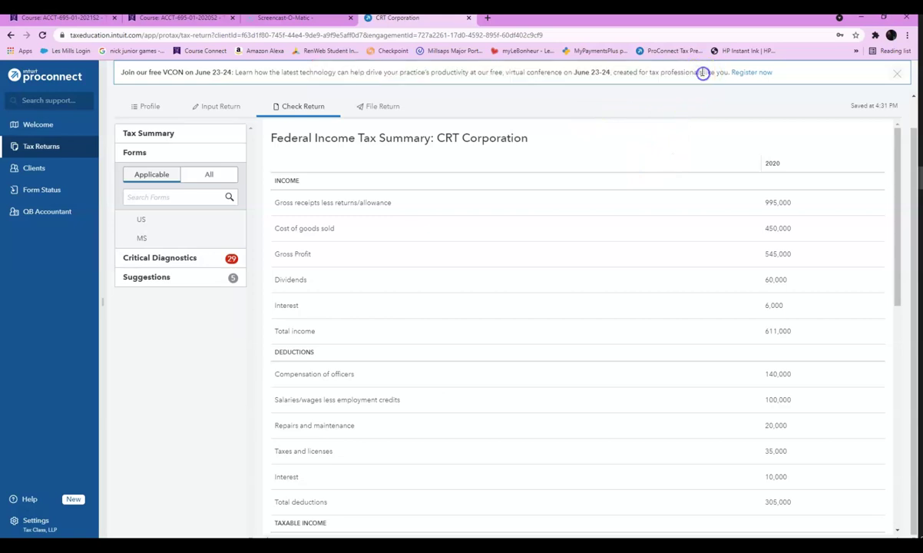
pyautogui.click(144, 221)
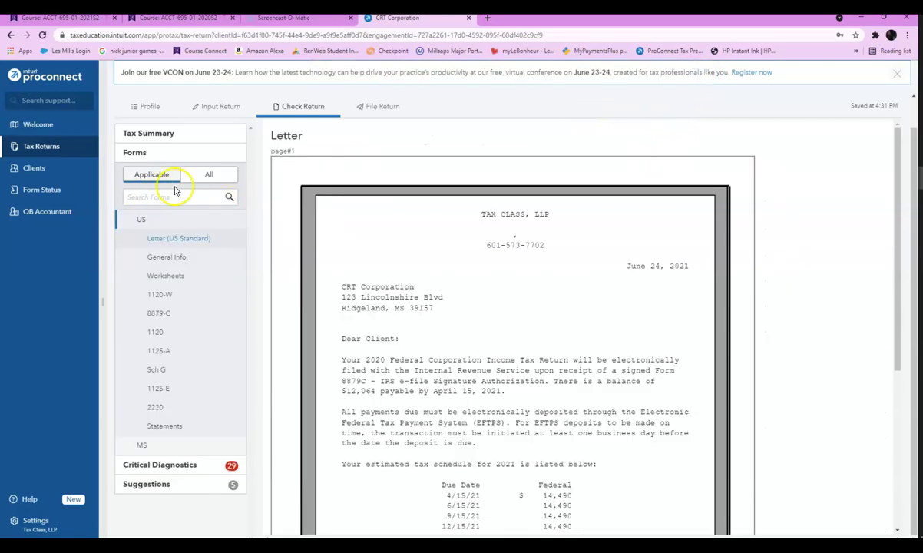
pyautogui.click(167, 331)
pyautogui.scroll(-10, 655, 309)
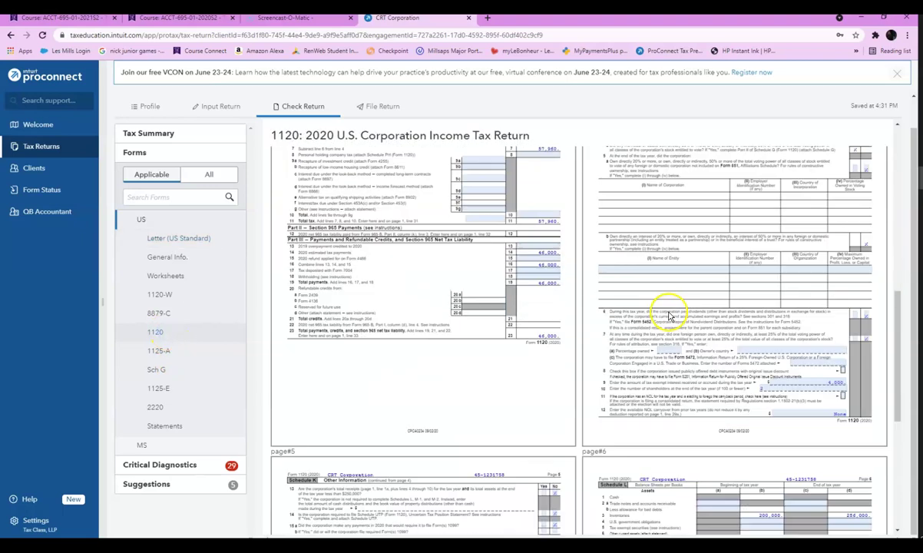
pyautogui.scroll(-5, 676, 308)
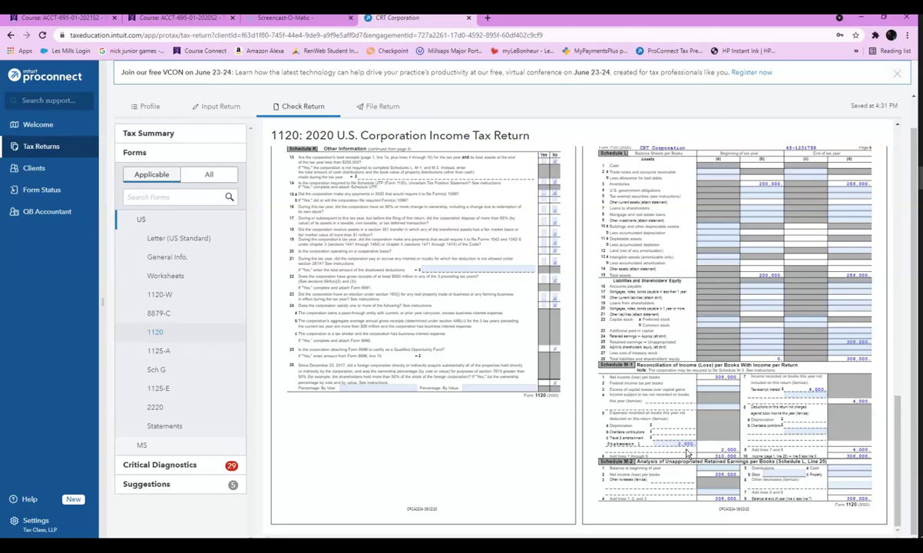
pyautogui.scroll(10, 511, 309)
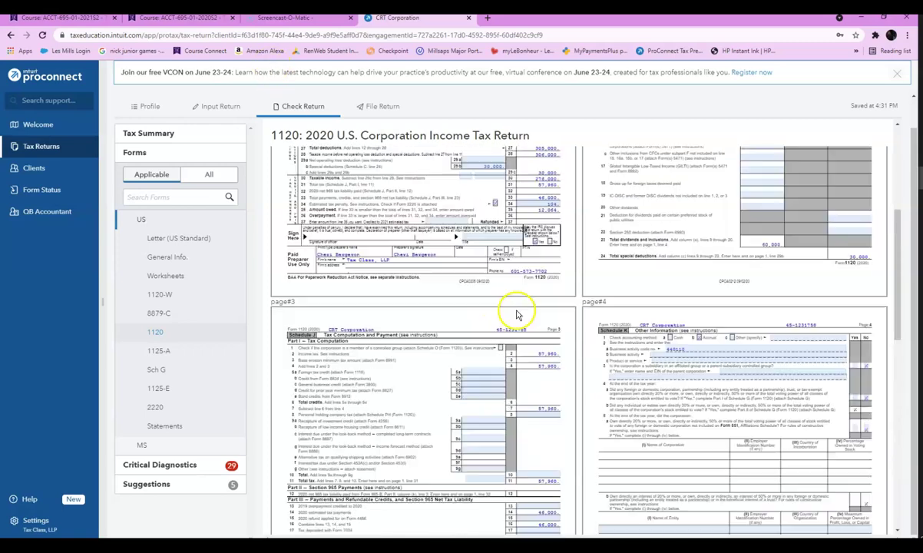
pyautogui.scroll(1, 519, 309)
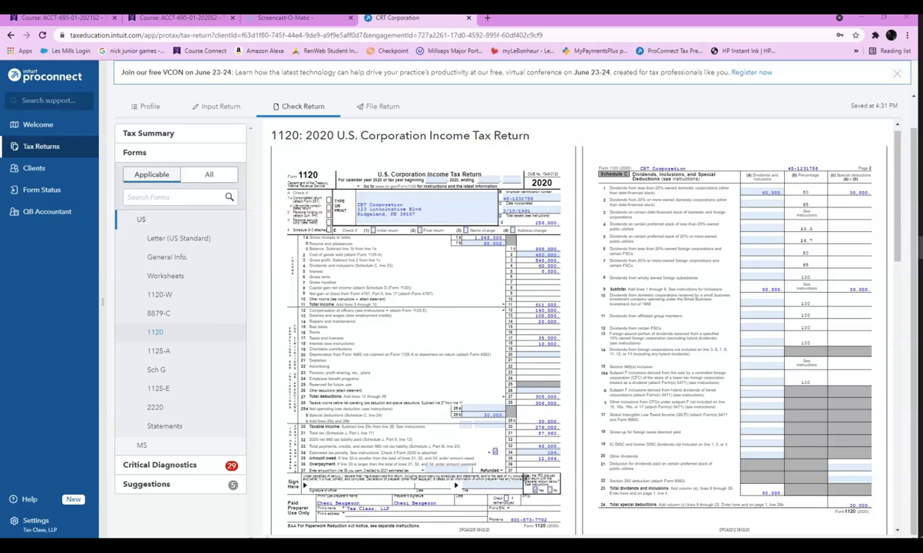
# Return to the Deductions input and enter 8,000 for advertising
pyautogui.click(223, 106)
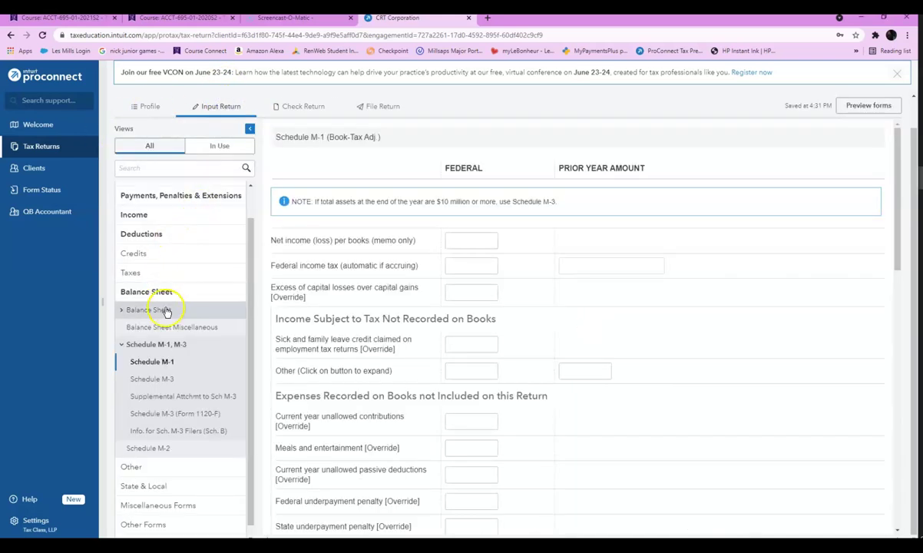
pyautogui.click(139, 235)
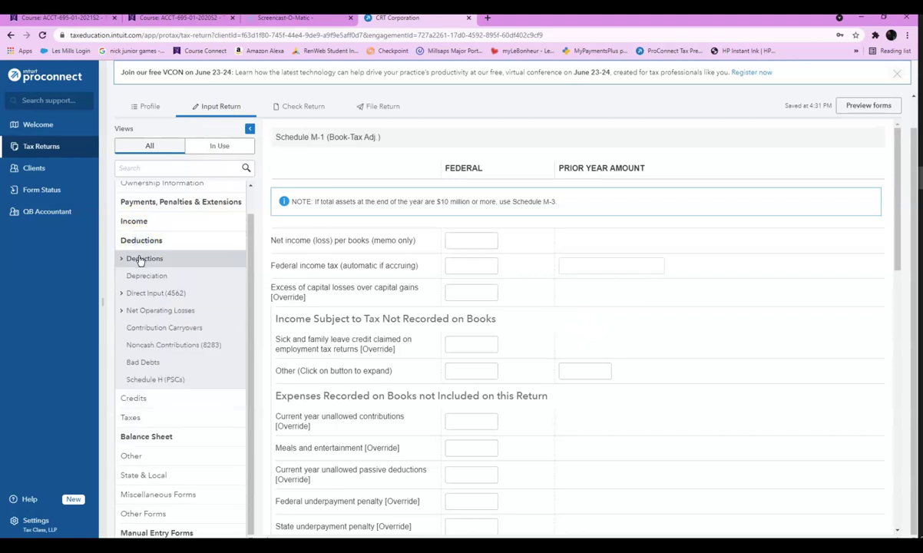
pyautogui.click(139, 258)
pyautogui.click(148, 270)
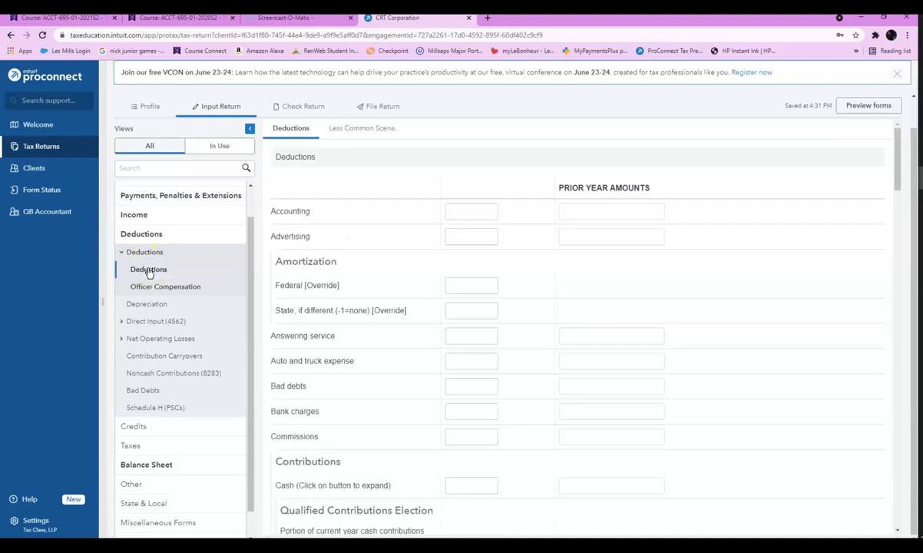
pyautogui.click(466, 244)
pyautogui.write('8000')
pyautogui.click(802, 321)
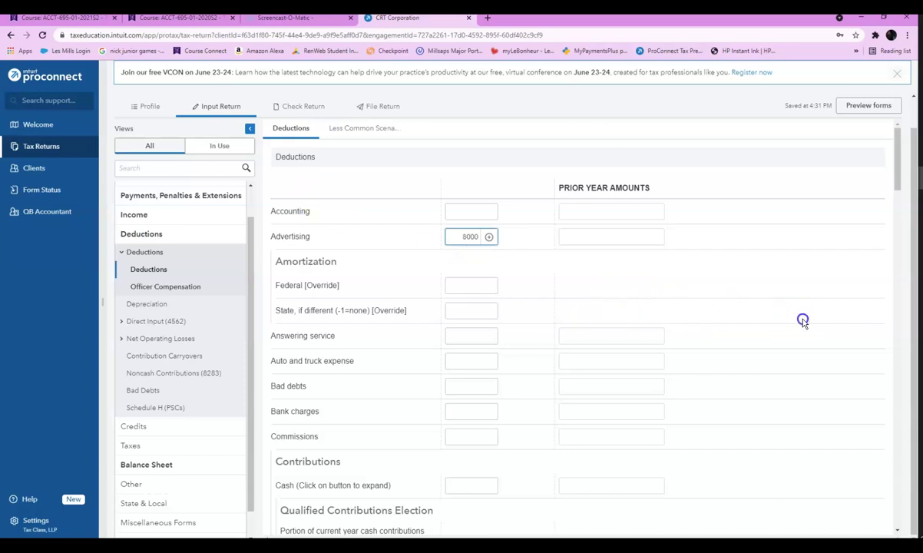
# Enter 24,000 as personal property rent in the Deductions input
pyautogui.scroll(-5, 386, 386)
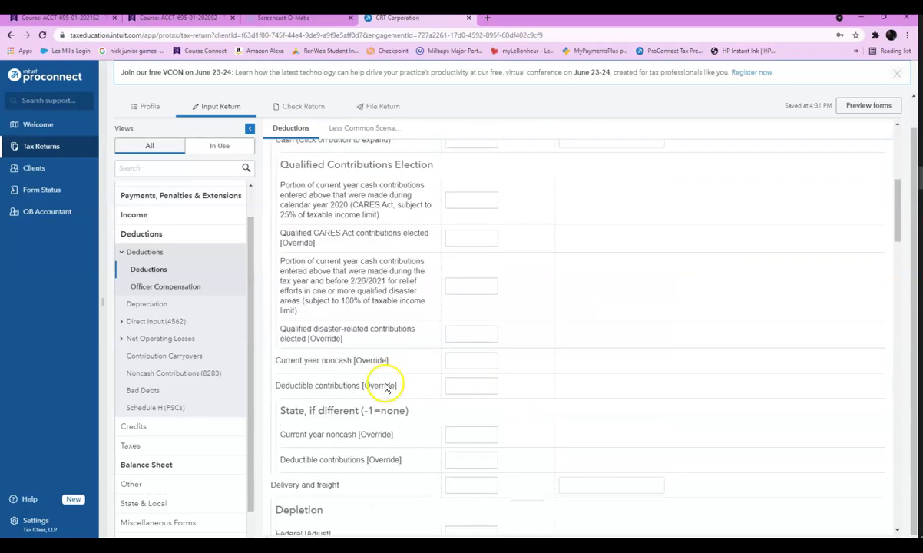
pyautogui.scroll(-10, 387, 386)
pyautogui.scroll(-3, 382, 383)
pyautogui.scroll(-2, 373, 382)
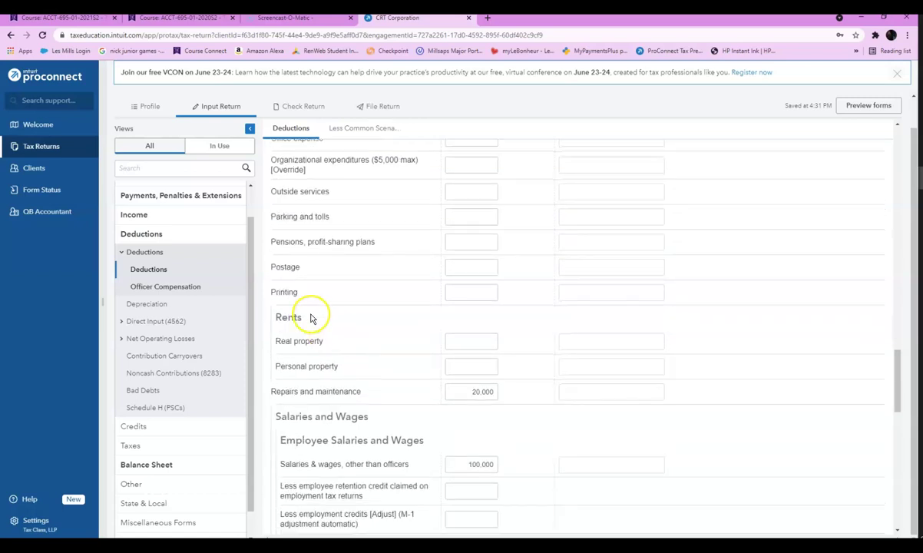
pyautogui.click(469, 366)
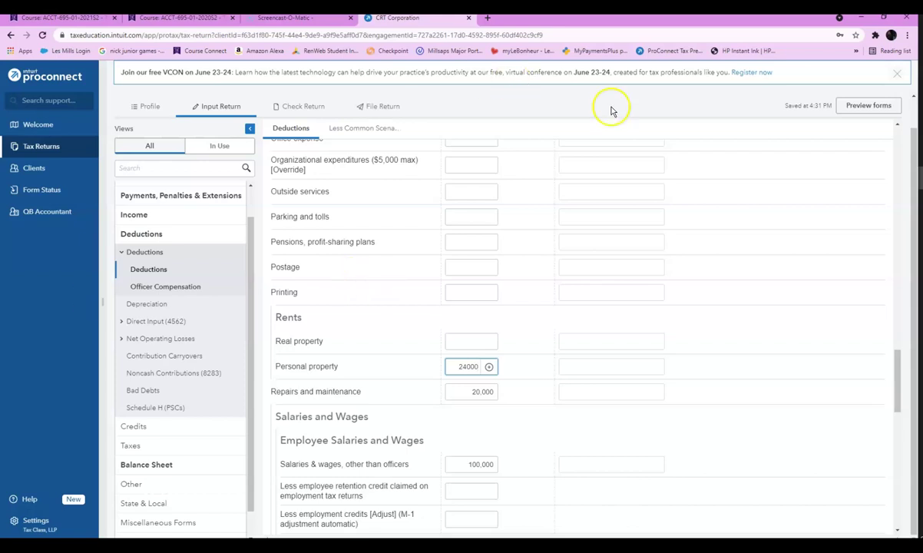
# Enter 16,000 as the depreciation override under "State if different" in the Deductions input
pyautogui.scroll(3, 414, 220)
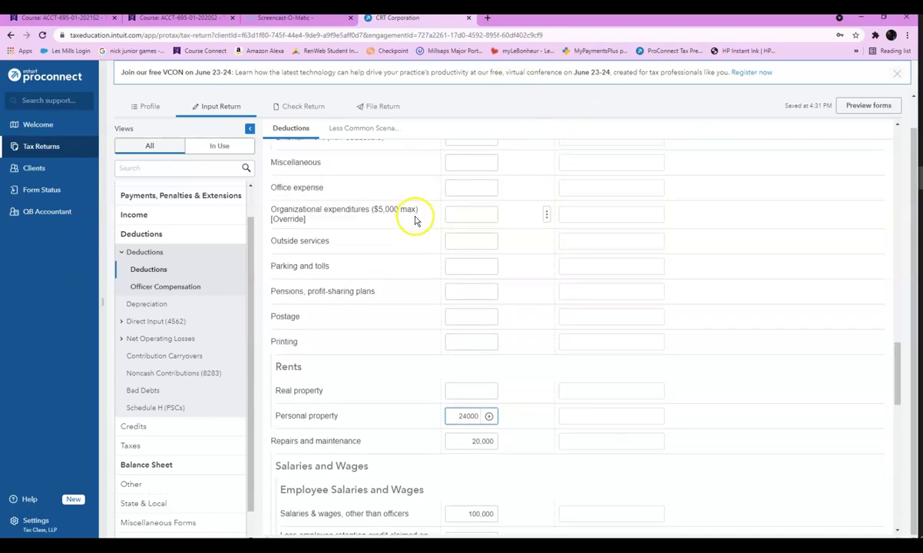
pyautogui.scroll(6, 441, 300)
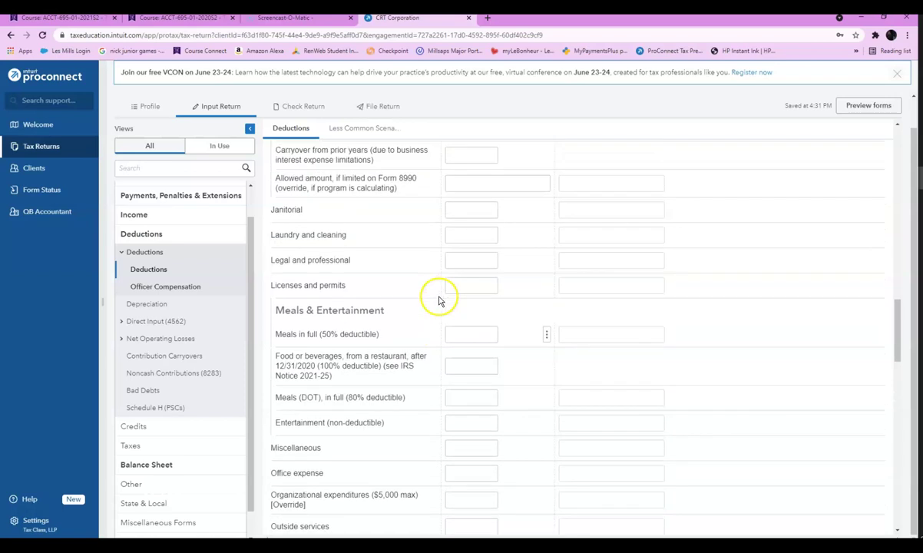
pyautogui.scroll(1, 432, 286)
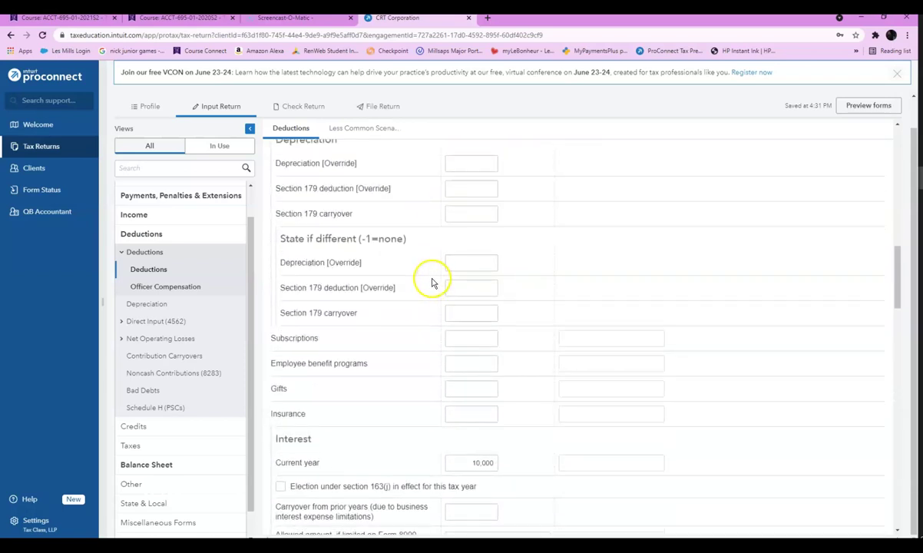
pyautogui.click(456, 264)
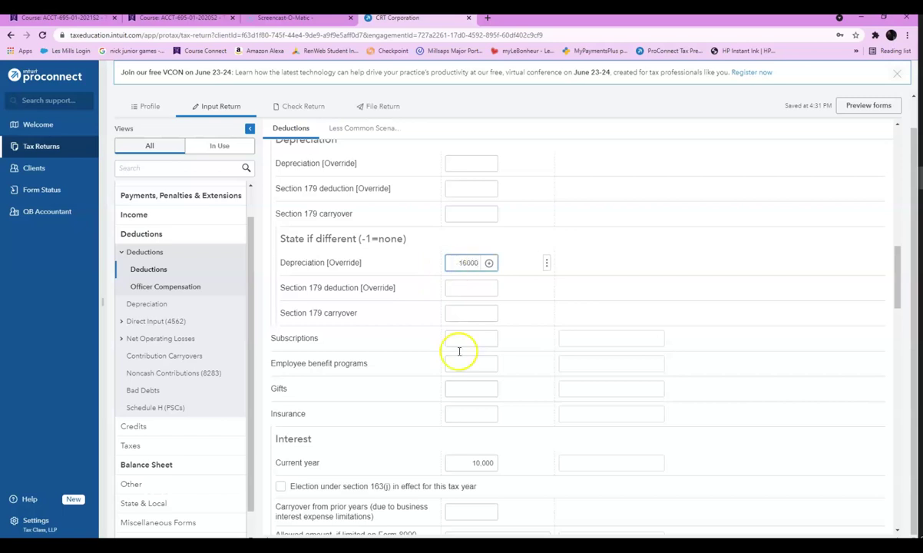
# Add an entry to the expandable Other deductions with the description "Other Deductions" and the amount 21,000
pyautogui.scroll(-10, 618, 392)
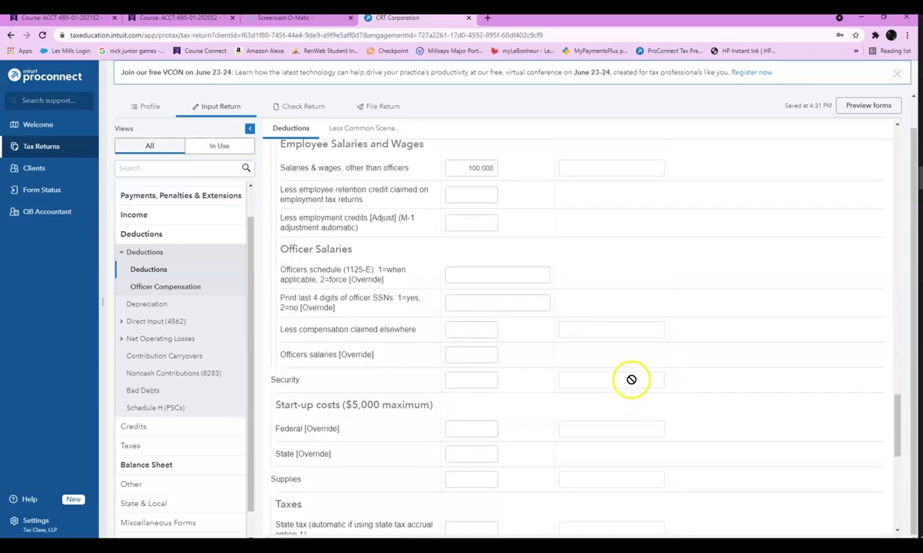
pyautogui.scroll(-6, 461, 346)
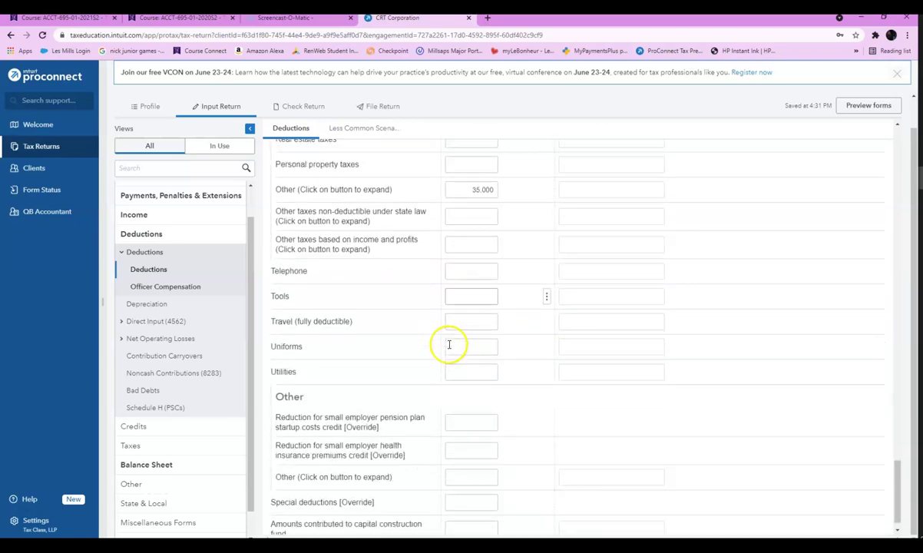
pyautogui.scroll(-1, 407, 418)
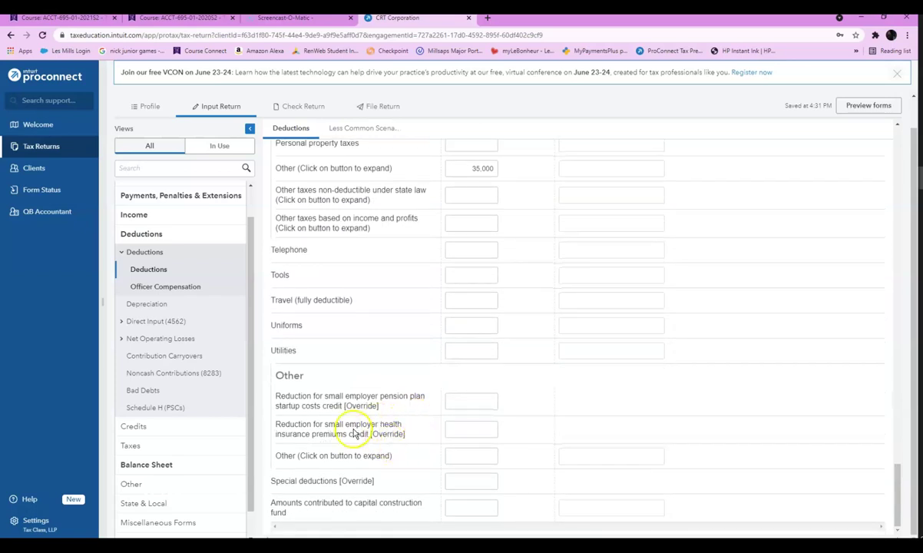
pyautogui.click(450, 455)
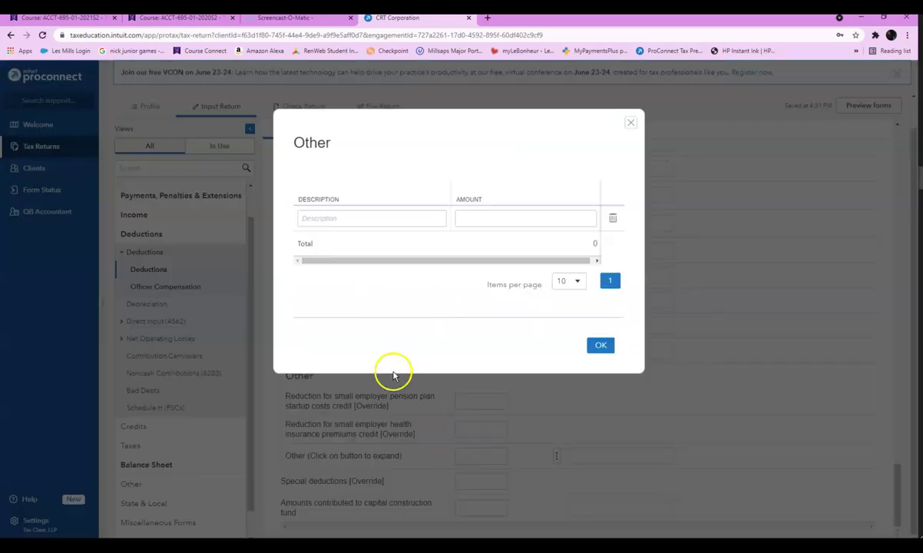
pyautogui.click(313, 218)
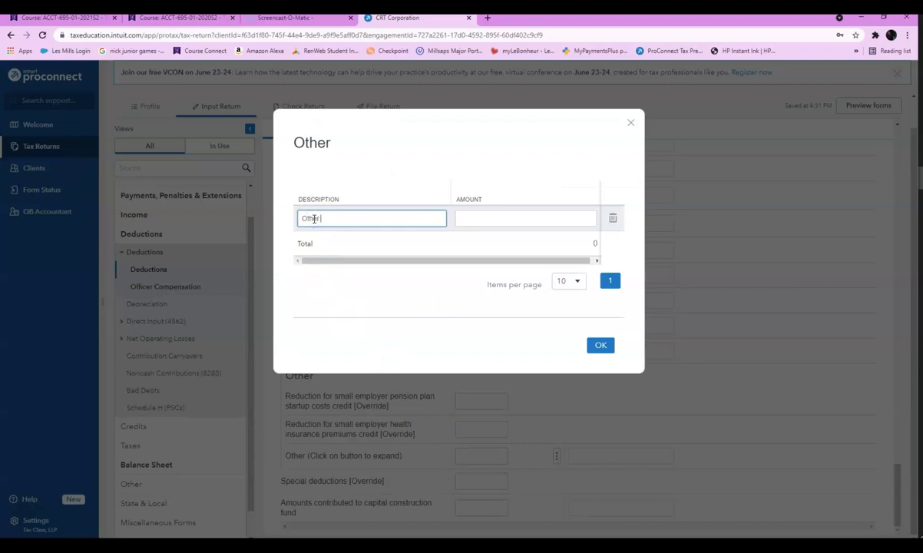
pyautogui.press('Tab')
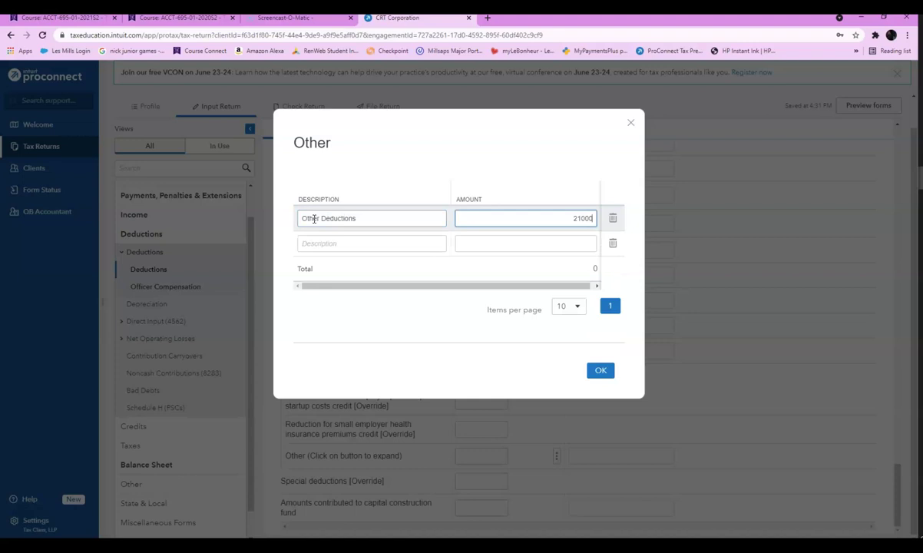
pyautogui.click(600, 372)
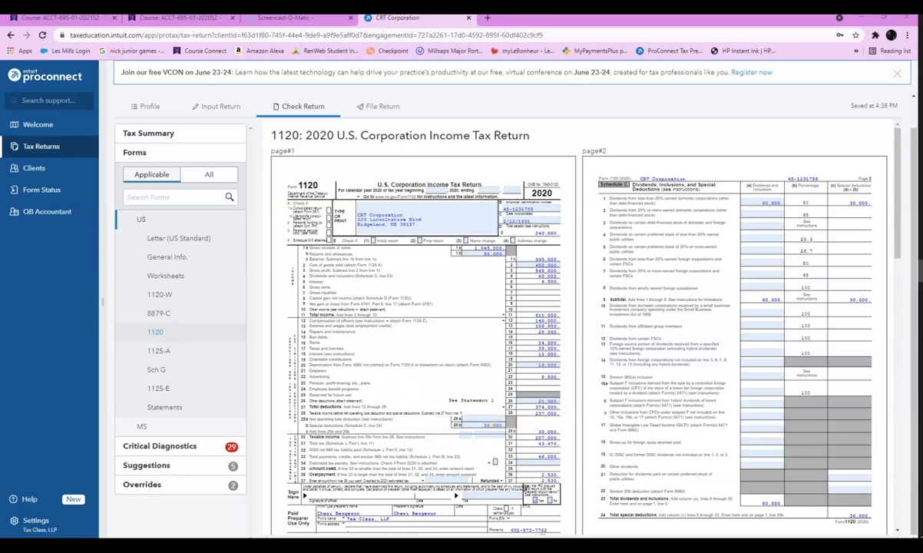
# Switch to the Excel workbook's Income Statement sheet and compare its taxable income, tax, estimated payments and refund with page 1 of Form 1120
pyautogui.moveTo(0, 66); pyautogui.dragTo(287, 44)
pyautogui.click(542, 370)
pyautogui.scroll(-2, 542, 371)
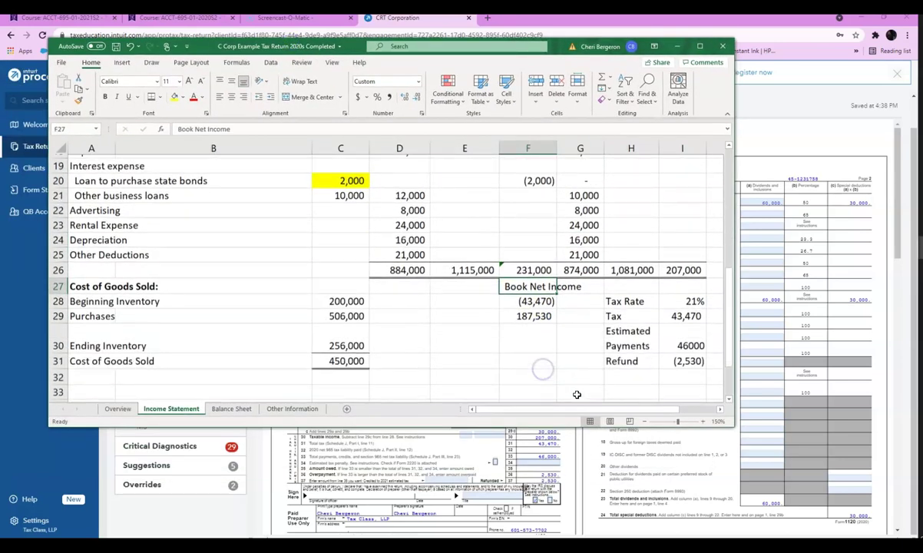
pyautogui.click(680, 265)
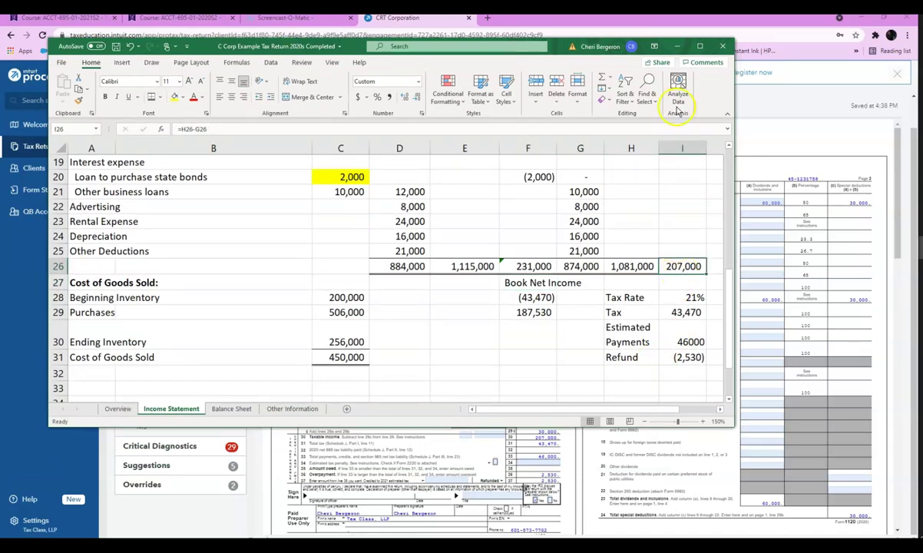
pyautogui.moveTo(531, 43); pyautogui.dragTo(0, 96)
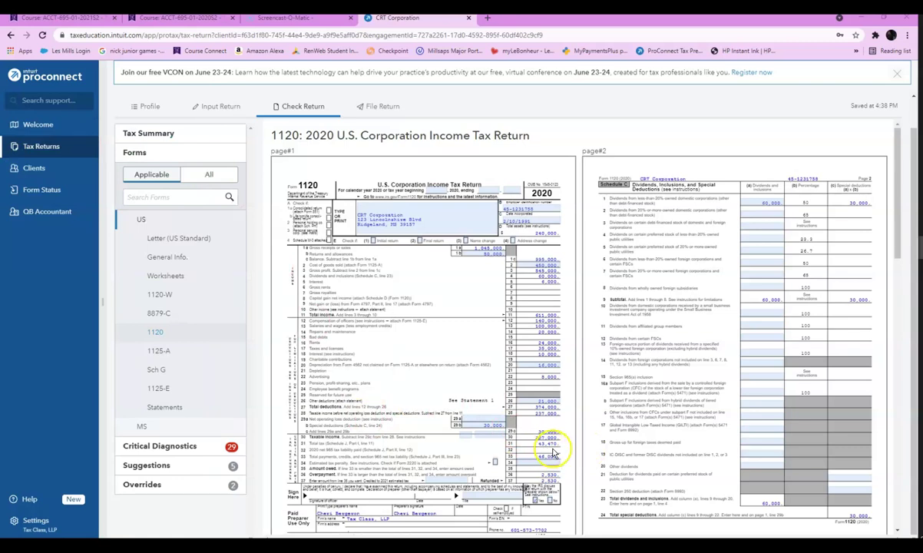
pyautogui.moveTo(0, 101); pyautogui.dragTo(225, 80)
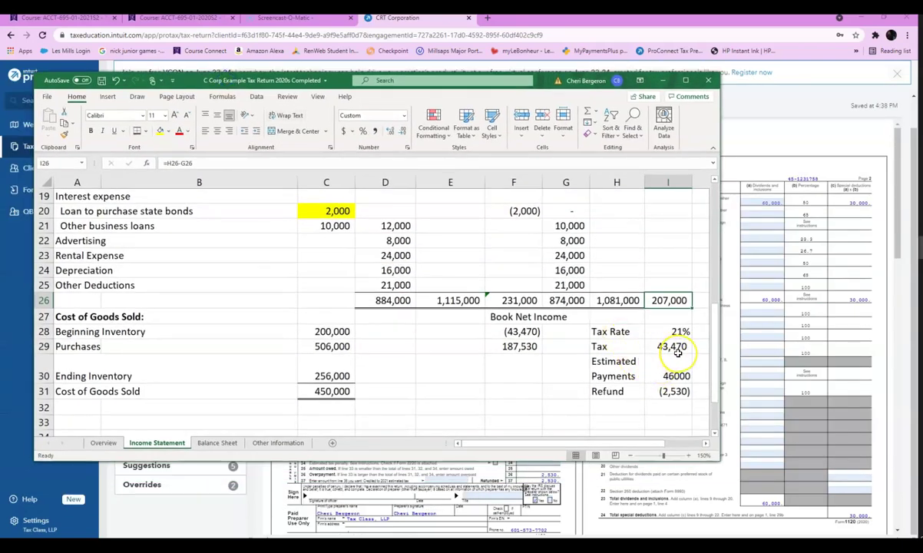
pyautogui.moveTo(336, 79); pyautogui.dragTo(338, 50)
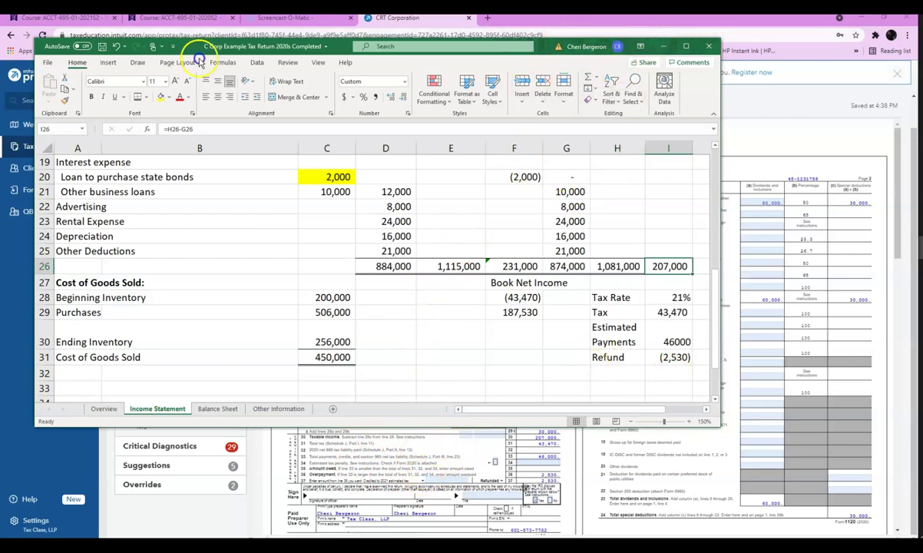
pyautogui.moveTo(346, 48); pyautogui.dragTo(0, 154)
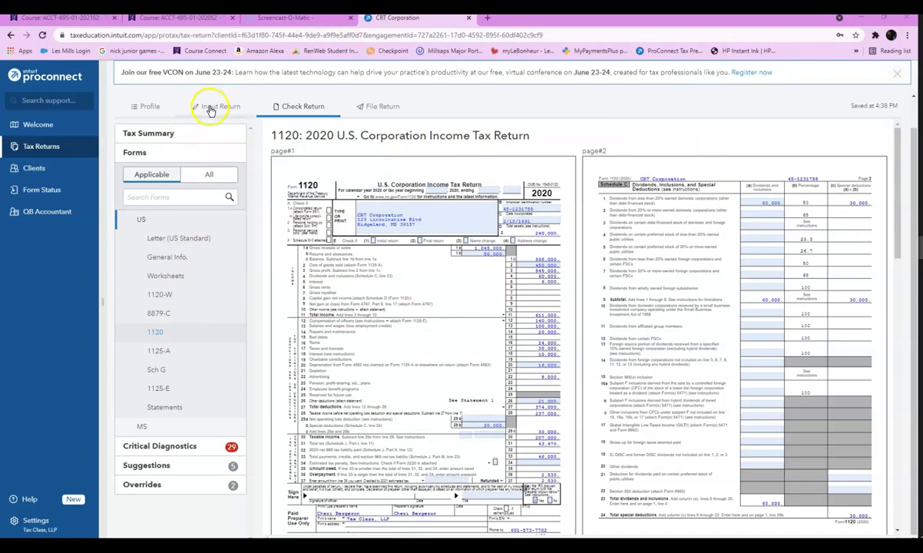
# Review Schedule L on page 6 of Form 1120 and open the Assets, Liabilities and Capital input of the balance sheet
pyautogui.scroll(-8, 731, 330)
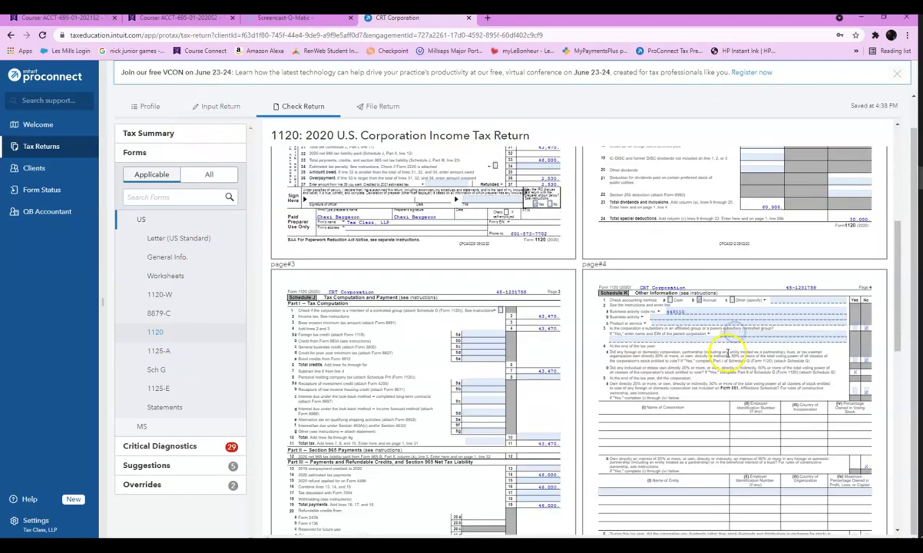
pyautogui.scroll(-3, 727, 355)
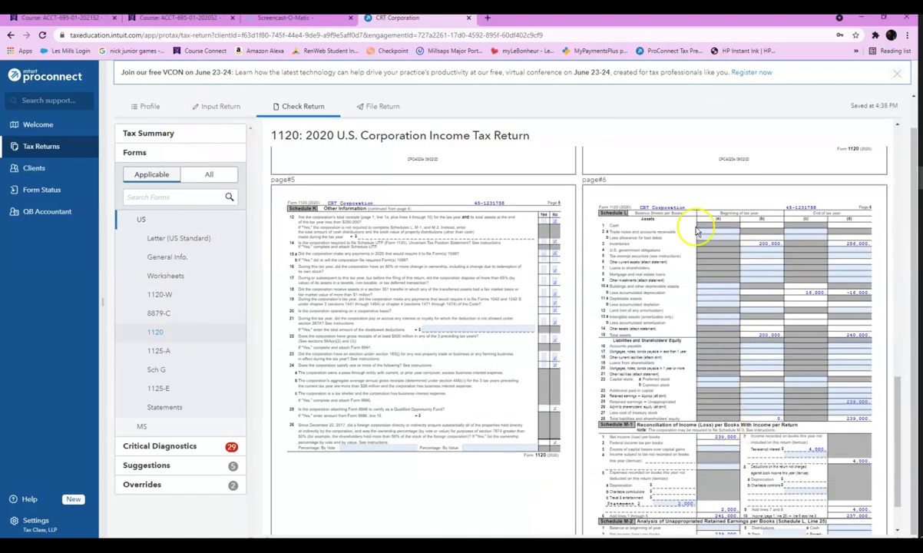
pyautogui.scroll(-2, 742, 330)
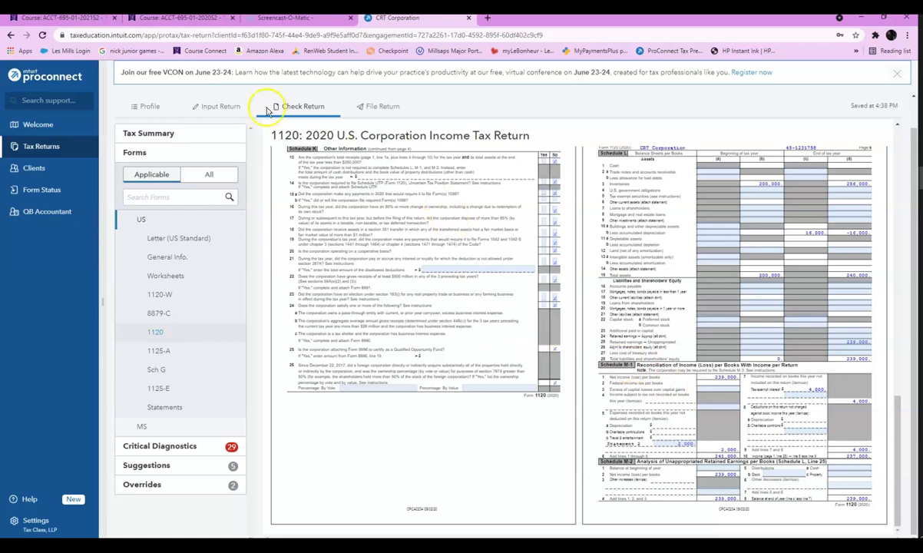
pyautogui.click(207, 108)
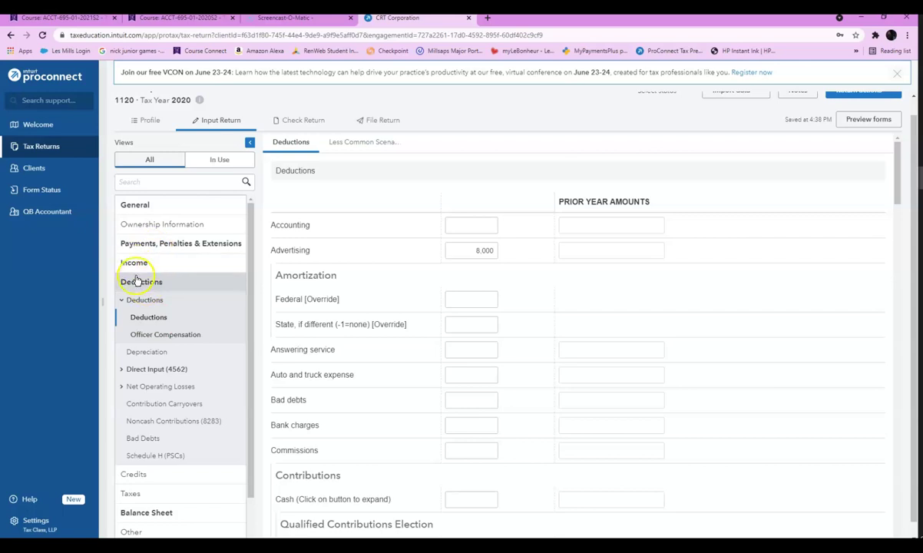
pyautogui.scroll(-1, 146, 431)
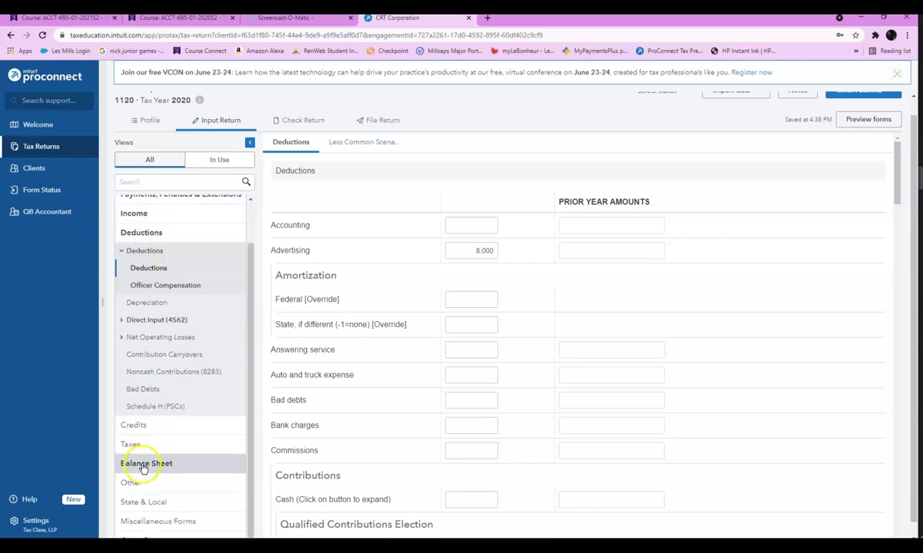
pyautogui.click(146, 464)
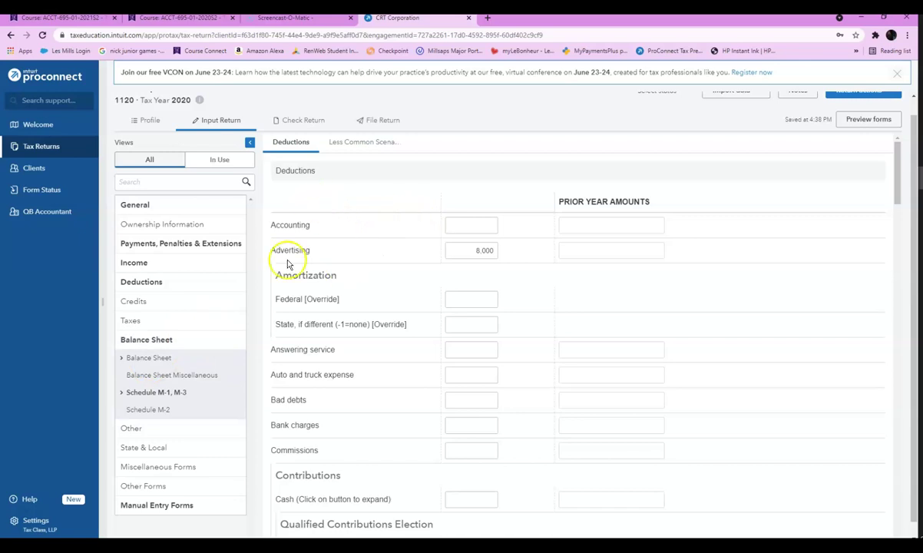
pyautogui.click(149, 359)
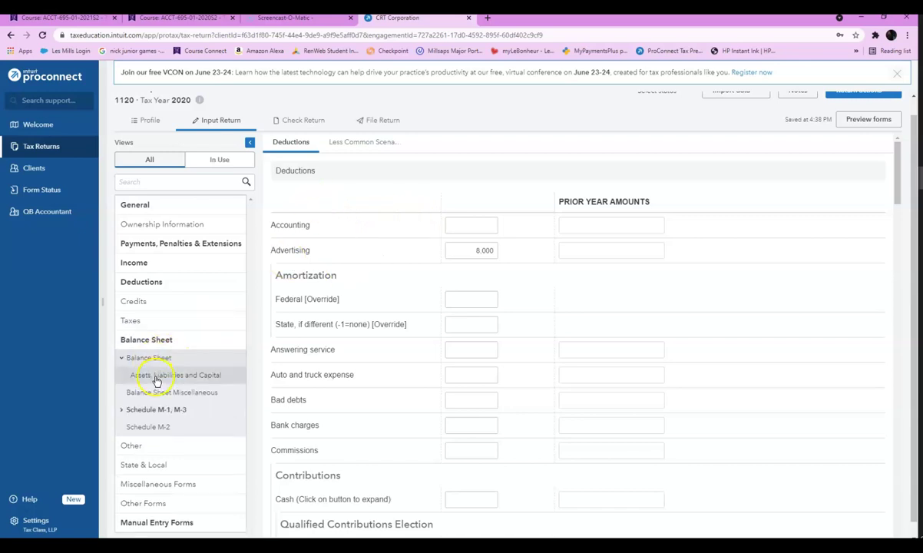
pyautogui.click(155, 378)
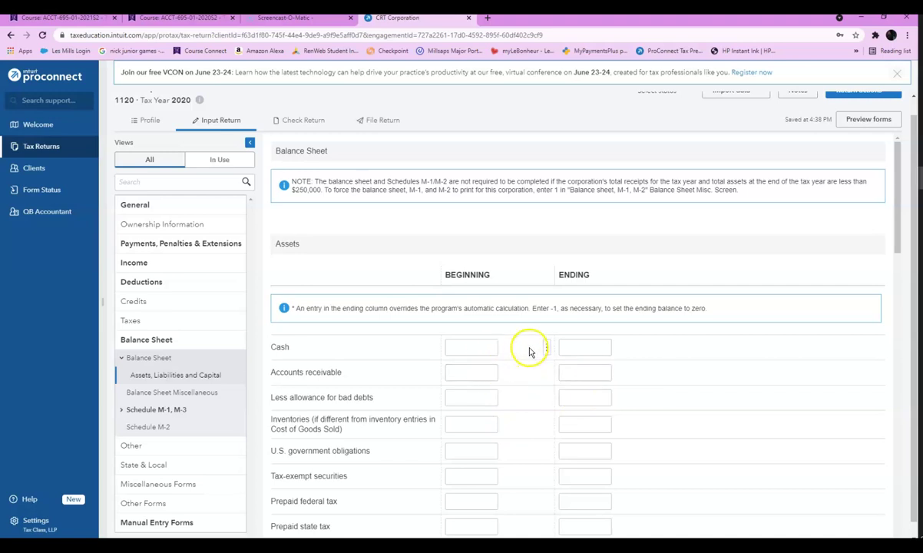
# Enter the balance sheet's cash balances: 240,000 beginning and 178,850 ending
pyautogui.click(476, 347)
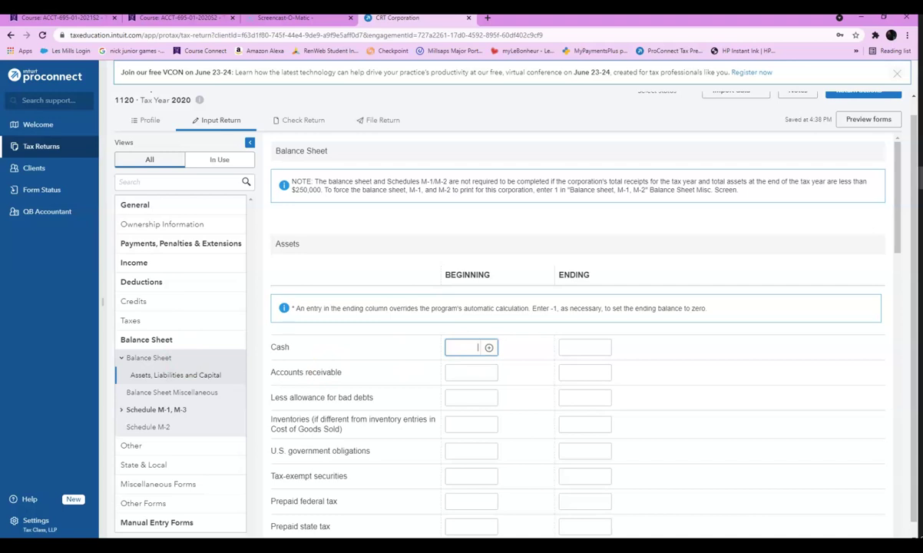
pyautogui.moveTo(0, 83); pyautogui.dragTo(0, 77)
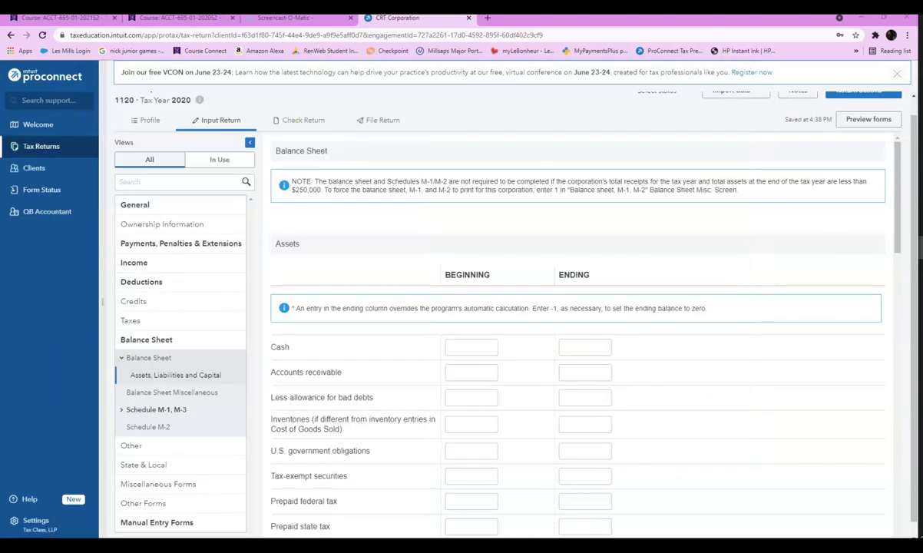
pyautogui.click(462, 345)
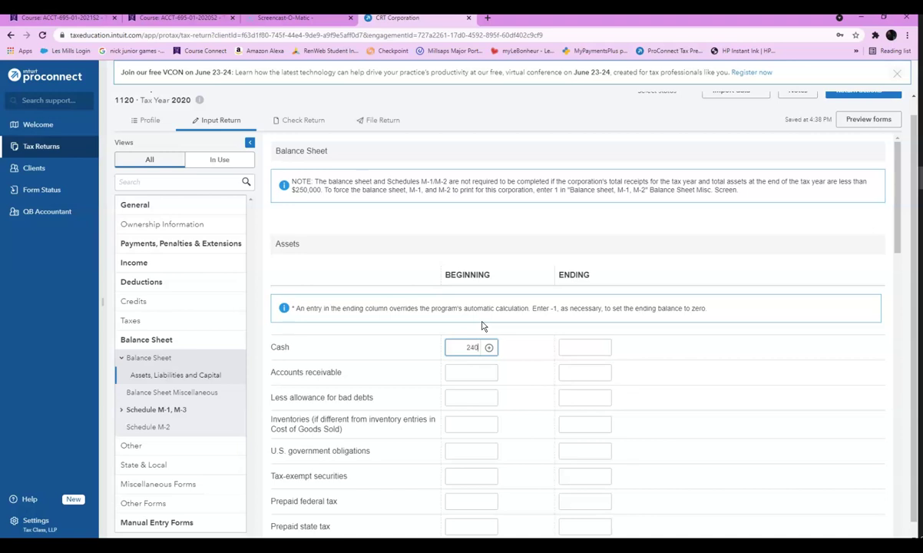
pyautogui.press('Tab')
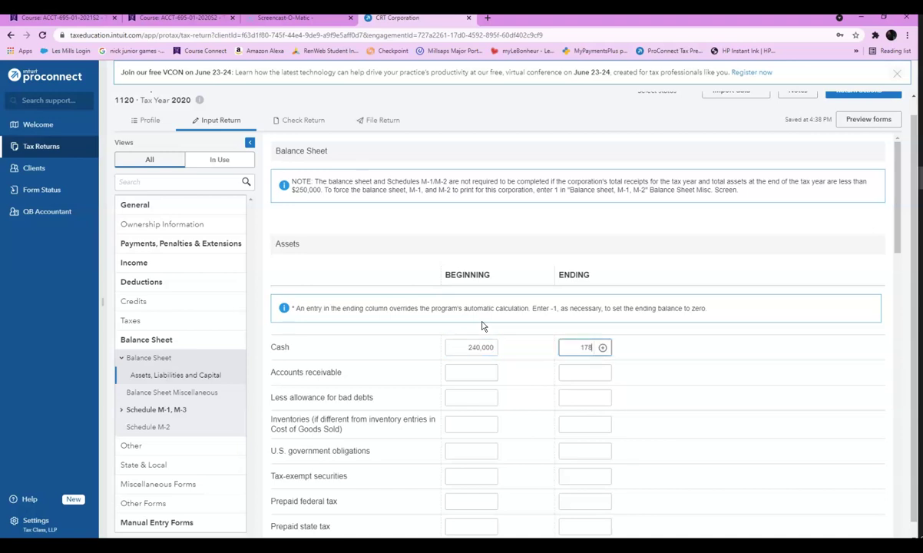
pyautogui.press('Tab')
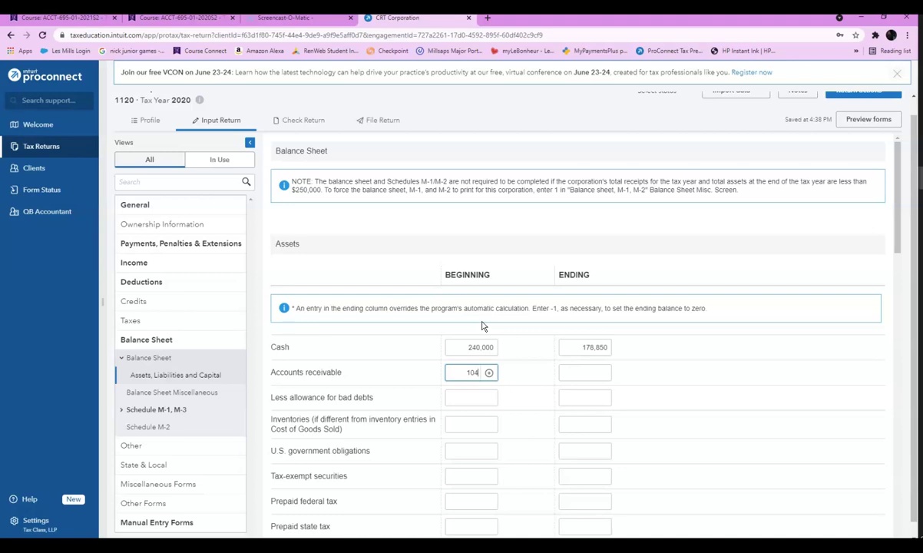
# Enter the accounts receivable balances: 104,200 beginning and 142,300 ending
pyautogui.write('200')
pyautogui.press('Tab')
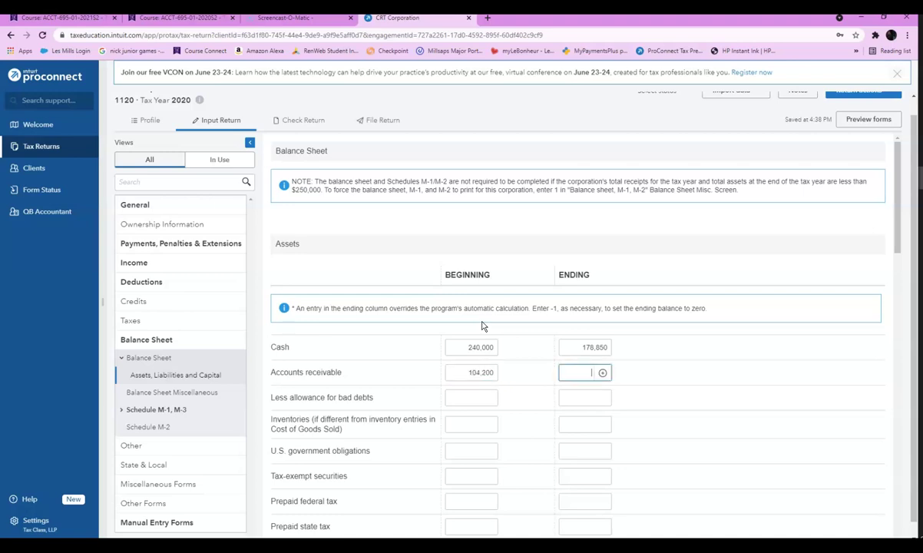
pyautogui.write('142,300')
pyautogui.press('Tab')
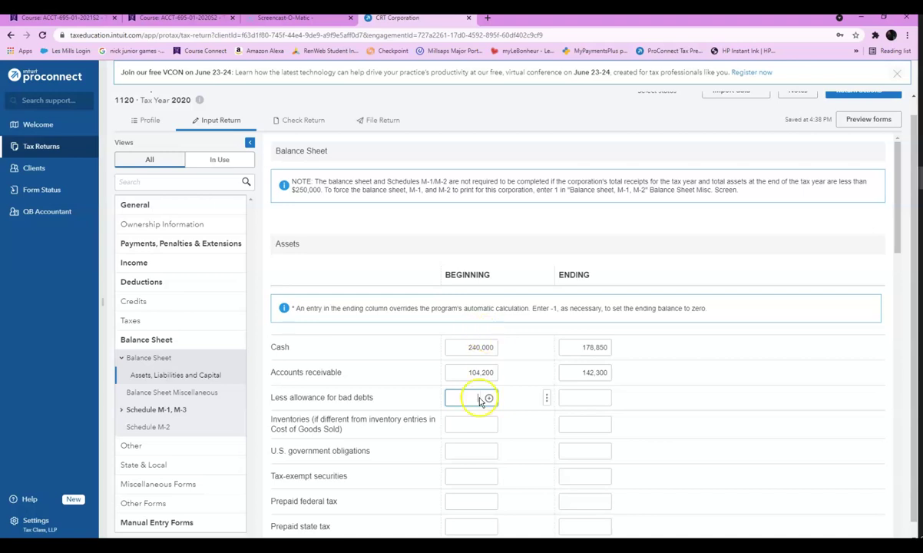
pyautogui.click(476, 425)
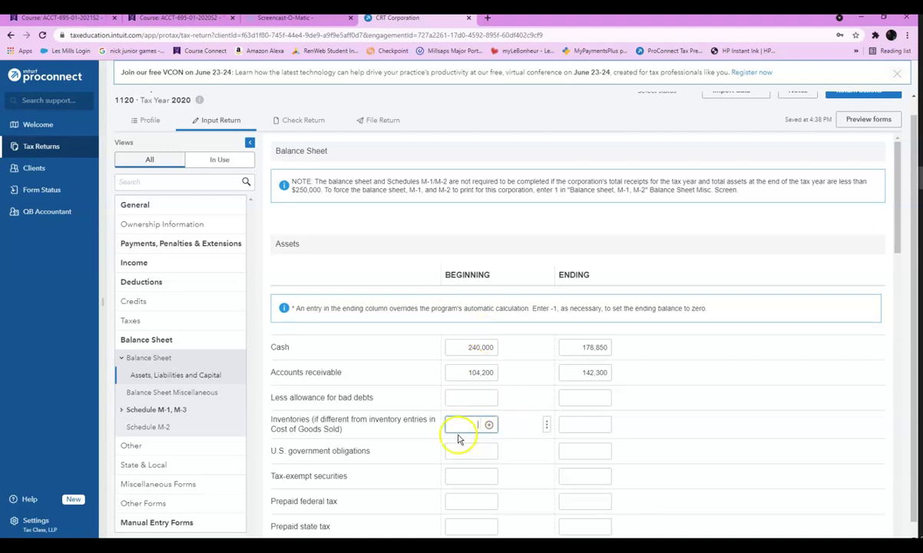
pyautogui.click(583, 424)
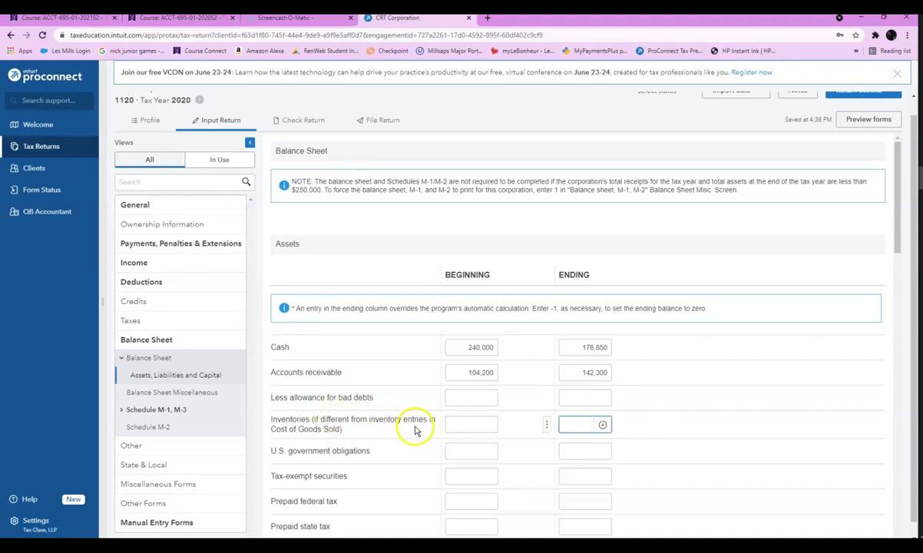
pyautogui.click(468, 424)
pyautogui.click(479, 451)
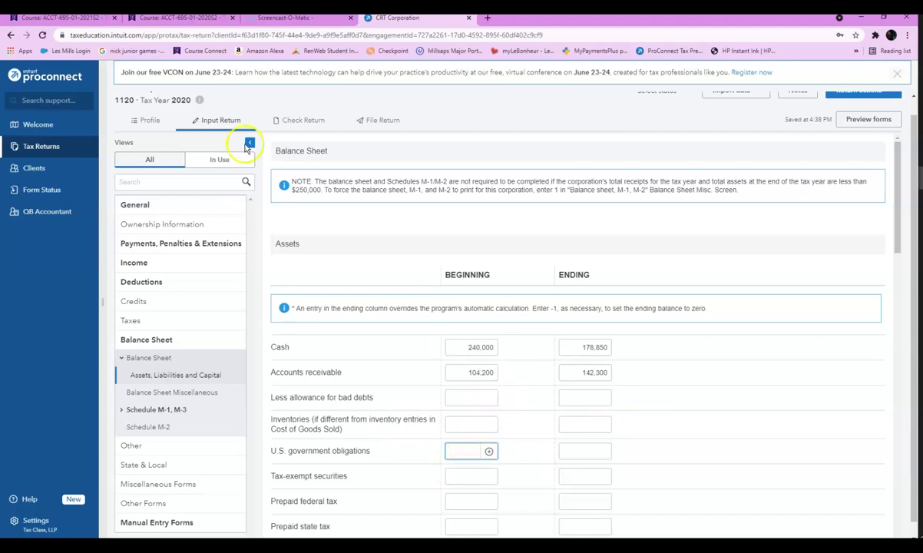
# Open Form 1120 in the return check and review the inventories and other asset lines of Schedule L on page 6
pyautogui.click(305, 121)
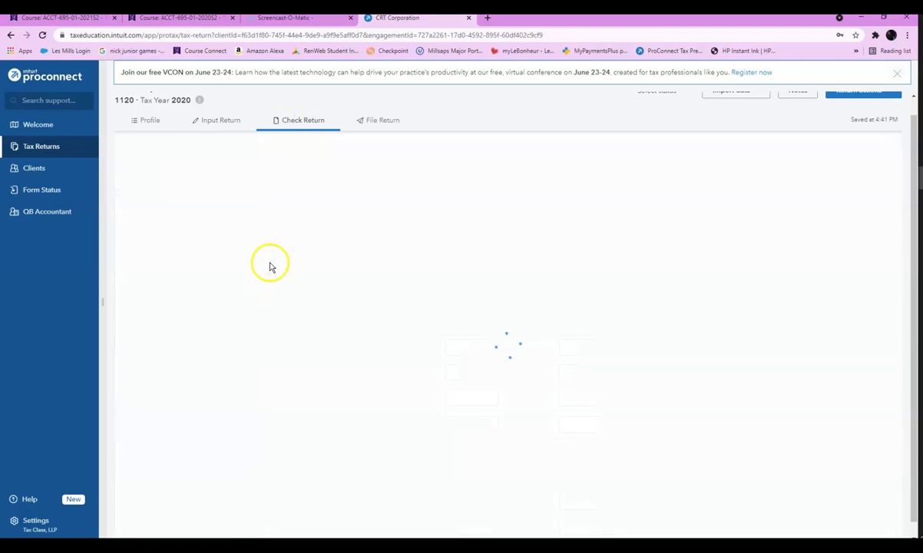
pyautogui.click(137, 233)
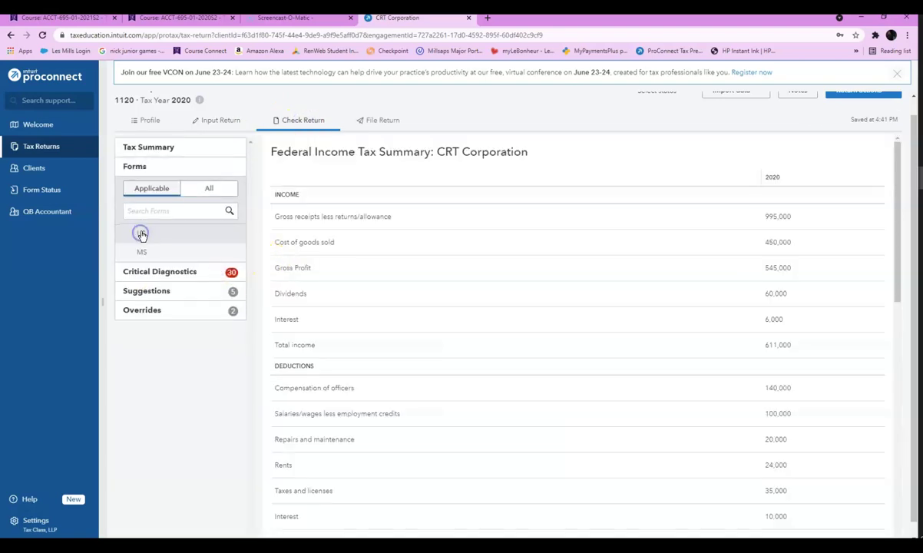
pyautogui.click(135, 231)
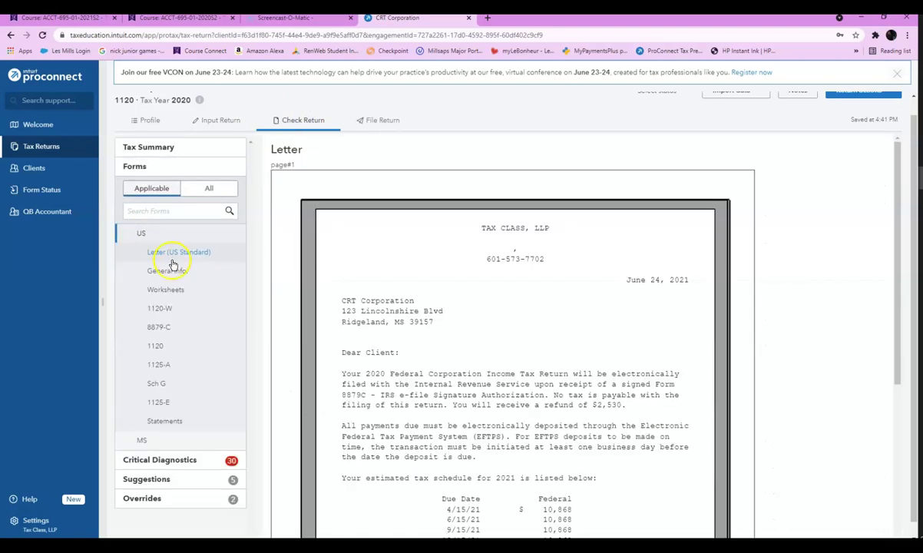
pyautogui.click(160, 346)
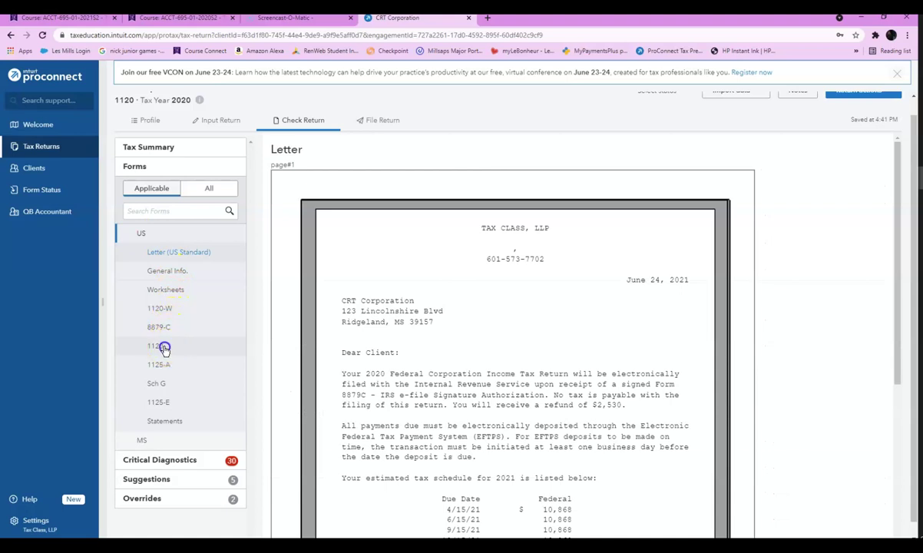
pyautogui.scroll(-10, 734, 396)
pyautogui.scroll(-10, 731, 396)
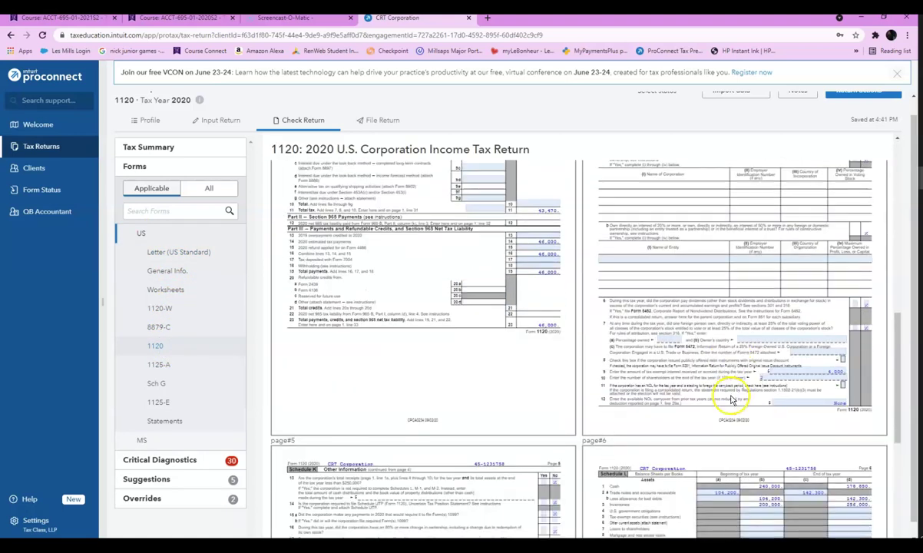
pyautogui.scroll(-1, 679, 261)
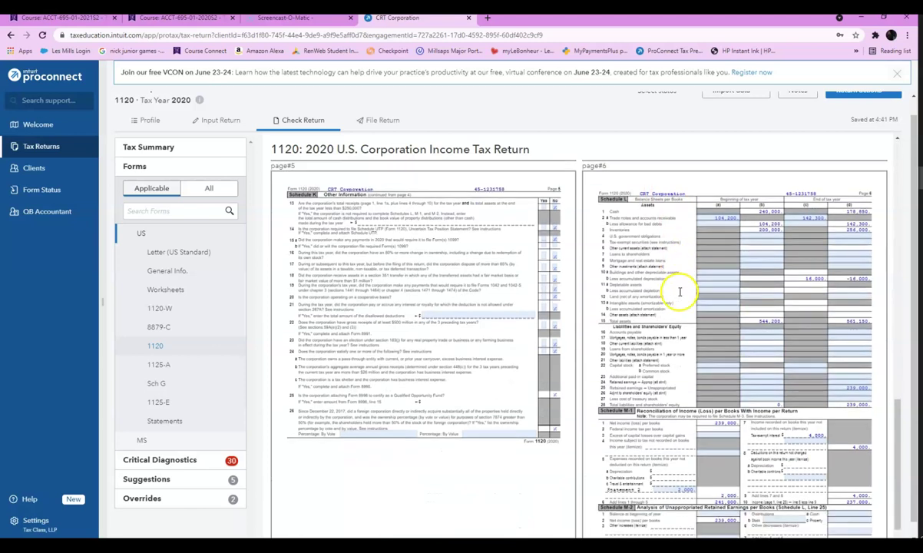
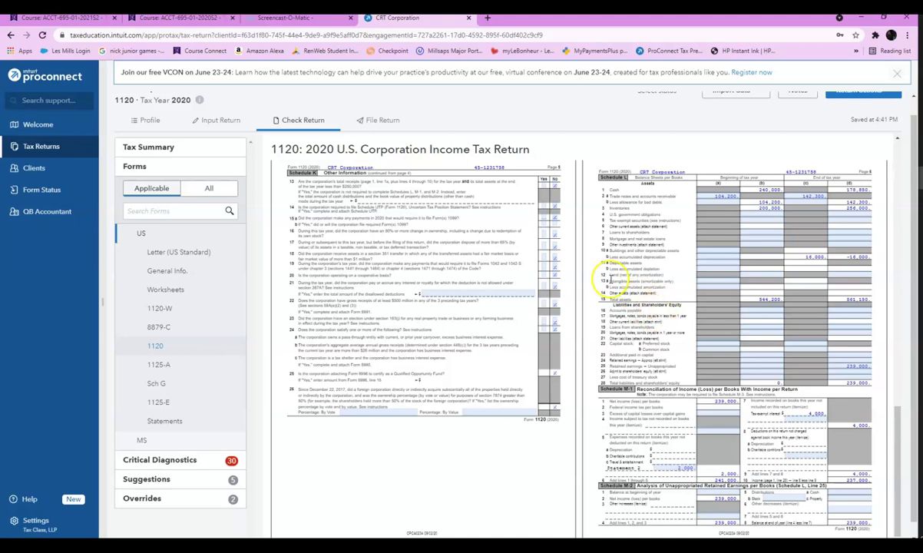
# Return to the balance sheet's Assets, Liabilities and Capital input and look over the remaining asset lines
pyautogui.click(218, 121)
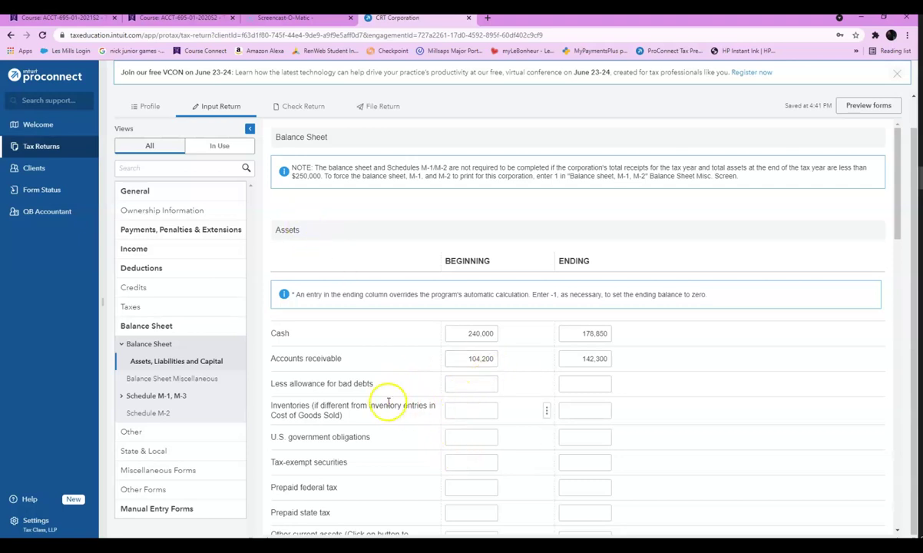
pyautogui.click(584, 411)
pyautogui.click(471, 434)
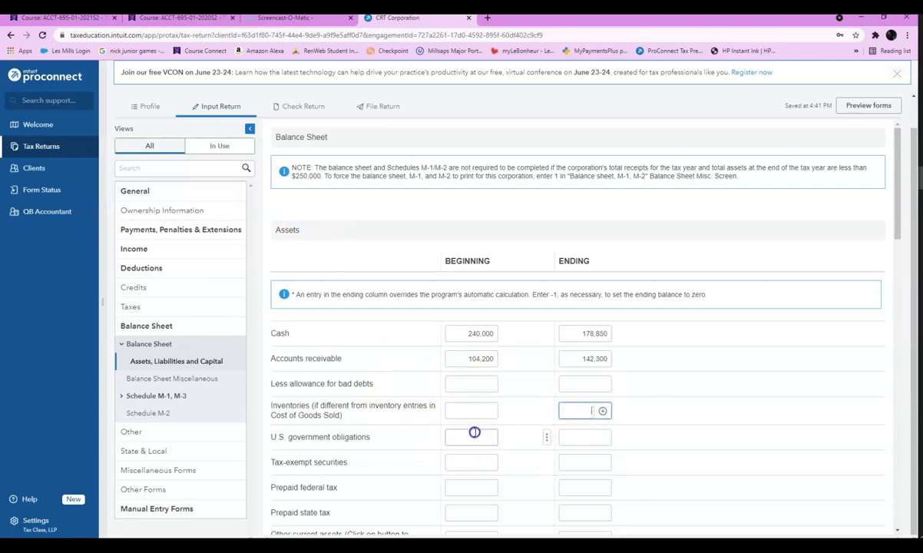
pyautogui.scroll(-1, 468, 438)
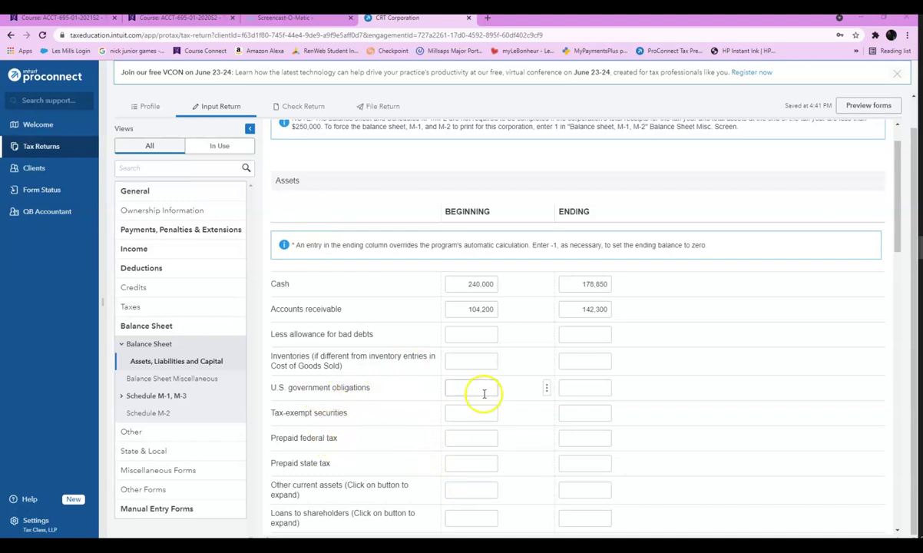
pyautogui.click(370, 388)
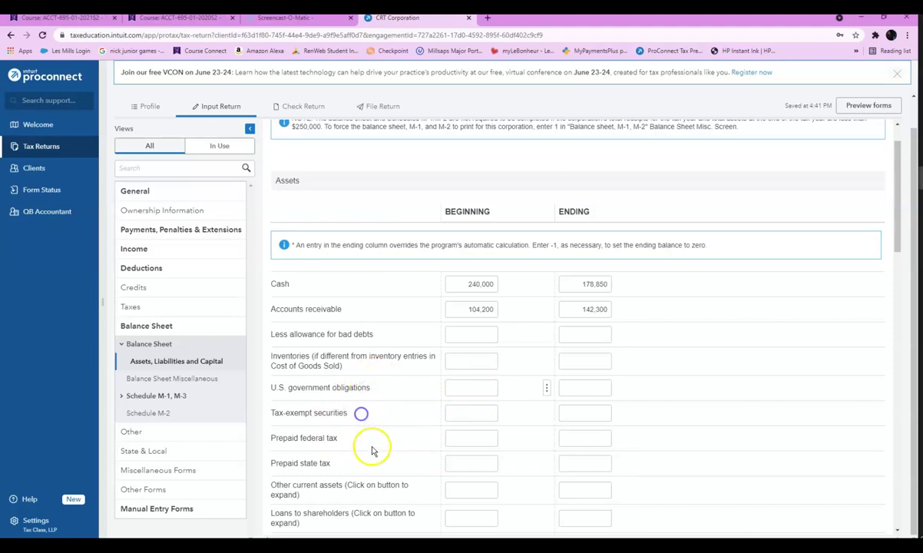
pyautogui.scroll(-1, 371, 452)
pyautogui.scroll(-1, 370, 454)
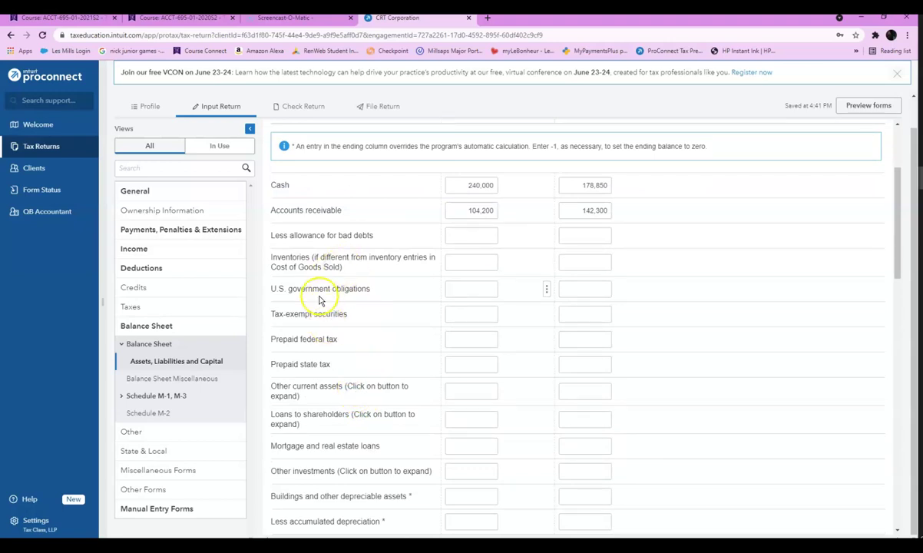
# Add certificates of deposit to the other current assets with 150,000 beginning and 150,000 ending
pyautogui.click(471, 392)
pyautogui.click(340, 218)
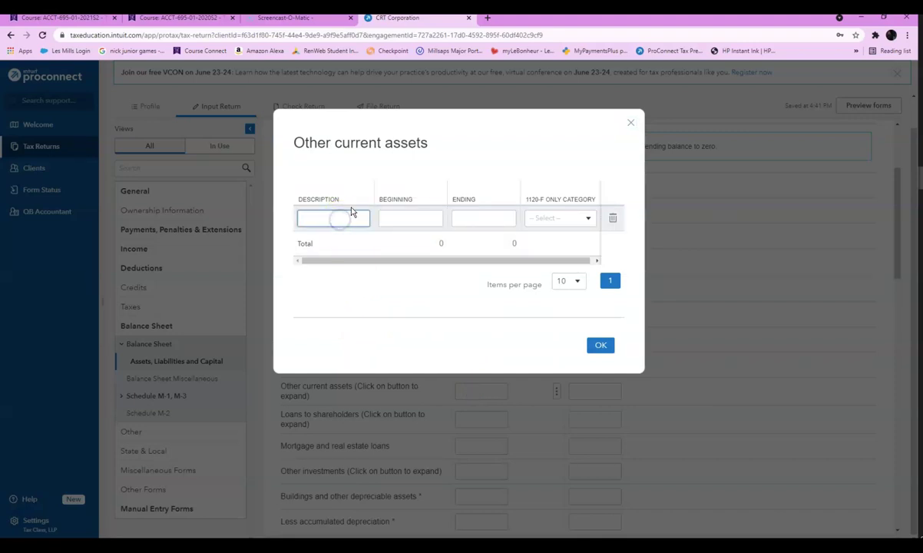
pyautogui.write('Certificates of depos')
pyautogui.press('Tab')
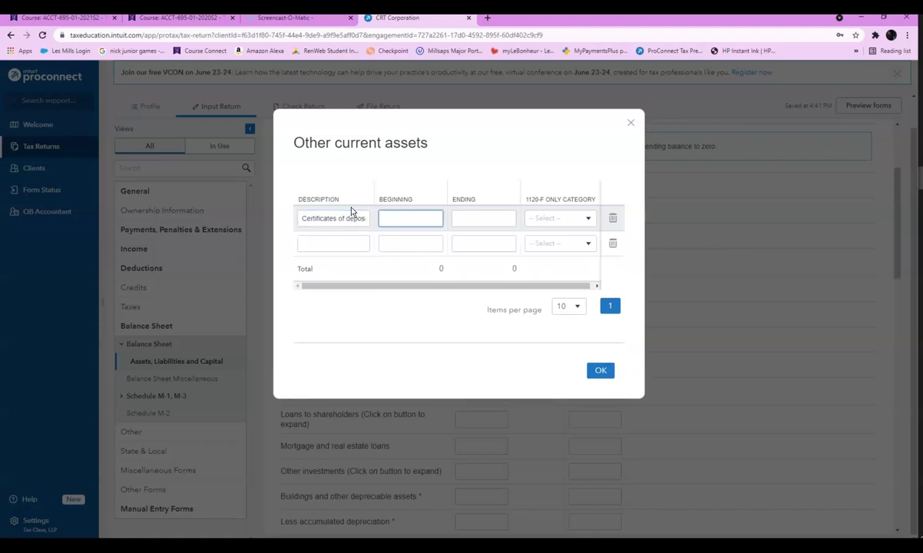
pyautogui.write('150,000')
pyautogui.press('Tab')
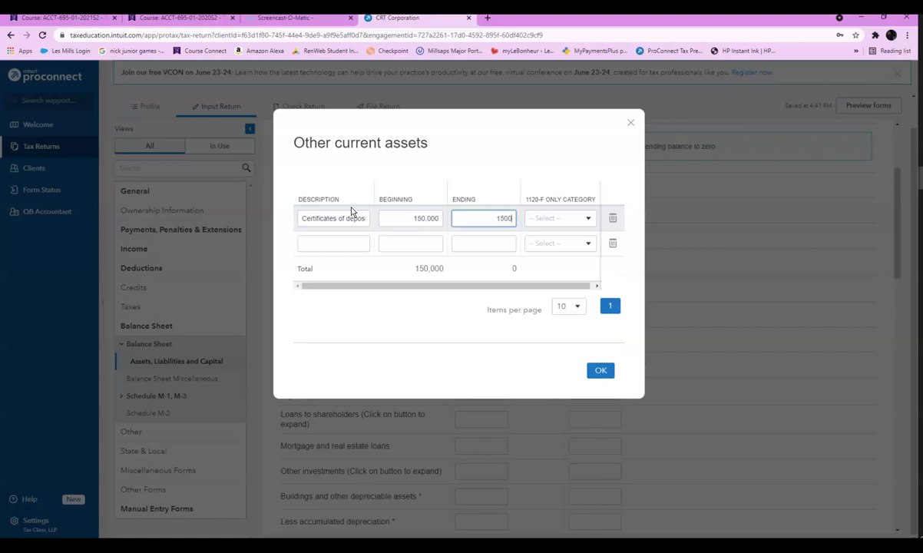
pyautogui.press('Tab')
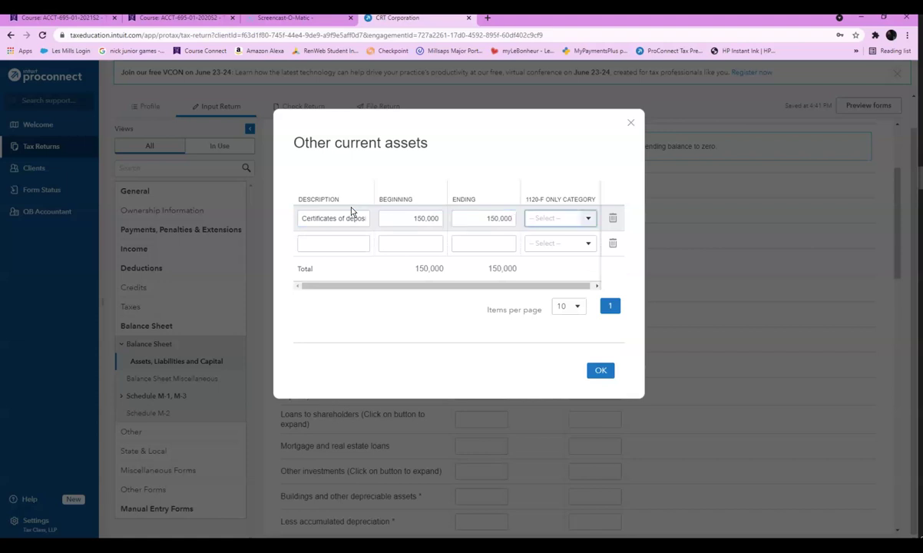
pyautogui.click(596, 372)
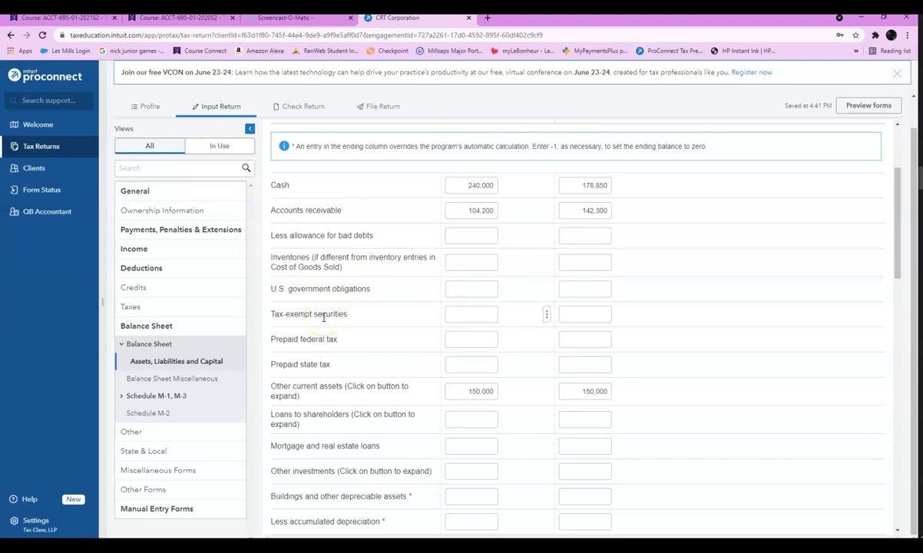
# Enter the tax-exempt securities balances: 100,000 beginning and 100,000 ending
pyautogui.click(448, 315)
pyautogui.write('100000')
pyautogui.click(572, 315)
pyautogui.write('10')
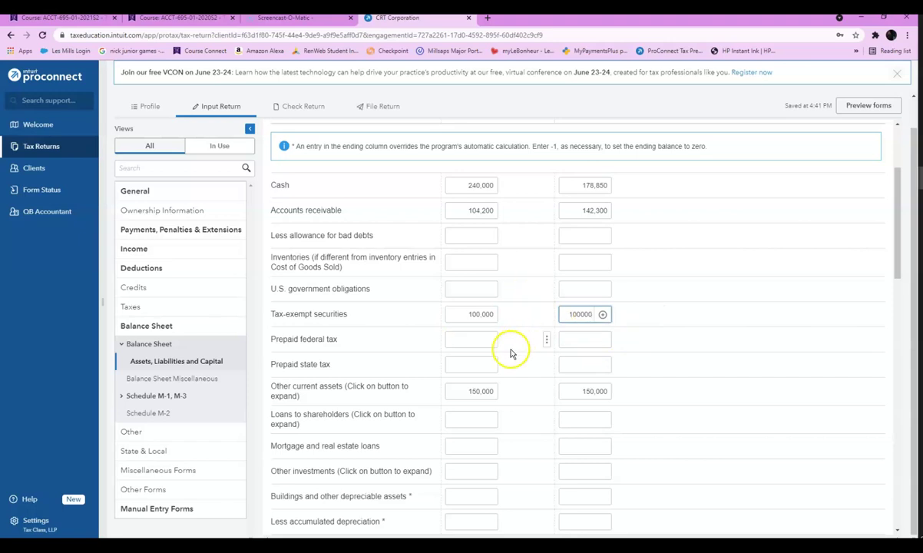
# Enter the prepaid federal tax balances: 0 beginning and 2,530 ending
pyautogui.click(484, 342)
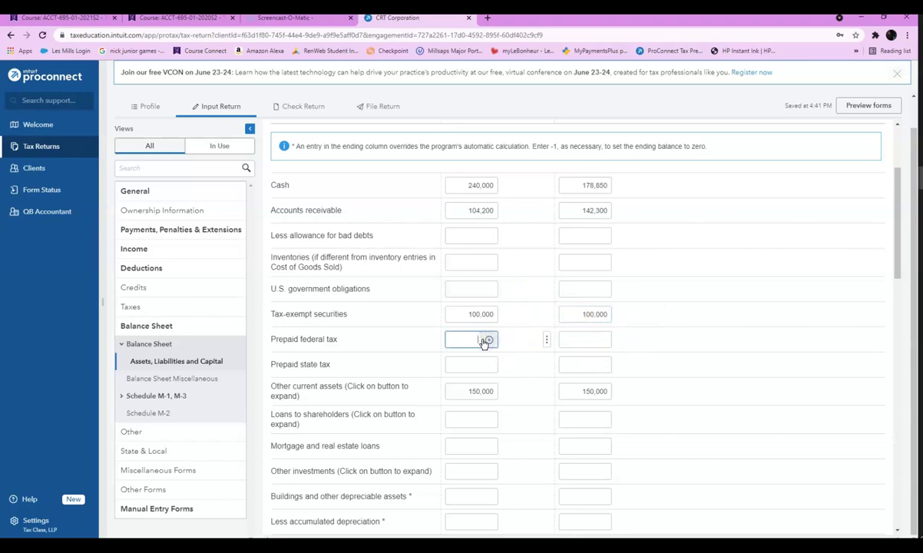
pyautogui.write('0')
pyautogui.scroll(1, 529, 361)
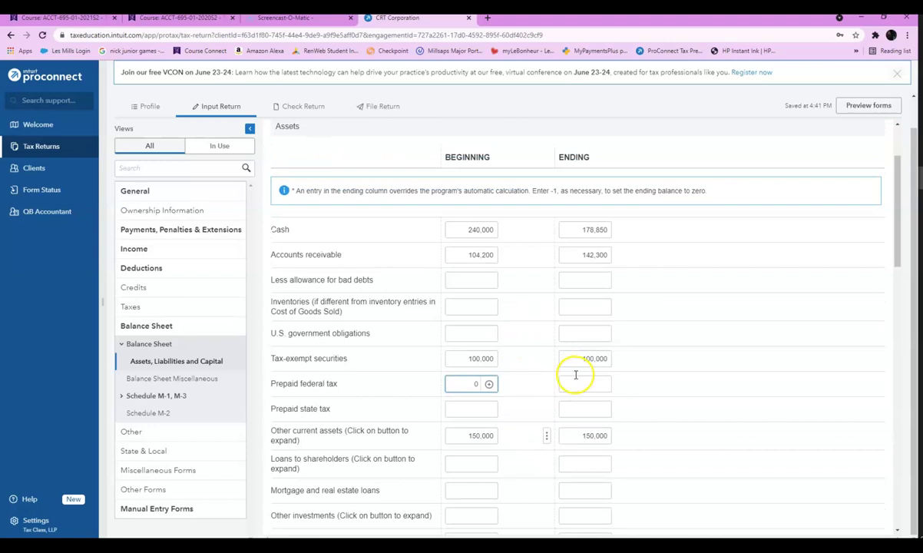
pyautogui.click(572, 390)
pyautogui.write('2530')
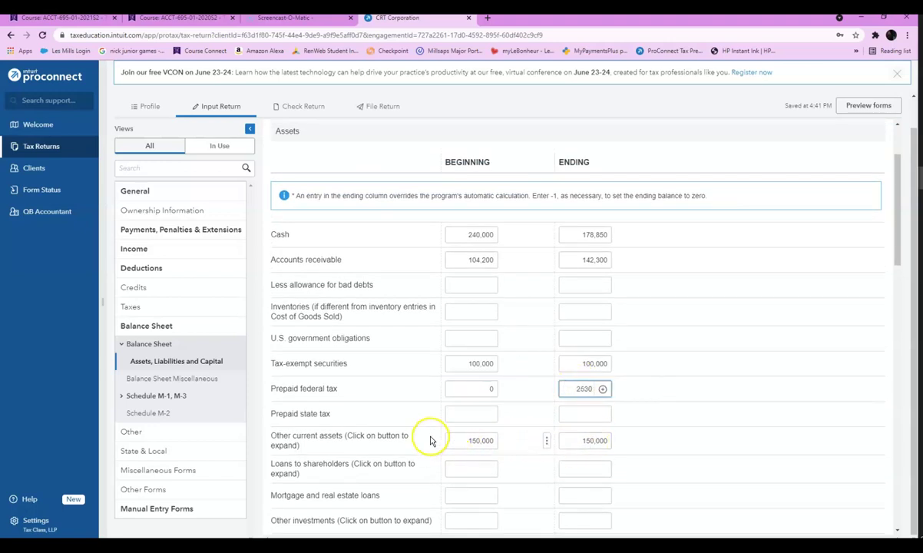
# Add an other investments entry described as Stock Investments with 300,000 beginning and 400,000 ending
pyautogui.scroll(-1, 426, 430)
pyautogui.scroll(-1, 407, 418)
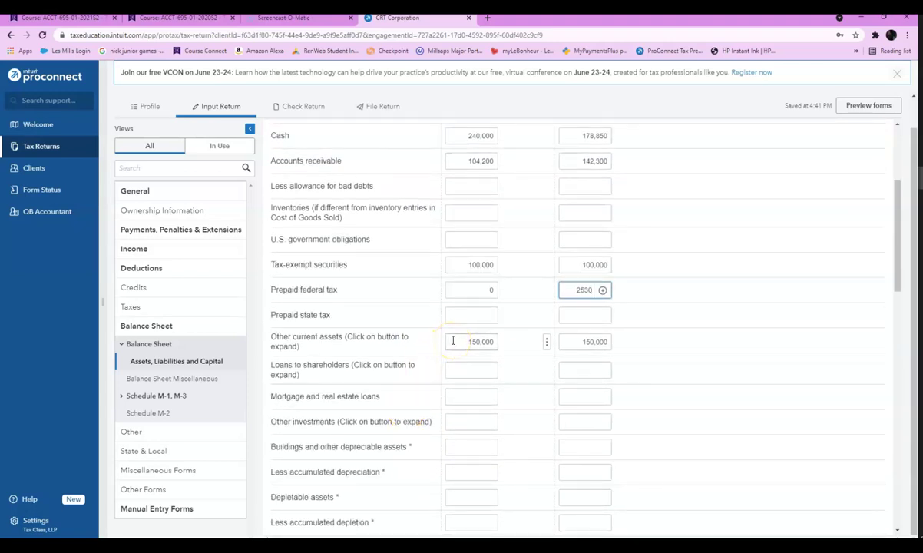
pyautogui.click(459, 420)
pyautogui.click(328, 216)
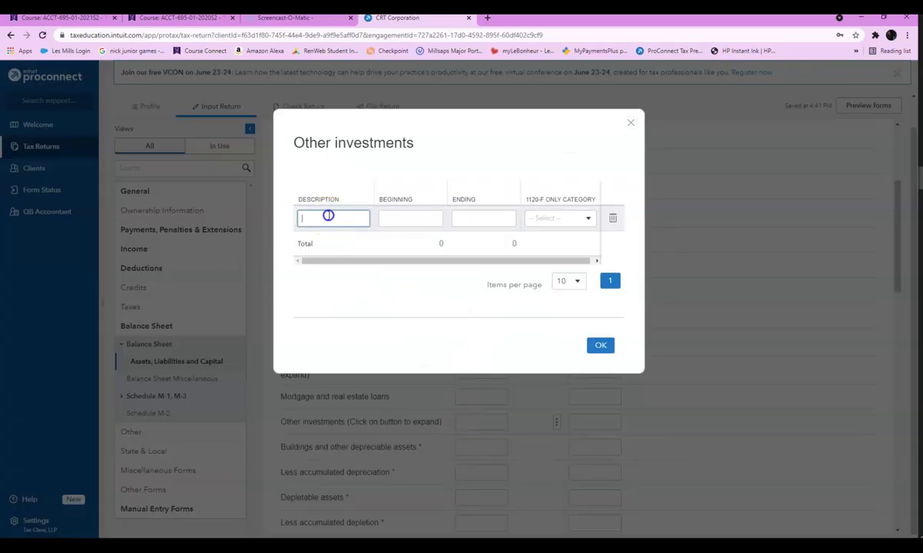
pyautogui.write('Stock Investments')
pyautogui.press('Tab')
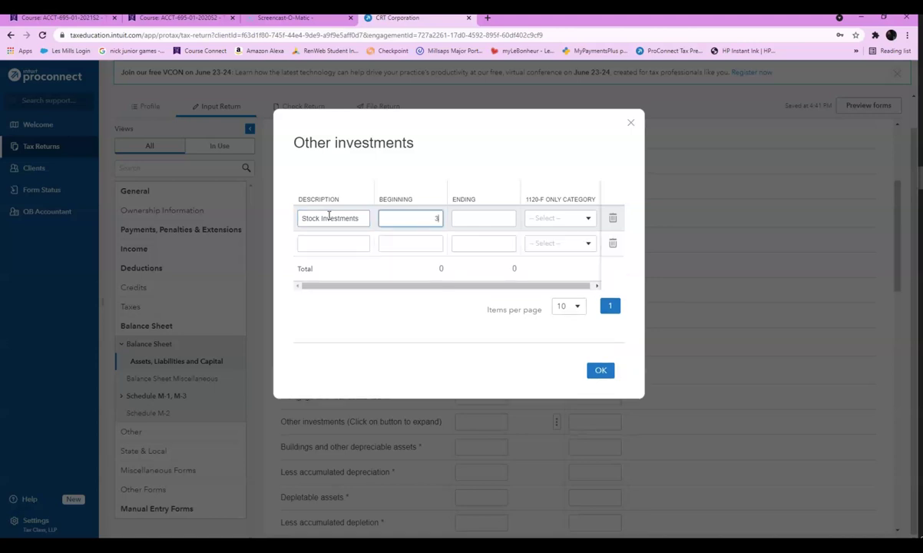
pyautogui.press('Tab')
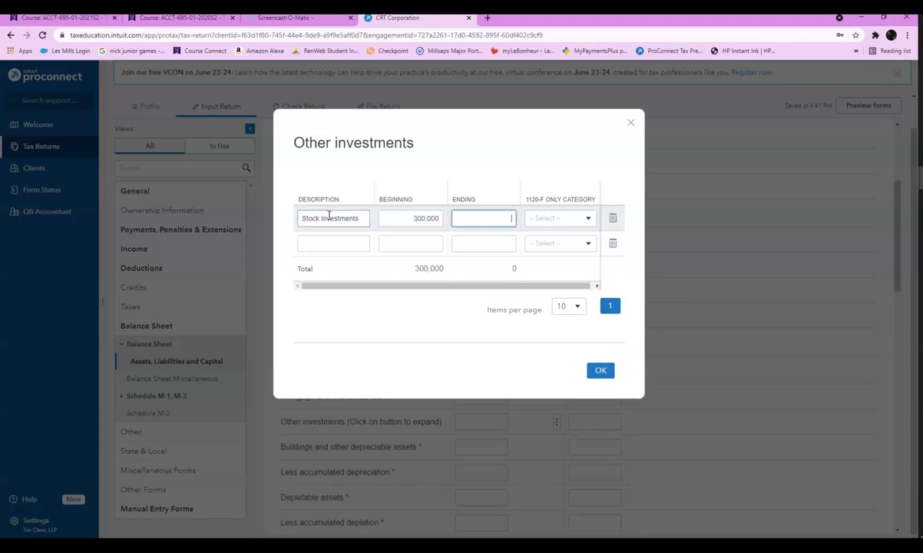
pyautogui.write('400,000')
pyautogui.press('Tab')
pyautogui.press('Tab')
pyautogui.press('Tab')
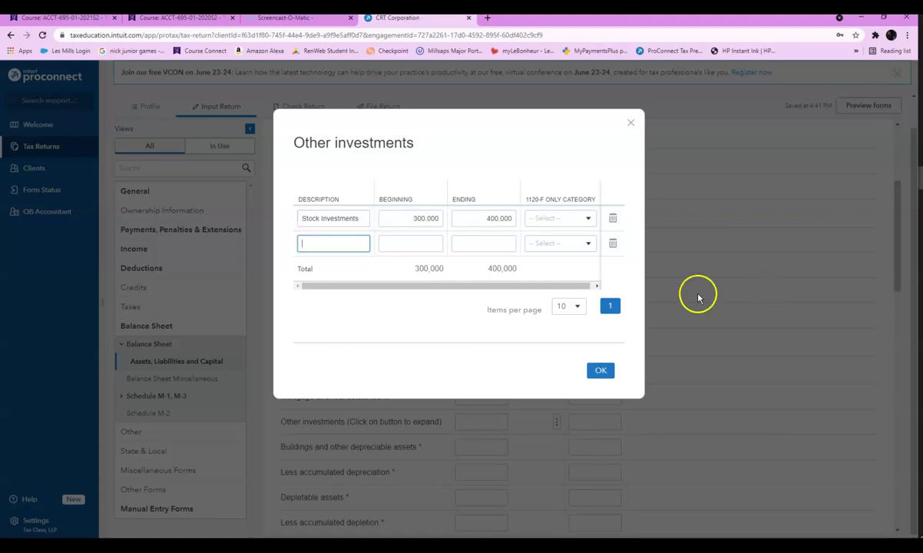
pyautogui.click(602, 373)
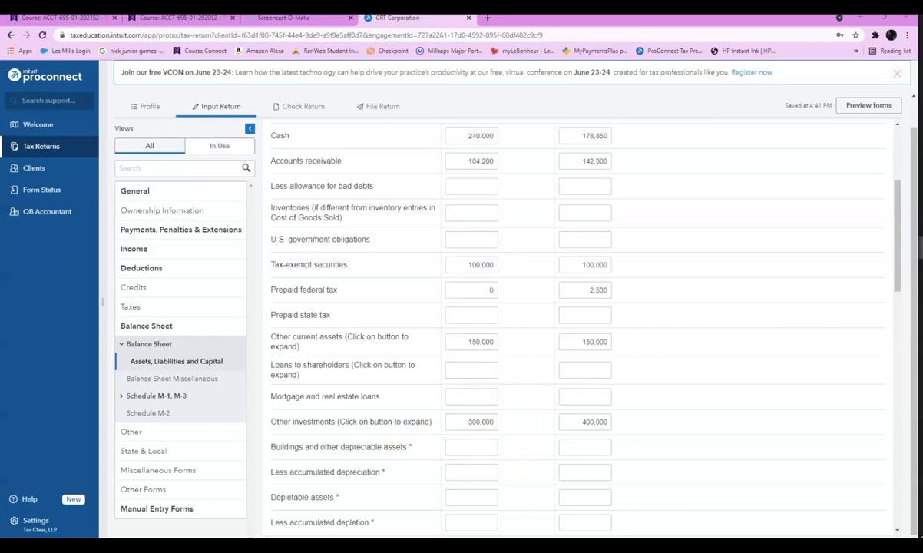
# Enter the buildings and other depreciable assets balances: 120,000 beginning and 120,000 ending
pyautogui.click(488, 444)
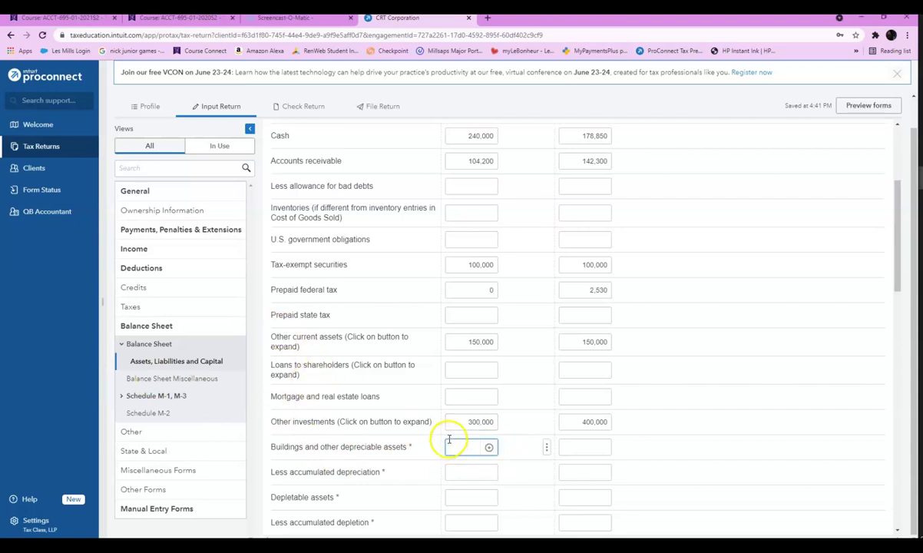
pyautogui.click(464, 447)
pyautogui.write('120,000')
pyautogui.press('Tab')
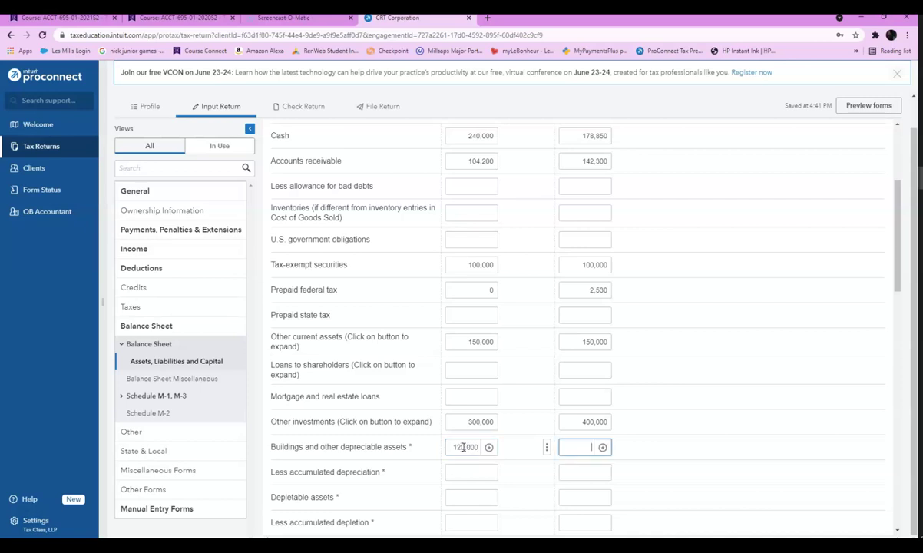
pyautogui.write('120,000')
pyautogui.press('Tab')
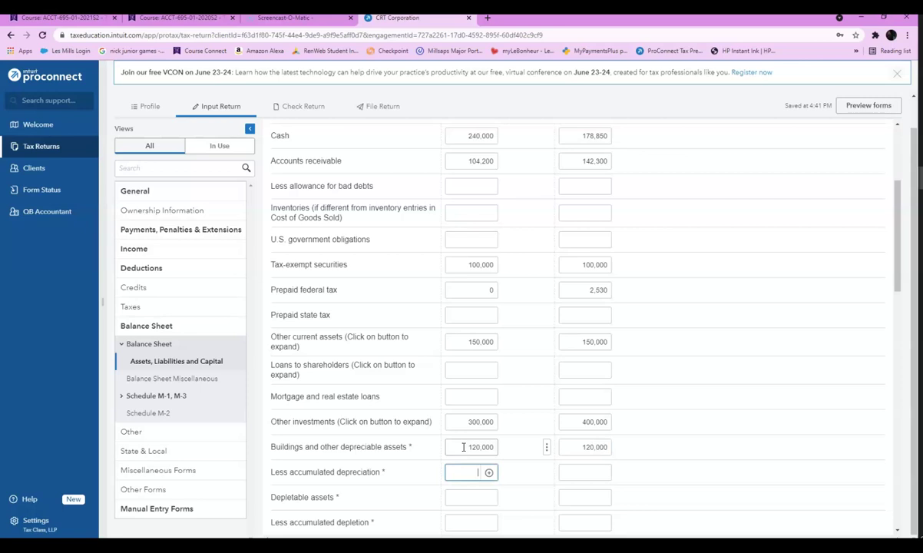
# Enter the accumulated depreciation balances: 44,400 beginning and 60,400 ending
pyautogui.press('Tab')
pyautogui.write('60,')
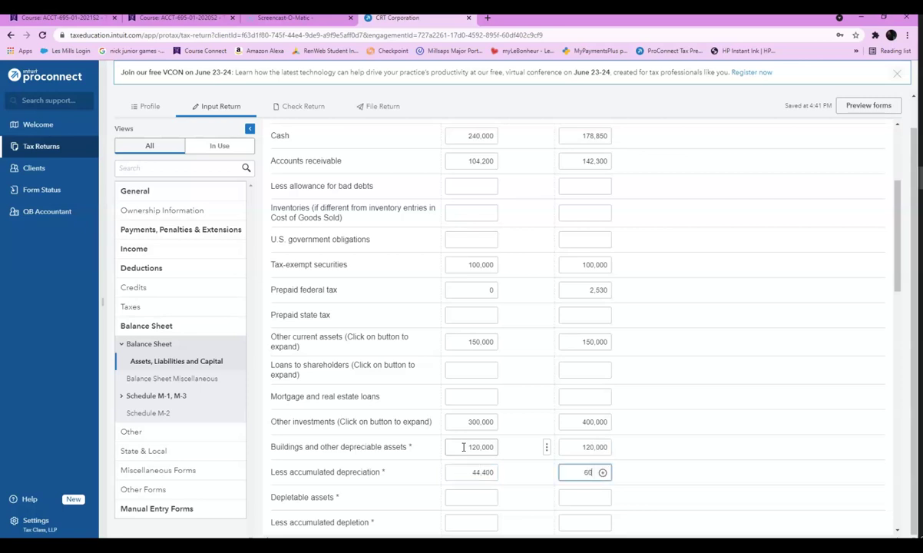
pyautogui.write('400')
pyautogui.press('Tab')
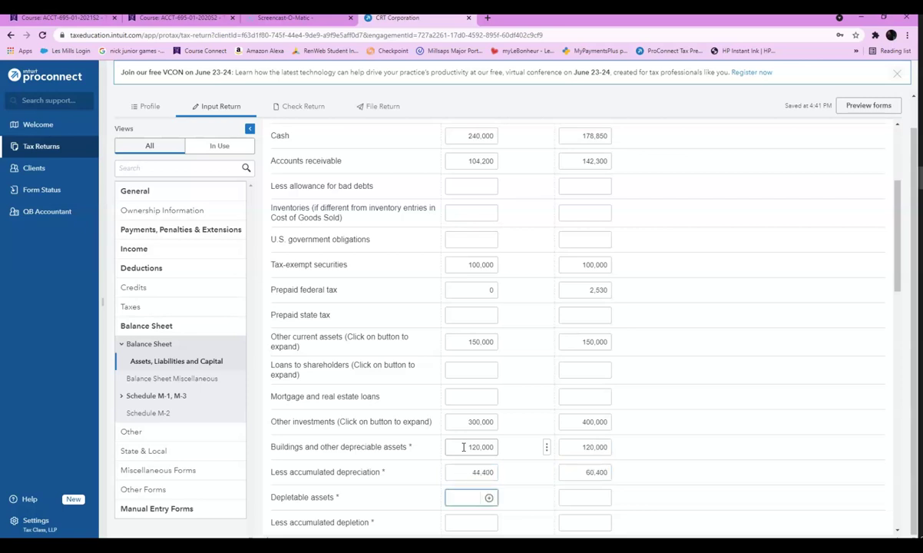
# Enter the land (net of any amortization) balances: 10,000 beginning and 10,000 ending
pyautogui.scroll(-1, 437, 487)
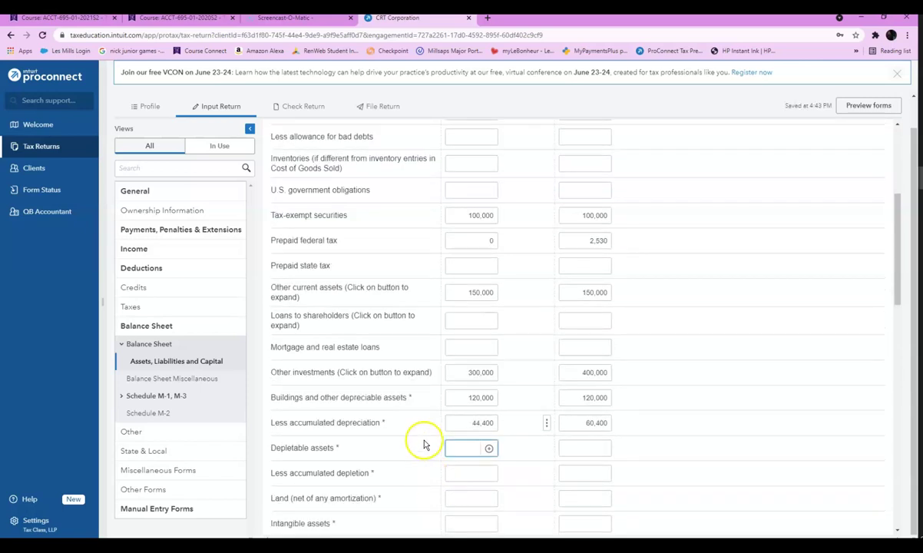
pyautogui.scroll(-3, 445, 438)
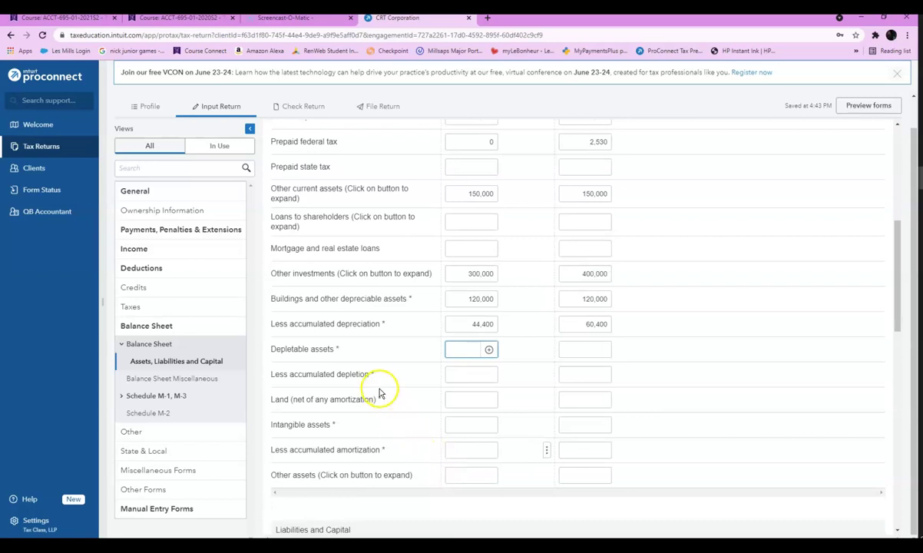
pyautogui.click(478, 400)
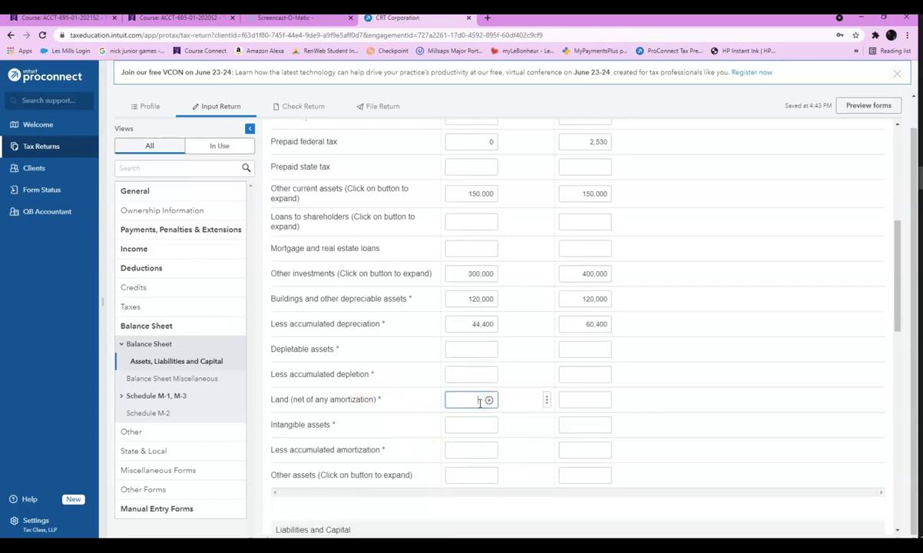
pyautogui.write('10000')
pyautogui.press('Tab')
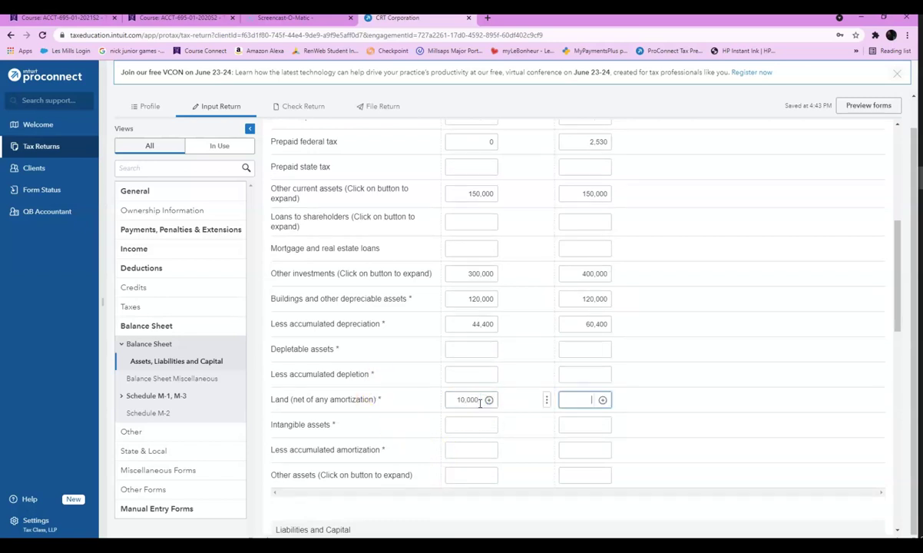
pyautogui.press('Tab')
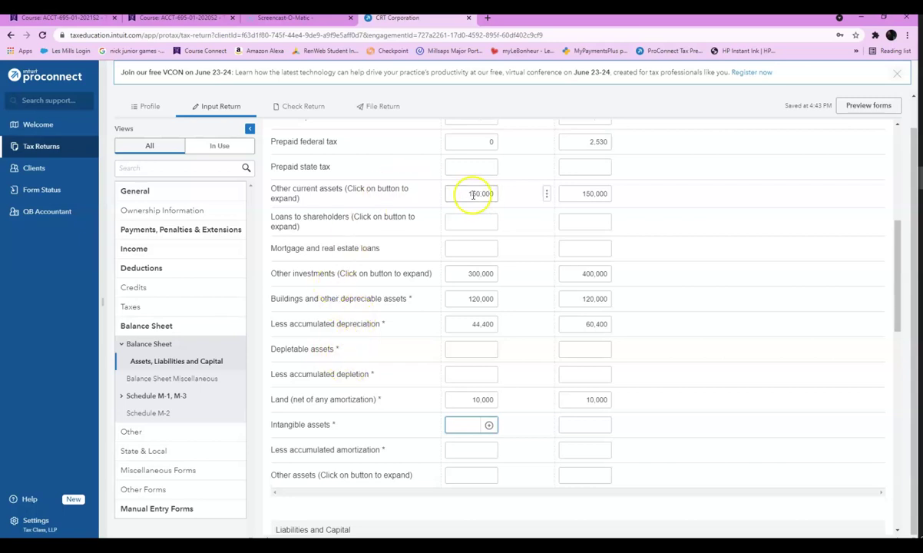
# Add an other assets entry described as Other Asset with 1,800 beginning and 1,000 ending
pyautogui.click(461, 477)
pyautogui.click(329, 218)
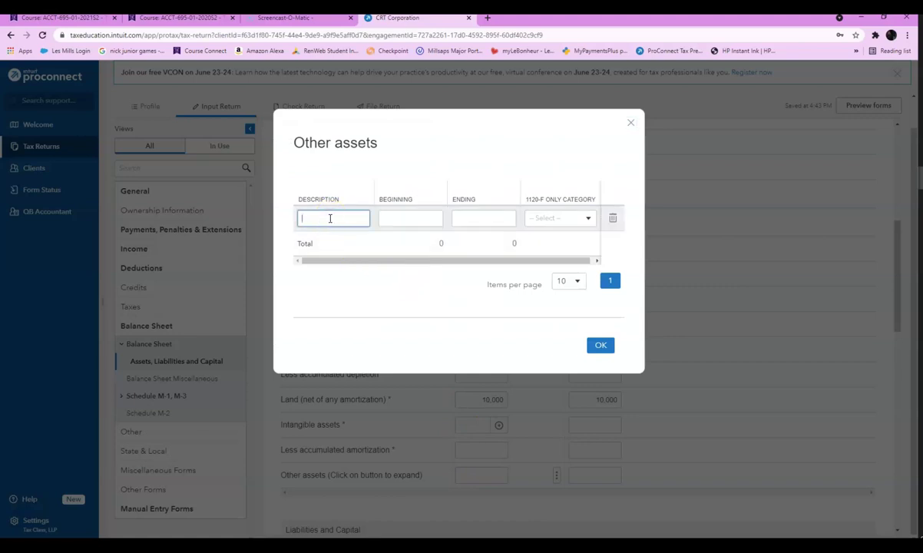
pyautogui.write('Other Asset')
pyautogui.press('Tab')
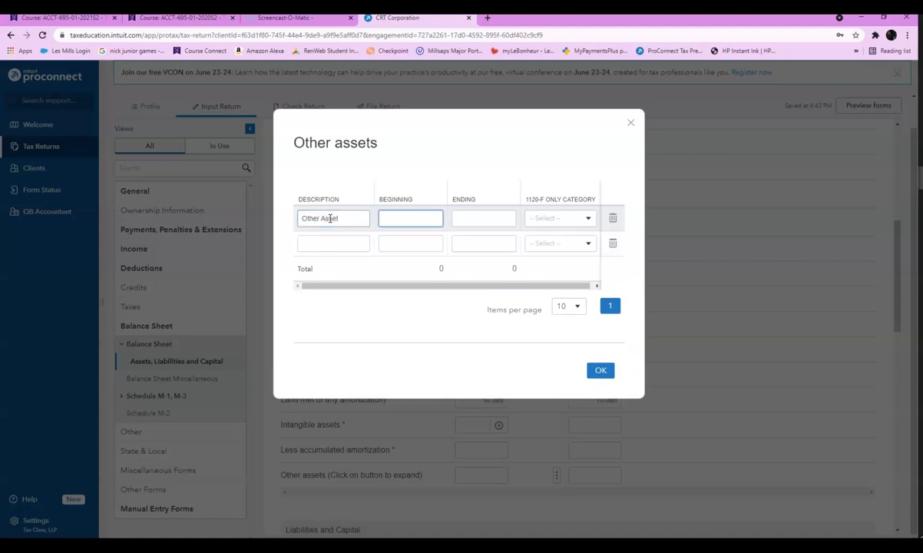
pyautogui.press('Tab')
pyautogui.write('1,000')
pyautogui.click(601, 370)
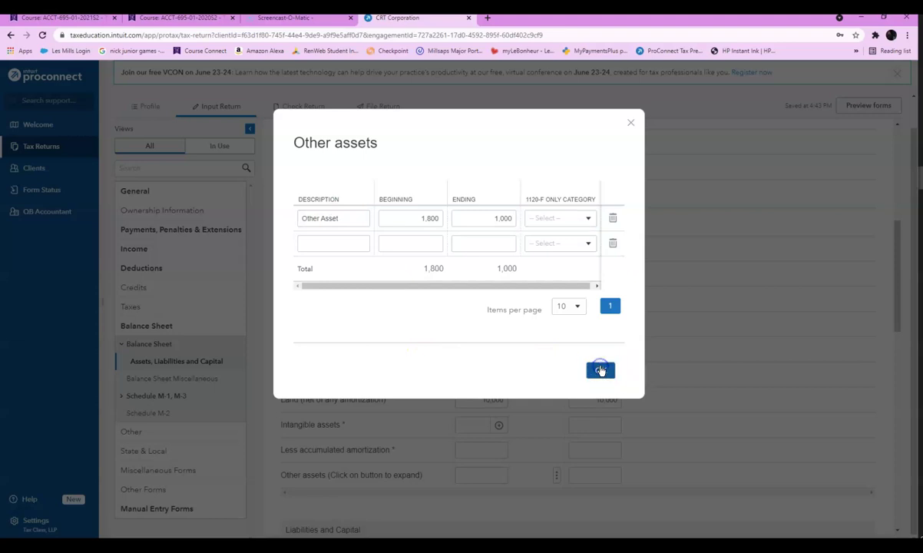
# Switch to the Excel workbook and check the beginning and ending Total Assets amounts on the Balance Sheet worksheet
pyautogui.scroll(-1, 577, 423)
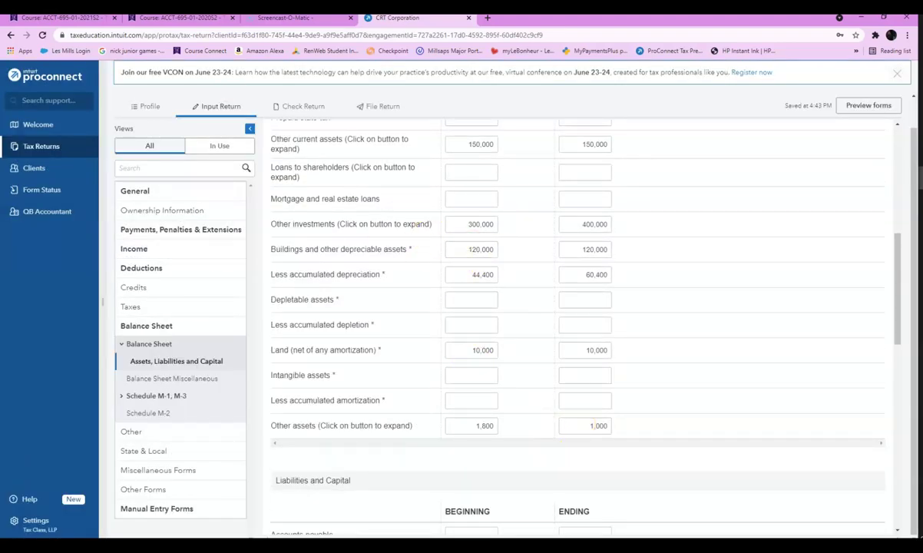
pyautogui.moveTo(0, 33); pyautogui.dragTo(311, 46)
pyautogui.click(330, 339)
pyautogui.click(404, 342)
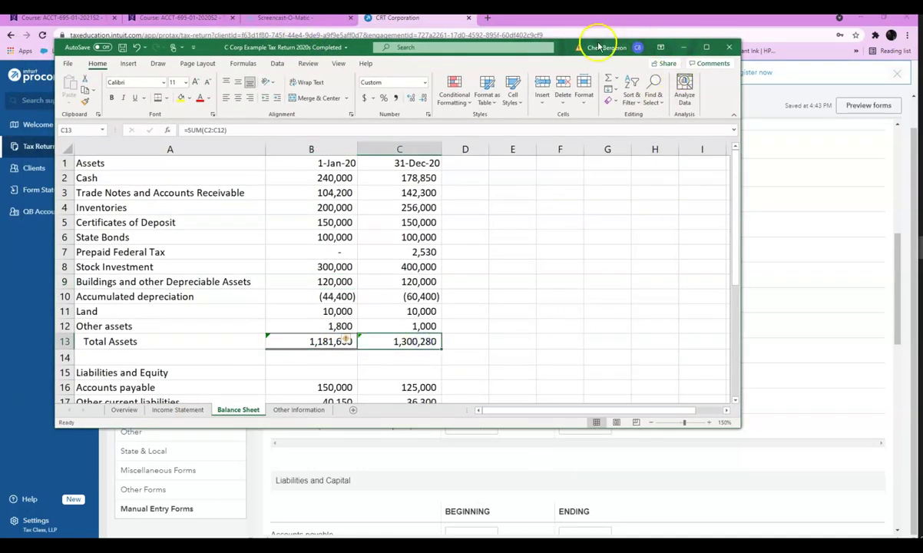
pyautogui.moveTo(354, 45); pyautogui.dragTo(0, 123)
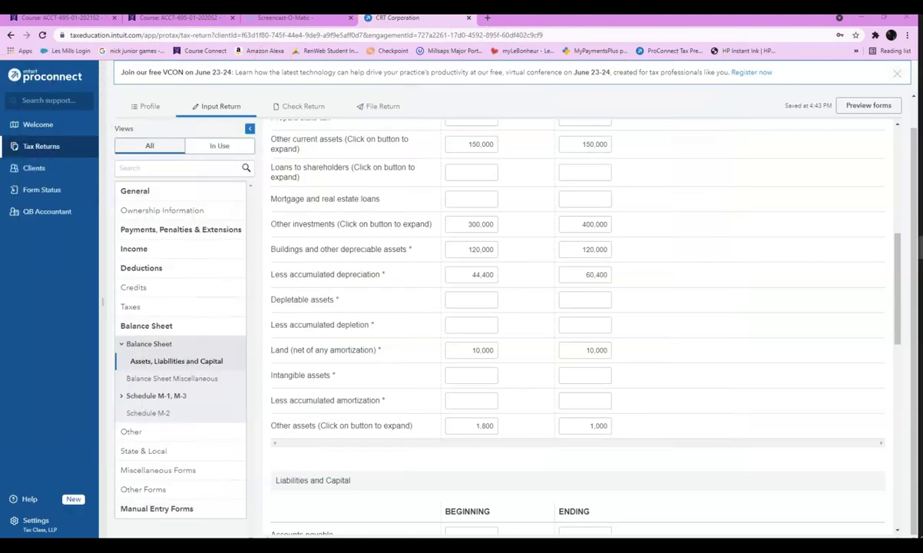
# Review the federal Form 1120 in the return check, examining Schedule L's total assets and Schedules M-1 and M-2 on page 6
pyautogui.click(295, 110)
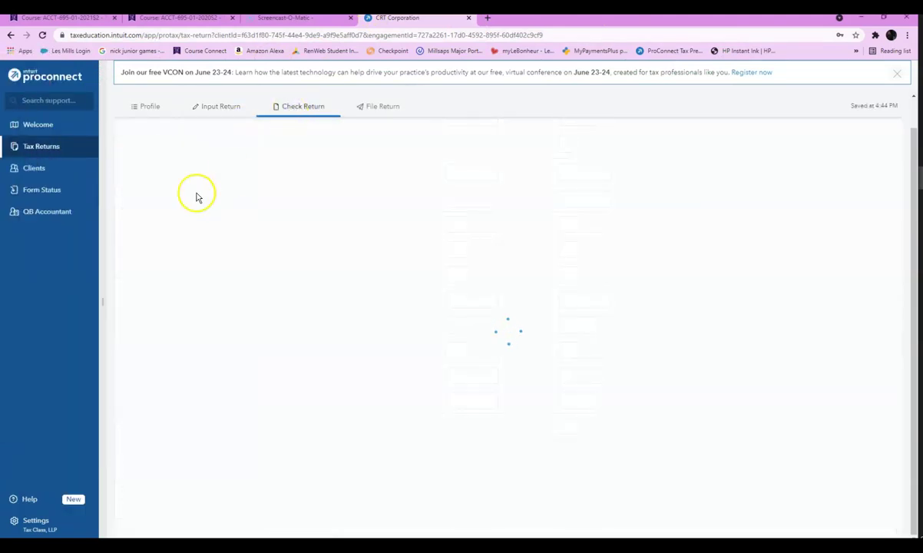
pyautogui.click(129, 220)
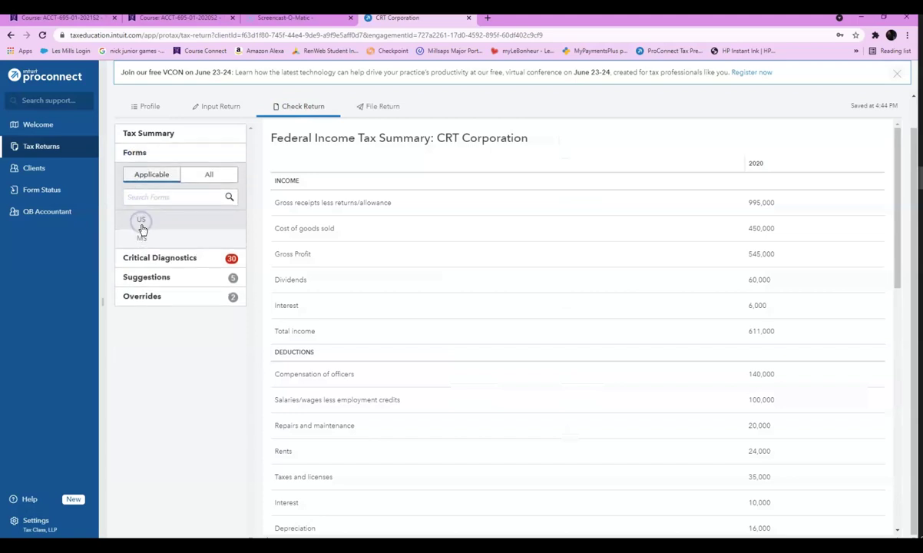
pyautogui.click(145, 224)
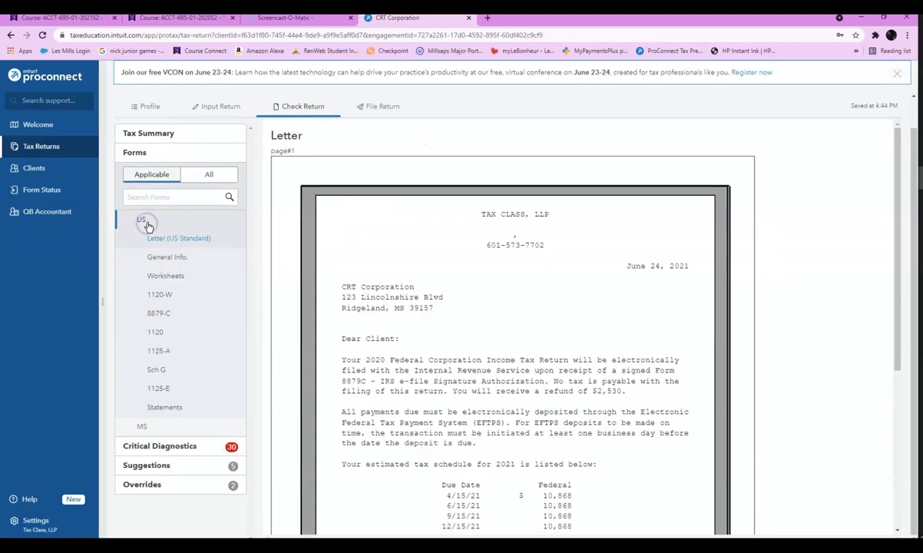
pyautogui.click(160, 333)
pyautogui.scroll(-10, 722, 384)
pyautogui.scroll(1, 718, 386)
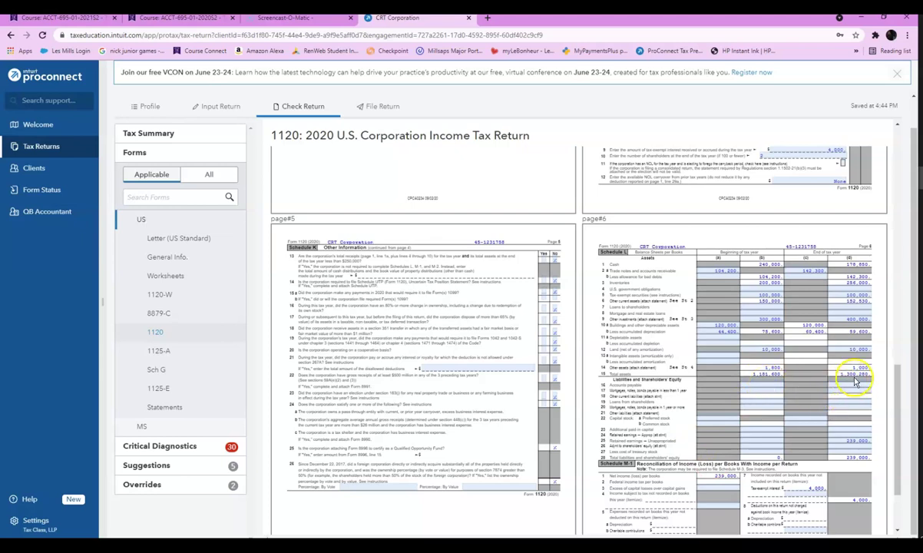
pyautogui.scroll(-1, 682, 351)
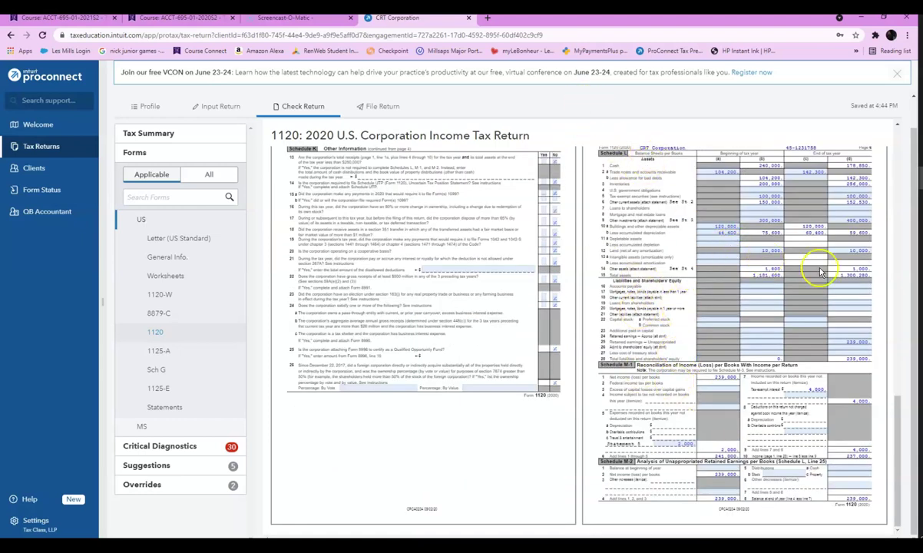
# Return to the balance sheet input and enter the accounts payable balances: 150,000 beginning and 125,000 ending
pyautogui.click(217, 109)
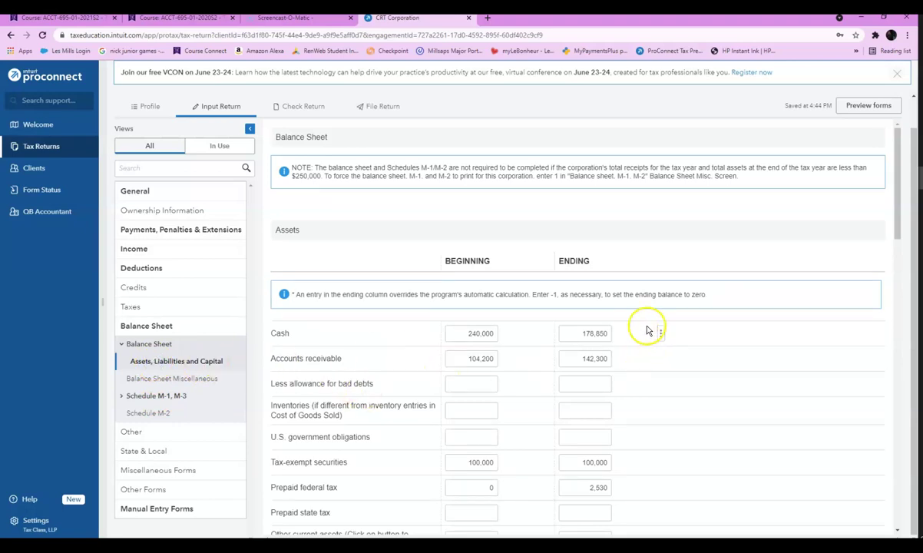
pyautogui.scroll(-9, 708, 364)
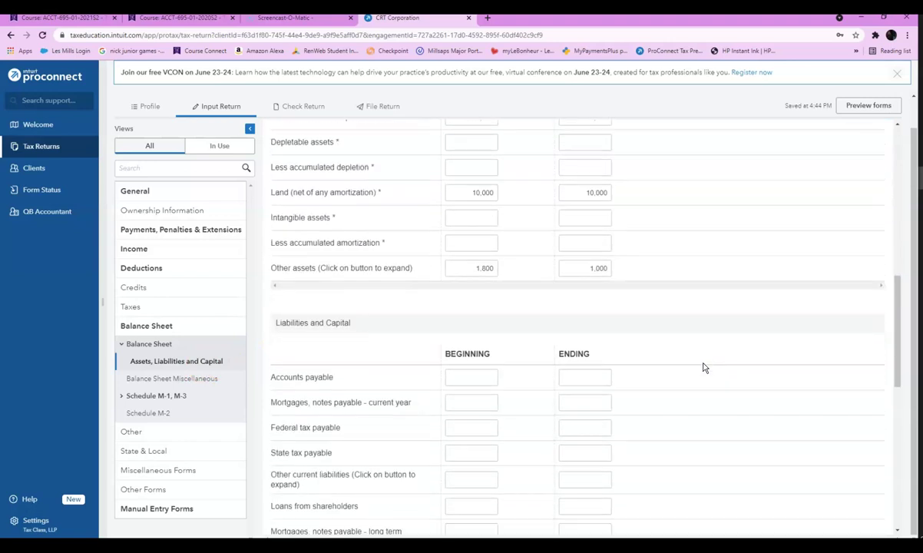
pyautogui.click(473, 266)
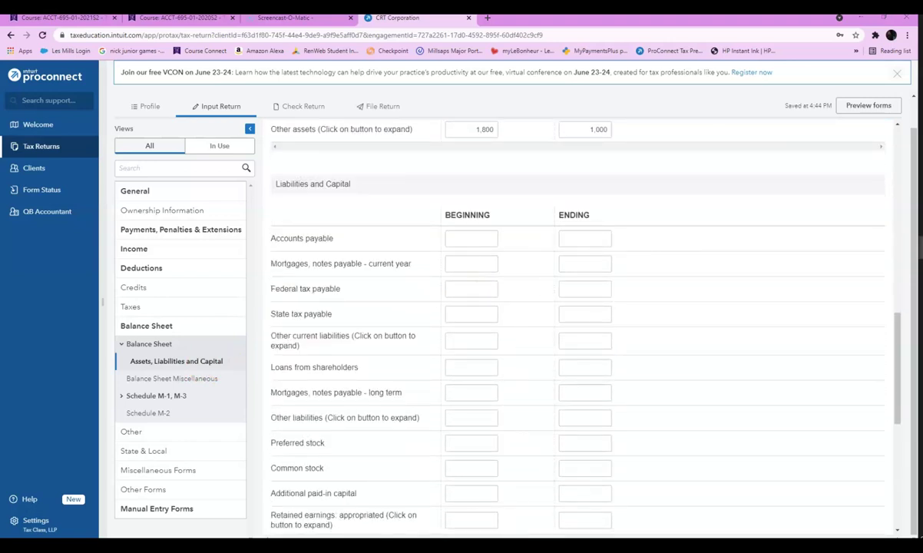
pyautogui.click(465, 244)
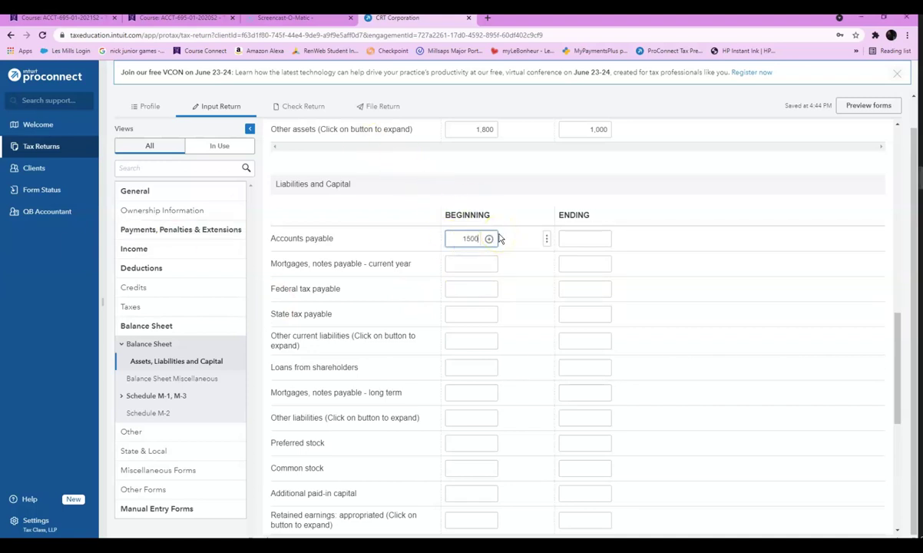
pyautogui.press('Tab')
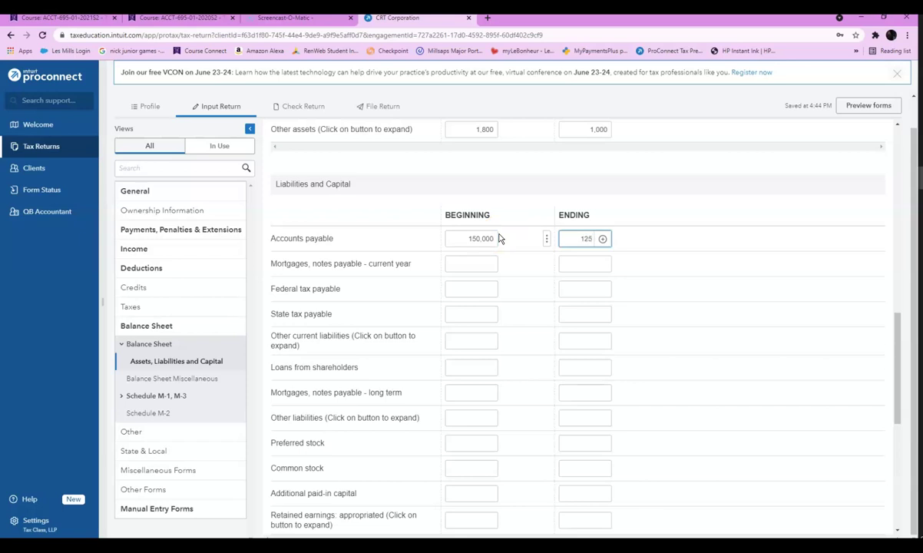
pyautogui.press('Tab')
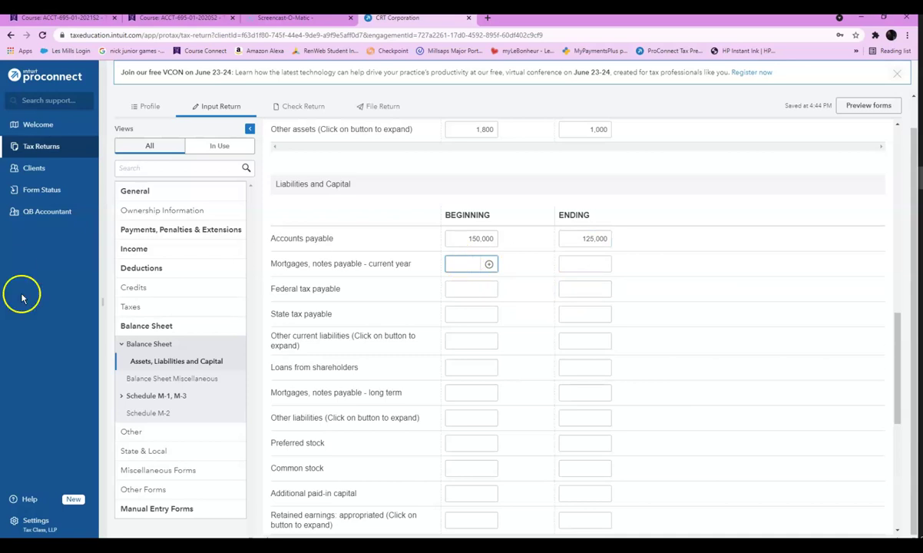
# Add an other current liabilities entry described as Other current liabilities with 40,150 beginning and 36,300 ending
pyautogui.click(485, 341)
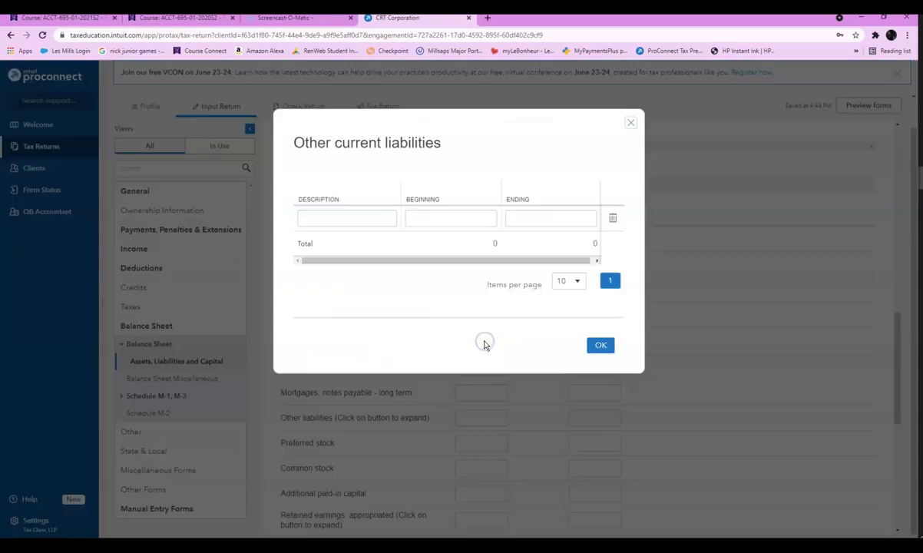
pyautogui.click(324, 213)
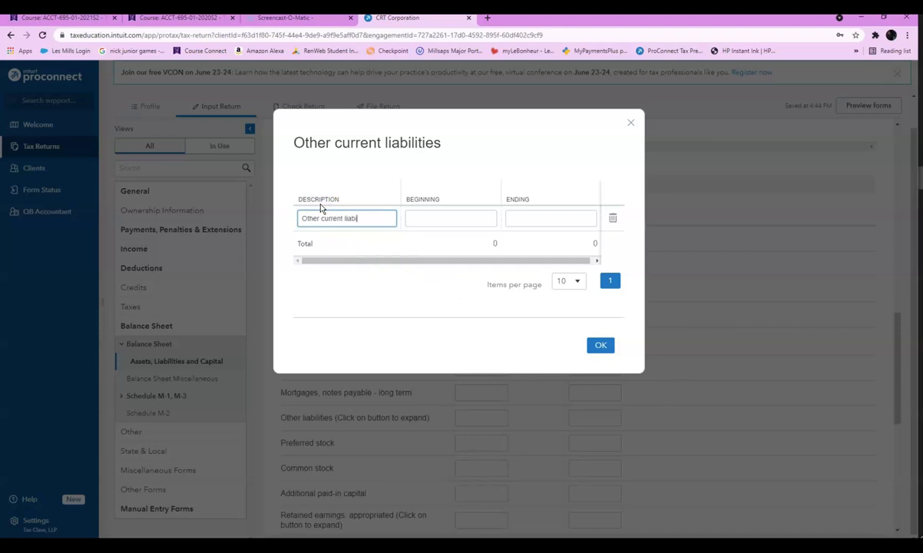
pyautogui.press('Tab')
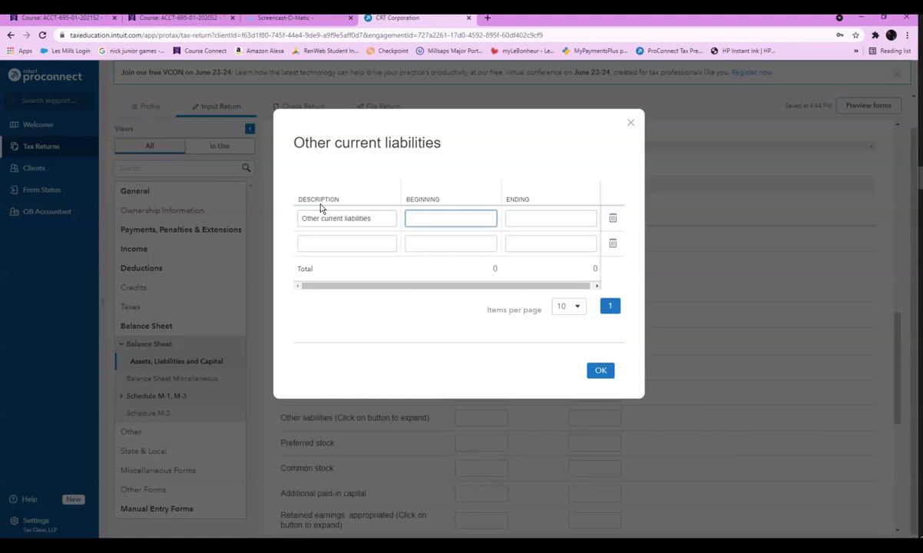
pyautogui.press('Tab')
pyautogui.write('36,300')
pyautogui.click(326, 158)
pyautogui.click(599, 372)
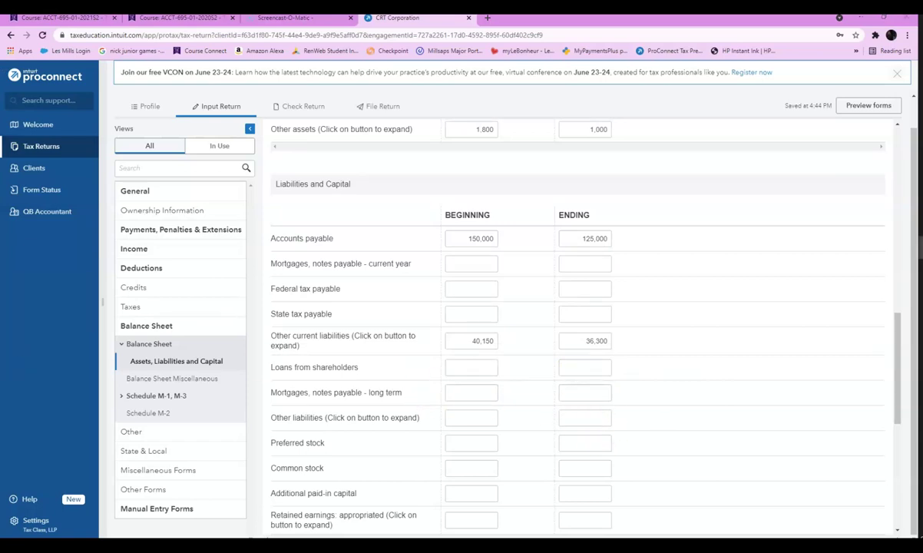
# Enter the long-term mortgages and notes payable balances: 105,000 beginning and 100,000 ending
pyautogui.click(466, 392)
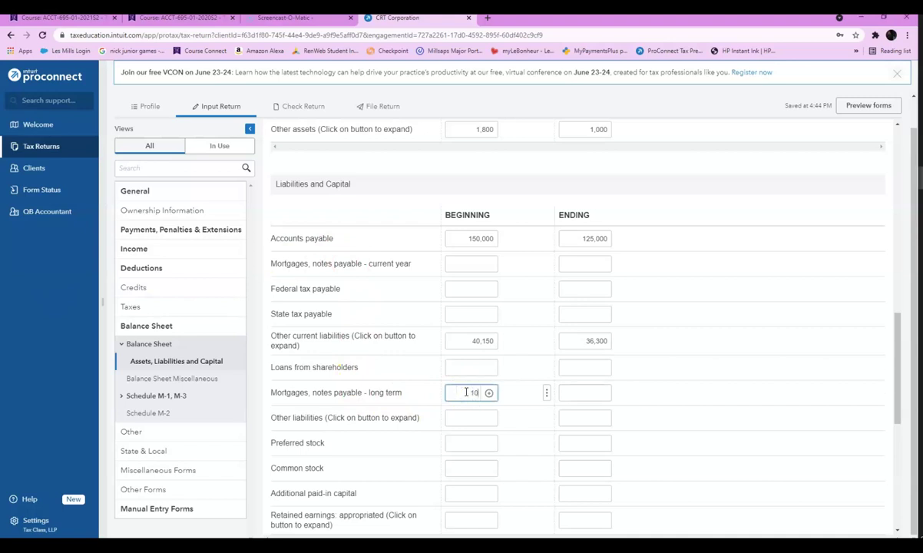
pyautogui.click(588, 393)
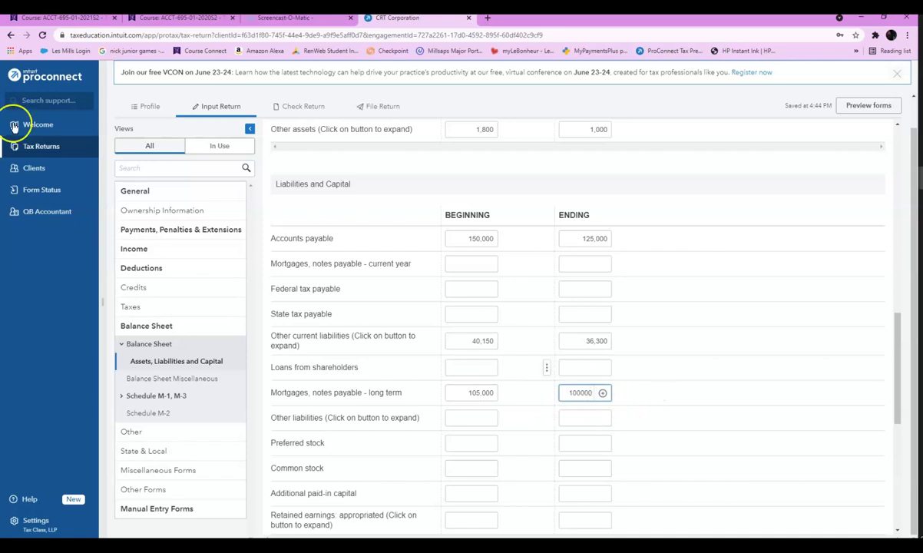
pyautogui.press('Tab')
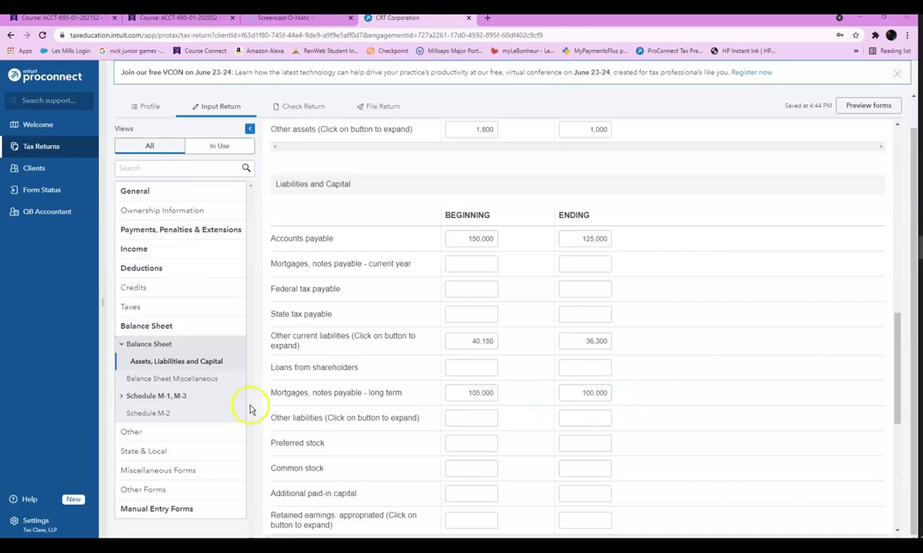
# Enter the common stock balances: 250,000 beginning and 250,000 ending
pyautogui.click(457, 473)
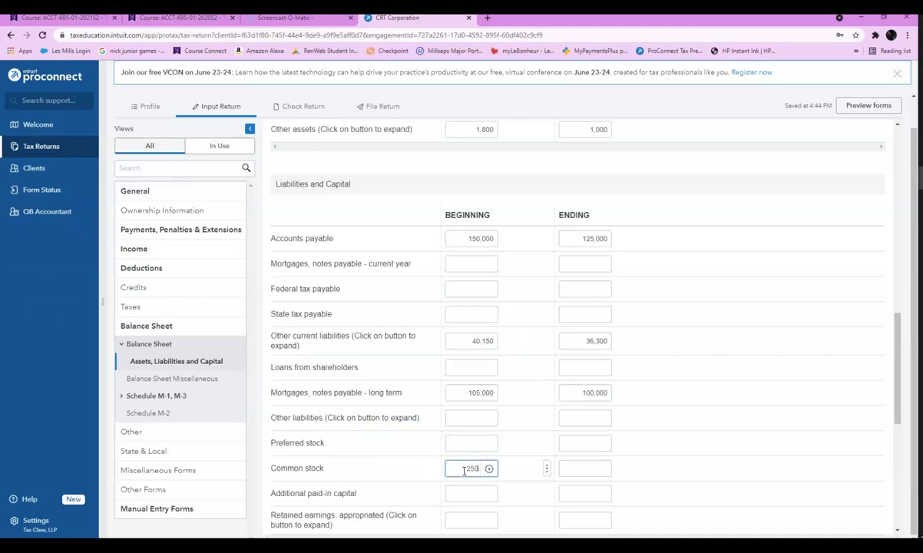
pyautogui.click(586, 468)
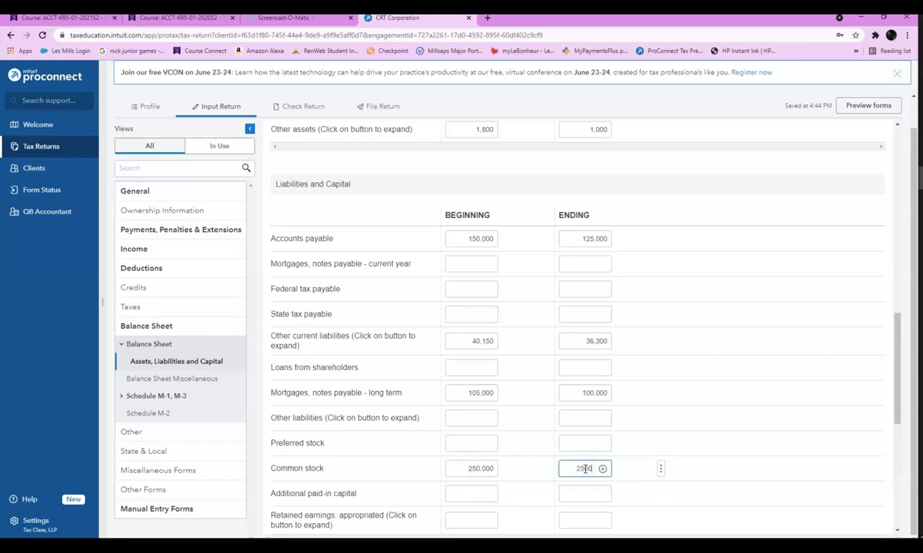
pyautogui.click(466, 493)
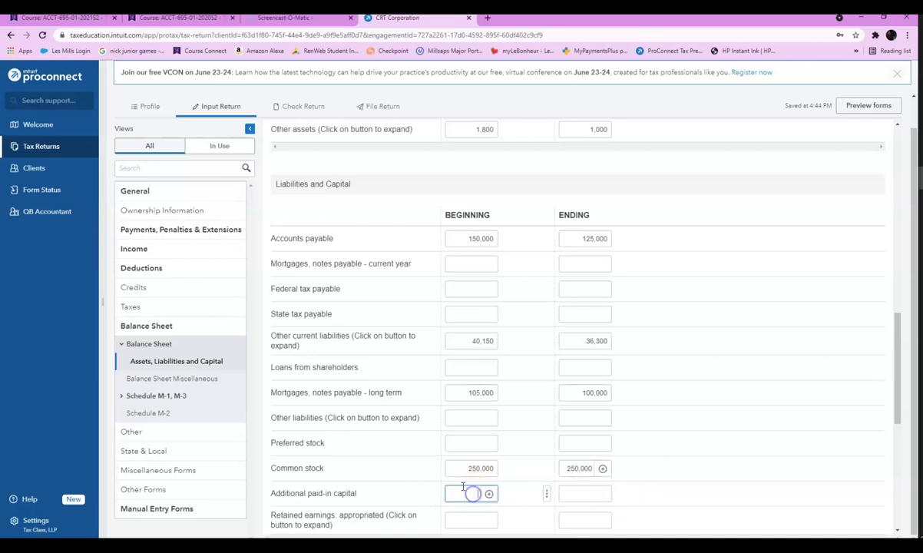
pyautogui.click(920, 247)
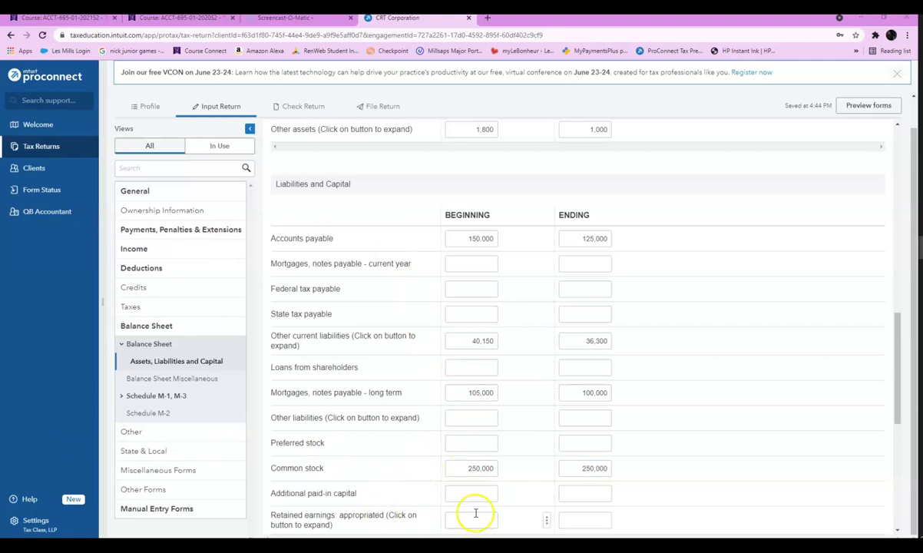
# Enter 636,450 as the beginning balance of unappropriated retained earnings
pyautogui.moveTo(898, 351); pyautogui.dragTo(889, 407)
pyautogui.click(453, 316)
pyautogui.click(631, 121)
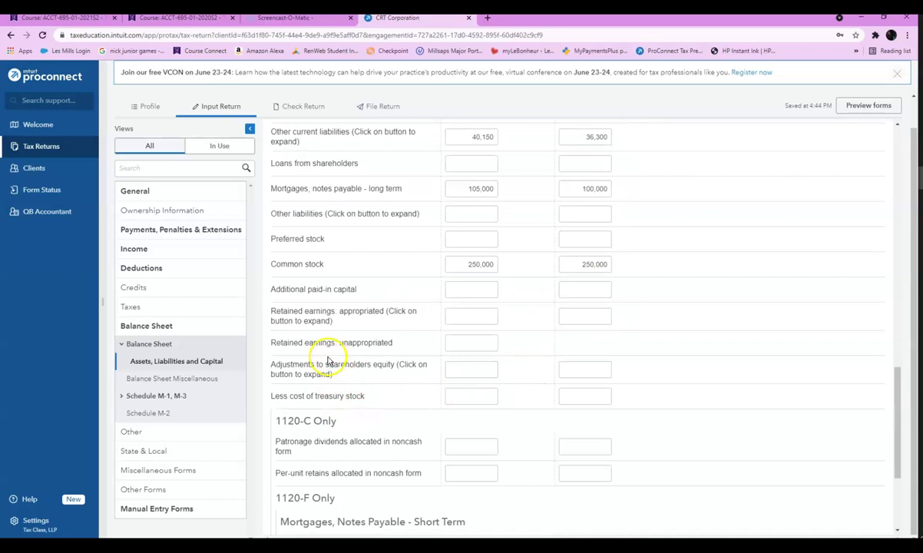
pyautogui.click(461, 341)
pyautogui.write('636450')
pyautogui.click(651, 373)
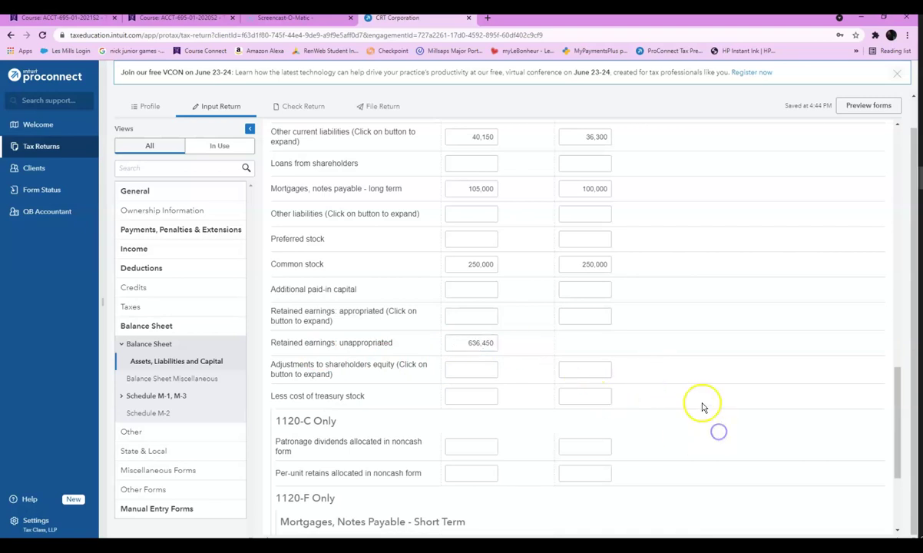
# Enter 35,000 as the federal cash distributions on Schedule M-2
pyautogui.scroll(-3, 699, 401)
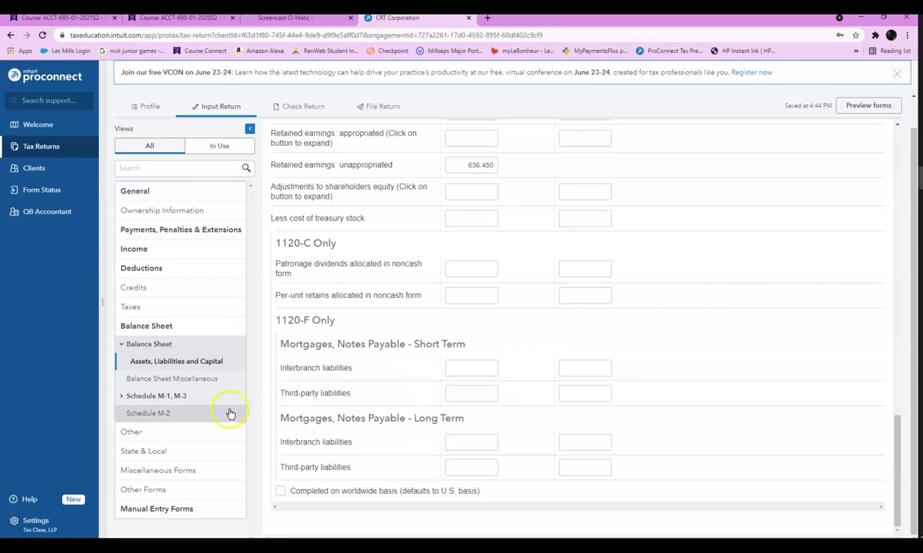
pyautogui.click(164, 414)
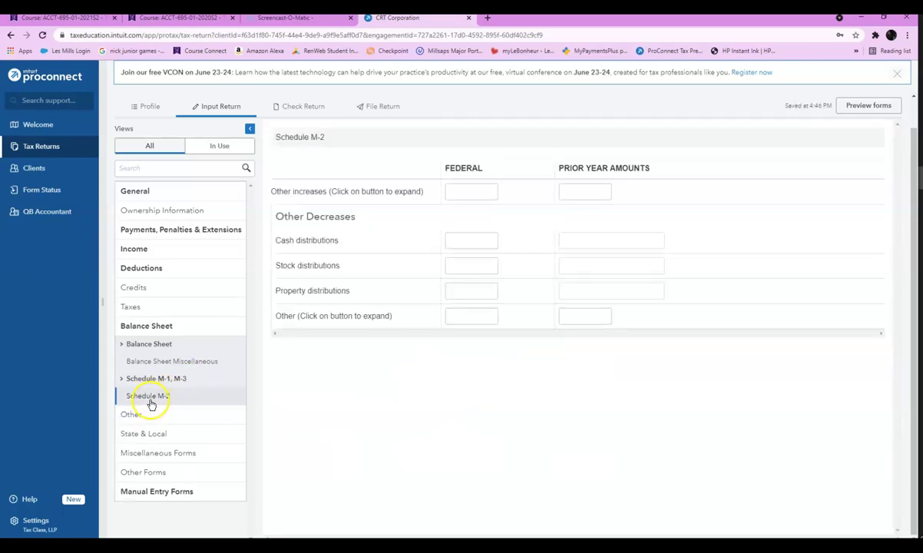
pyautogui.click(455, 241)
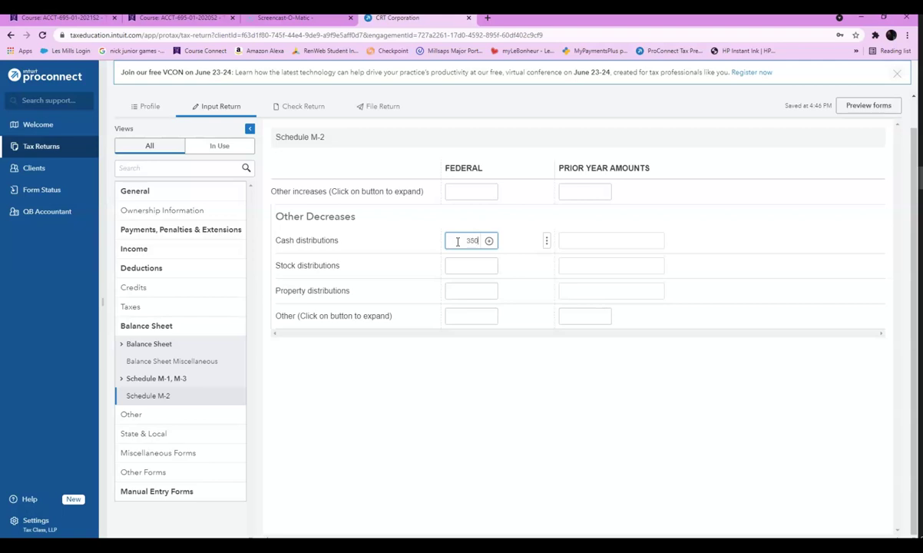
pyautogui.write('35000')
pyautogui.click(469, 371)
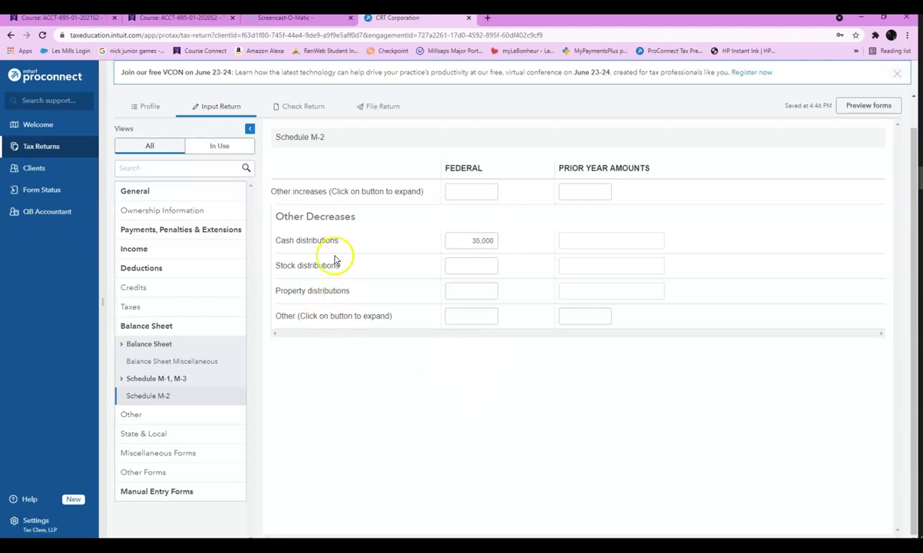
# Open the federal Form 1120 in the return check and review Schedules L, M-1 and M-2 on page 6
pyautogui.click(298, 110)
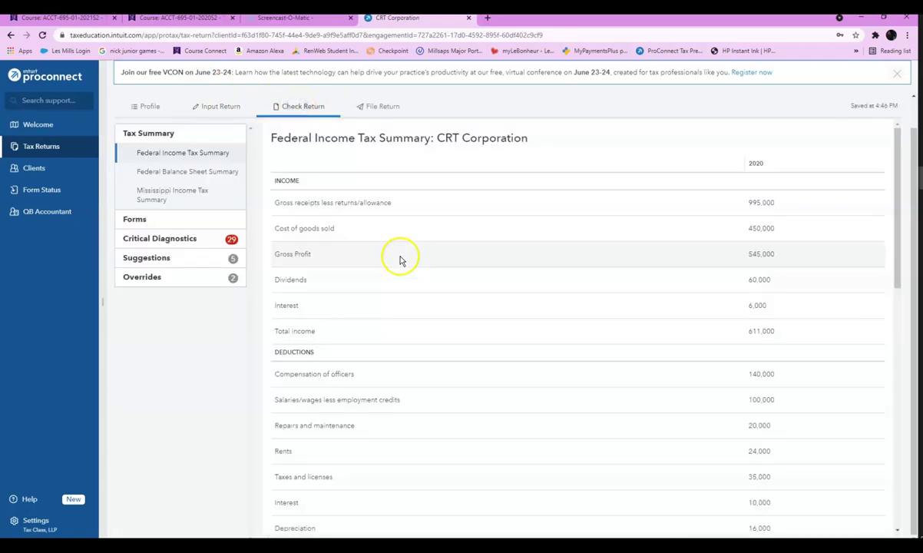
pyautogui.click(137, 220)
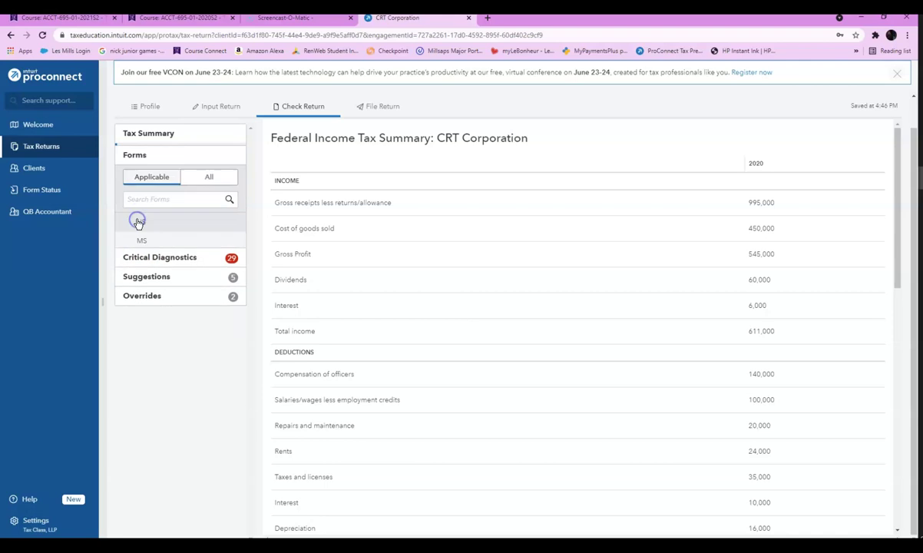
pyautogui.click(140, 223)
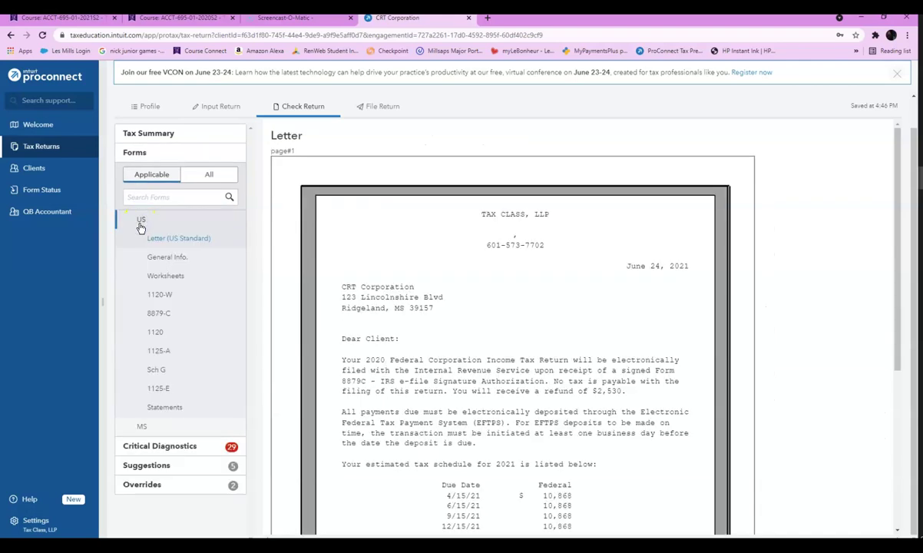
pyautogui.click(166, 336)
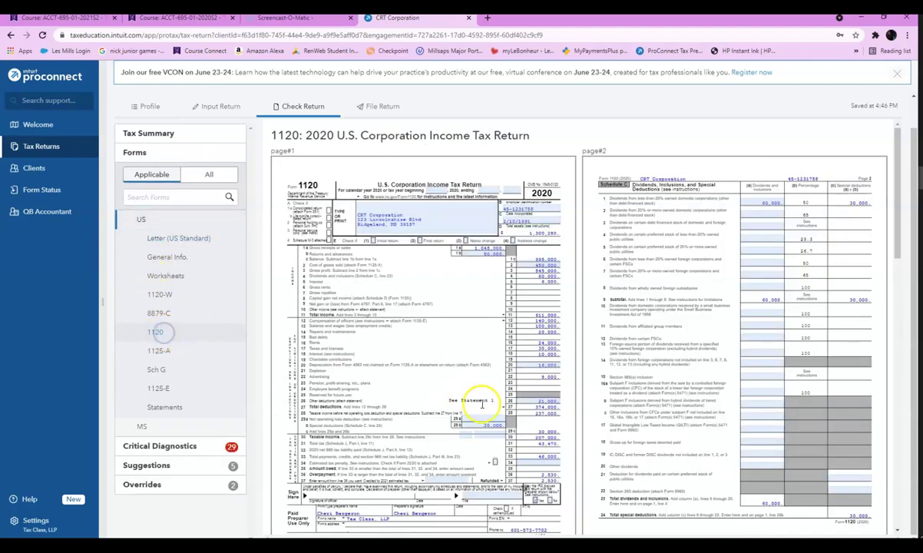
pyautogui.scroll(-10, 523, 403)
pyautogui.scroll(-3, 523, 401)
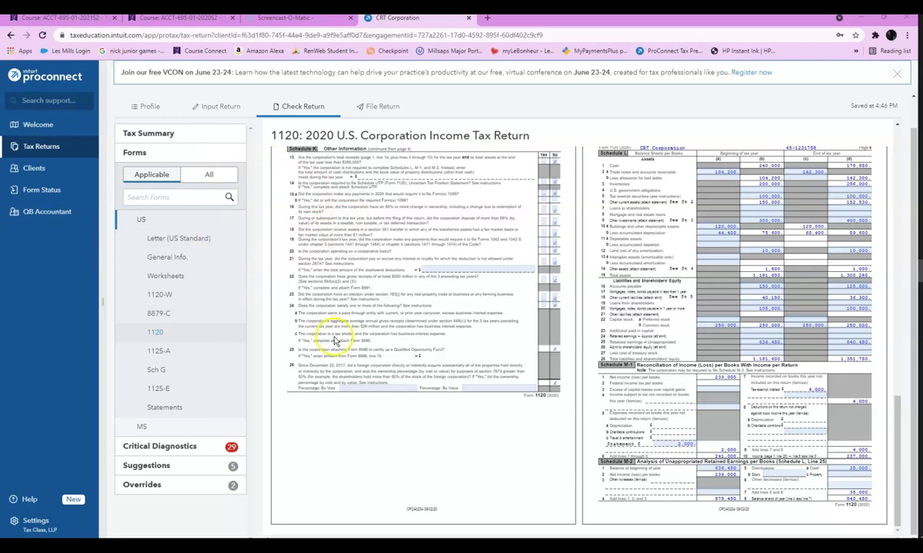
# Enter 43,470 as the federal income tax on Schedule M-1
pyautogui.click(224, 108)
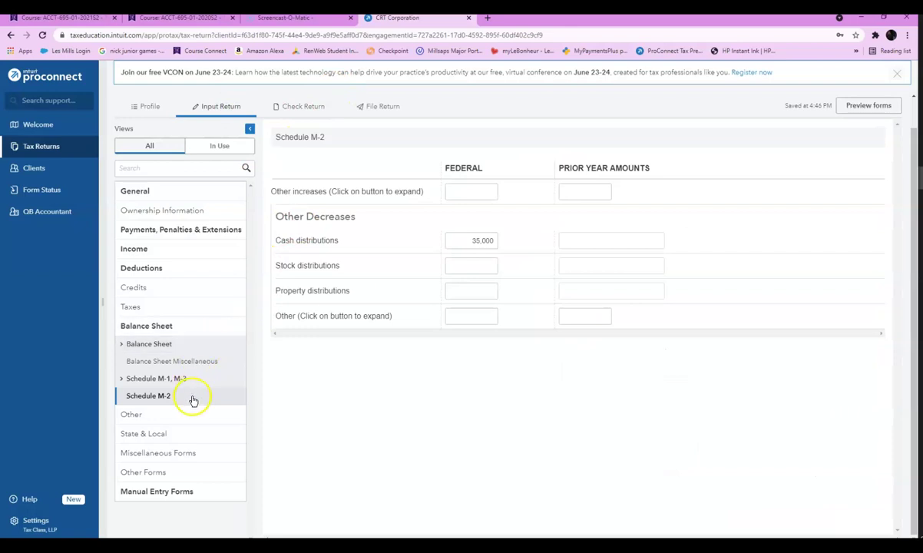
pyautogui.click(139, 381)
pyautogui.click(141, 393)
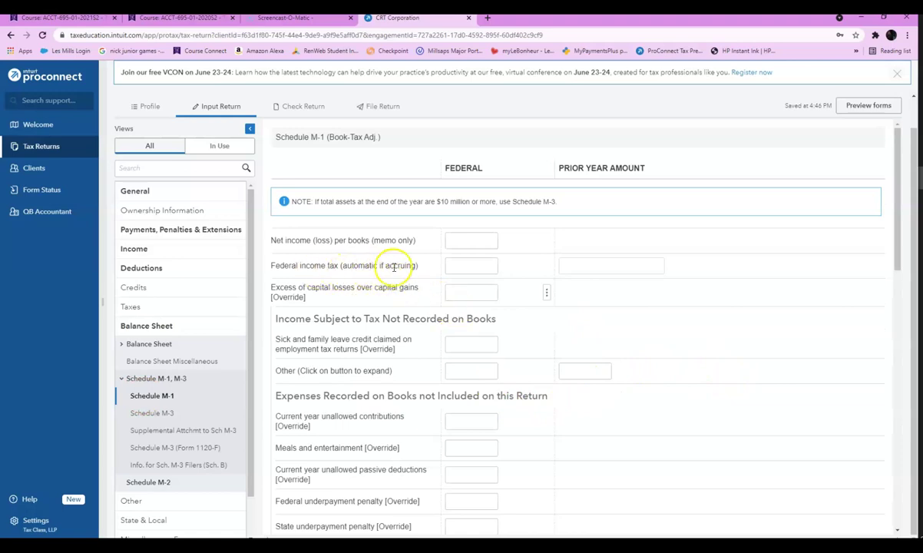
pyautogui.click(469, 266)
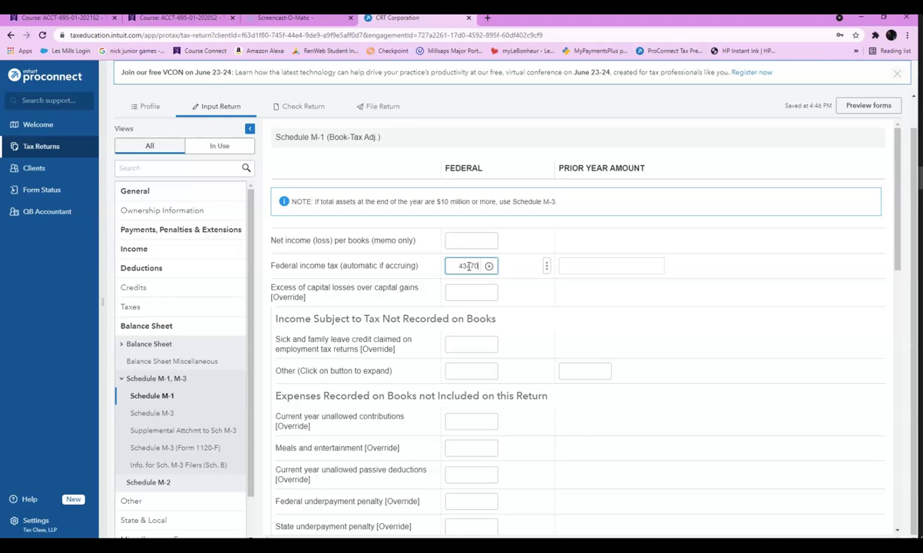
pyautogui.tripleClick(806, 331)
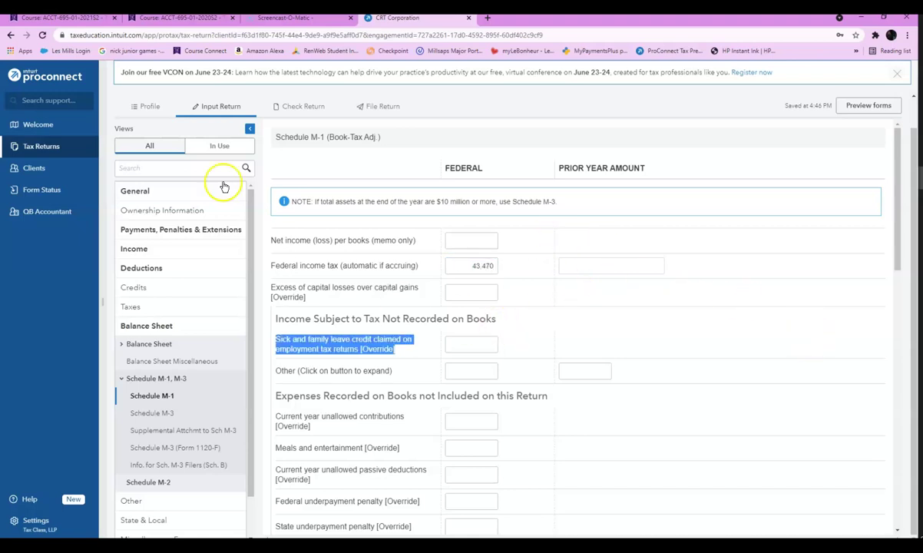
# Reopen the federal Form 1120 and check how the federal income tax entry affects Schedules L, M-1 and M-2
pyautogui.click(300, 107)
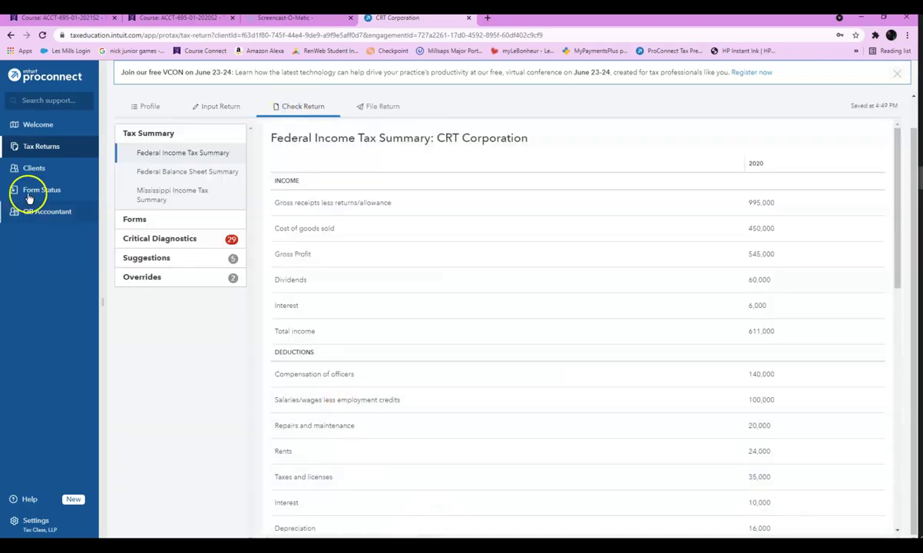
pyautogui.click(136, 220)
pyautogui.click(144, 223)
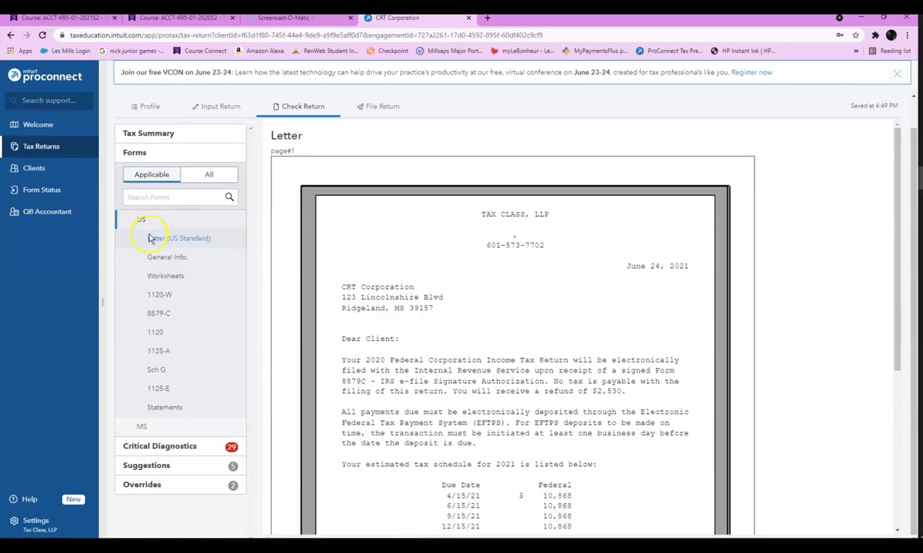
pyautogui.click(175, 334)
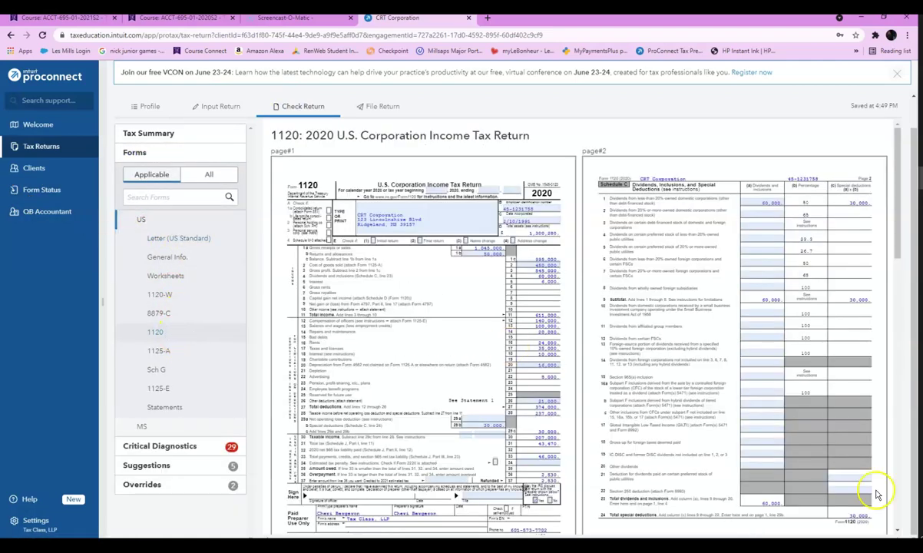
pyautogui.scroll(-7, 775, 434)
pyautogui.scroll(-4, 765, 432)
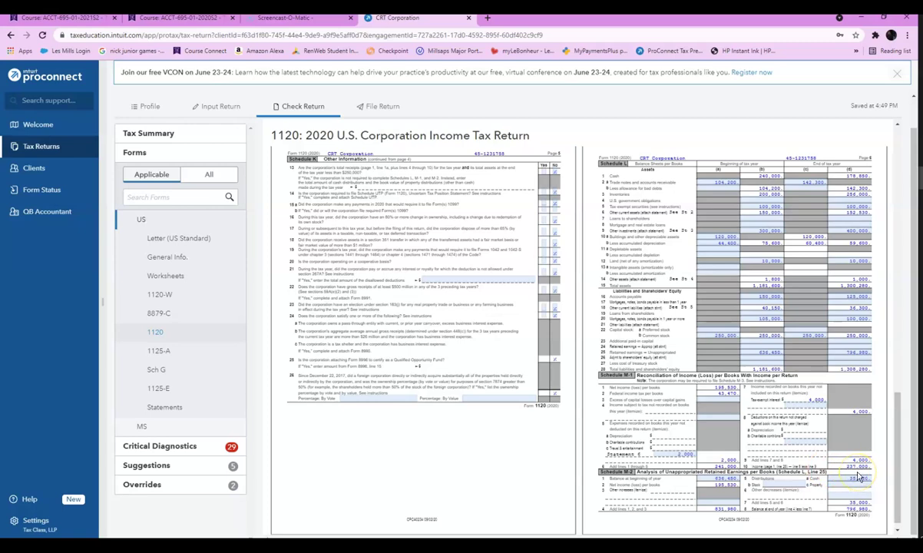
# Review the income and tax lines on page 1 of Form 1120 against the page 6 schedules
pyautogui.scroll(15, 859, 477)
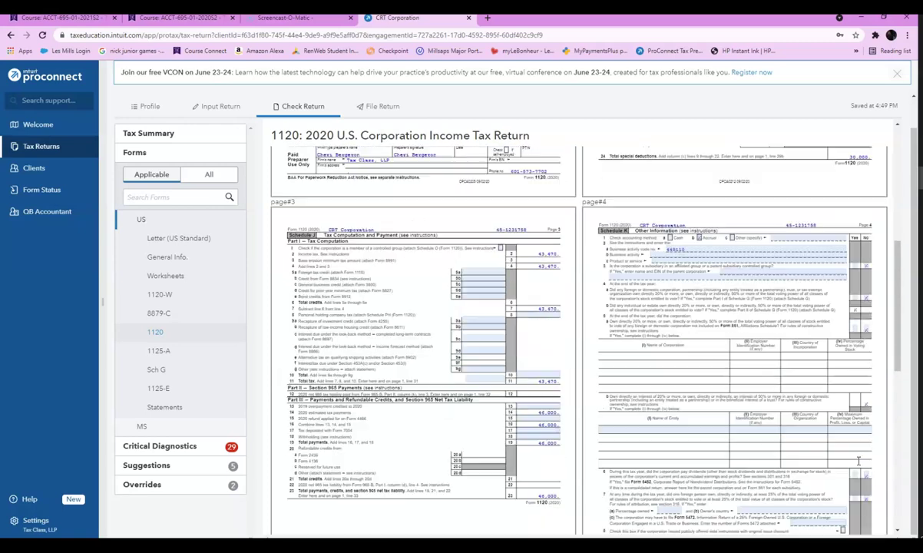
pyautogui.scroll(-3, 525, 422)
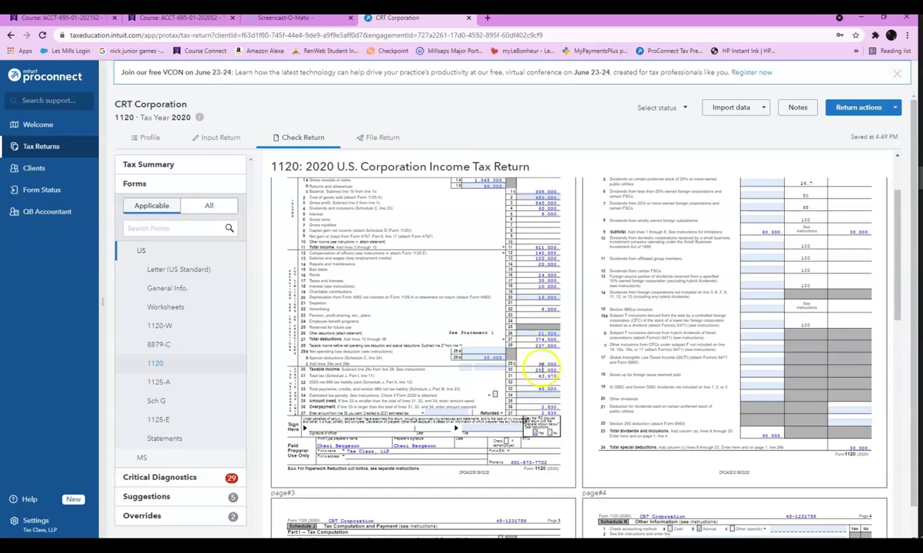
pyautogui.scroll(-14, 628, 412)
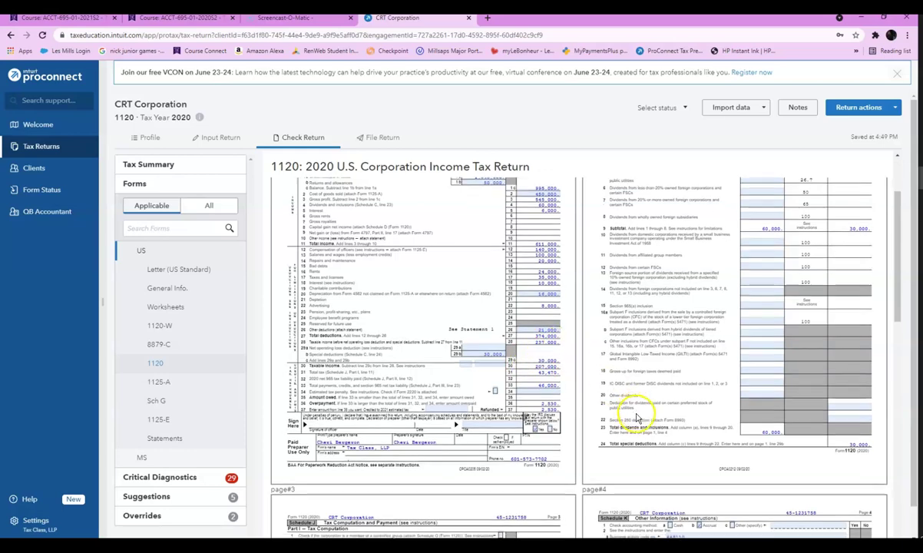
pyautogui.scroll(-6, 657, 413)
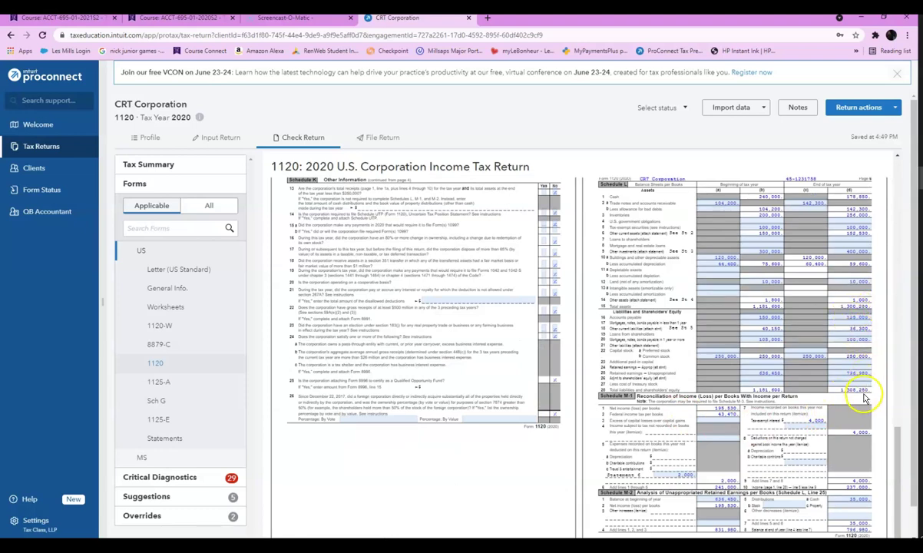
pyautogui.scroll(-1, 844, 405)
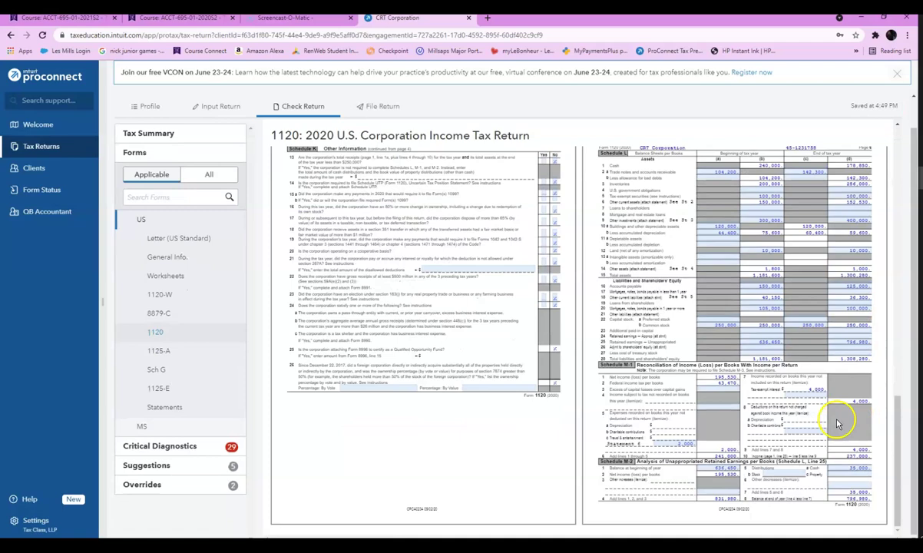
# Enlarge the page to 110% and compare Schedule L's total assets with its total liabilities and equity, then examine Schedule M-1
pyautogui.hotkey('ctrl', '+')
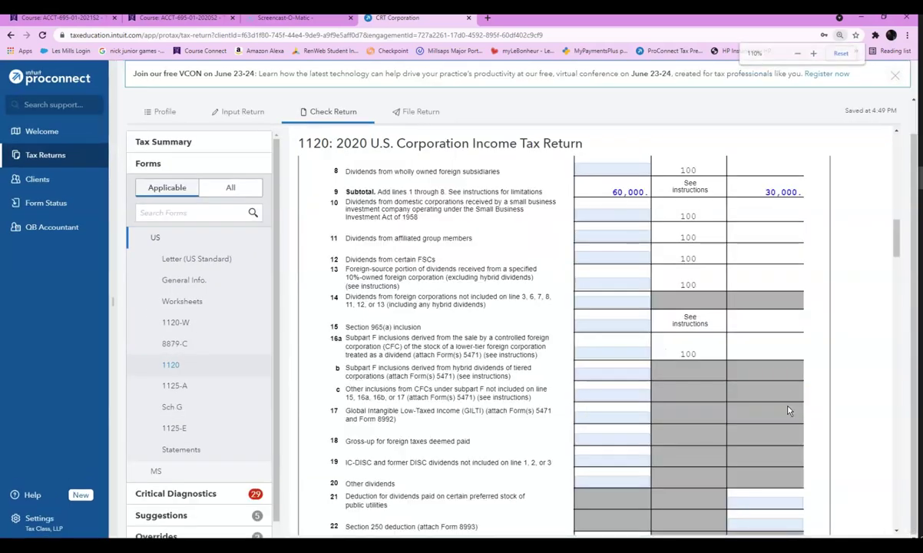
pyautogui.scroll(8, 768, 415)
pyautogui.scroll(-20, 724, 415)
pyautogui.scroll(-15, 727, 381)
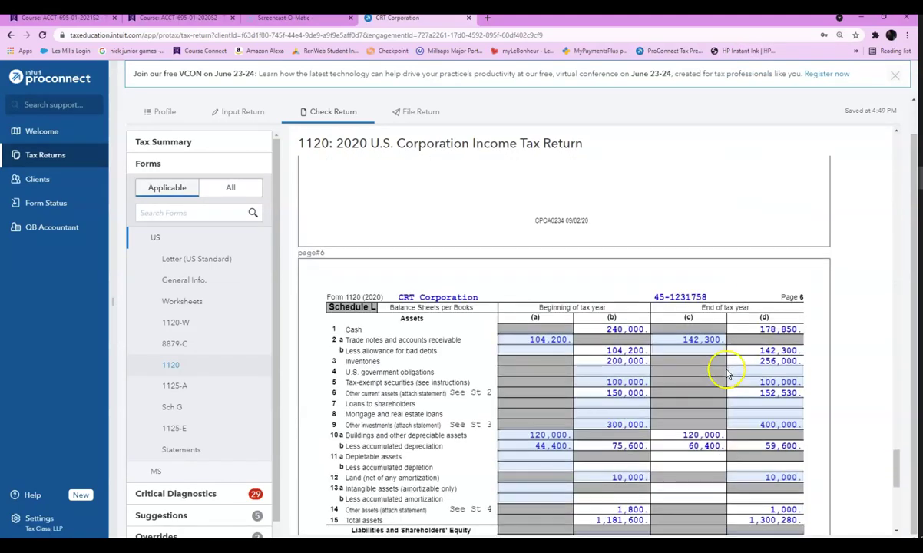
pyautogui.scroll(-3, 727, 374)
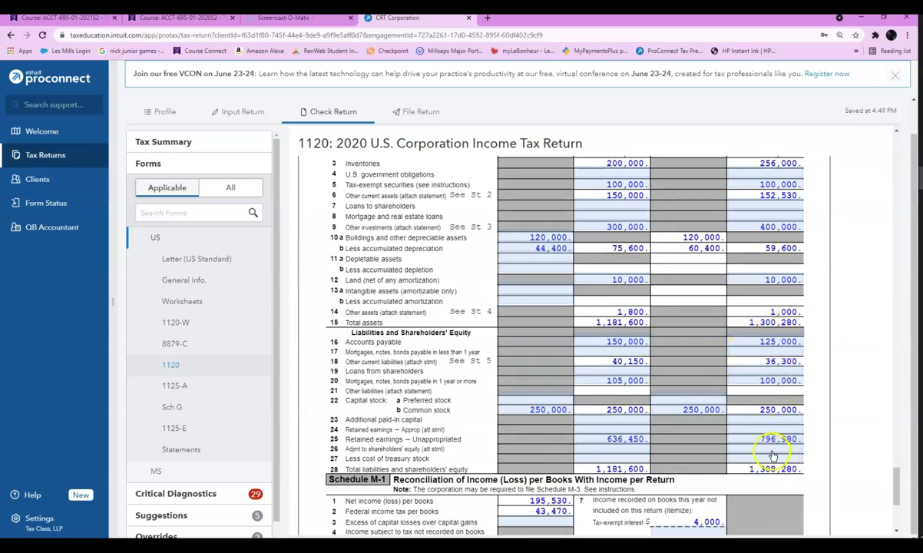
pyautogui.scroll(-2, 772, 454)
pyautogui.scroll(-1, 771, 454)
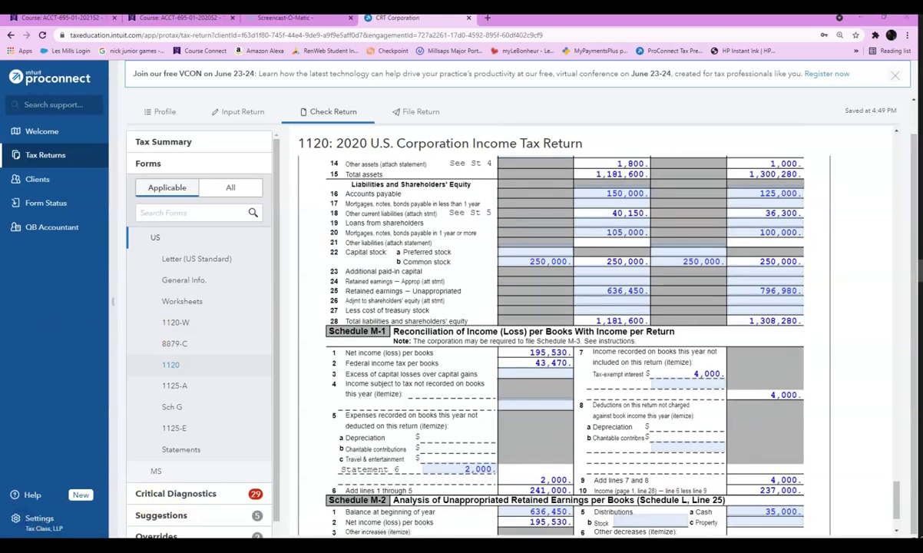
# Switch to the Excel workbook and highlight the Advertising tax debit on the Income Statement sheet in yellow
pyautogui.moveTo(0, 46); pyautogui.dragTo(315, 14)
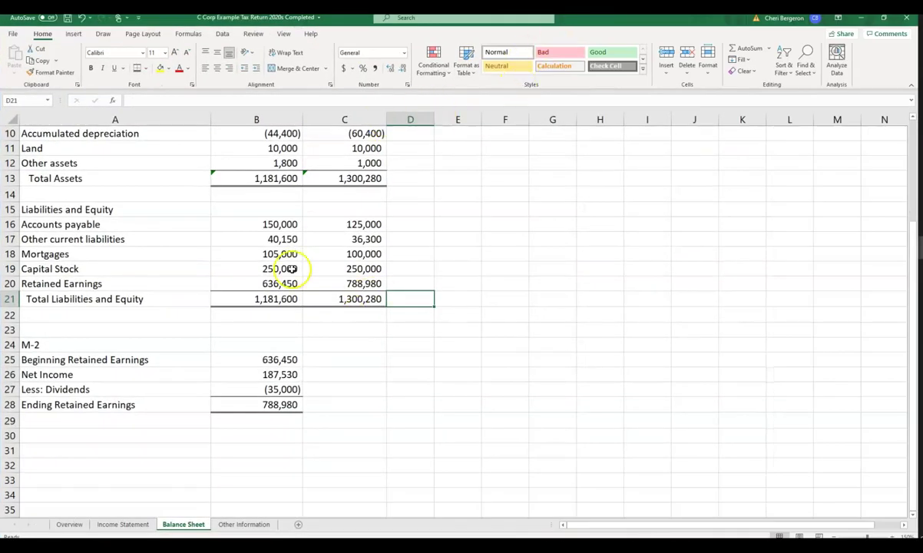
pyautogui.click(123, 524)
pyautogui.scroll(6, 480, 388)
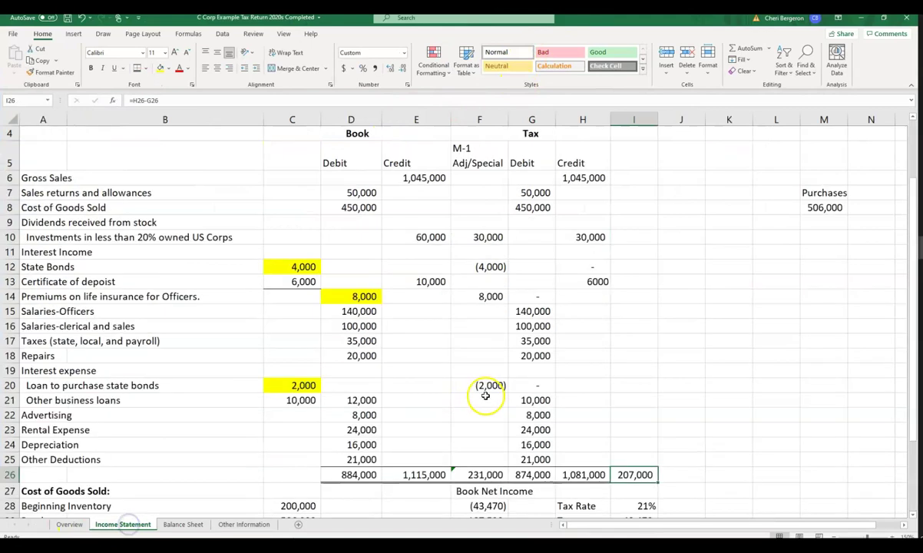
pyautogui.scroll(-1, 521, 403)
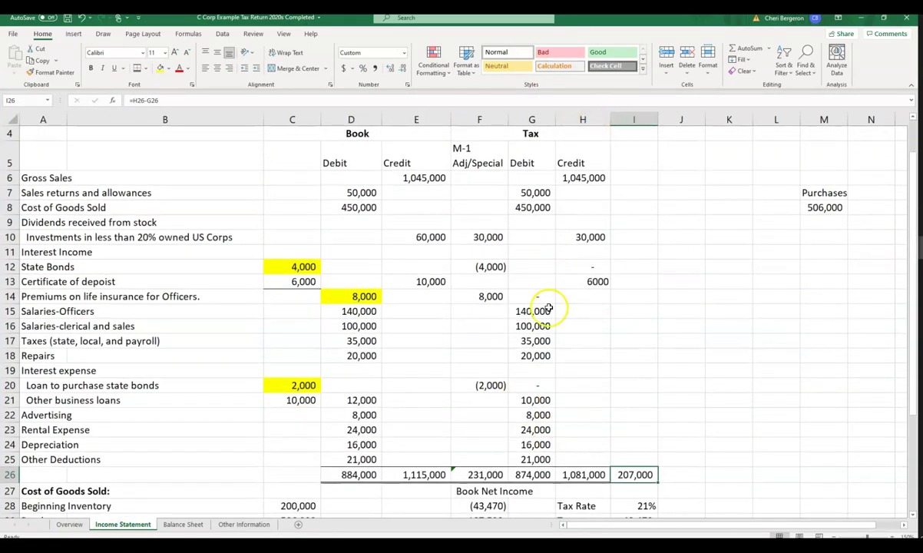
pyautogui.click(532, 414)
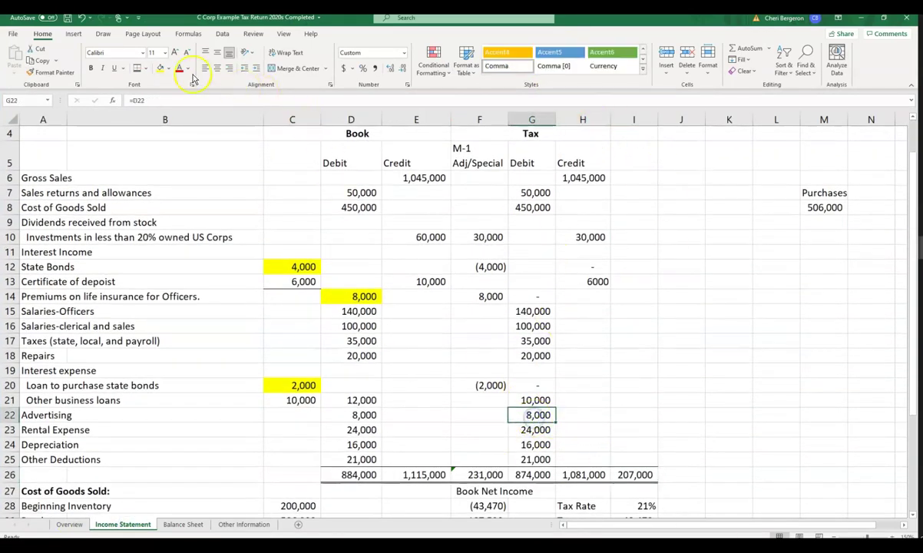
pyautogui.click(161, 69)
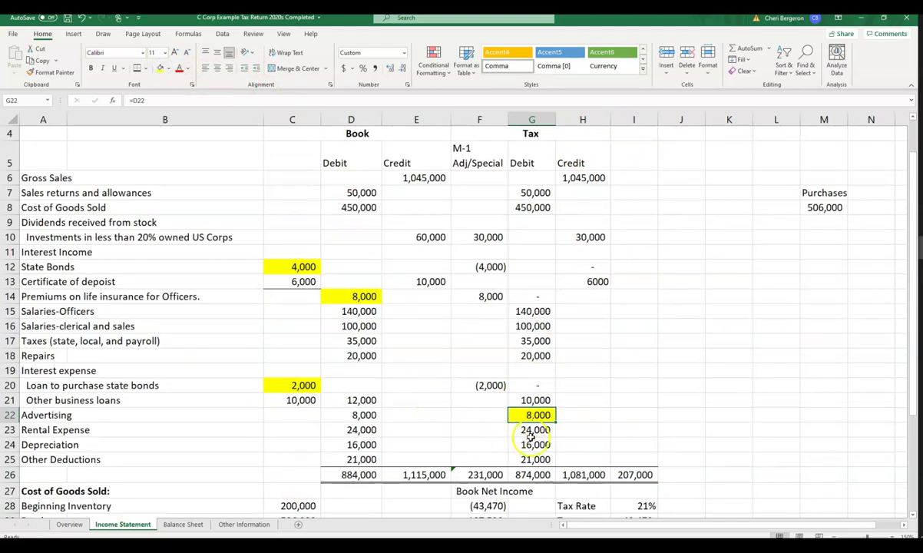
# Check the Advertising and officers' life insurance premium amounts on the Income Statement sheet, then switch back to Form 1120 in ProConnect
pyautogui.click(48, 416)
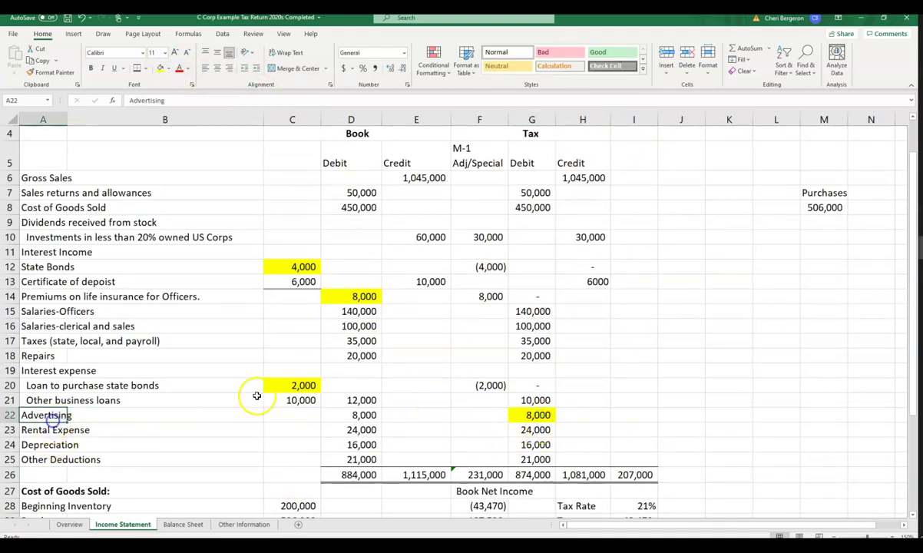
pyautogui.click(530, 414)
pyautogui.click(481, 296)
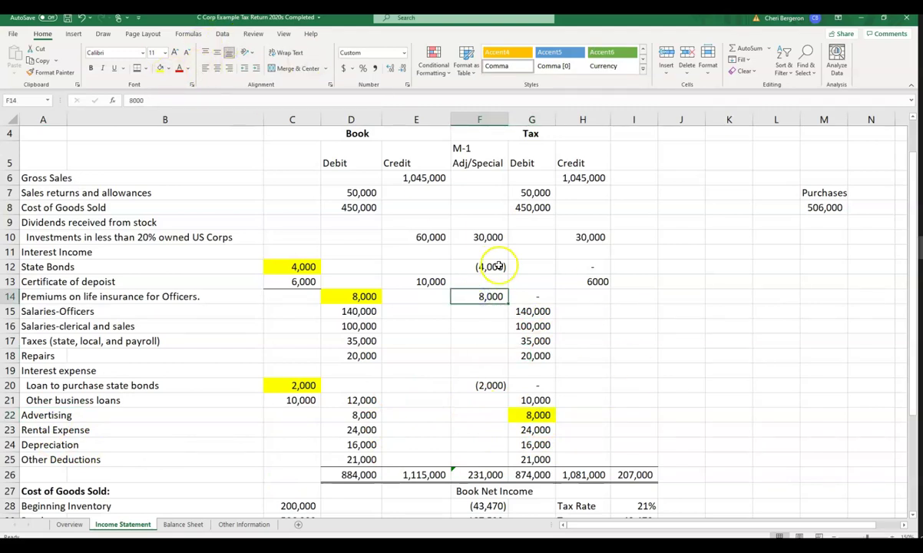
pyautogui.click(346, 298)
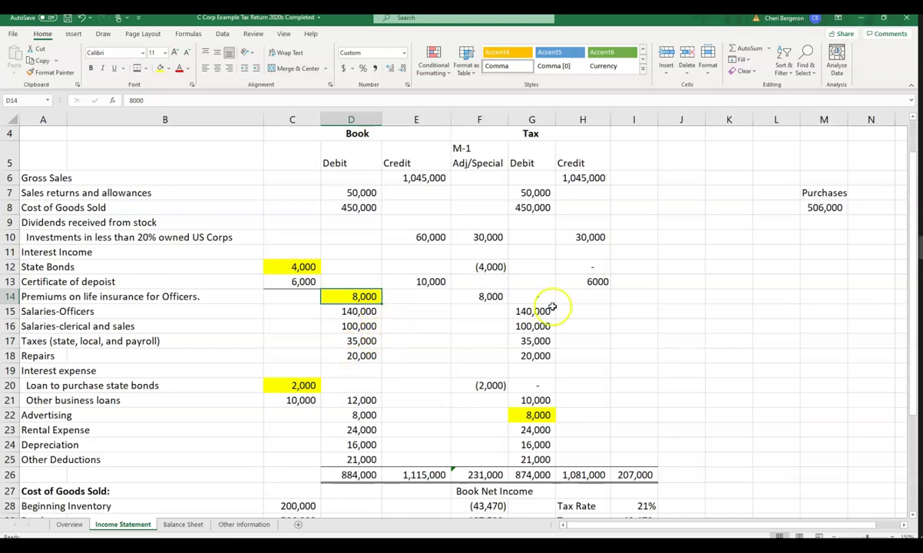
pyautogui.moveTo(730, 19); pyautogui.dragTo(0, 146)
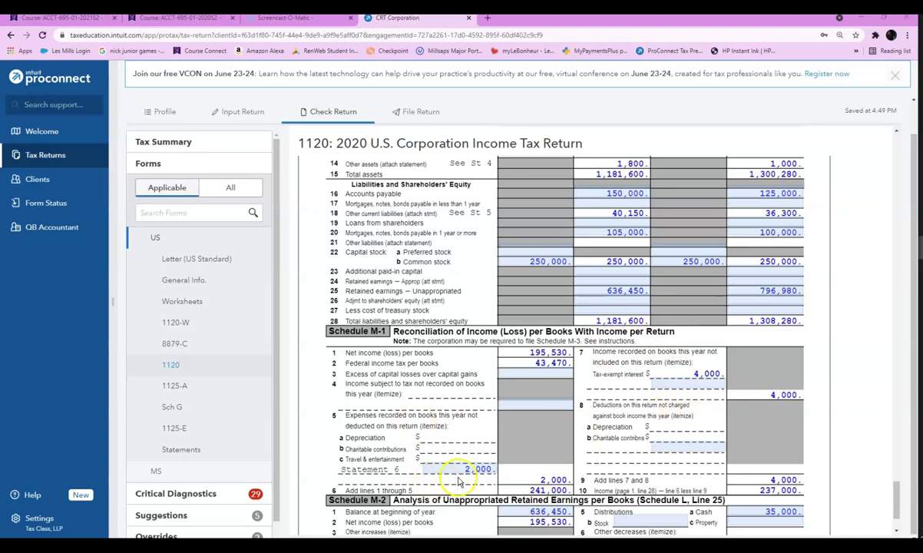
# Enter 8,000 as officer life insurance premiums among the Schedule M-1 expenses recorded on books but not included on the return
pyautogui.click(248, 112)
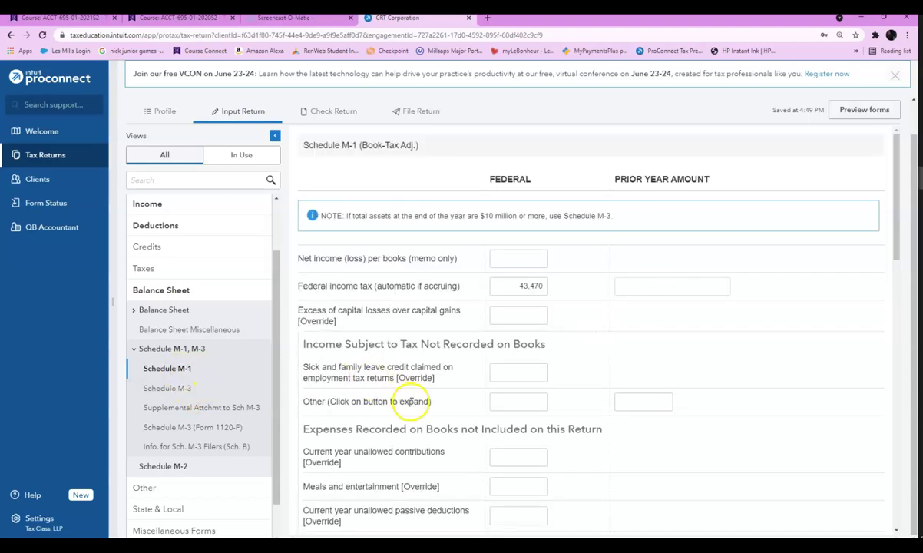
pyautogui.scroll(-1, 412, 402)
pyautogui.scroll(-1, 430, 438)
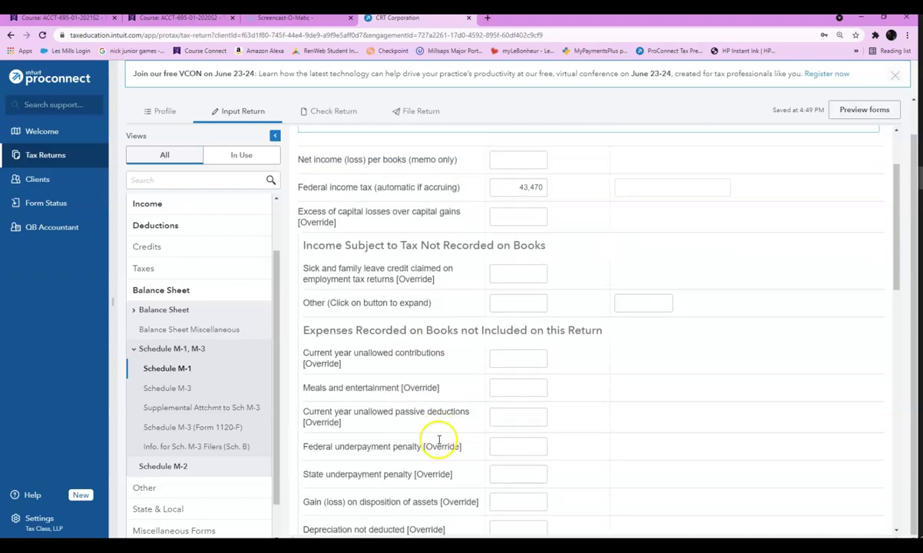
pyautogui.scroll(1, 439, 444)
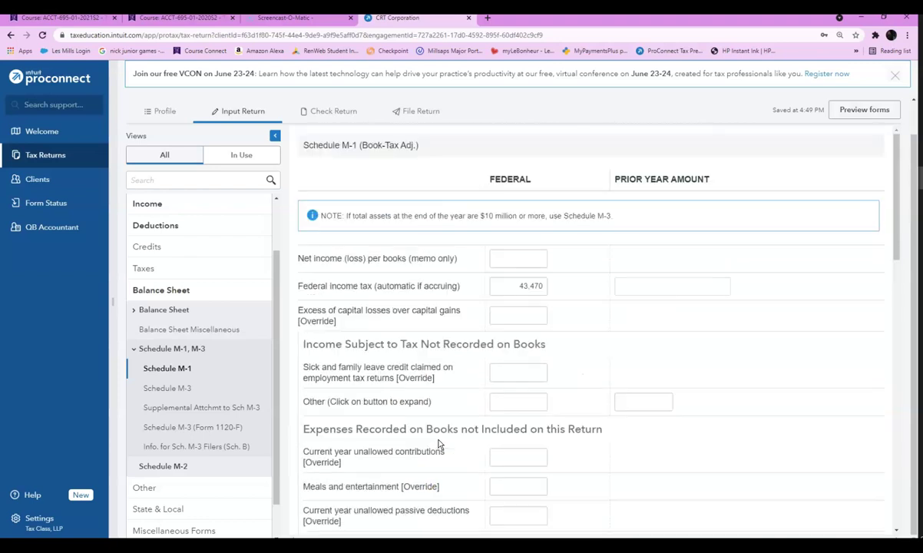
pyautogui.scroll(-1, 375, 427)
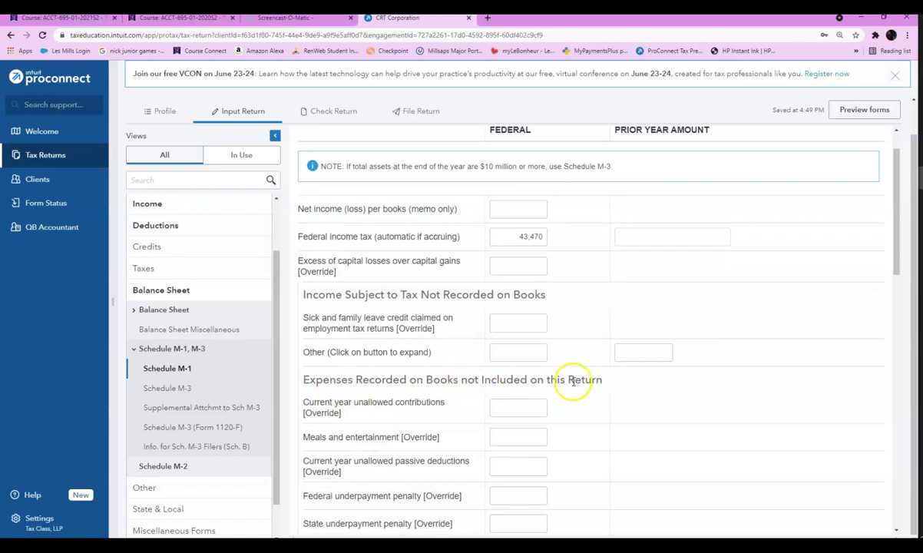
pyautogui.scroll(-1, 586, 381)
pyautogui.scroll(-1, 586, 382)
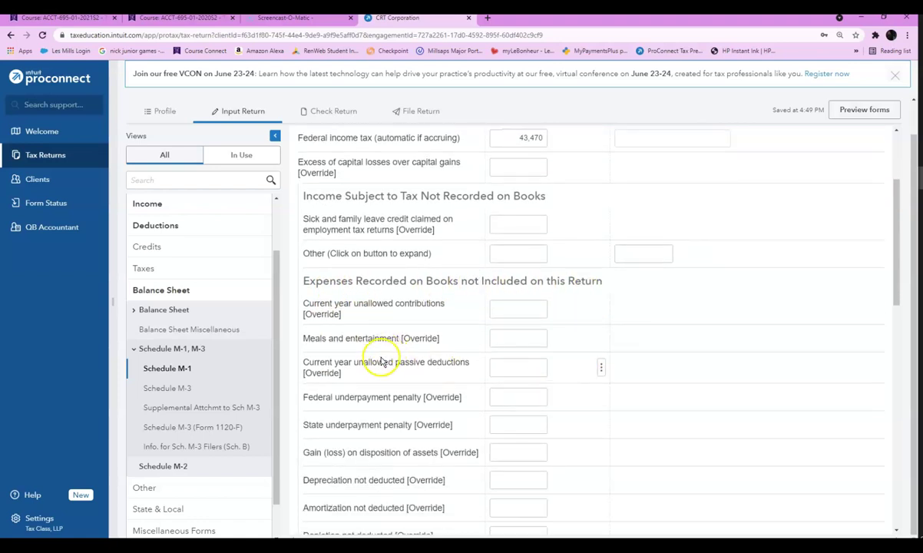
pyautogui.scroll(-1, 377, 355)
pyautogui.scroll(-3, 377, 367)
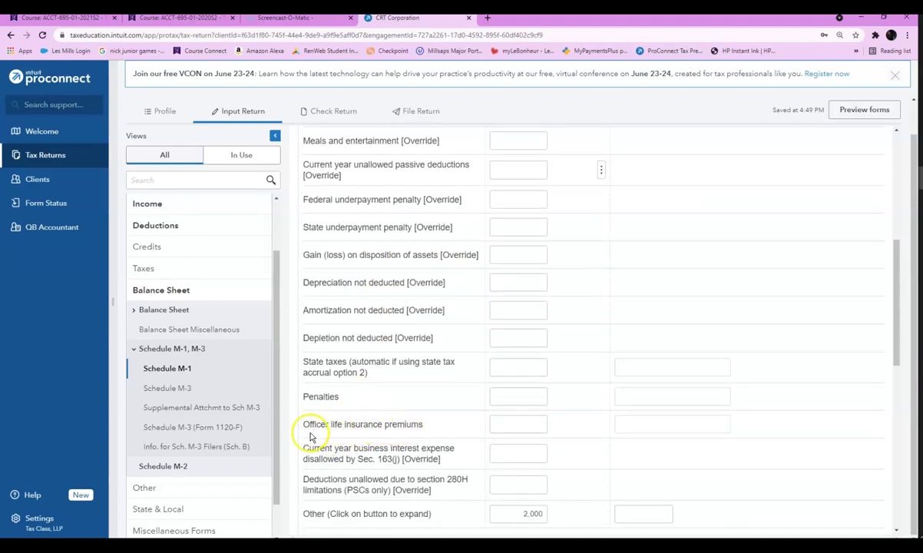
pyautogui.click(510, 420)
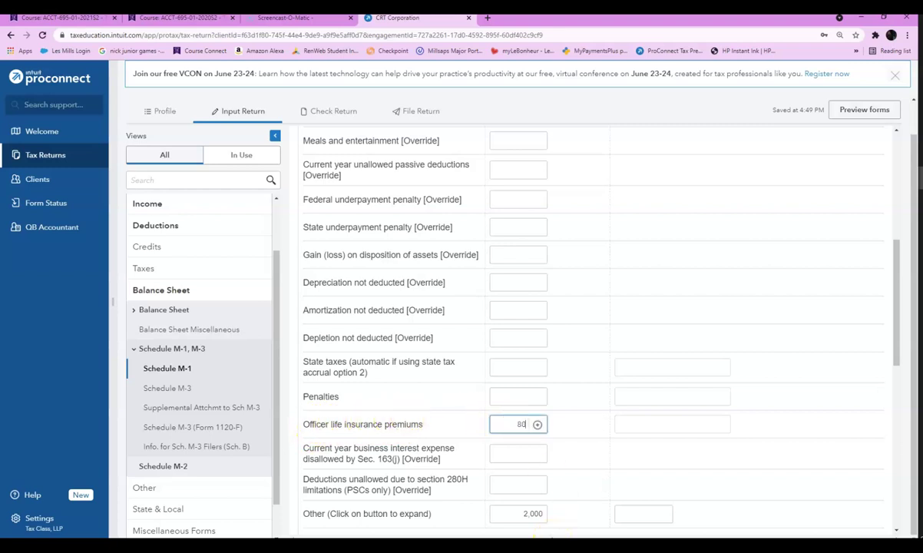
pyautogui.click(537, 141)
# Display the updated federal Form 1120 in the return check
pyautogui.click(311, 110)
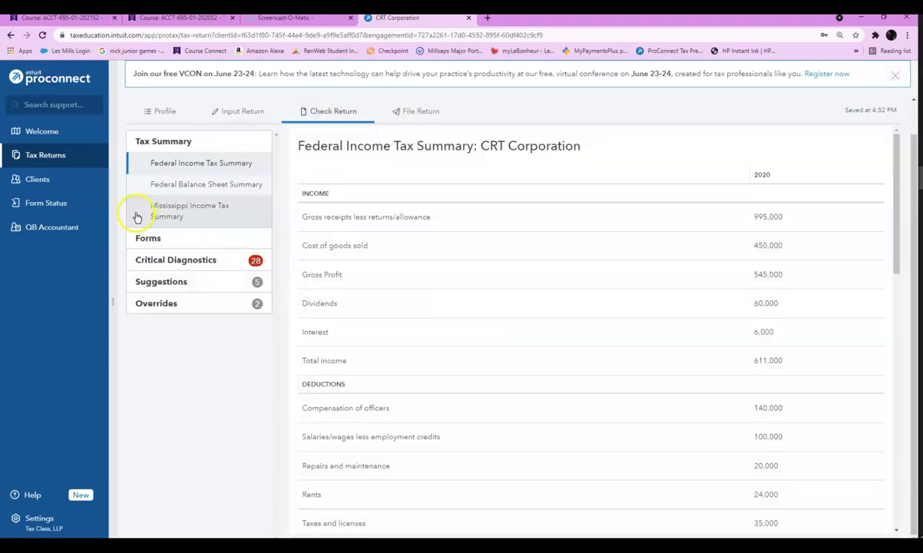
pyautogui.click(139, 238)
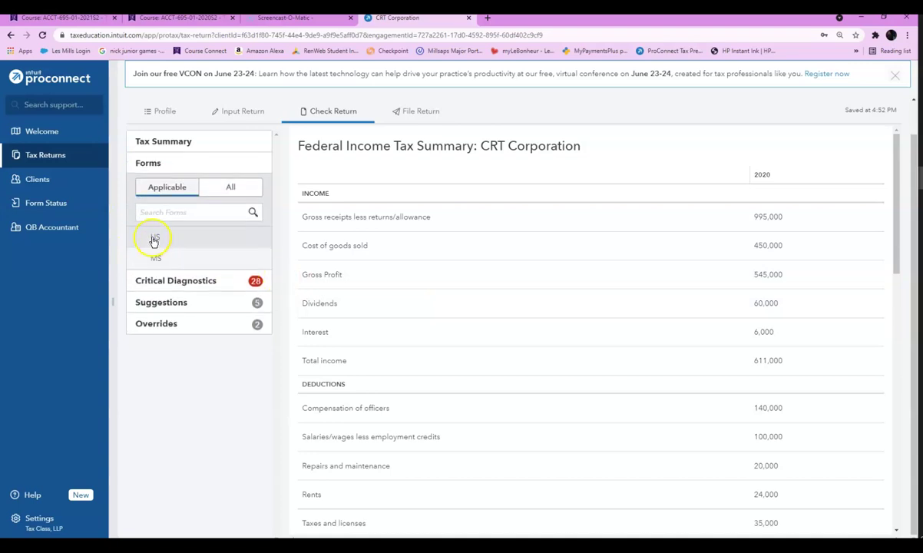
pyautogui.click(156, 236)
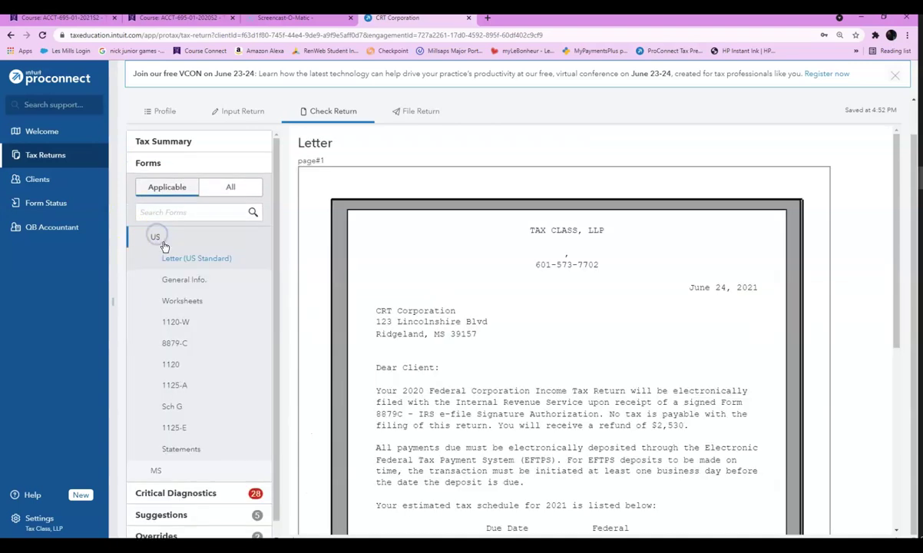
pyautogui.click(173, 368)
# Compare Schedule L's year-end total assets with total liabilities and equity, and examine Schedules M-1 and M-2 on page 6
pyautogui.scroll(-5, 615, 447)
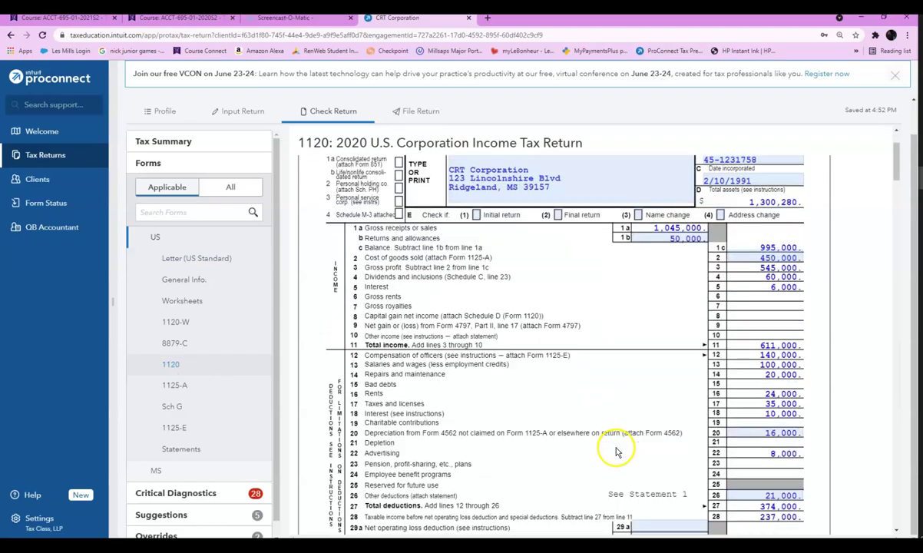
pyautogui.scroll(-20, 614, 449)
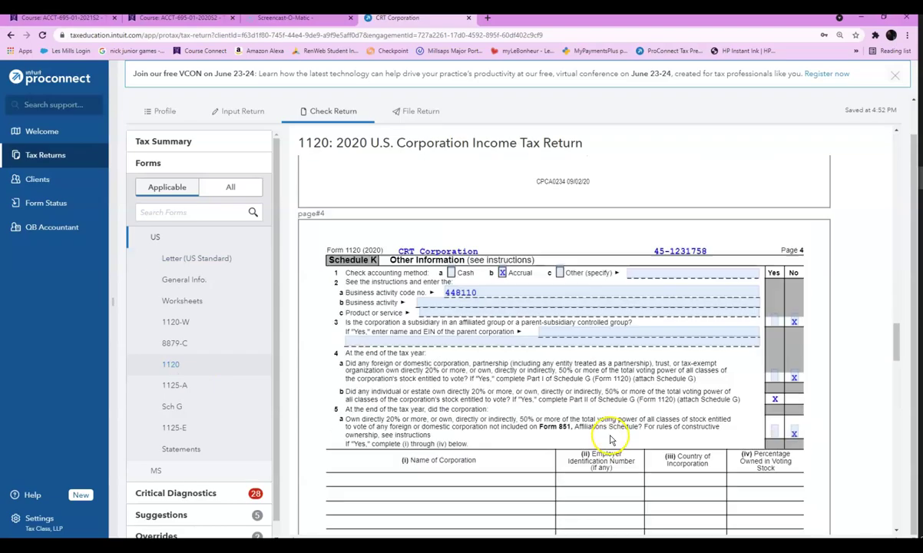
pyautogui.scroll(-20, 610, 434)
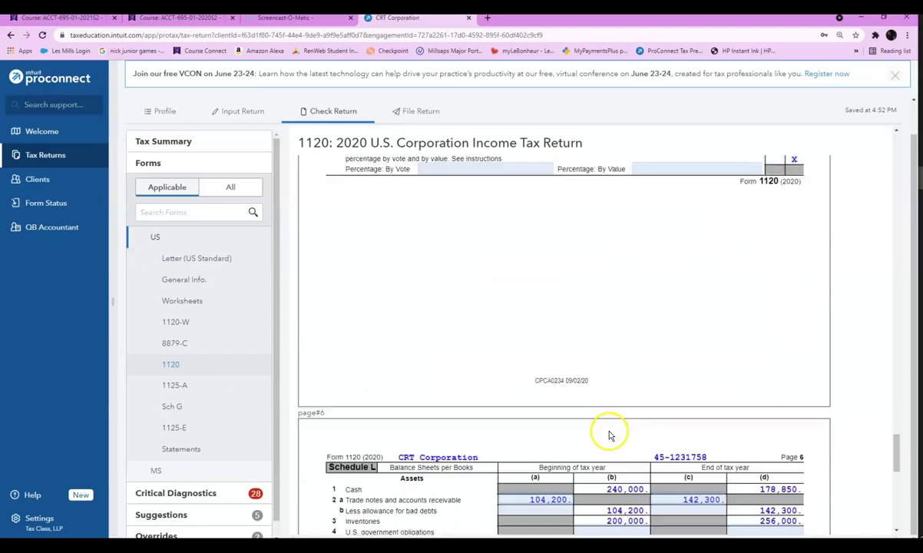
pyautogui.scroll(5, 610, 435)
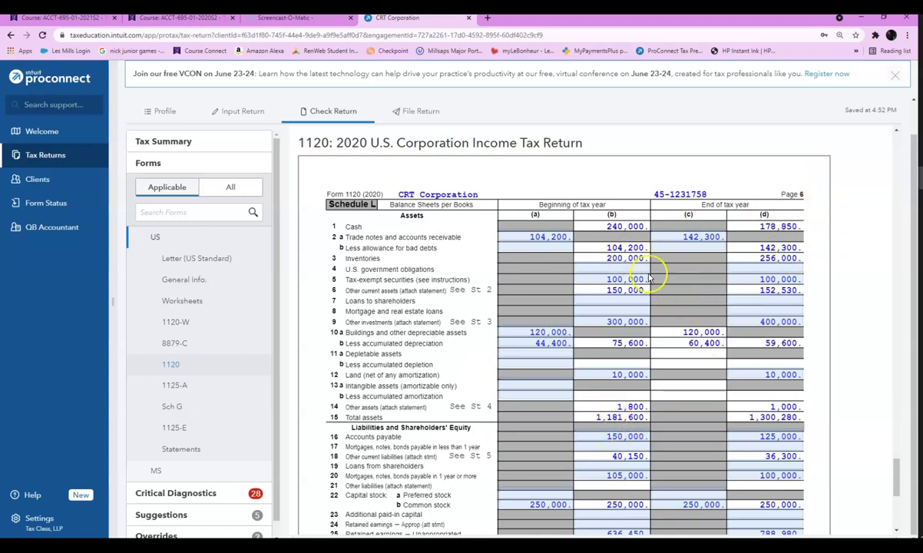
pyautogui.scroll(-5, 636, 292)
pyautogui.scroll(-3, 636, 292)
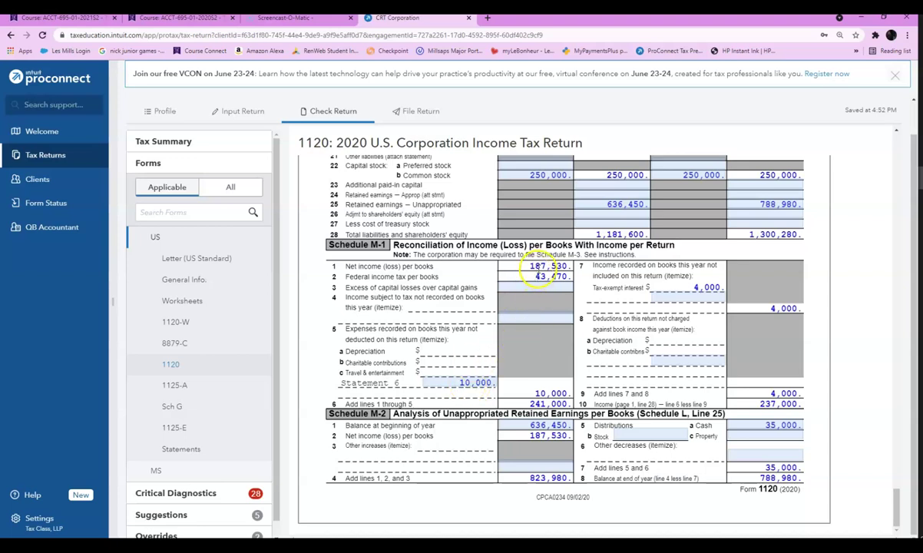
pyautogui.scroll(5, 596, 321)
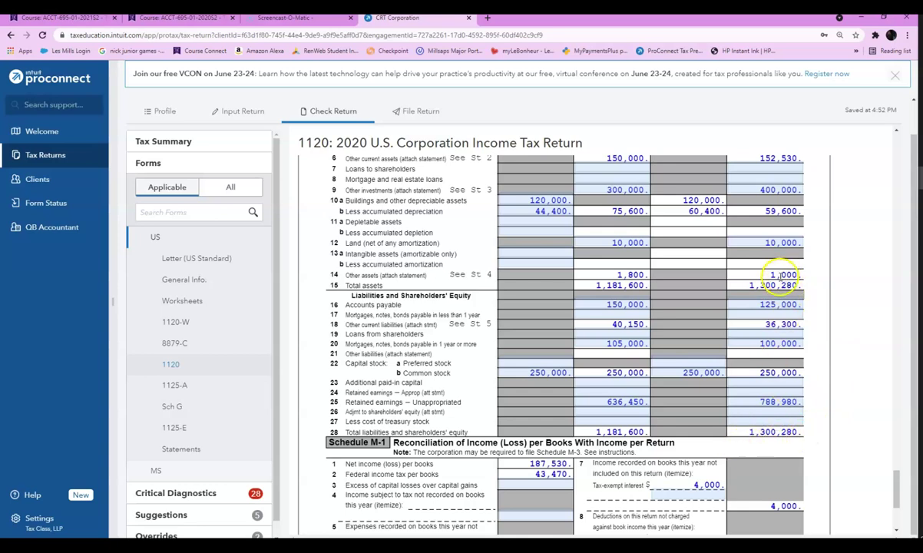
pyautogui.scroll(-4, 763, 423)
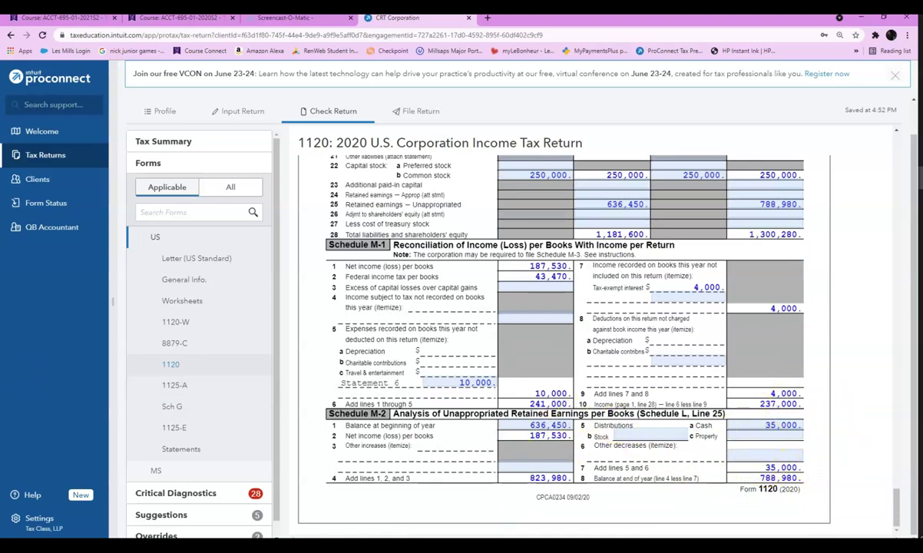
# Switch to the Excel workbook's Balance Sheet, overlay its reduced window on Form 1120, and select the M-2 beginning retained earnings amount
pyautogui.moveTo(0, 102); pyautogui.dragTo(430, 1)
pyautogui.click(181, 524)
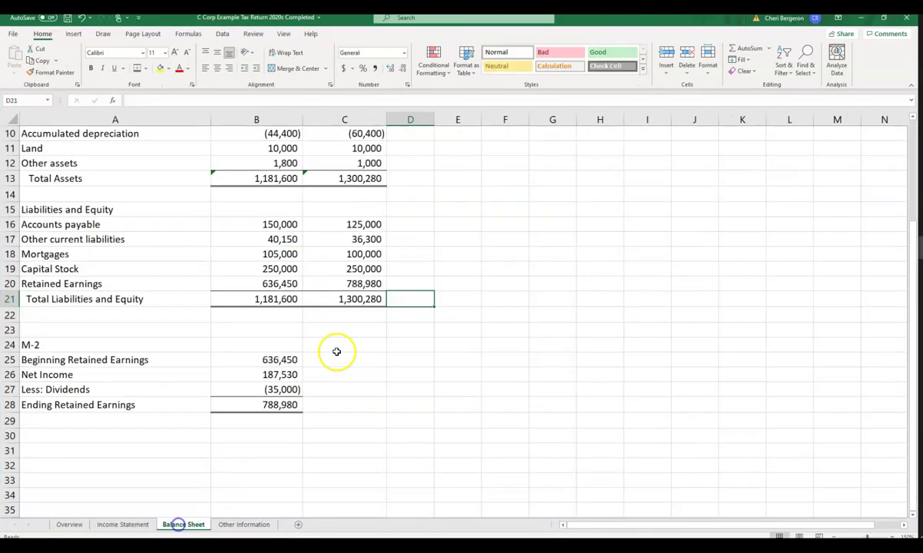
pyautogui.click(885, 20)
pyautogui.moveTo(527, 204); pyautogui.dragTo(480, 49)
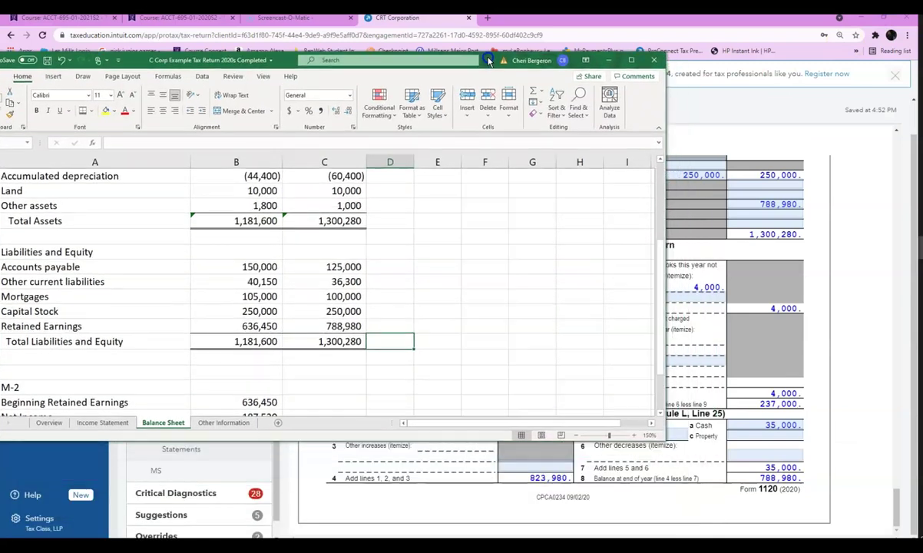
pyautogui.click(330, 354)
pyautogui.scroll(-3, 311, 373)
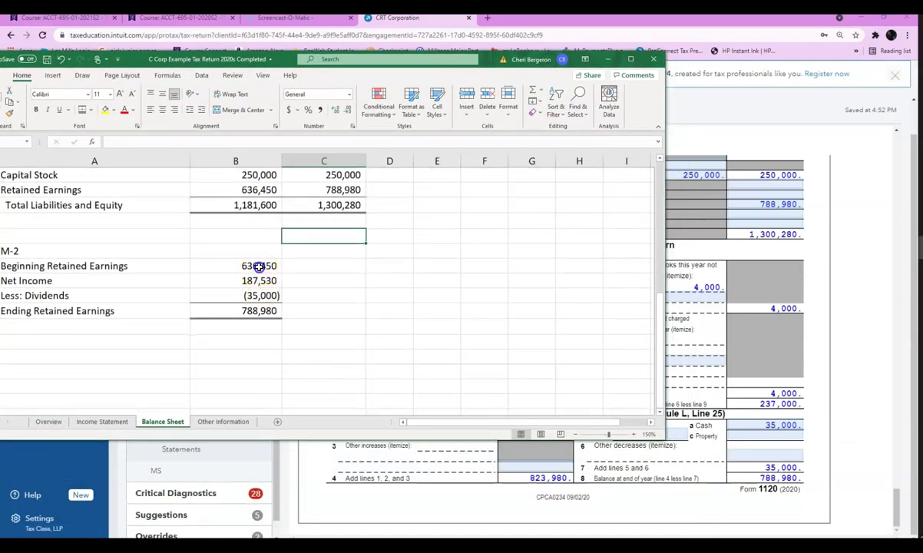
pyautogui.click(259, 265)
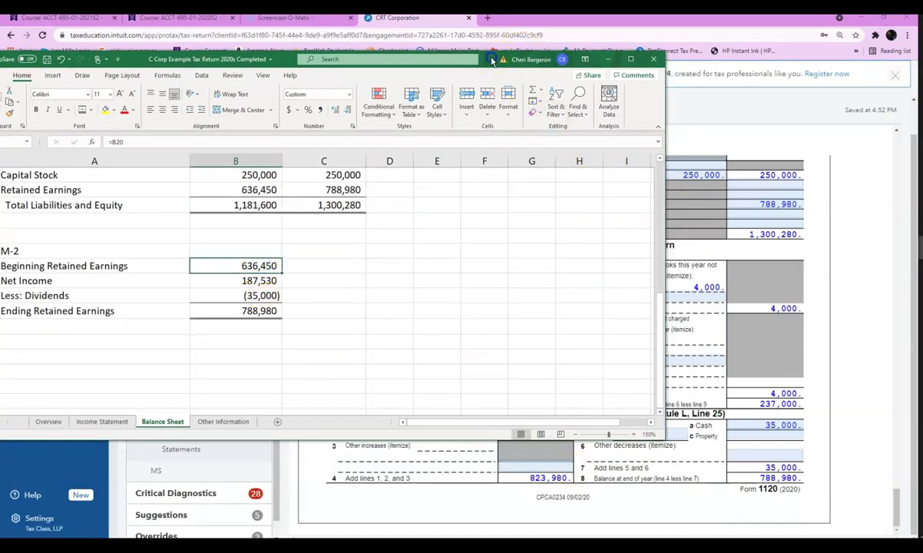
# Place the workbook window above Schedule M-2 to compare the retained earnings figures, then move it aside and return to Form 1120
pyautogui.doubleClick(501, 59)
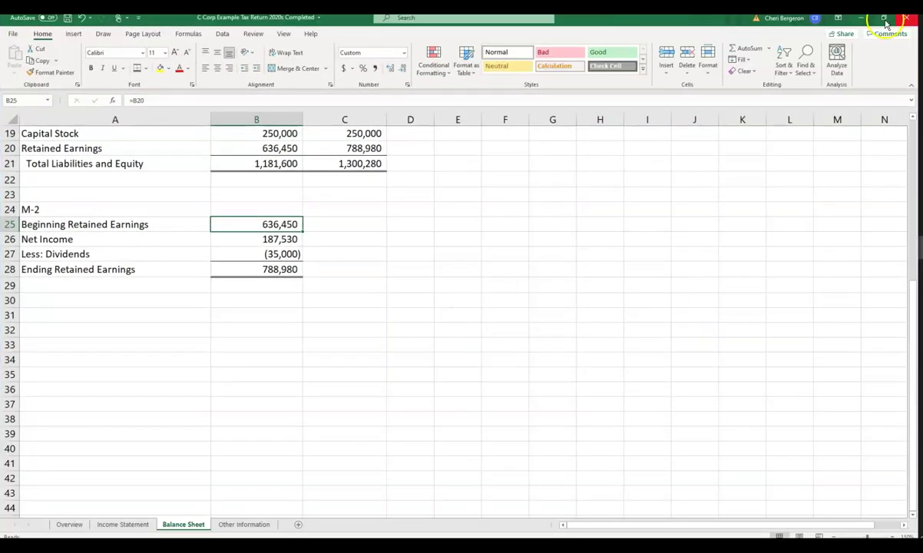
pyautogui.click(884, 19)
pyautogui.moveTo(501, 60); pyautogui.dragTo(496, 34)
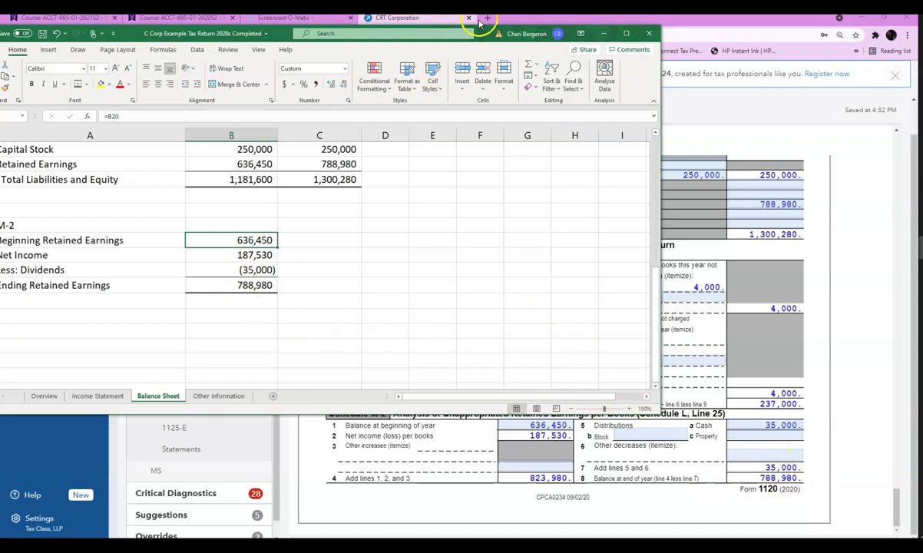
pyautogui.moveTo(278, 36); pyautogui.dragTo(0, 217)
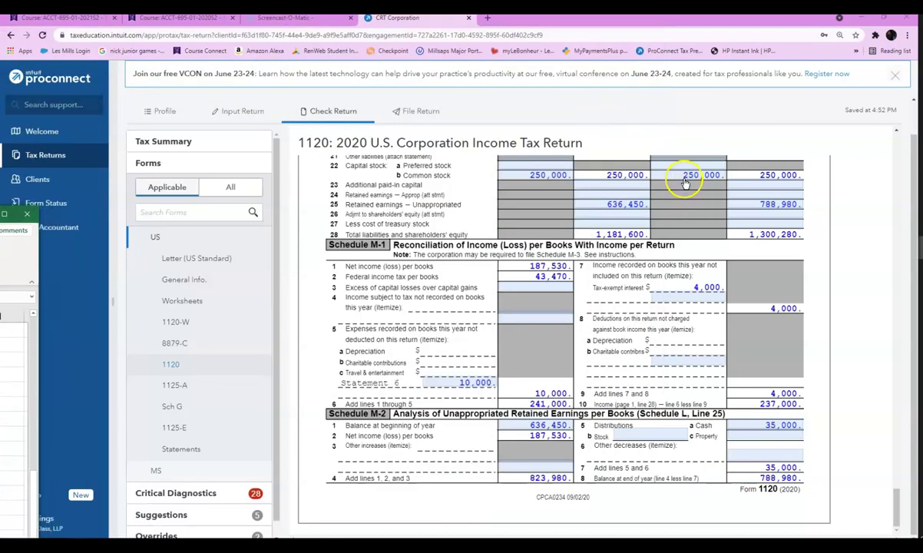
pyautogui.click(860, 382)
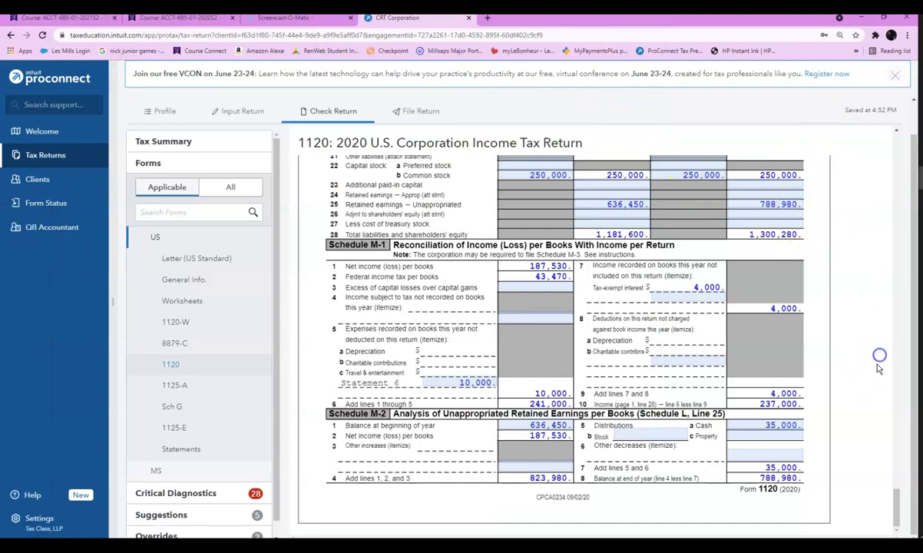
# Review Form 1120 from the page 1 deductions and tax lines through Schedule J to the page 6 balance sheet and reconciliations
pyautogui.scroll(10, 880, 360)
pyautogui.moveTo(896, 374); pyautogui.dragTo(914, 144)
pyautogui.scroll(-4, 789, 320)
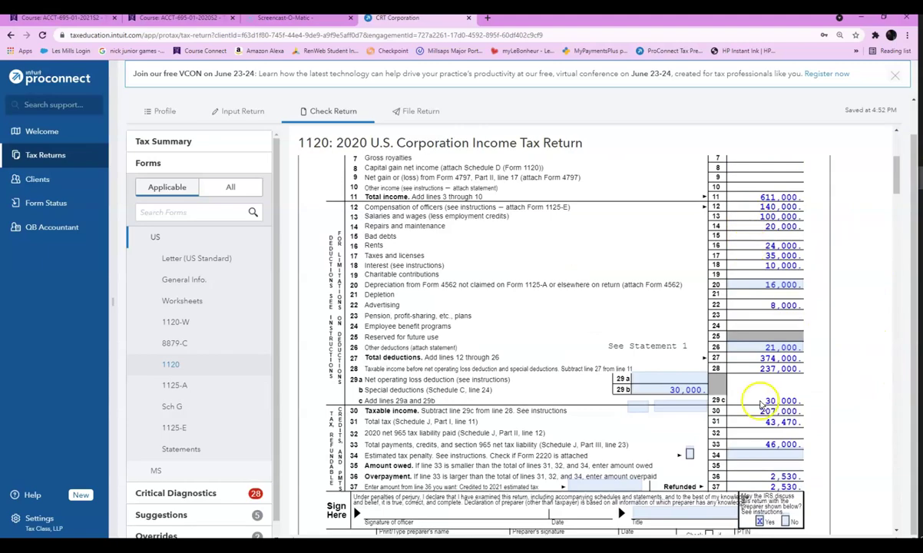
pyautogui.scroll(-10, 742, 394)
pyautogui.scroll(-15, 738, 395)
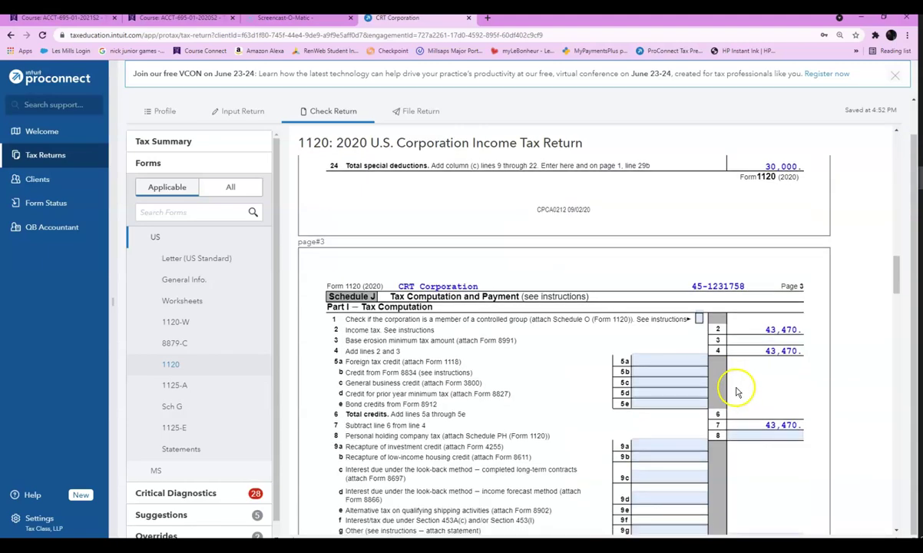
pyautogui.scroll(-12, 730, 384)
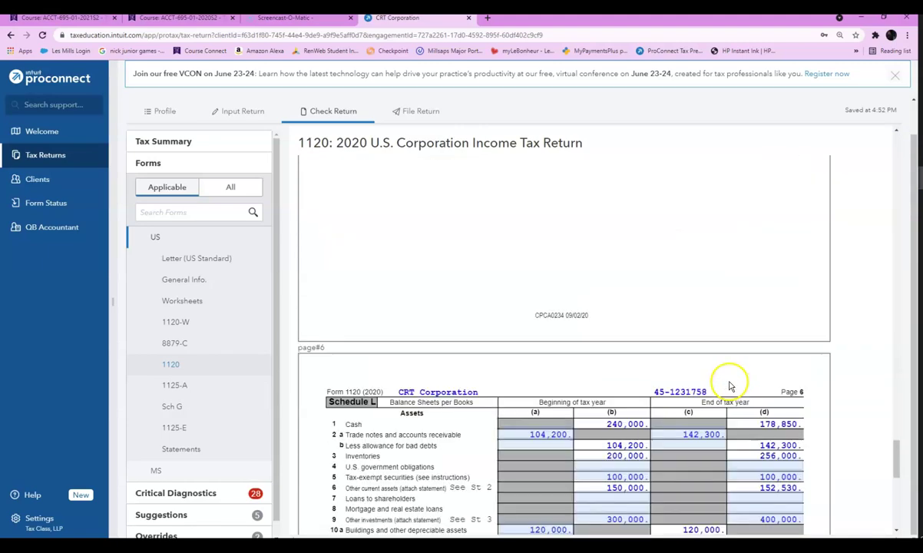
pyautogui.scroll(1, 737, 376)
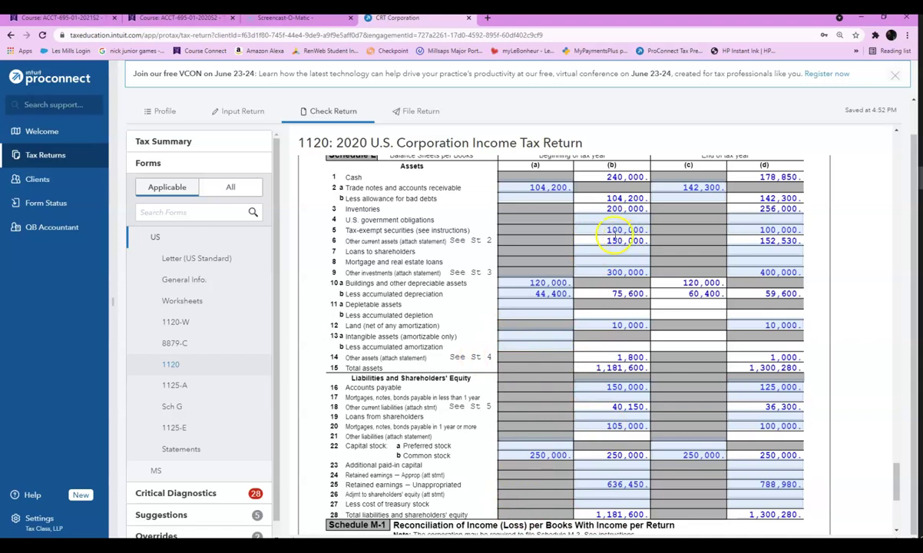
pyautogui.scroll(-4, 776, 240)
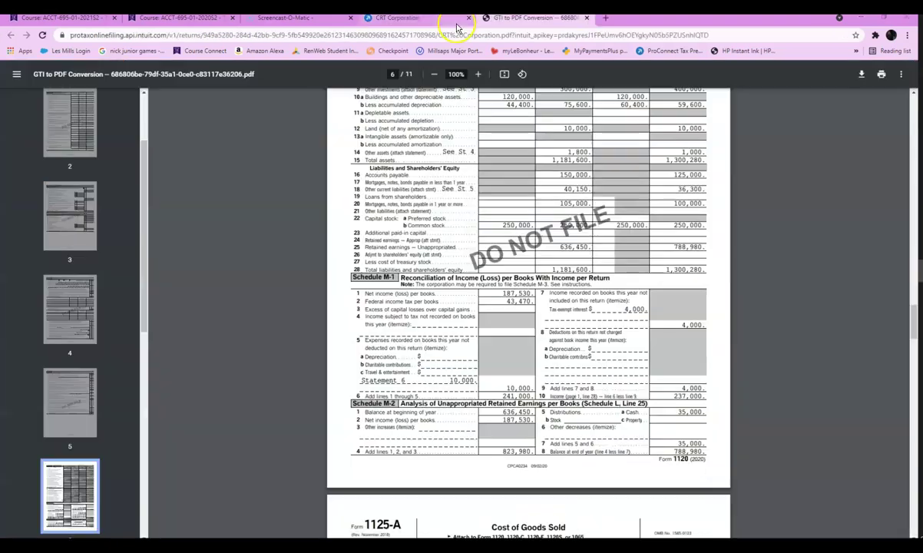
# Return to the CRT Corporation partial print, add Form 8879-C to the selected US forms, and create the PDF
pyautogui.click(458, 20)
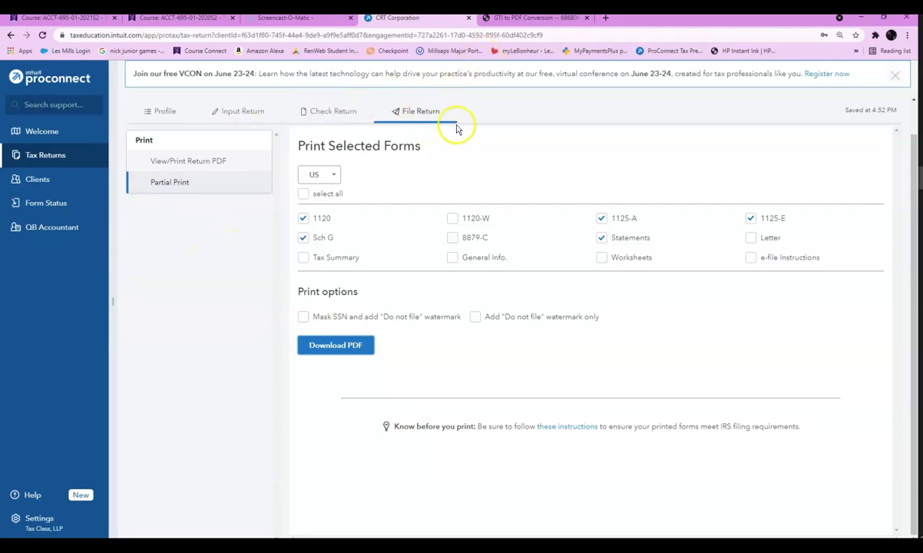
pyautogui.click(411, 111)
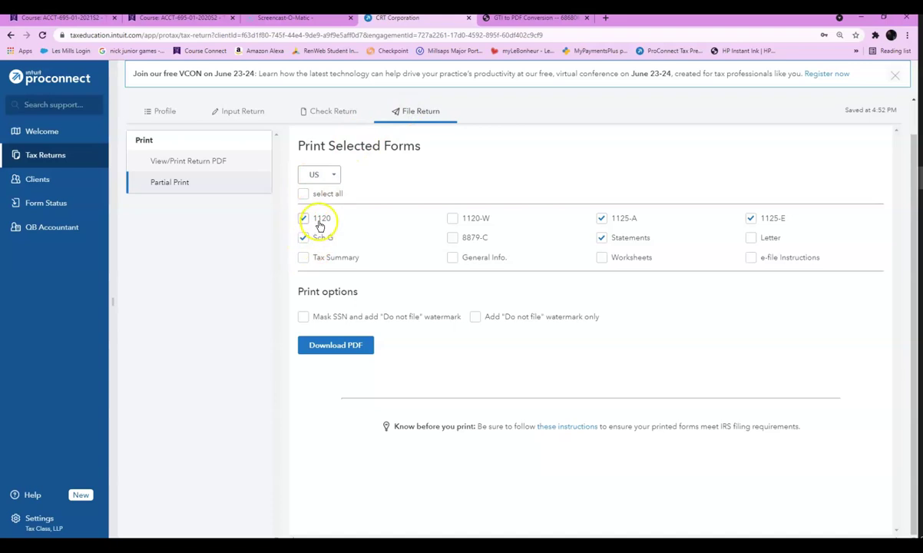
pyautogui.click(455, 239)
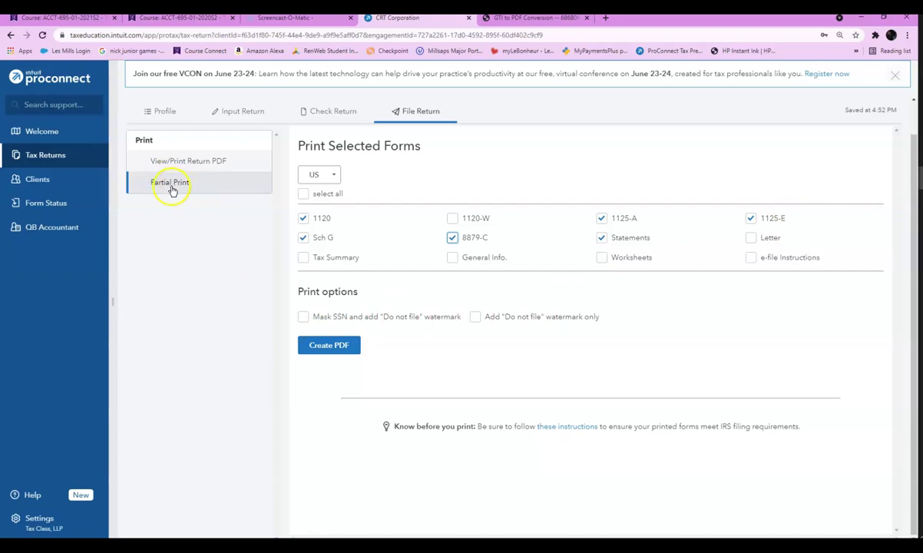
pyautogui.click(328, 346)
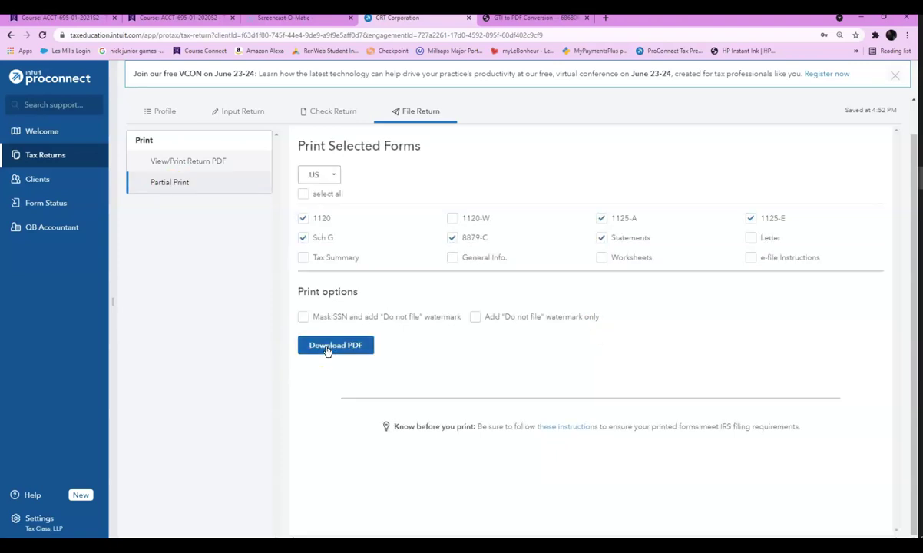
# Open the generated return PDF and start saving a copy to Downloads, then cancel the save
pyautogui.click(328, 347)
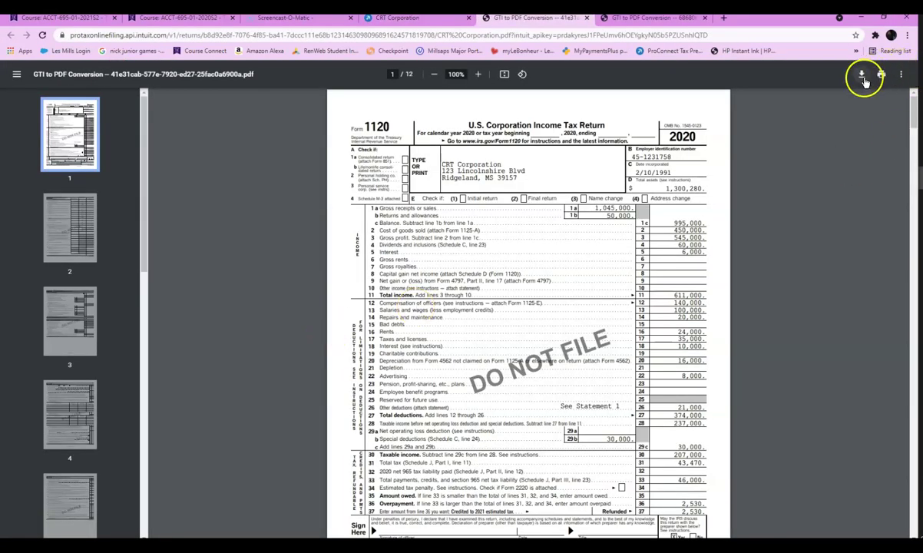
pyautogui.click(862, 75)
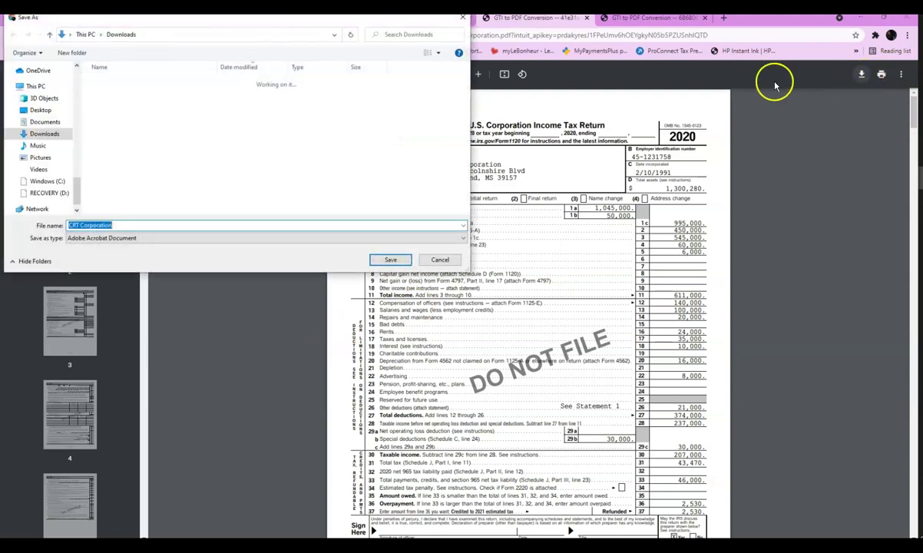
pyautogui.click(440, 260)
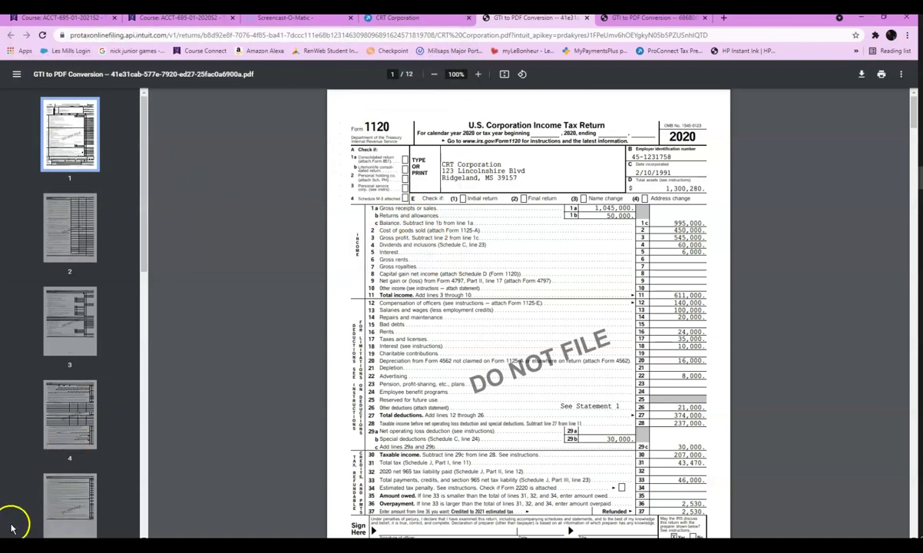